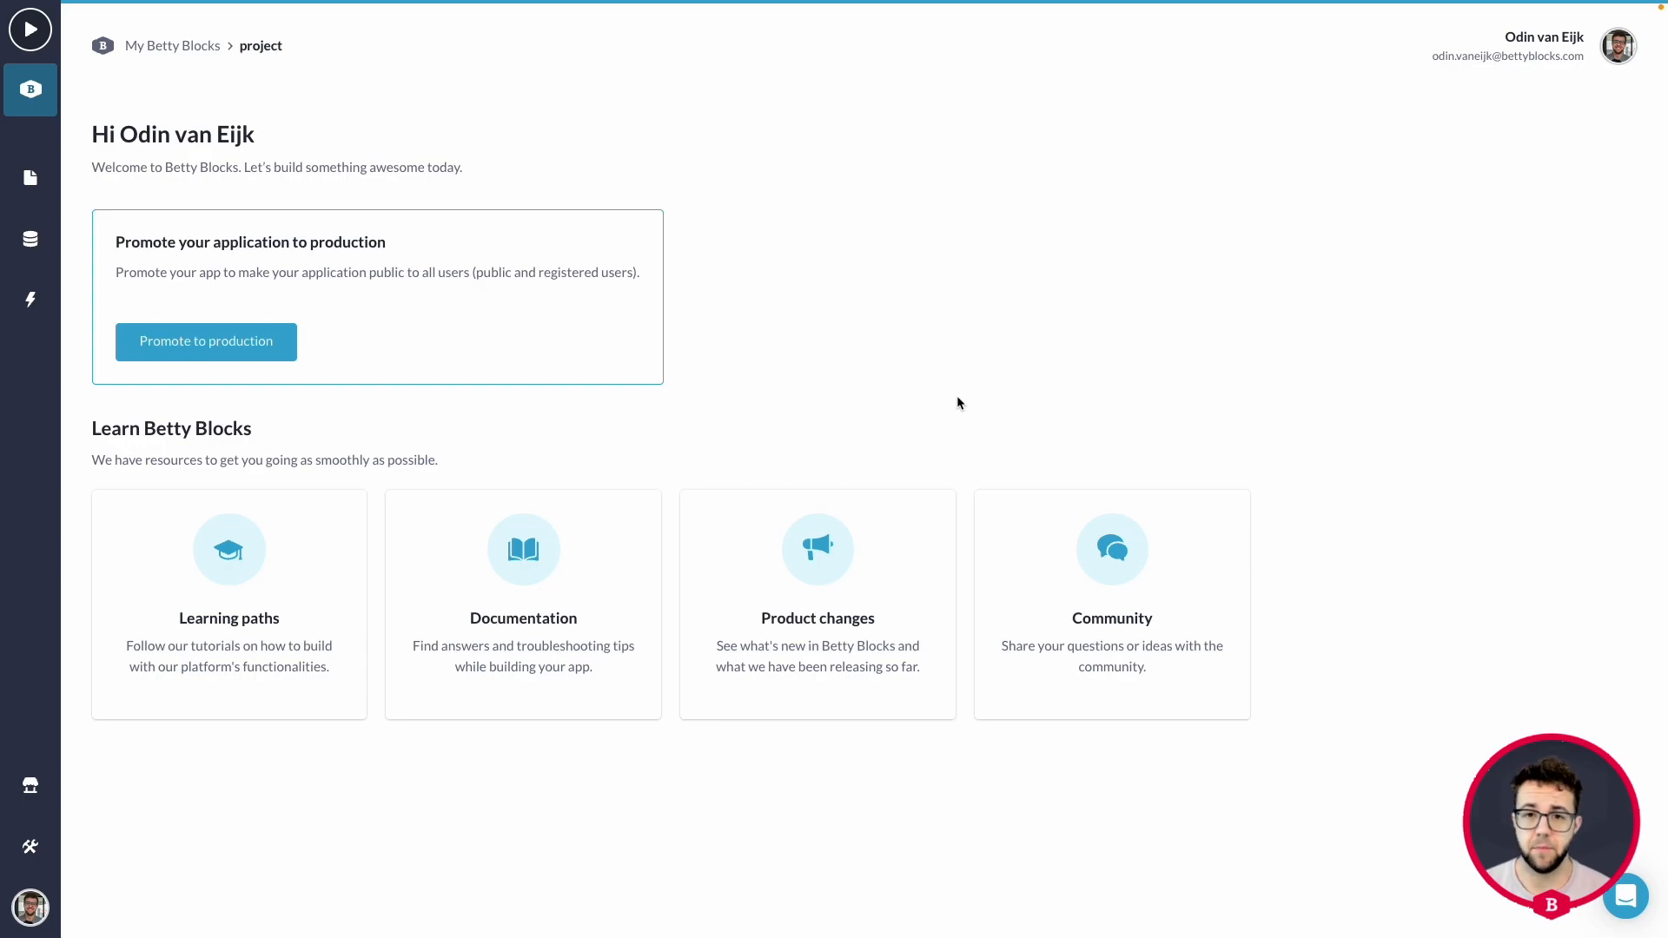
Add a File property named "PDF file" to the Project data model and save it.
left_click(31, 239)
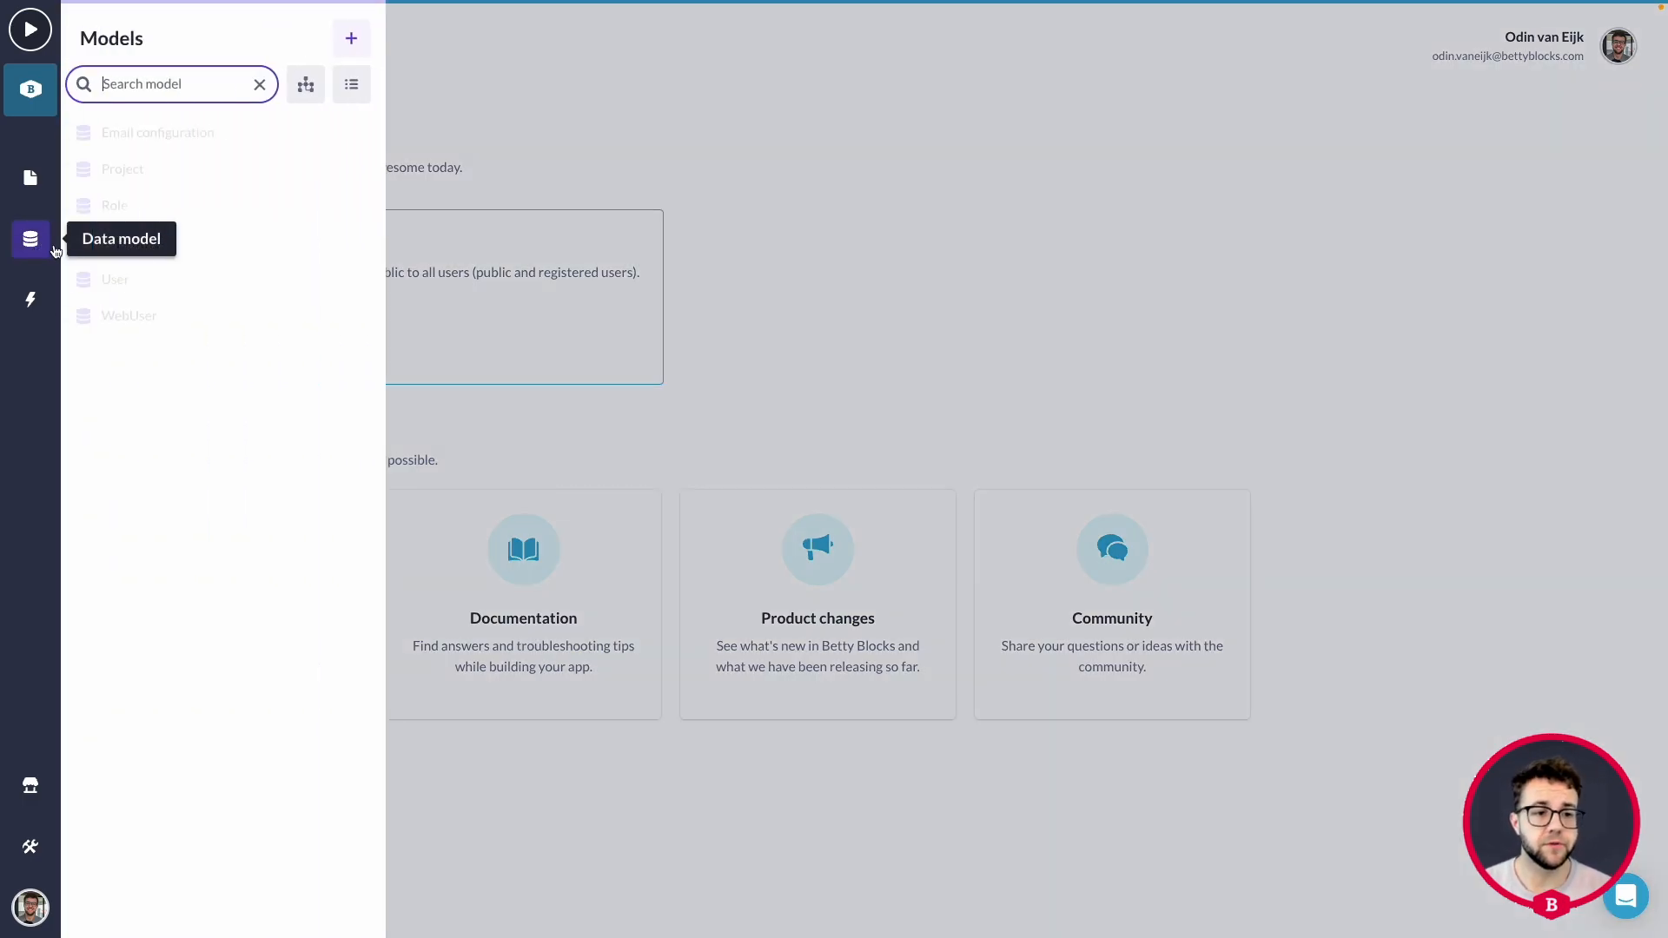
left_click(165, 172)
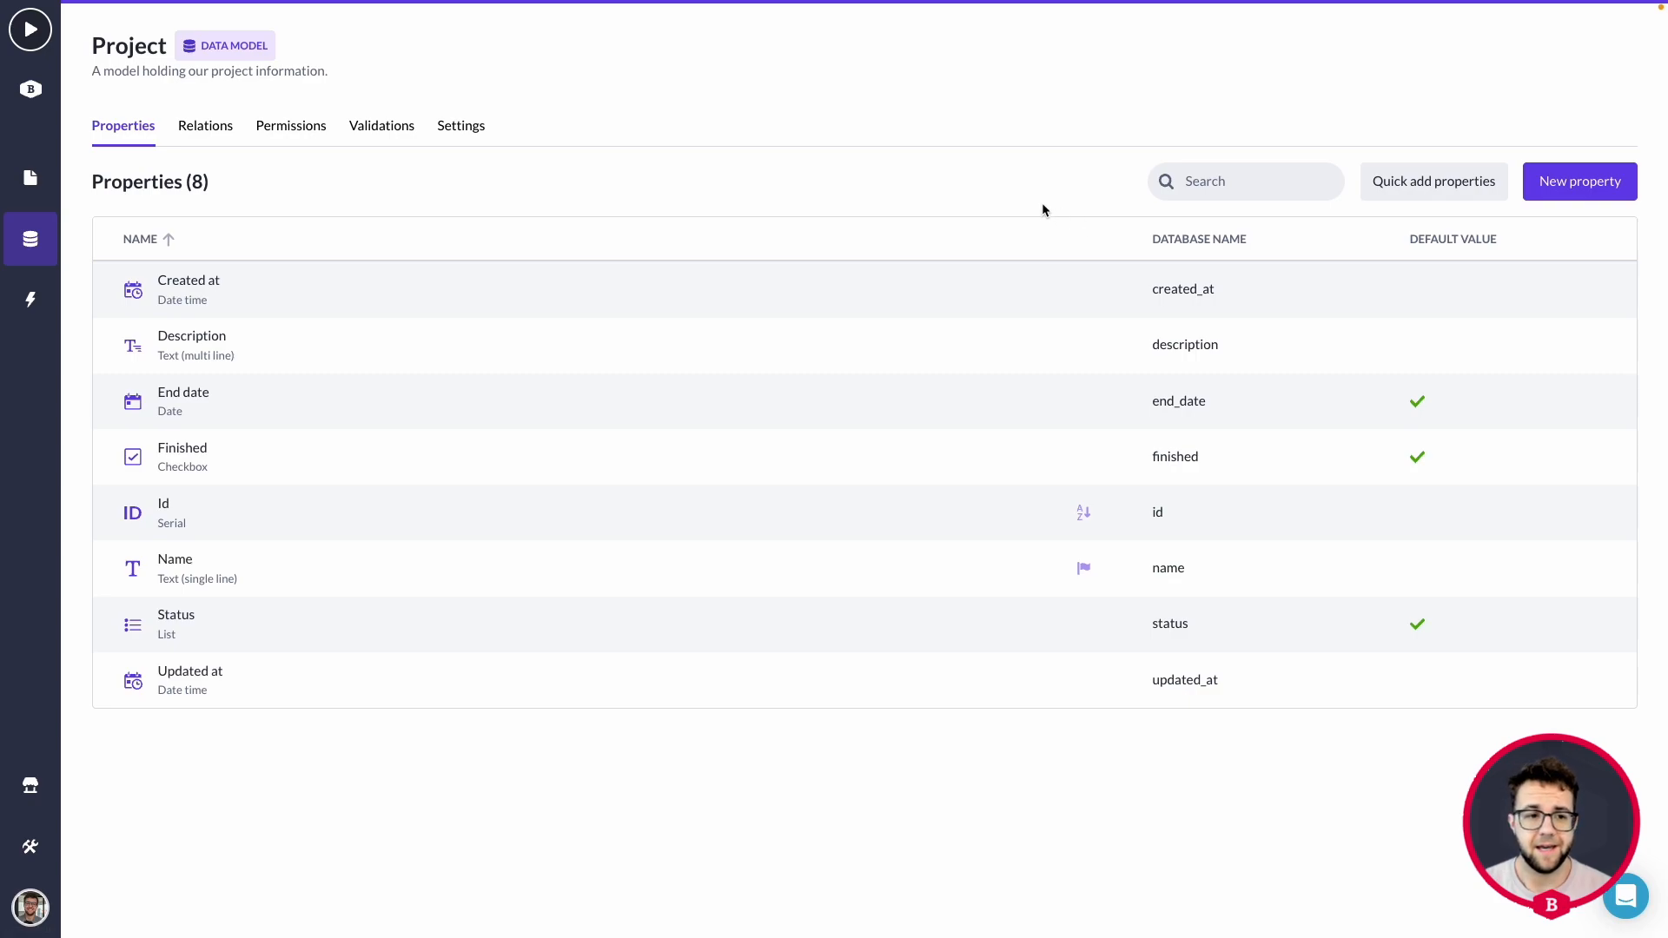
left_click(1608, 183)
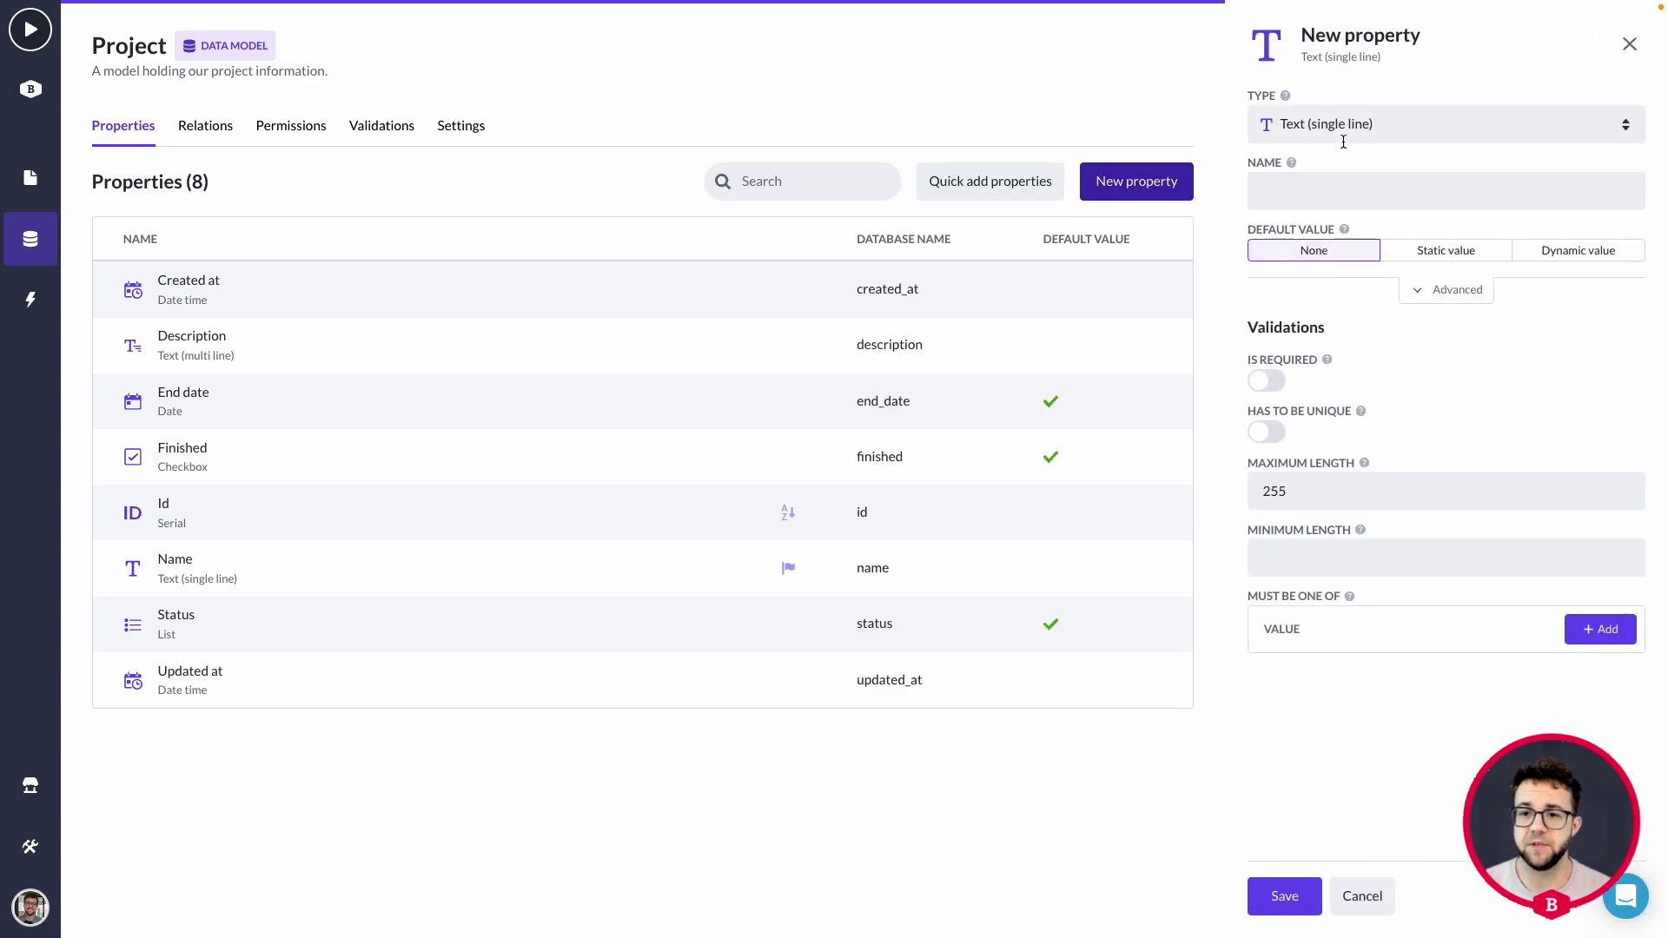
left_click(1347, 136)
left_click(1342, 395)
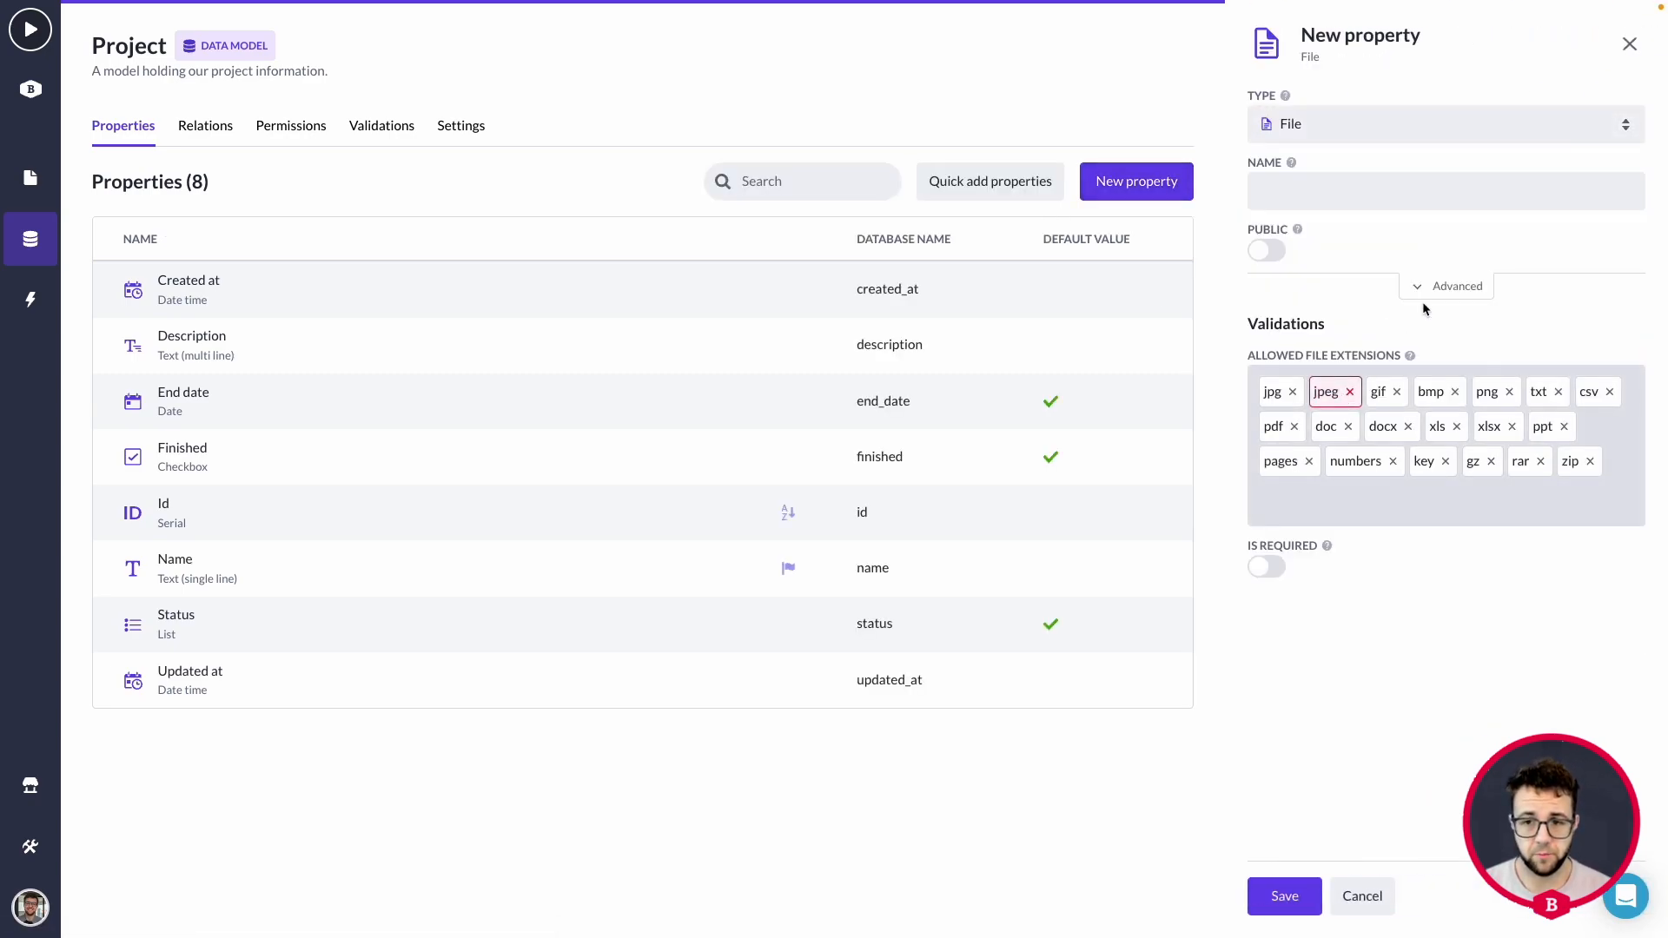
left_click(1361, 188)
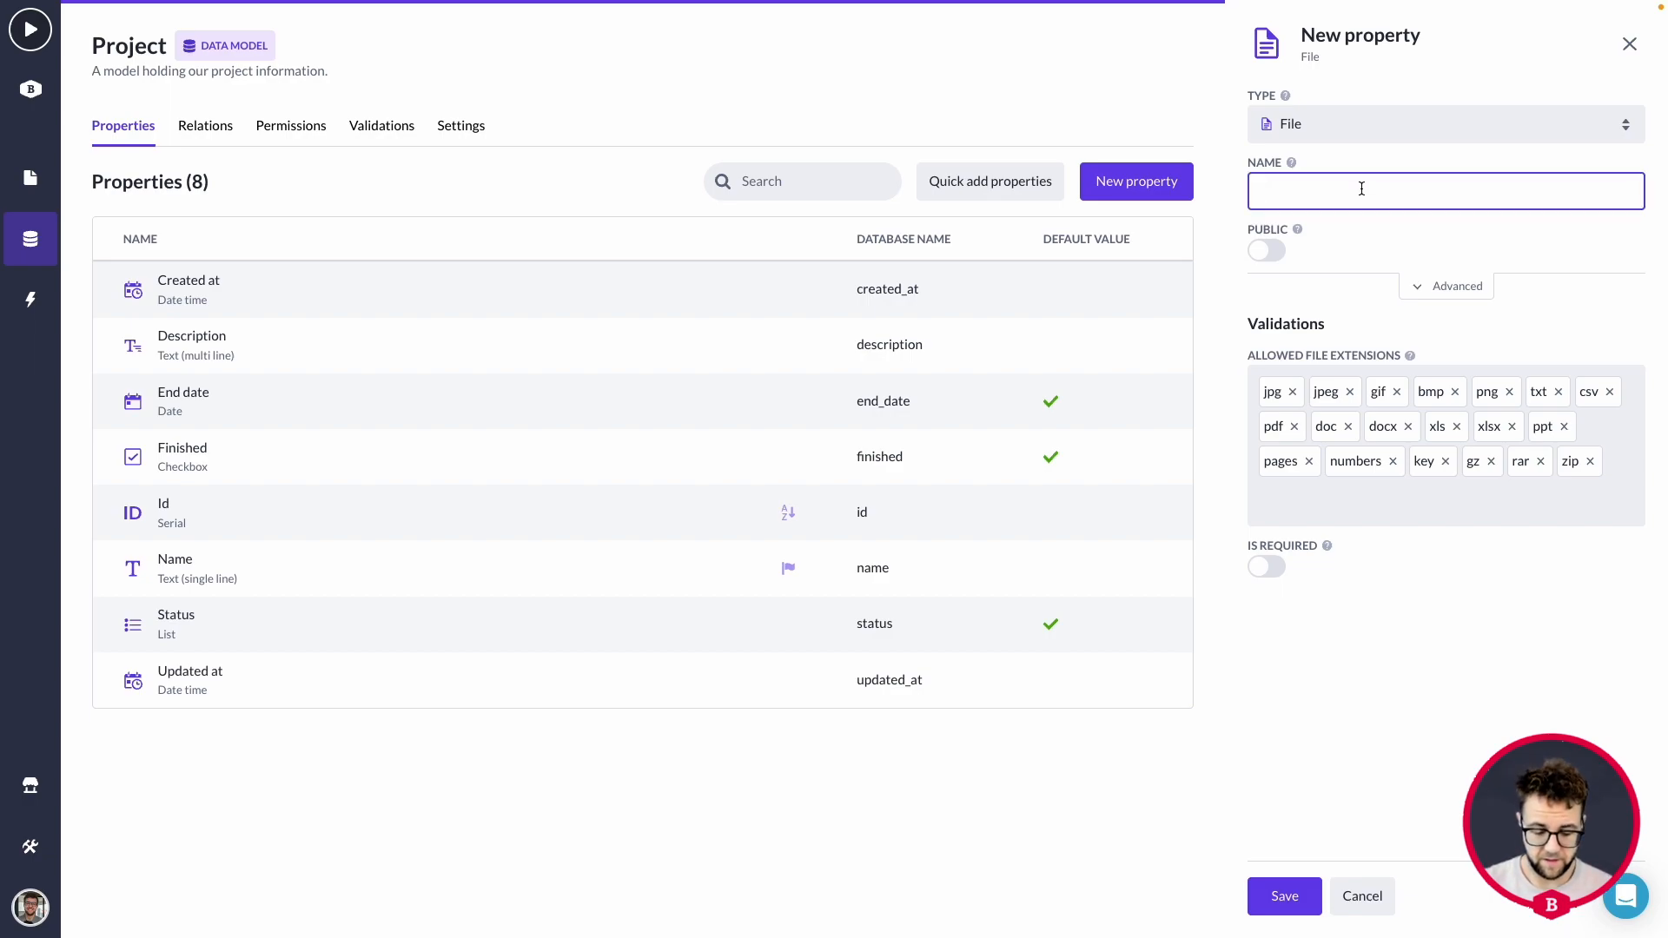
type("PDF file")
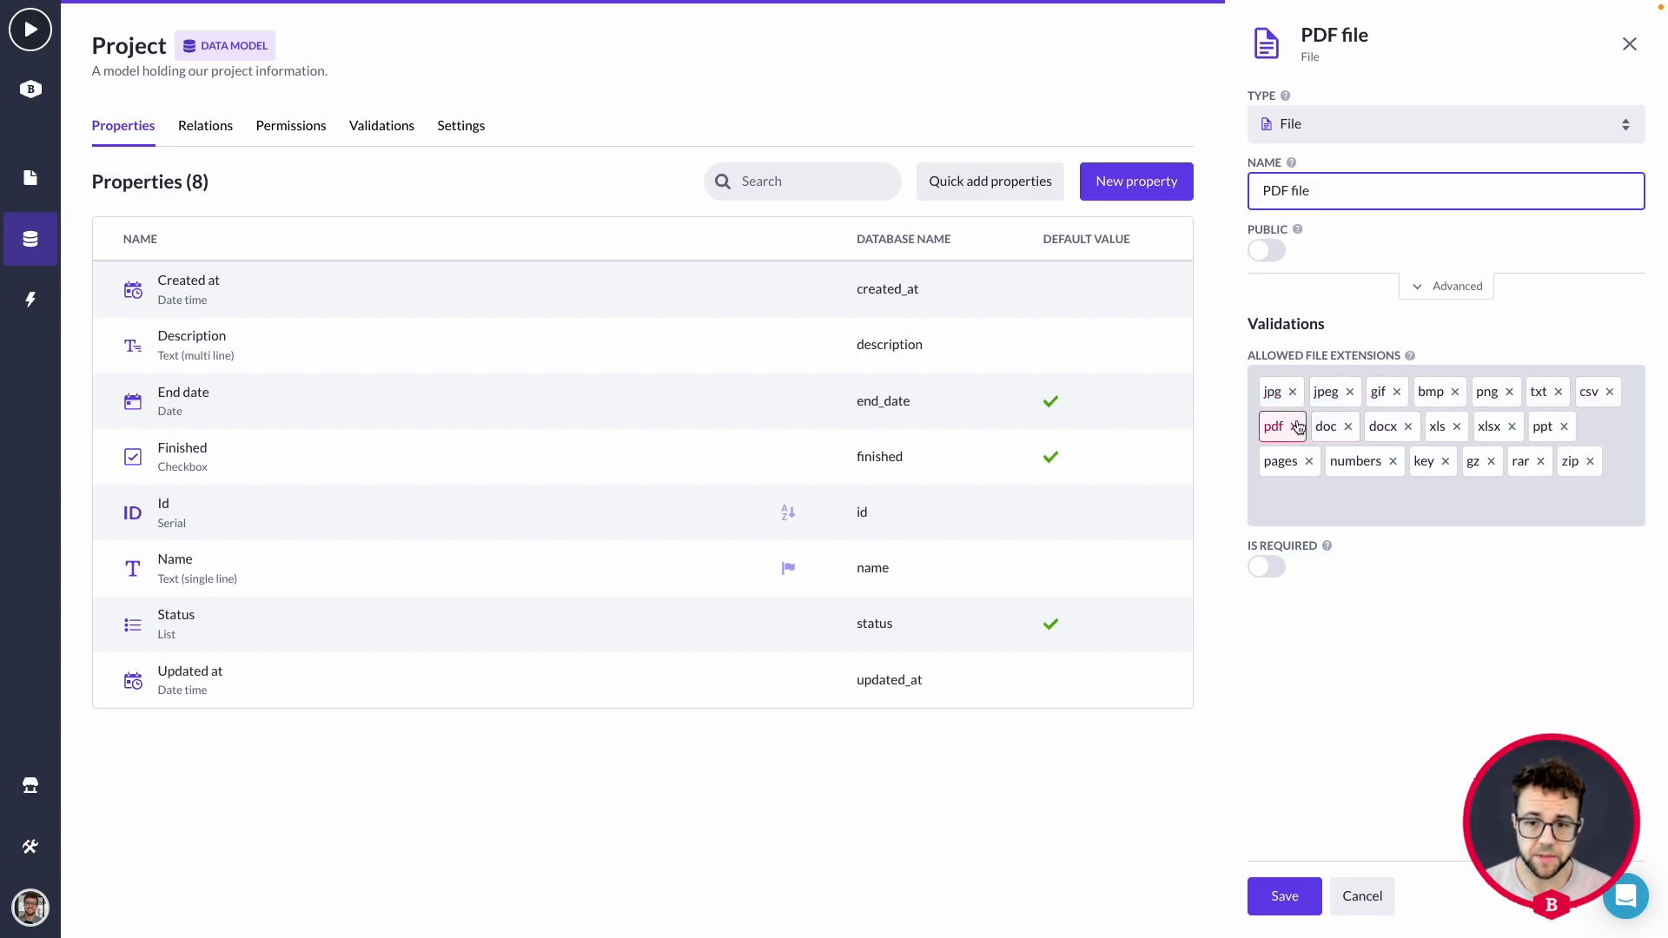
left_click(1284, 893)
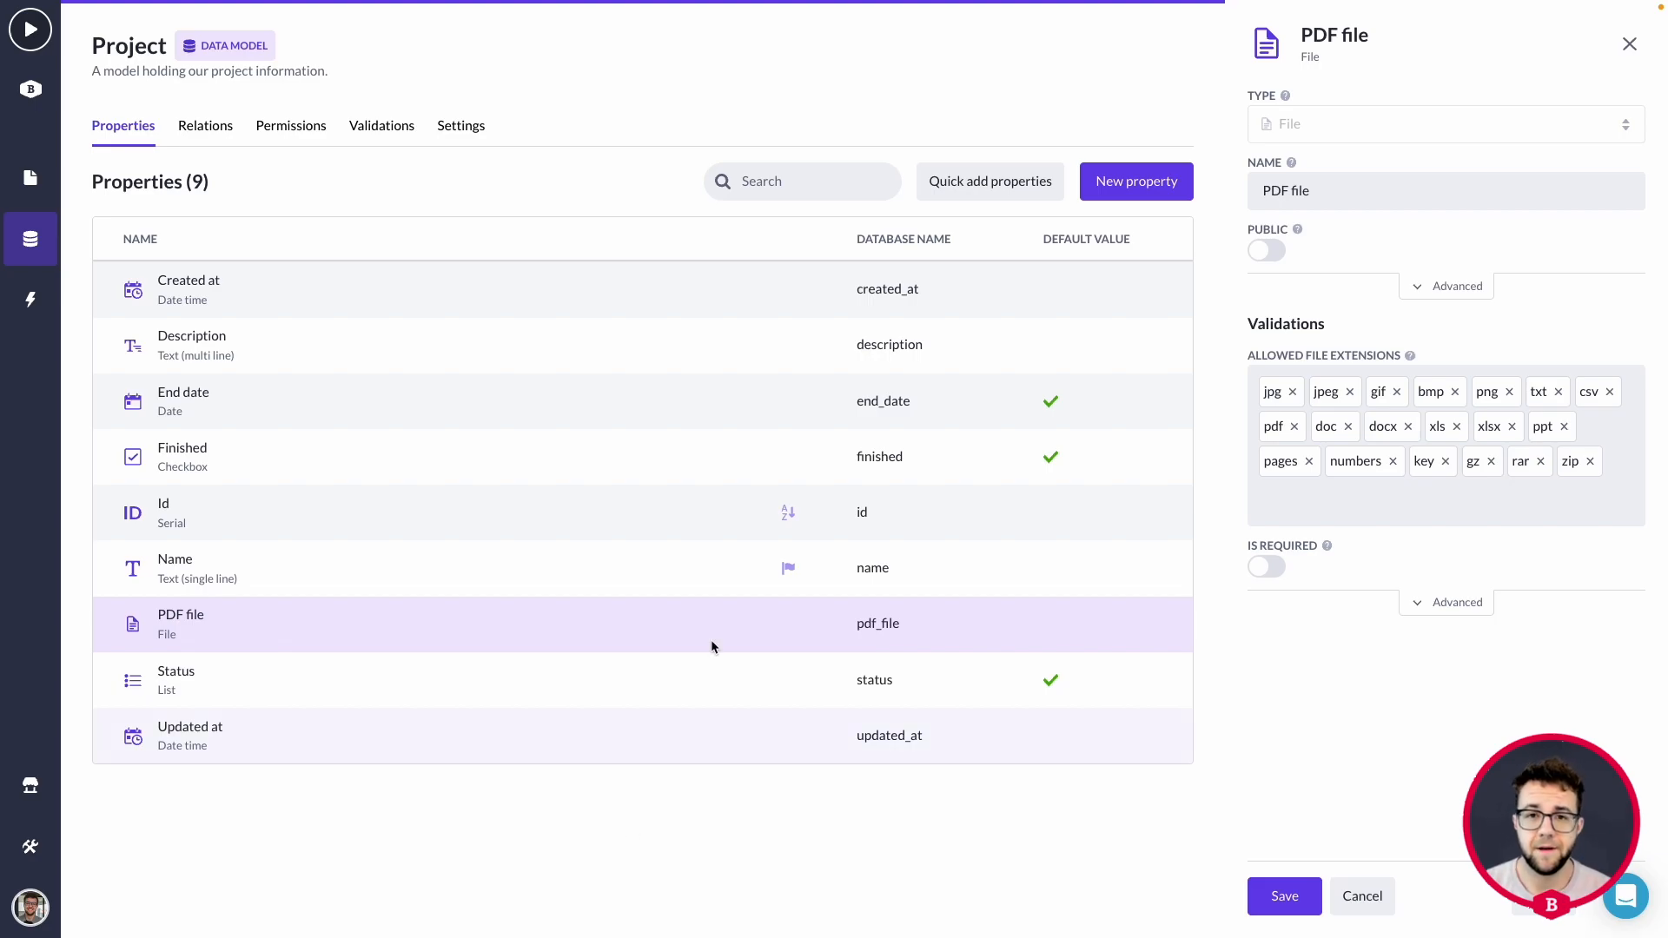
On the Project detail page, add a single-column layout below the task table.
left_click(27, 189)
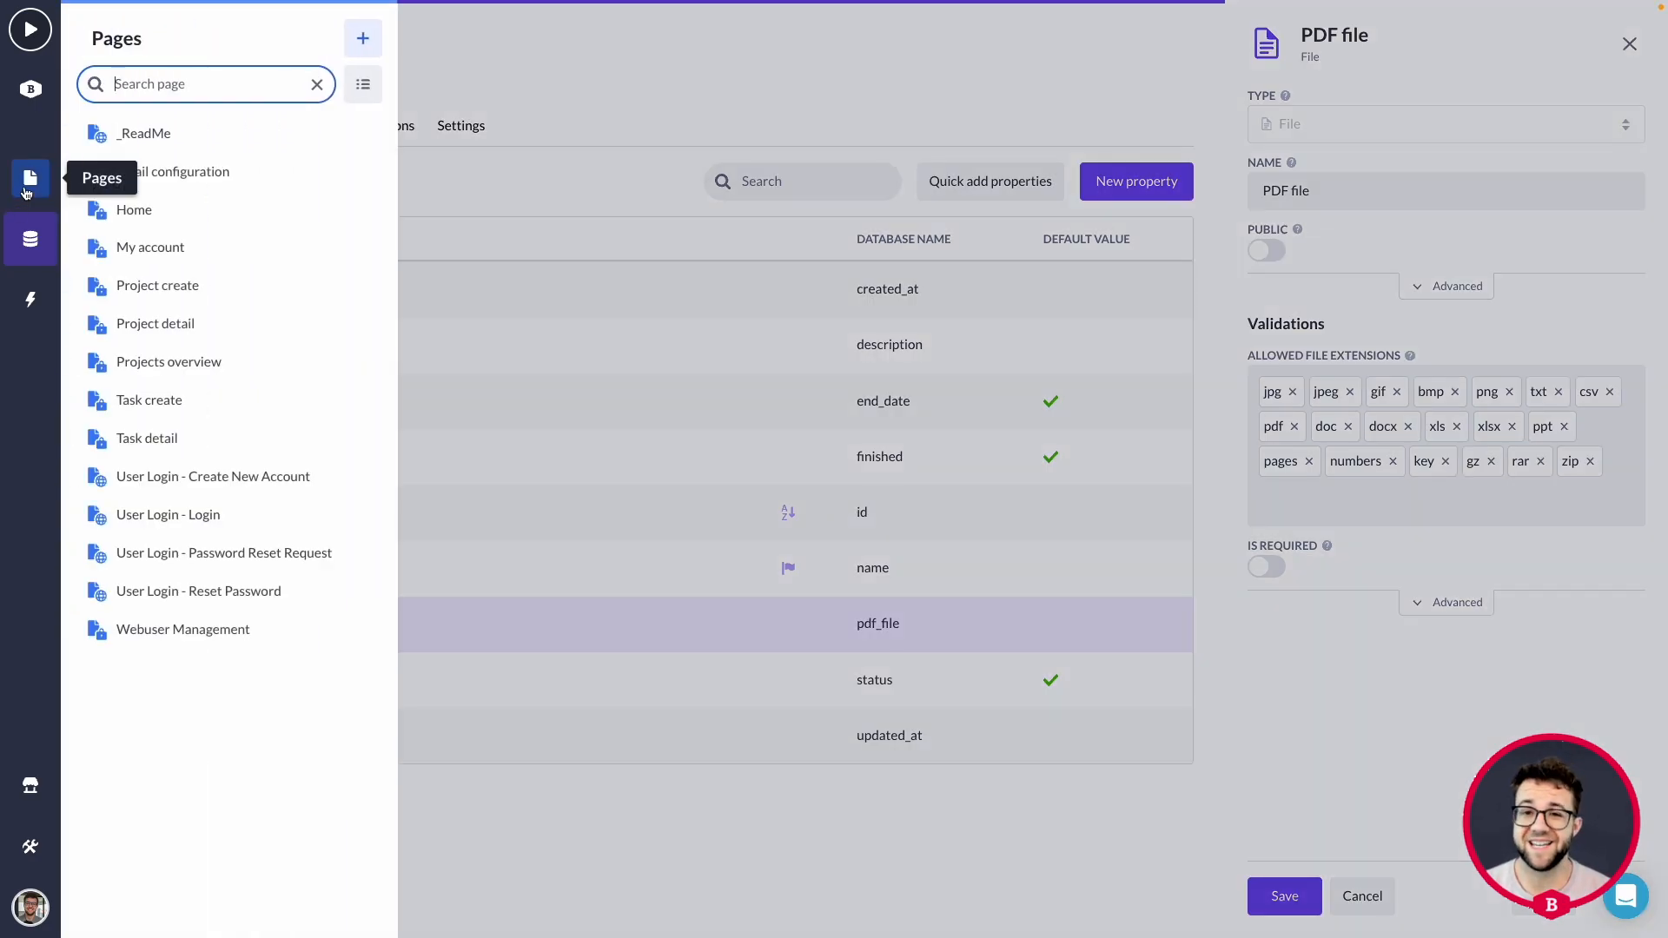
left_click(223, 327)
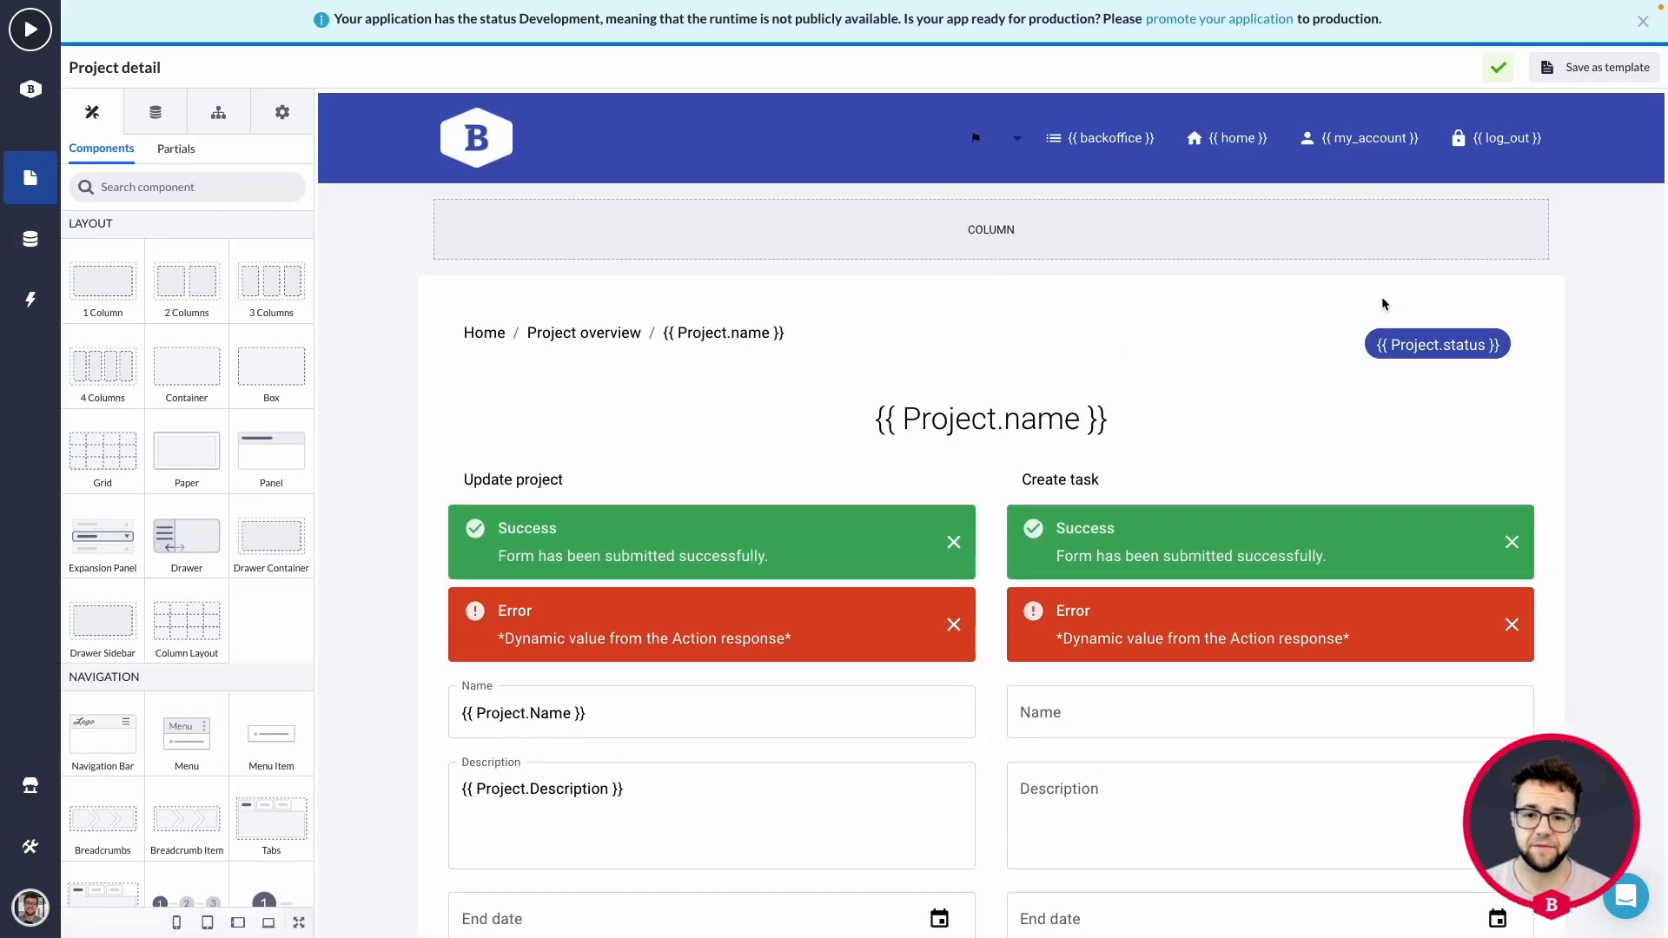
scroll(1196, 370, "down", 8)
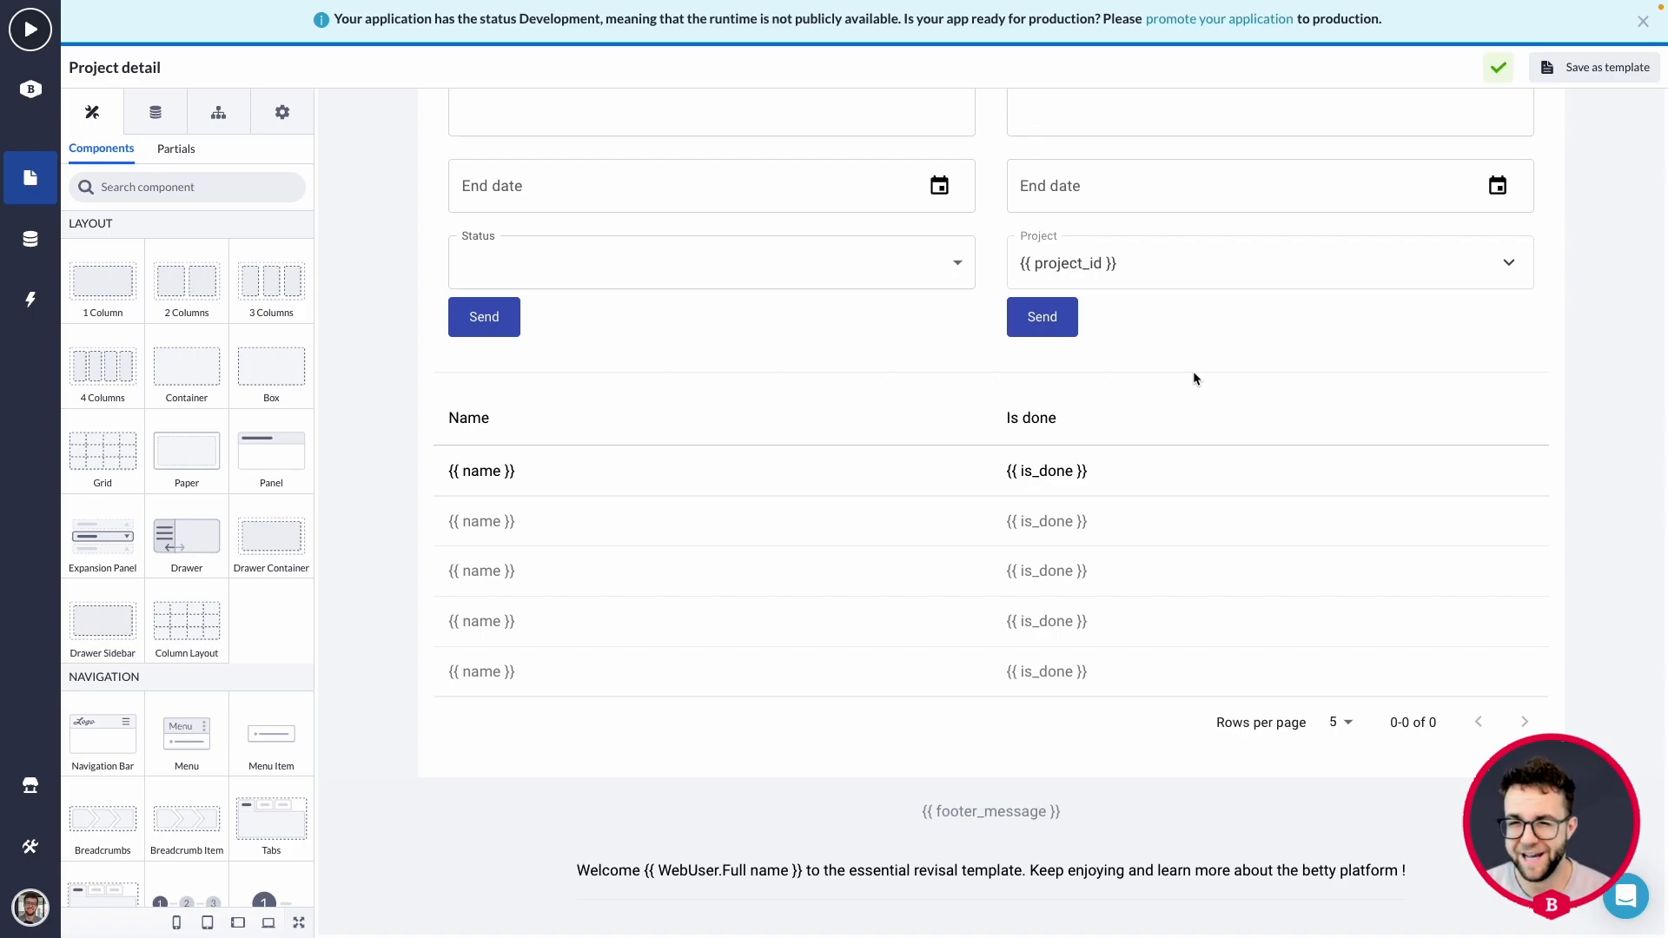
scroll(1202, 337, "up", 8)
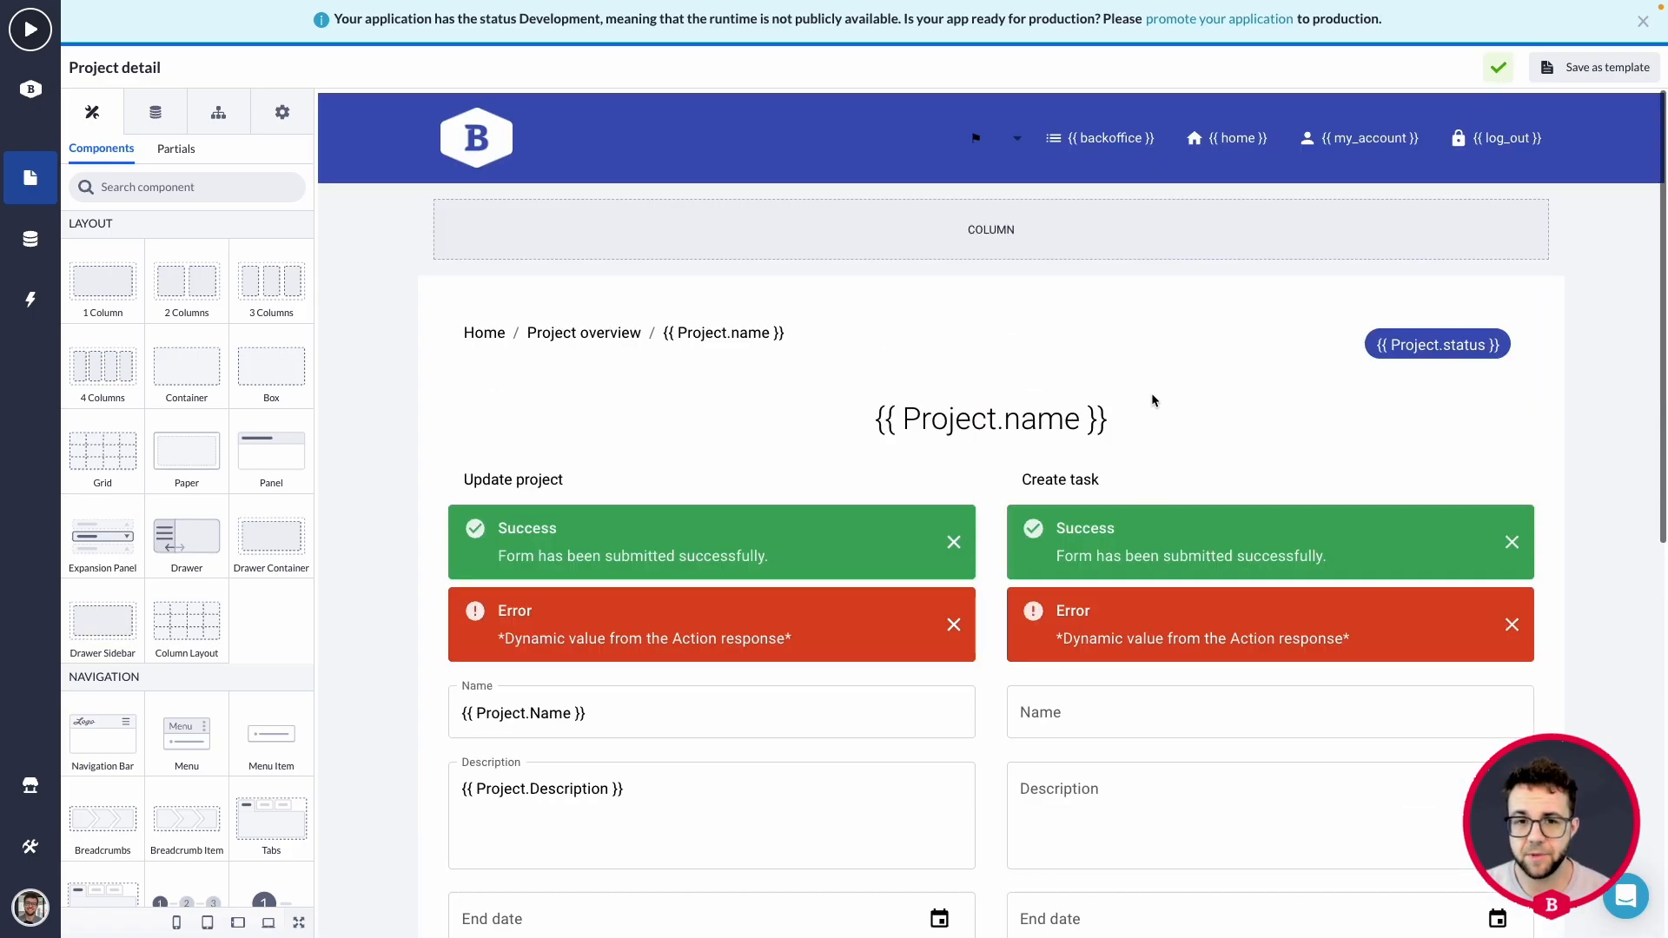
scroll(1138, 387, "down", 2)
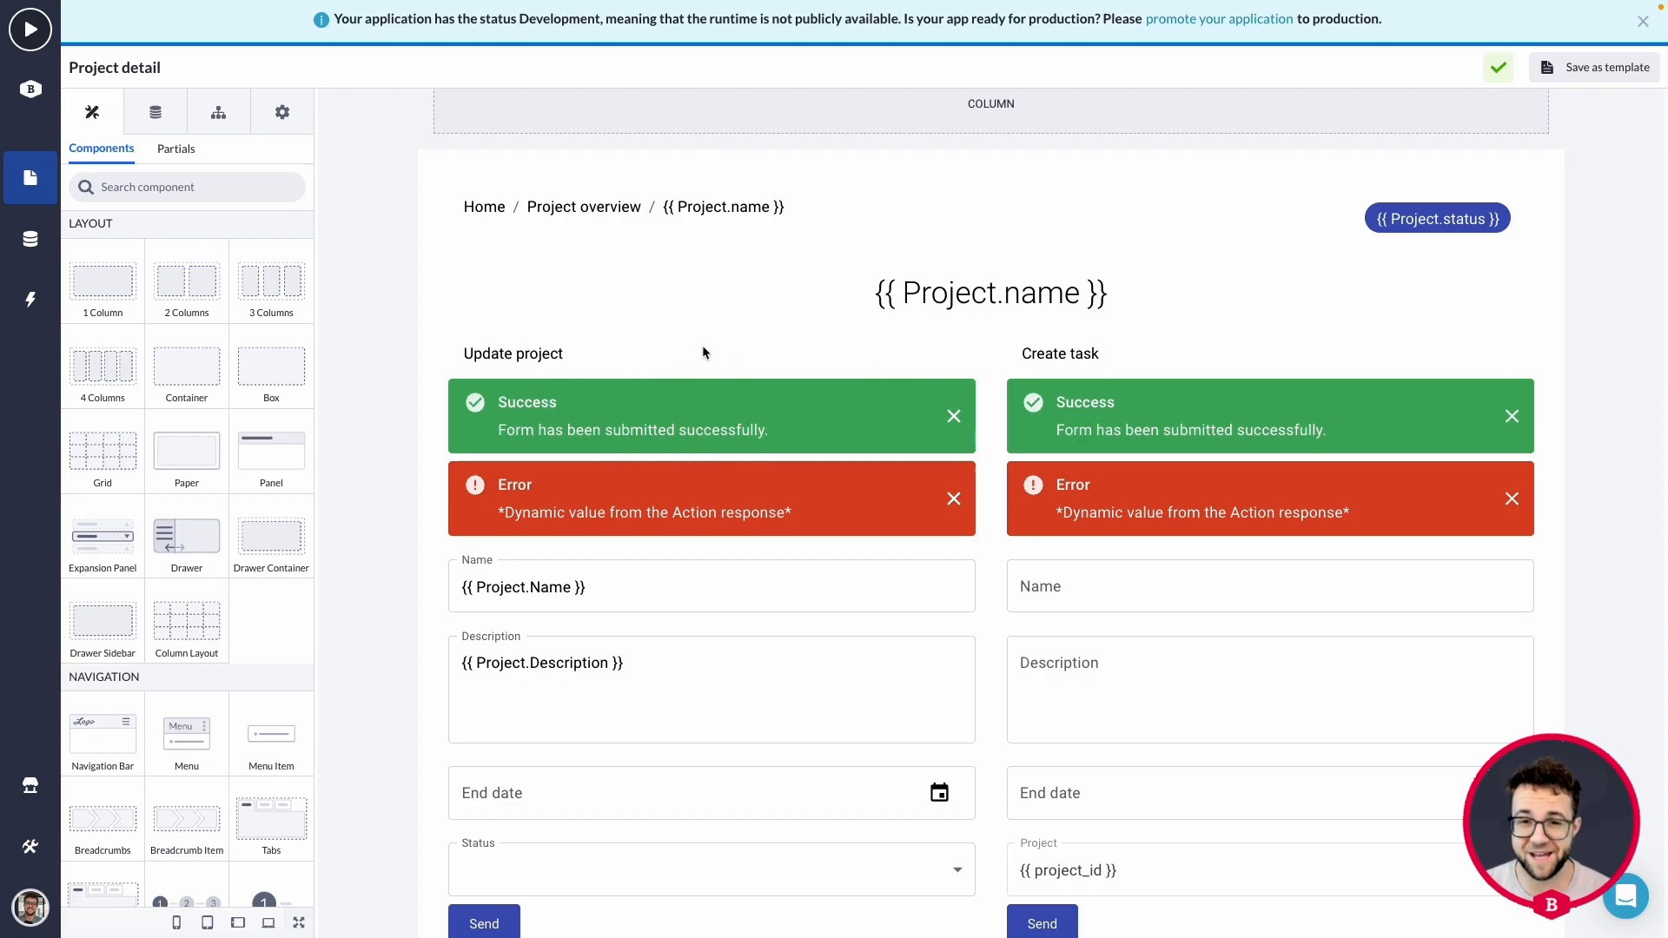
scroll(719, 346, "down", 1)
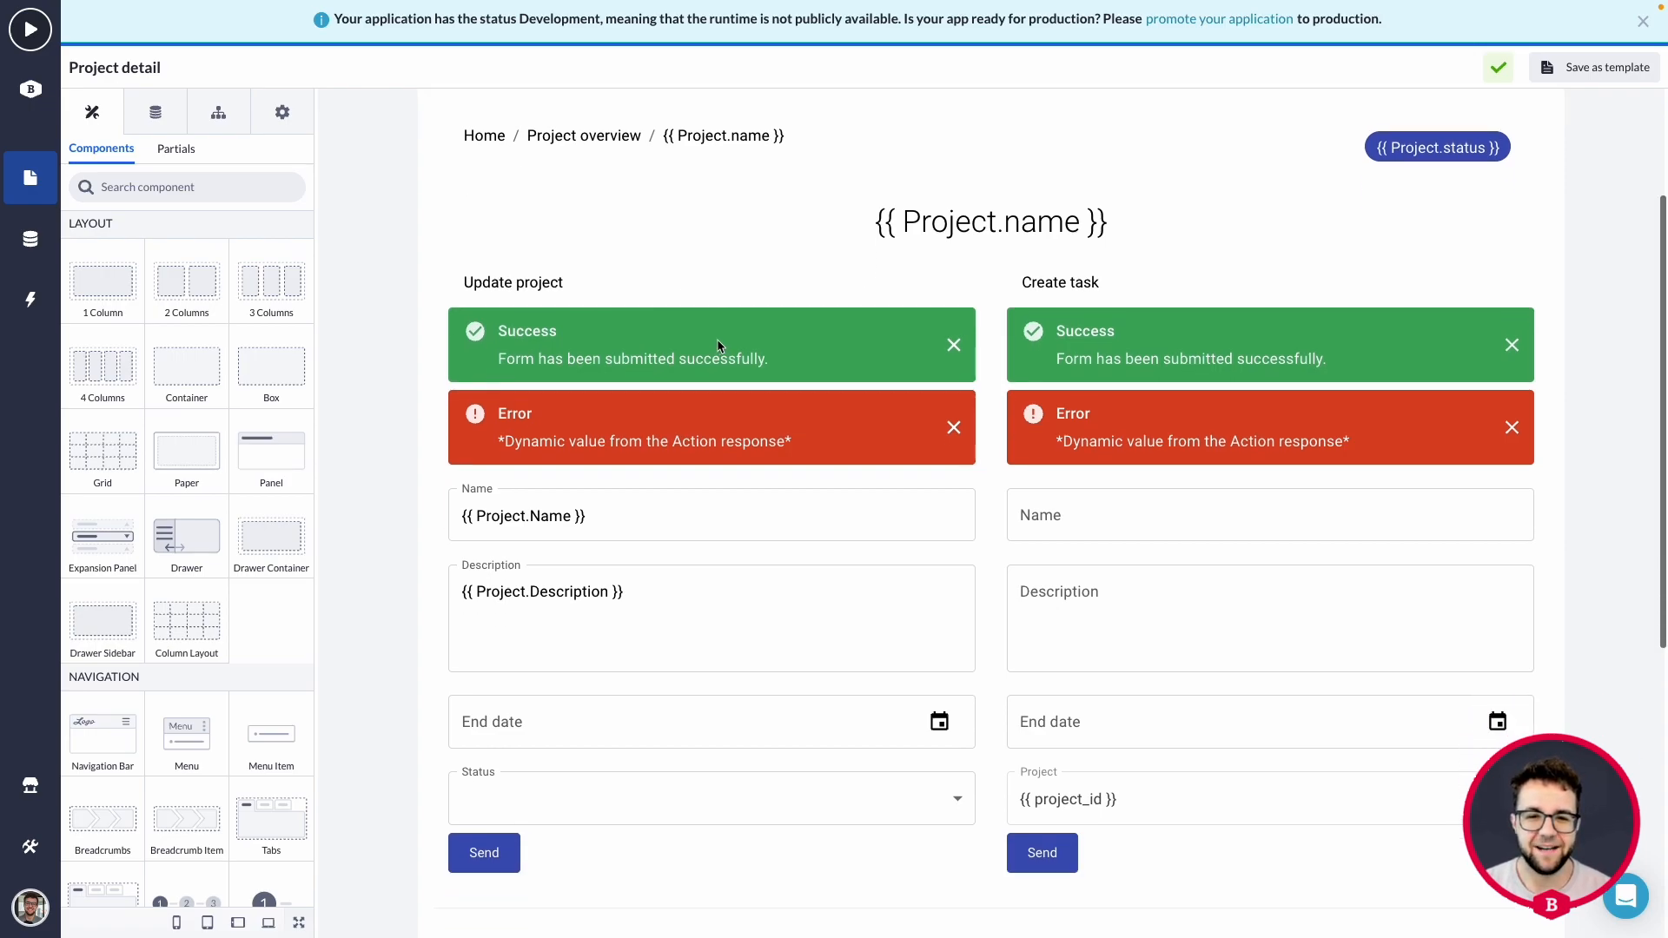
scroll(677, 227, "down", 2)
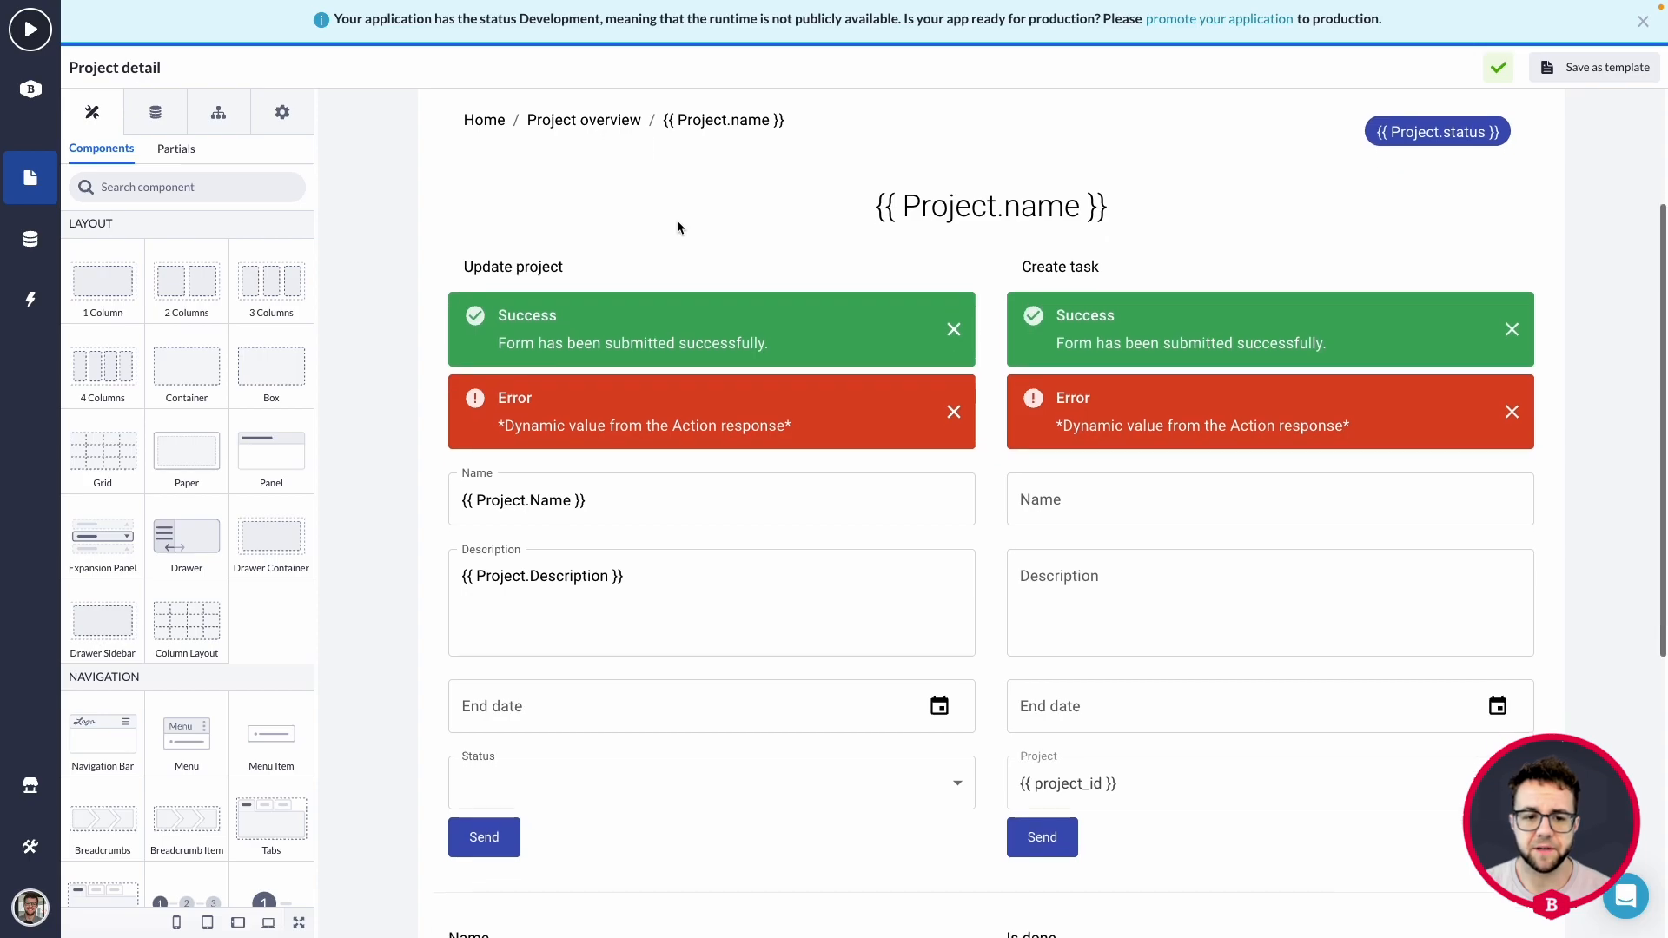
scroll(678, 226, "down", 5)
scroll(1211, 275, "down", 2)
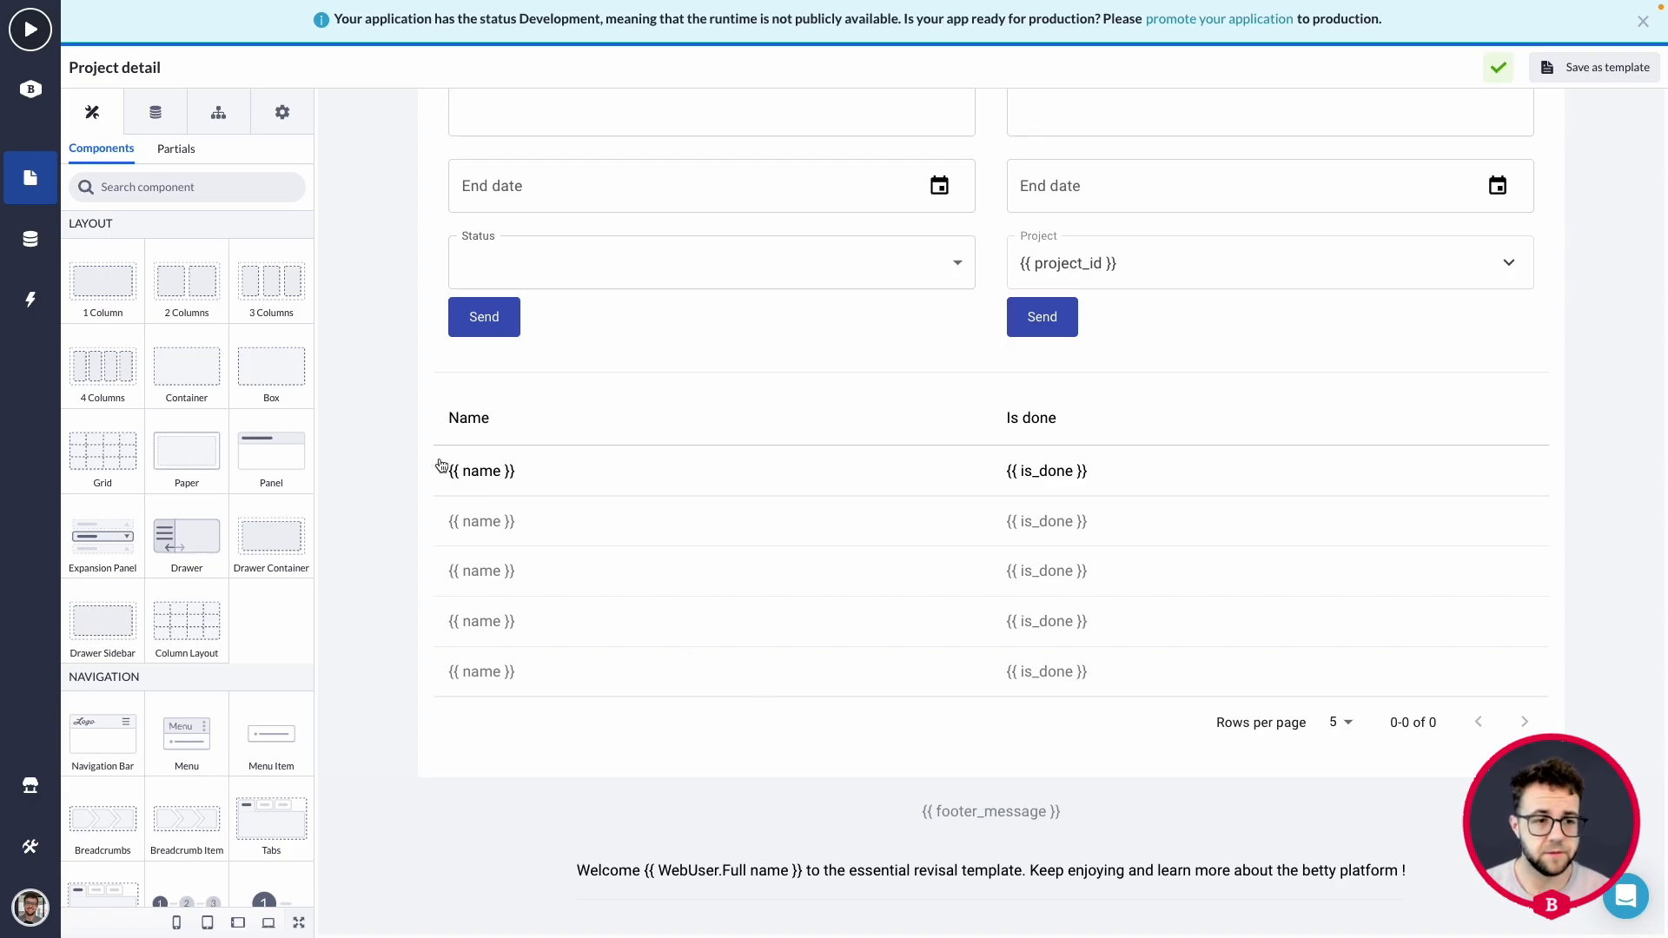
left_click_drag(100, 290, 810, 752)
Place an Action Button component inside the new empty column below the task table.
scroll(222, 635, "down", 10)
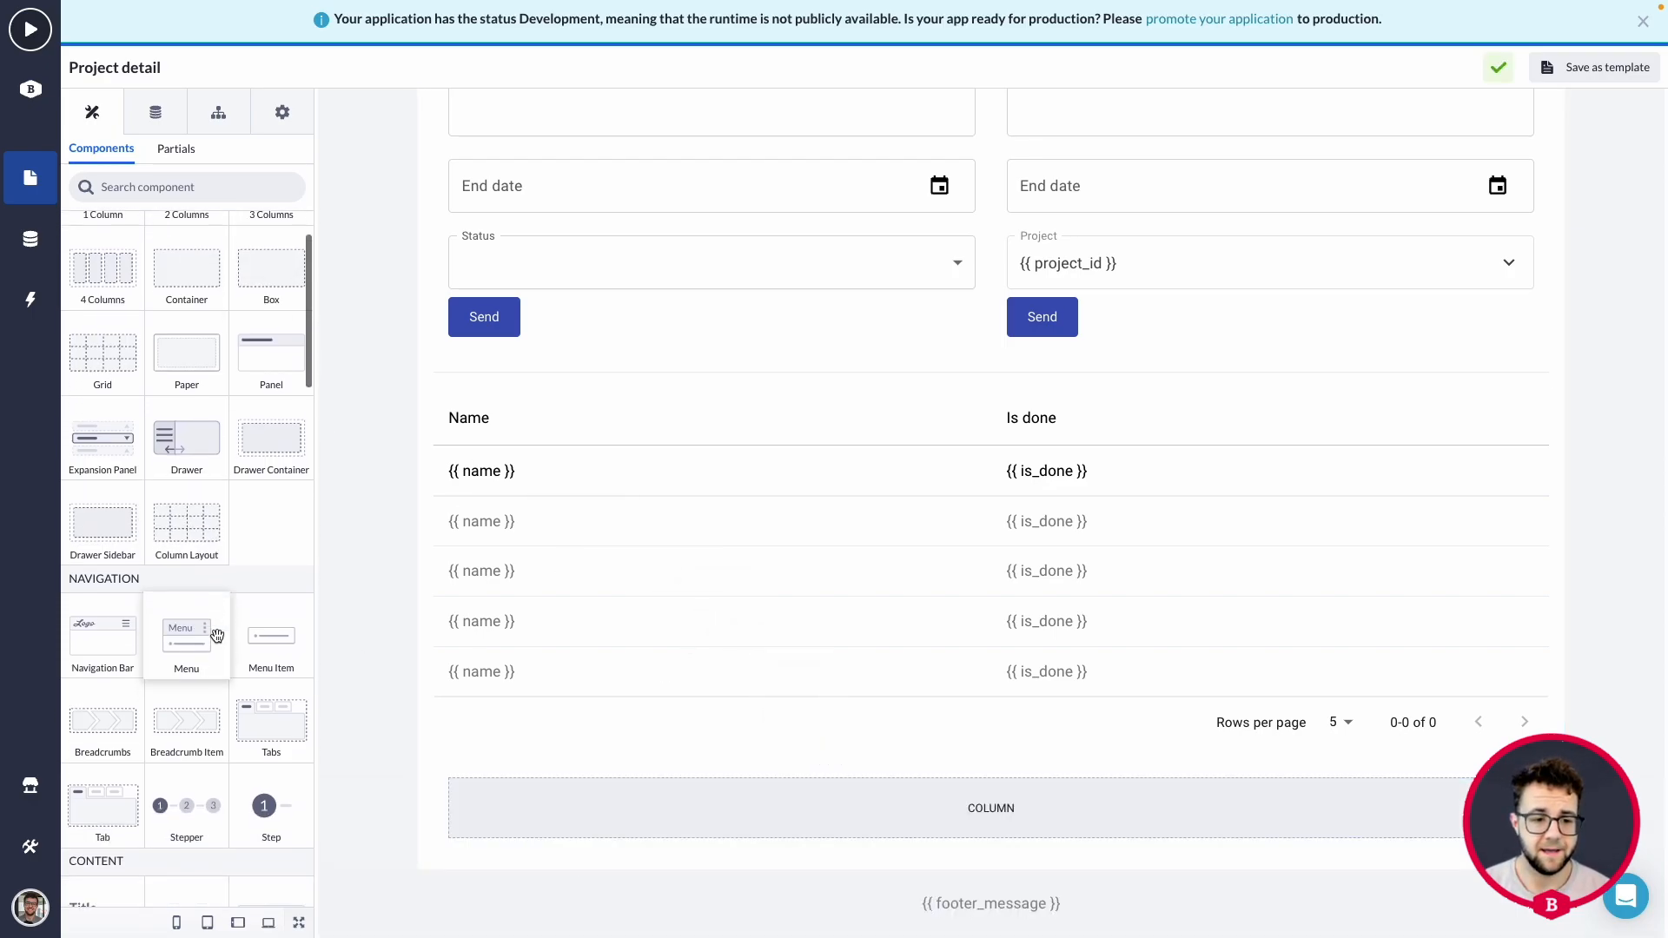
scroll(224, 637, "down", 1)
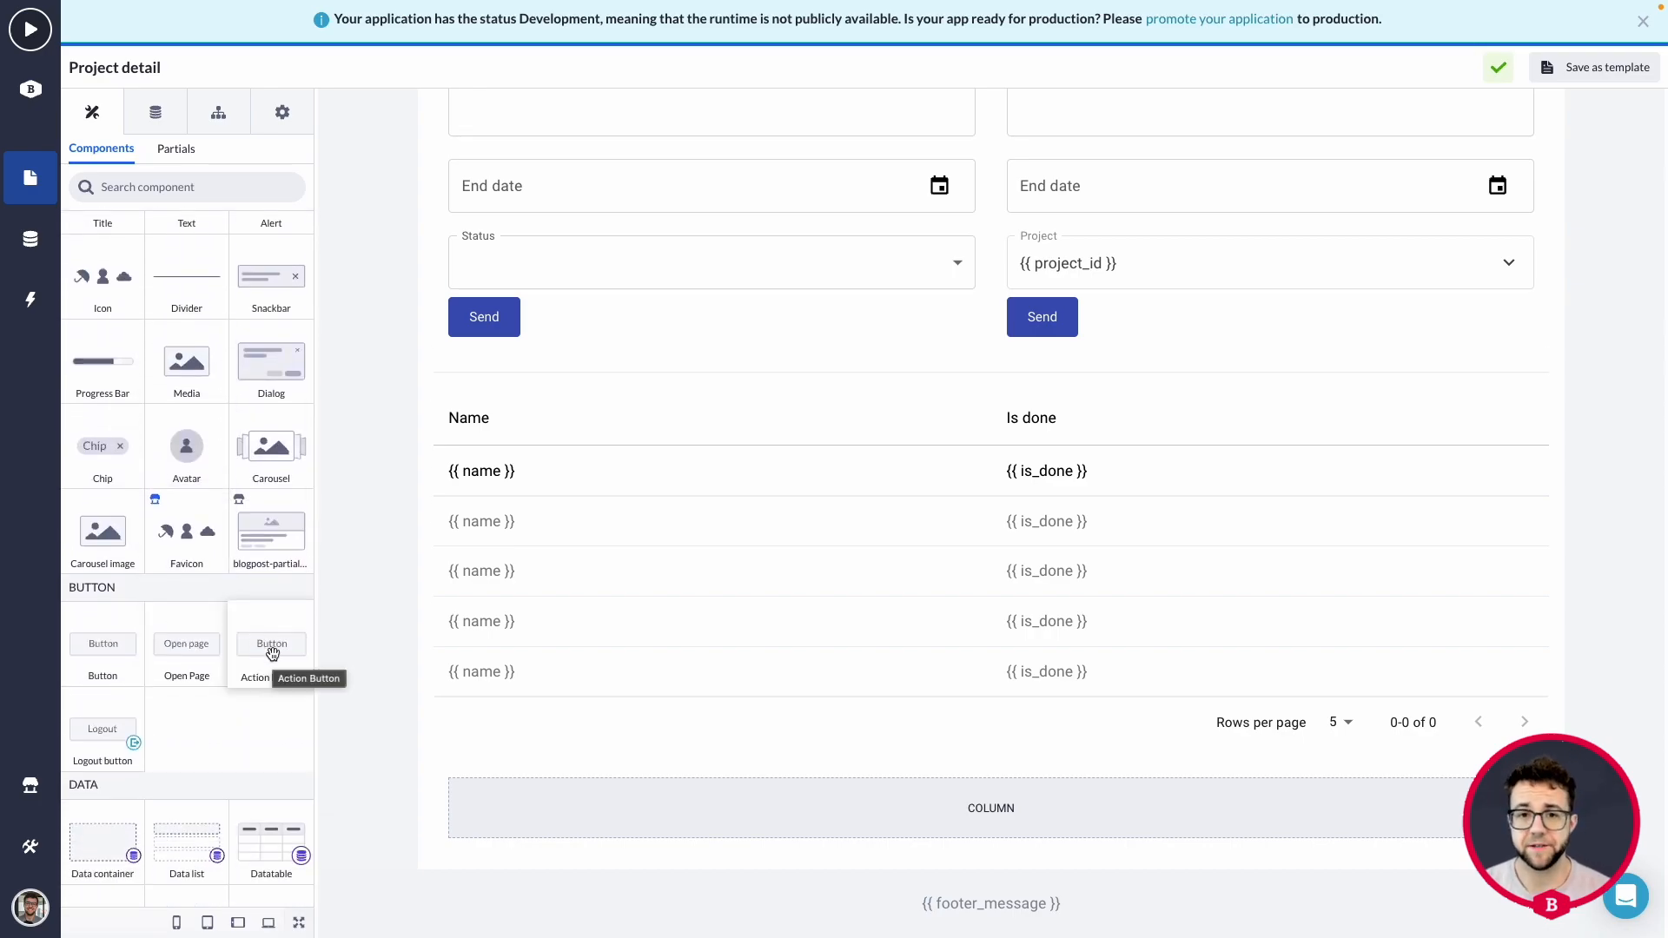
left_click_drag(272, 653, 924, 821)
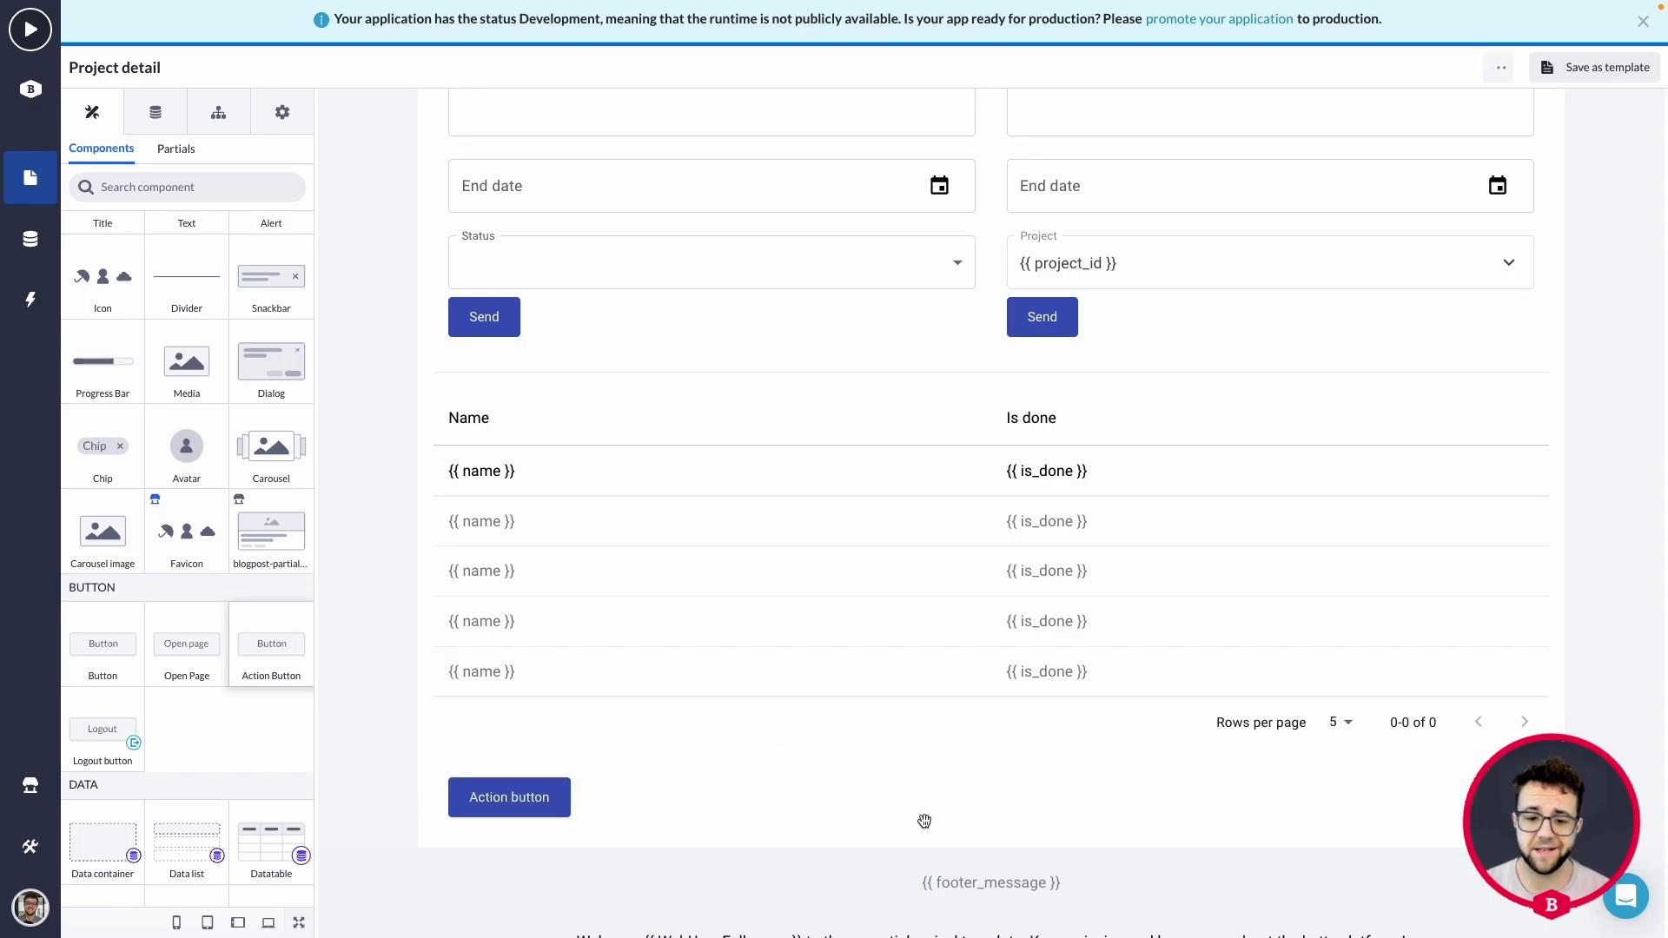
Set the action button's column to Right horizontal alignment and Top vertical alignment.
left_click(663, 796)
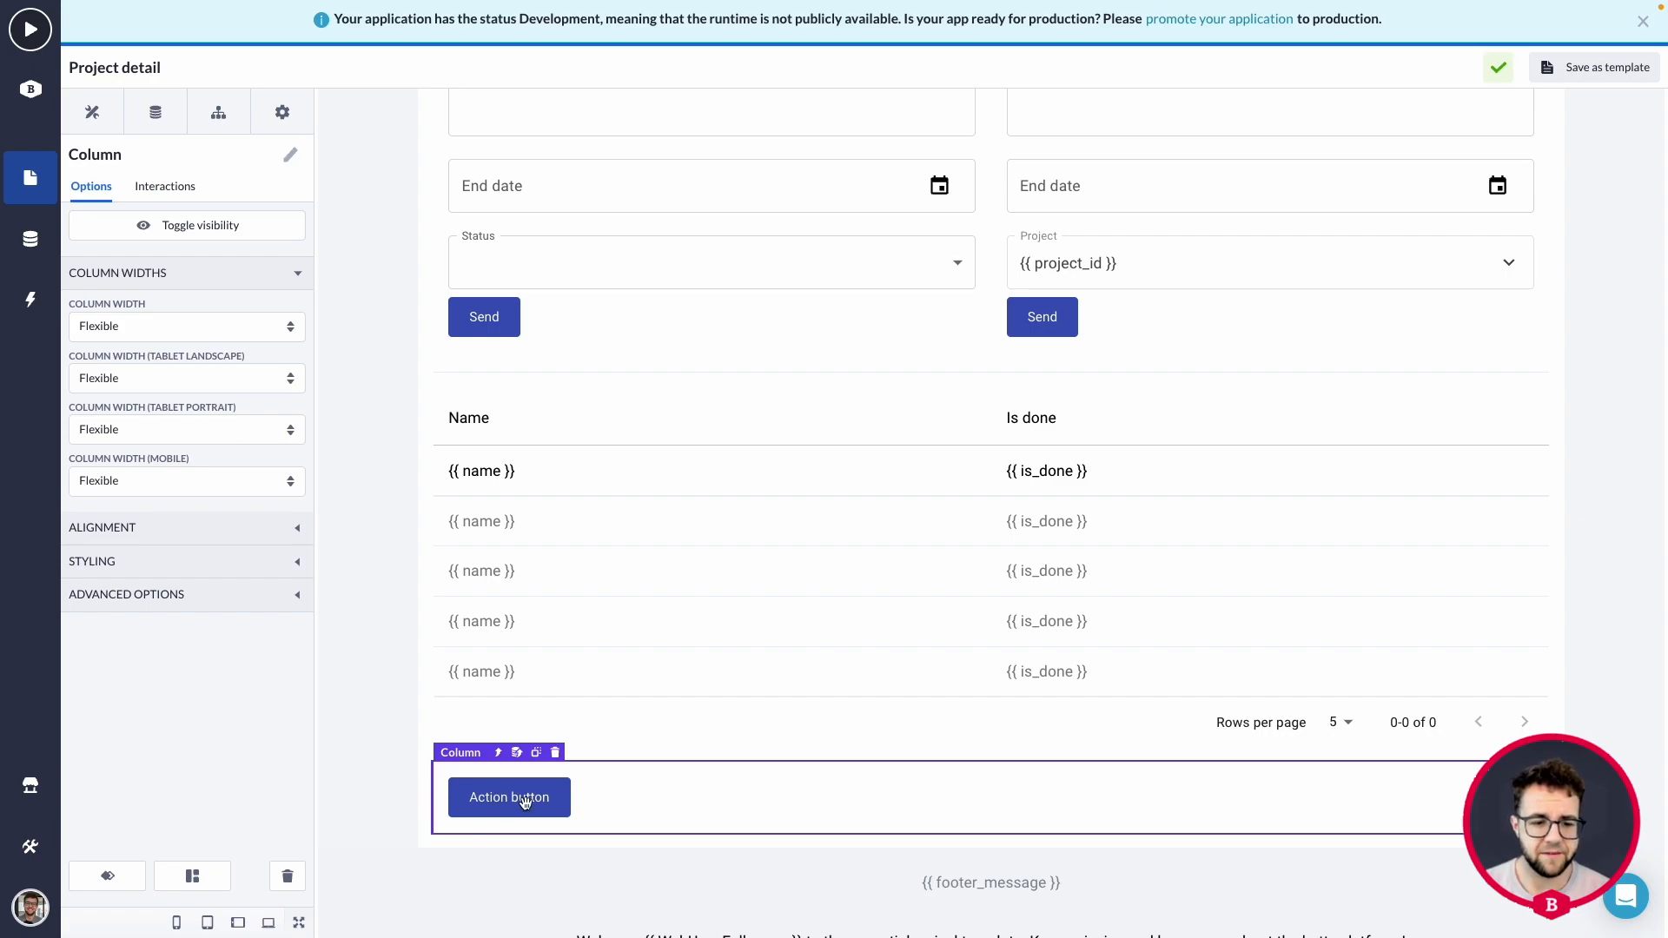
left_click(270, 529)
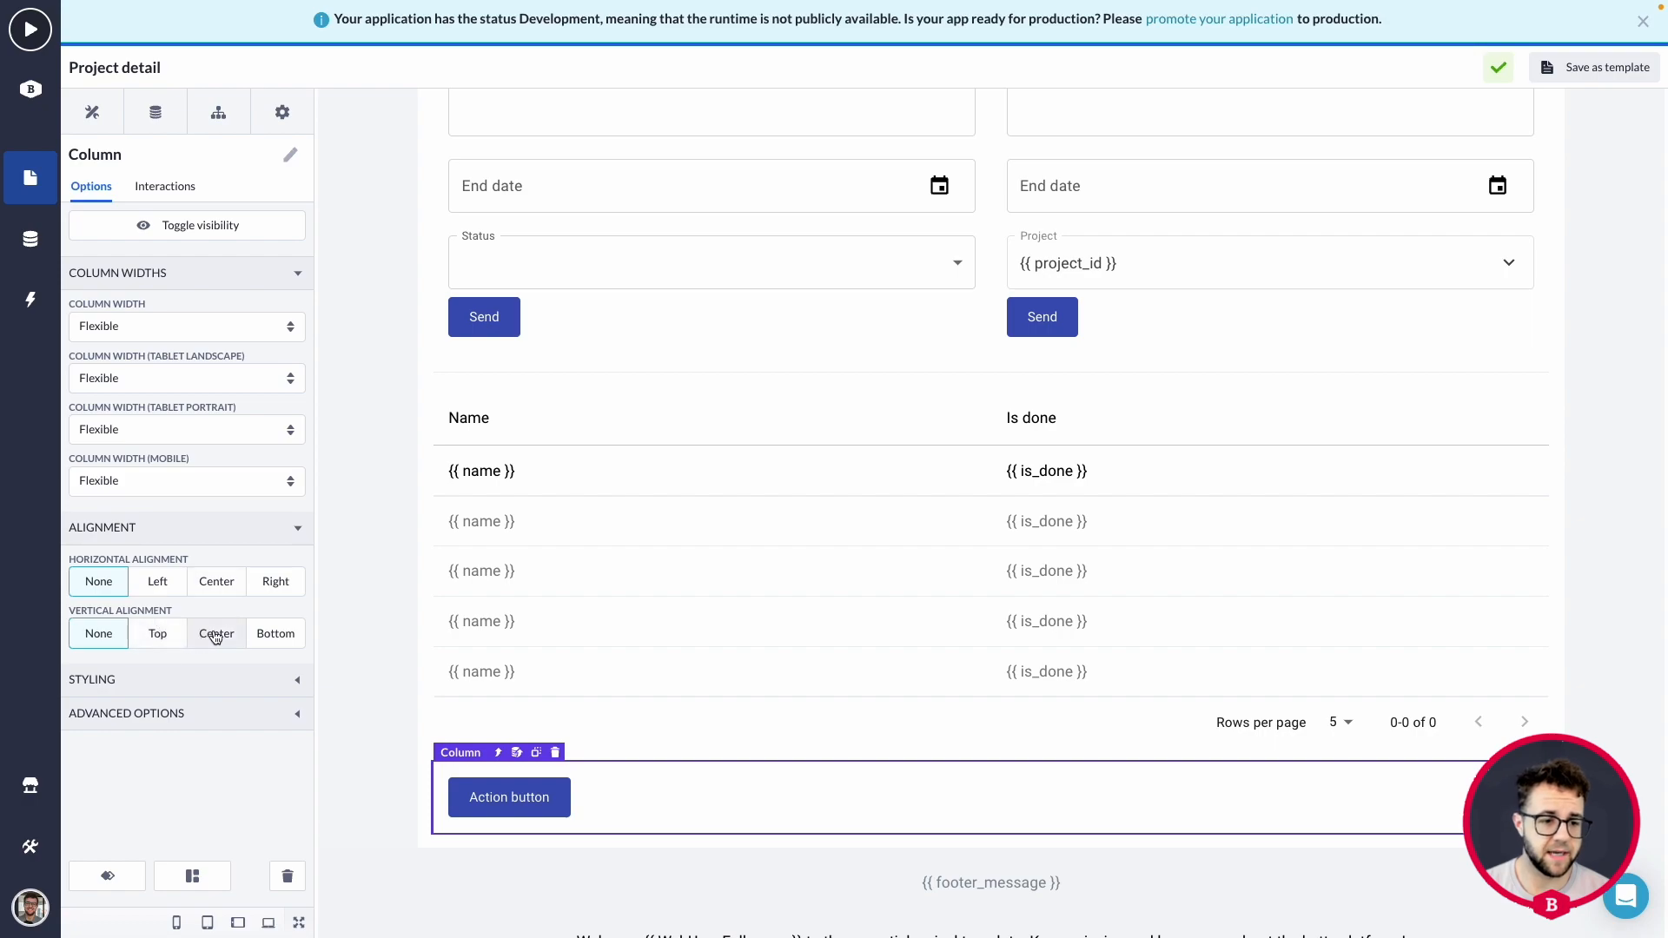
left_click(276, 582)
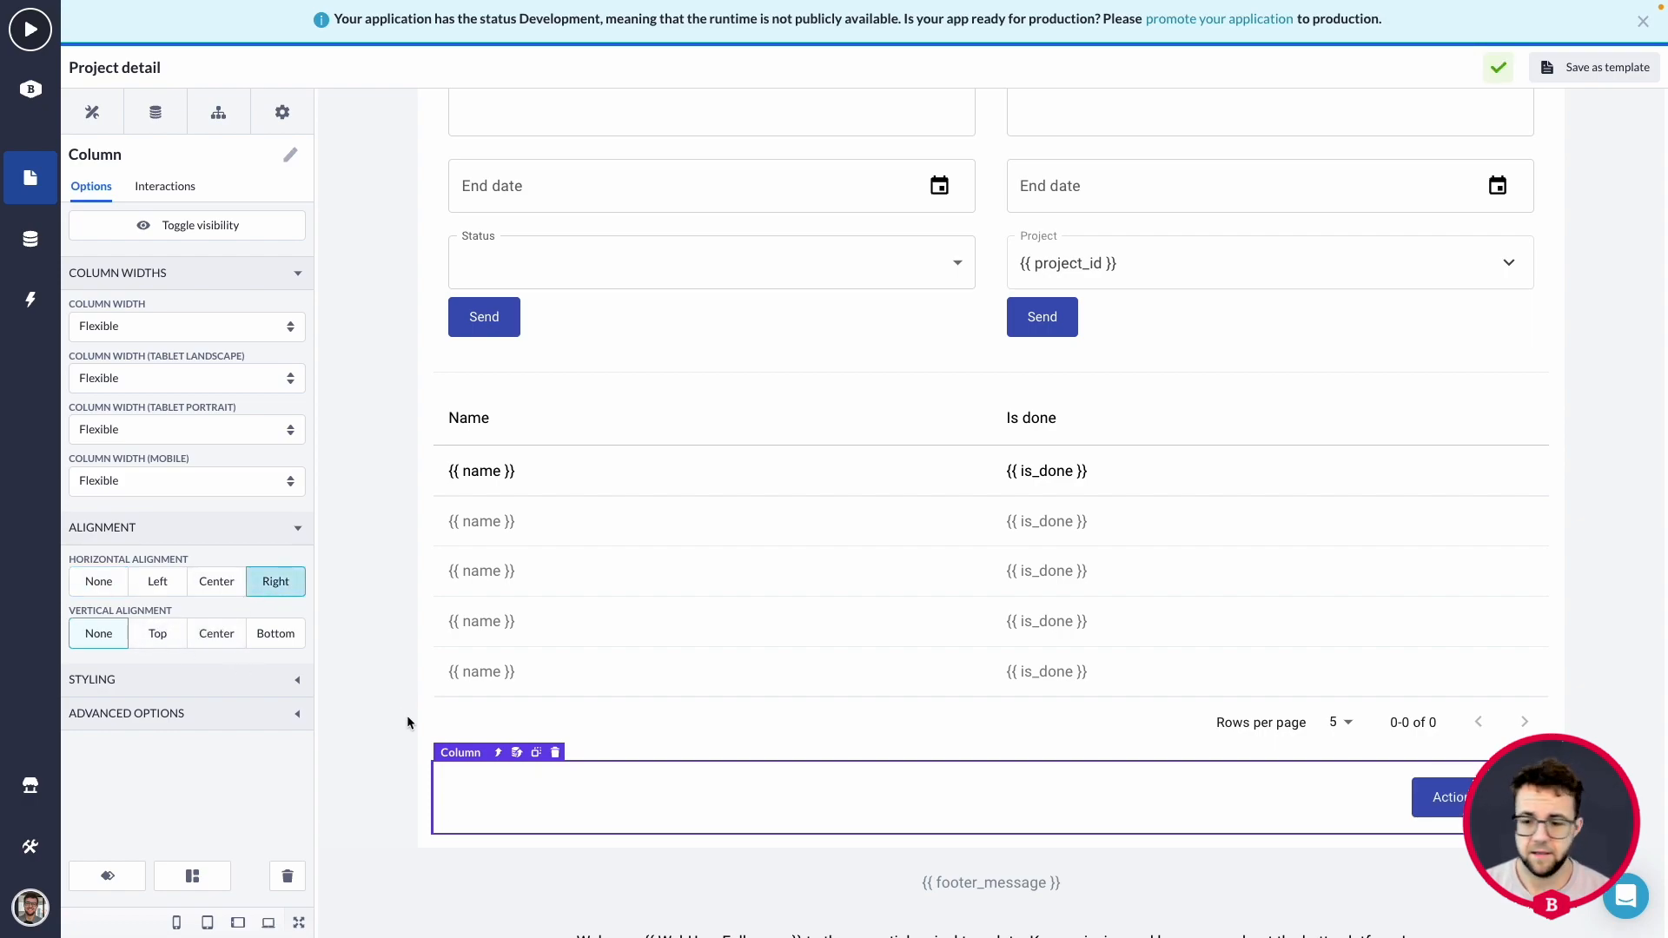
left_click(165, 635)
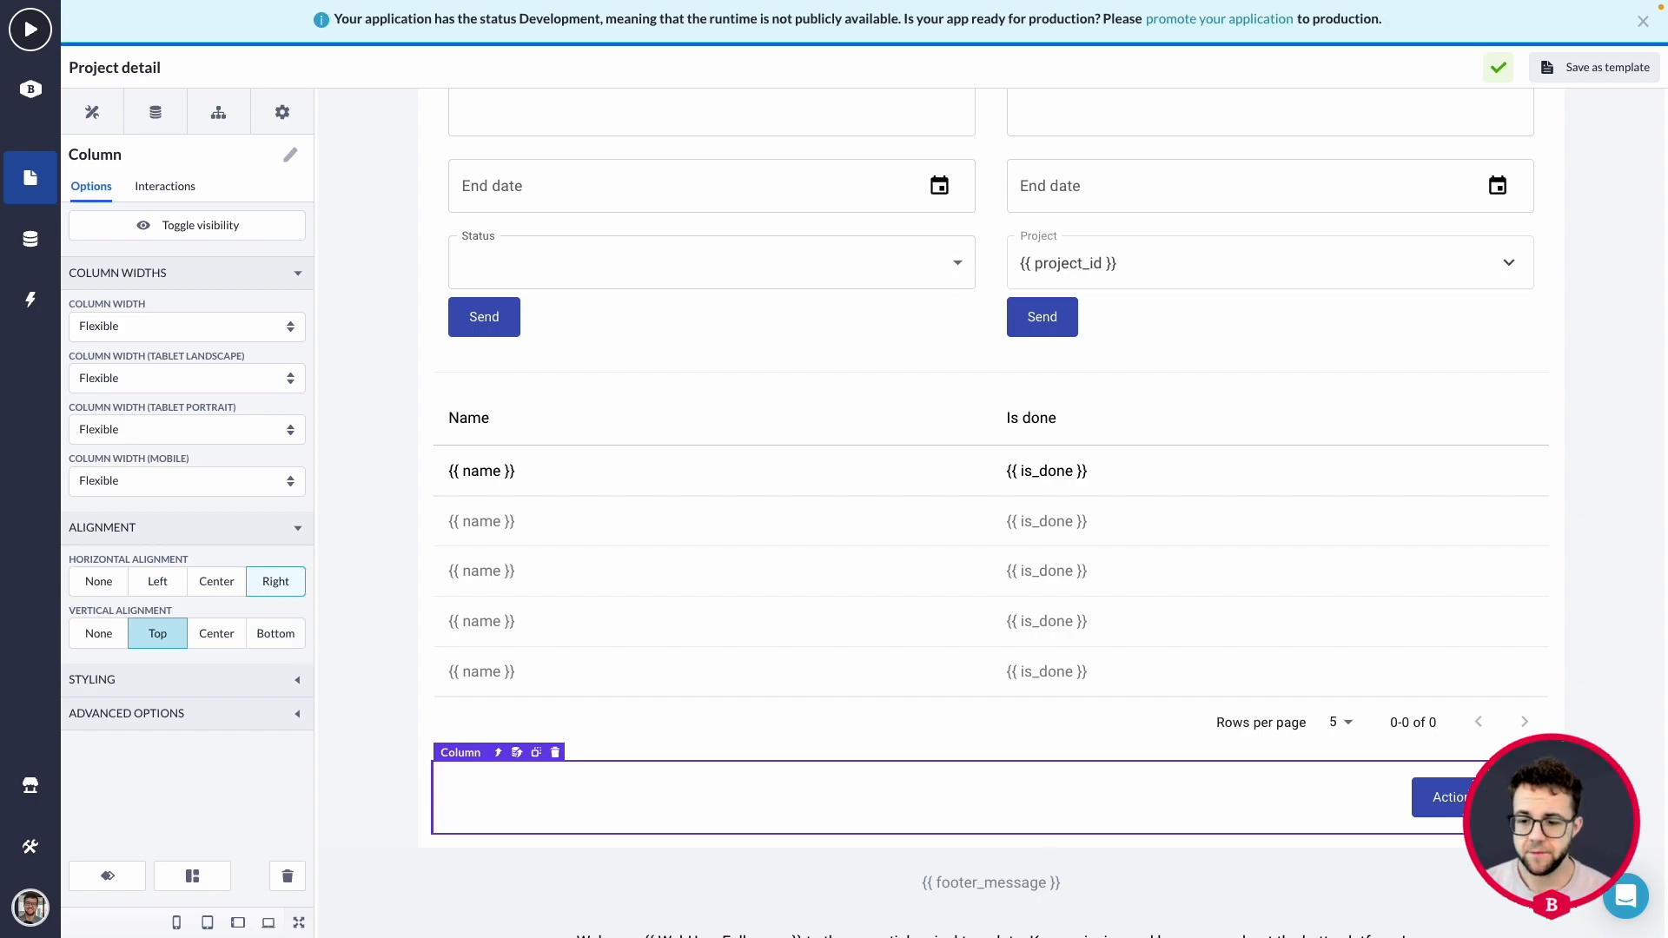
Change the action button's text to "Generate project PDF".
left_click(1481, 797)
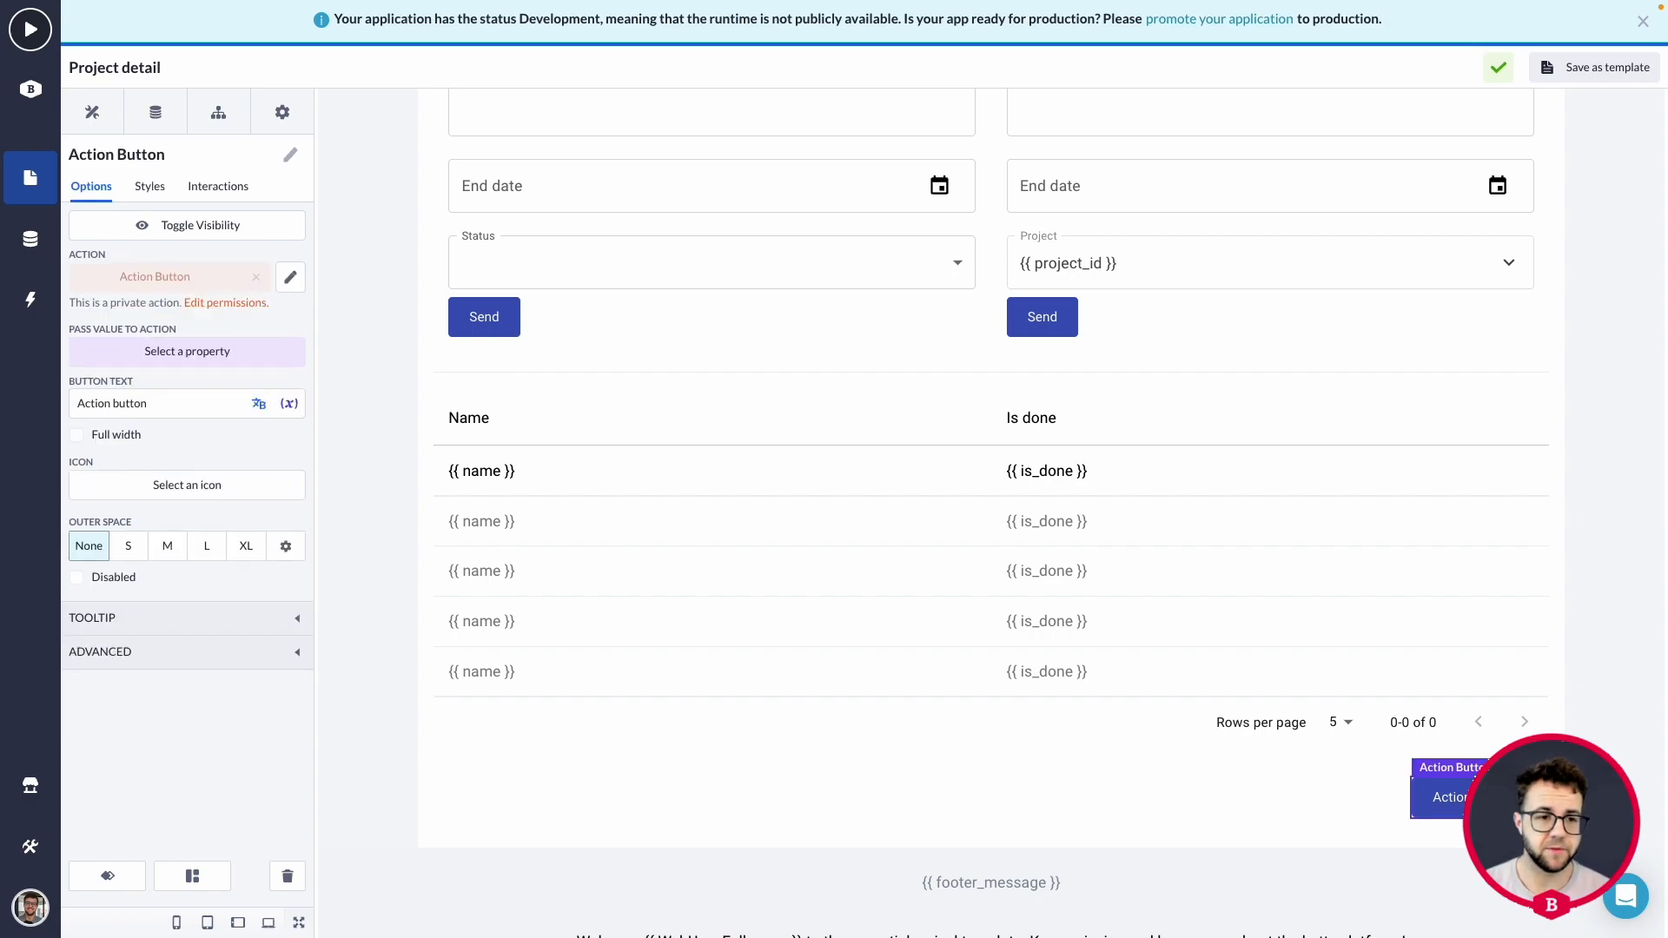
left_click(174, 404)
left_click_drag(173, 404, 63, 406)
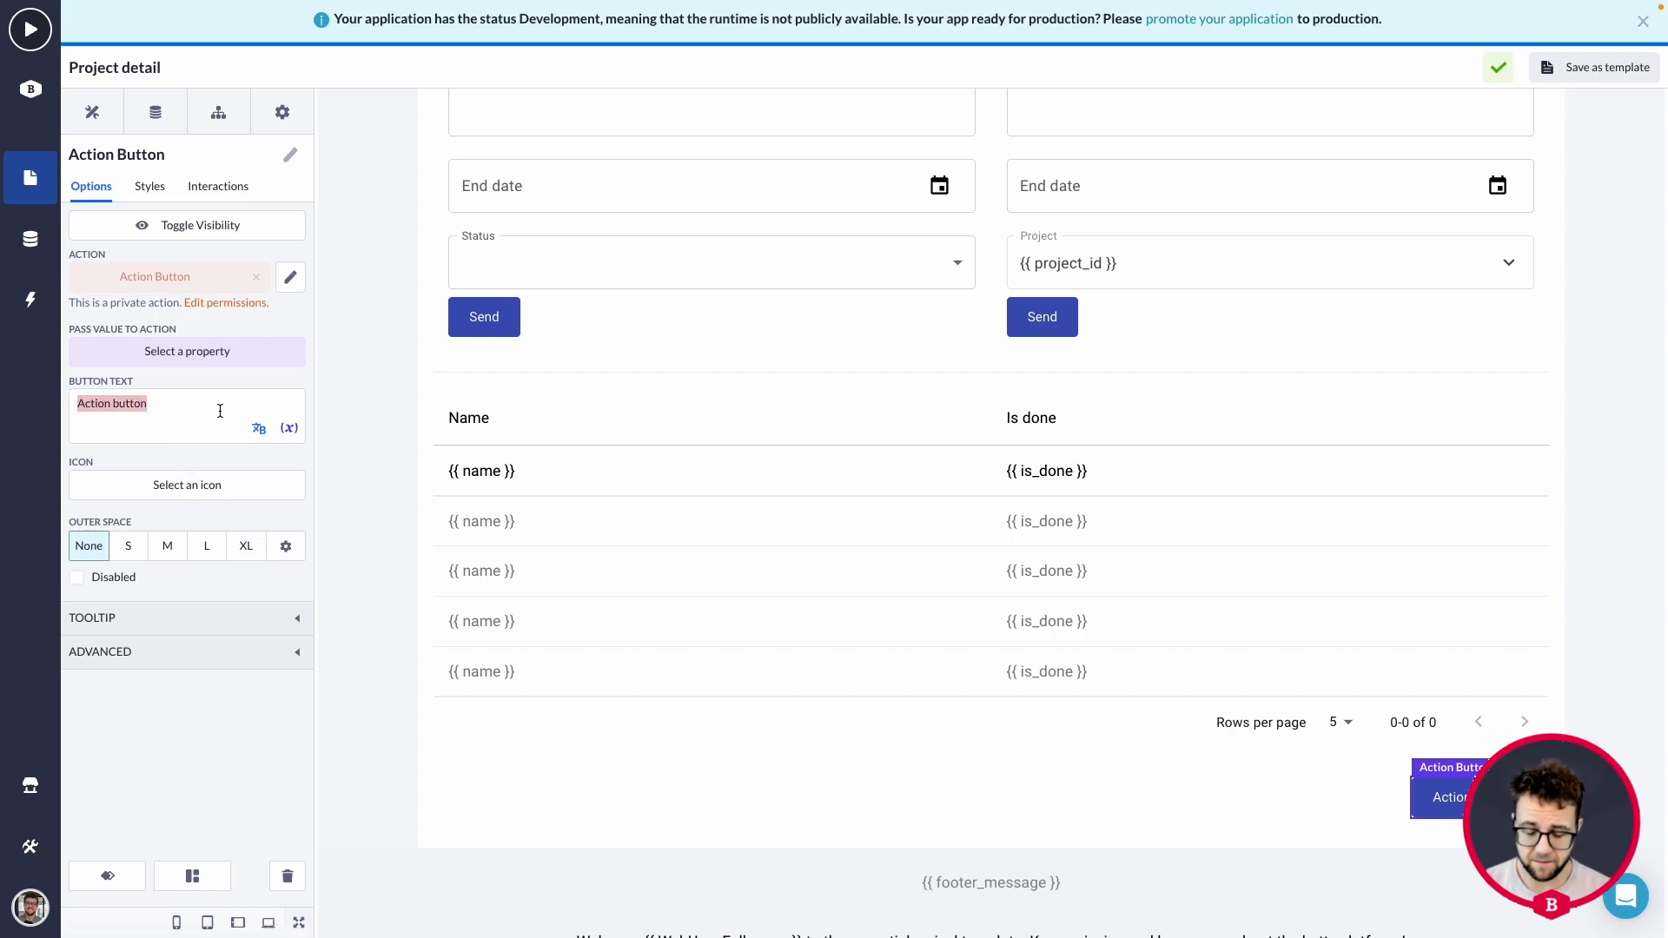
type("Gene")
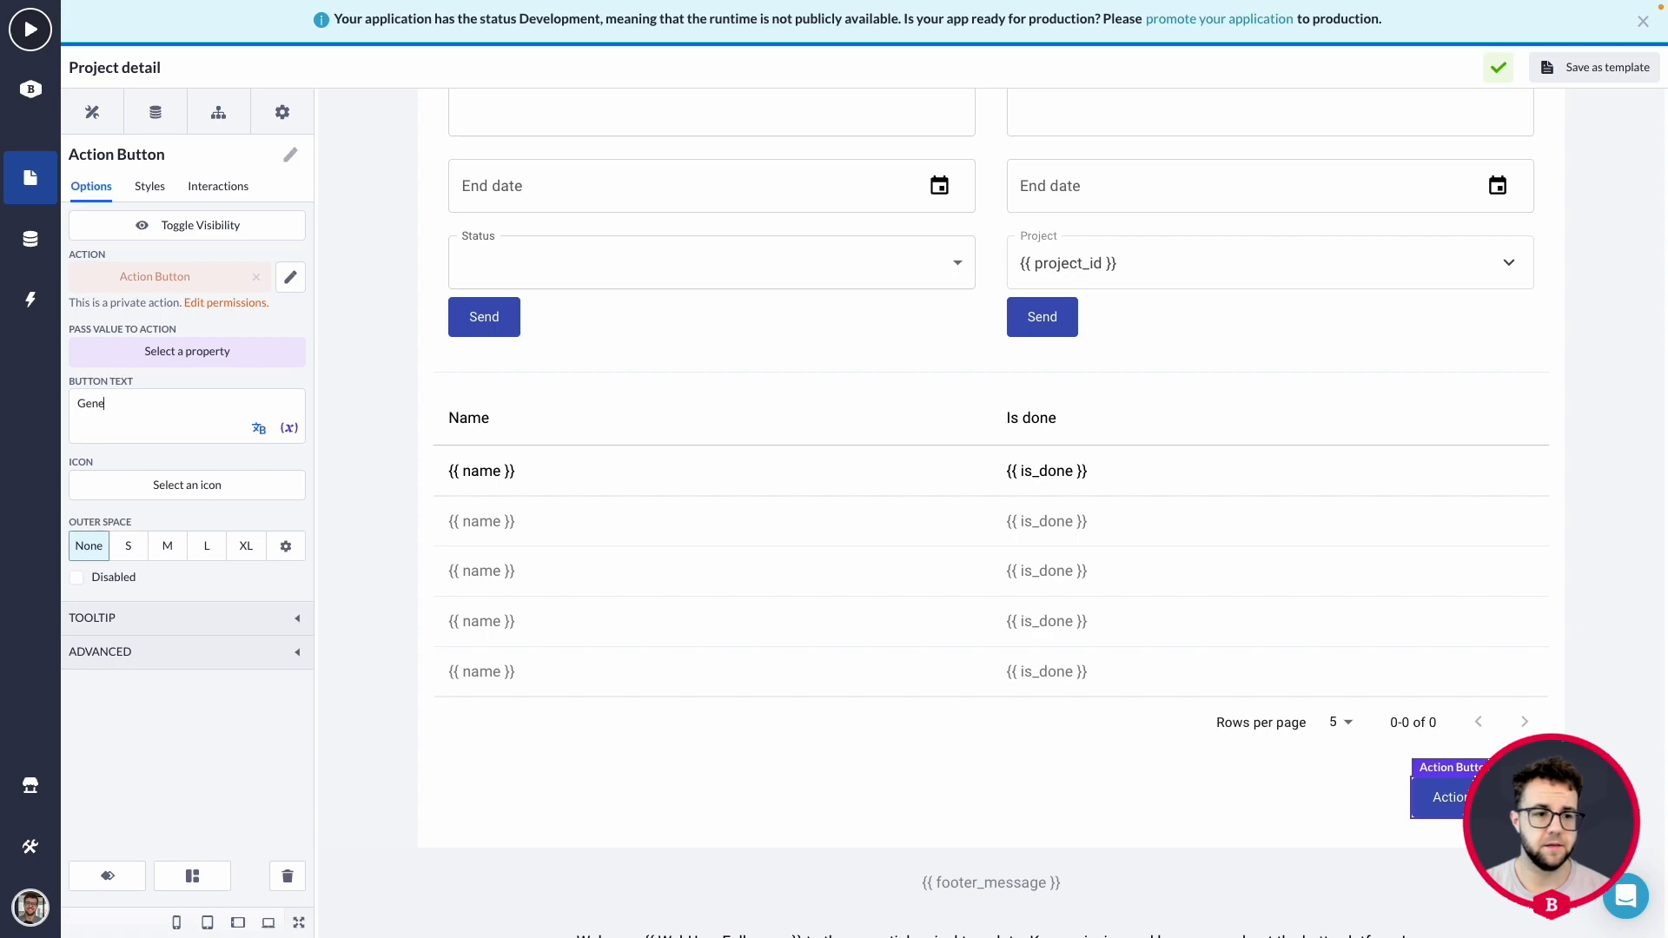
type("rate proje")
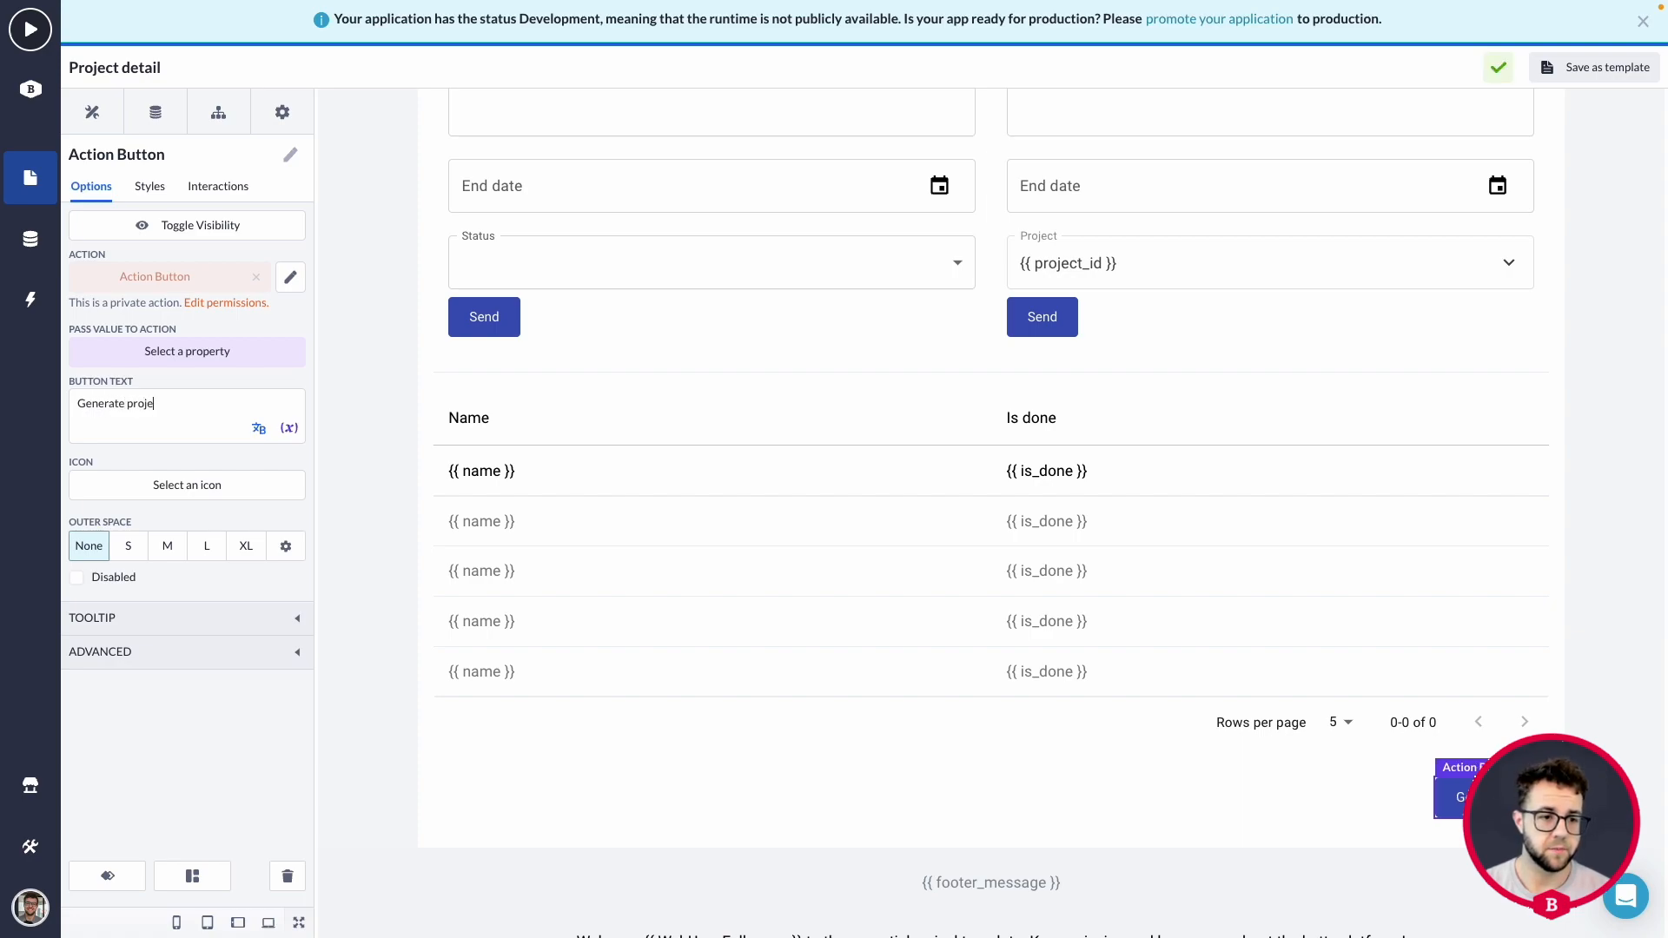
type("ct PDF")
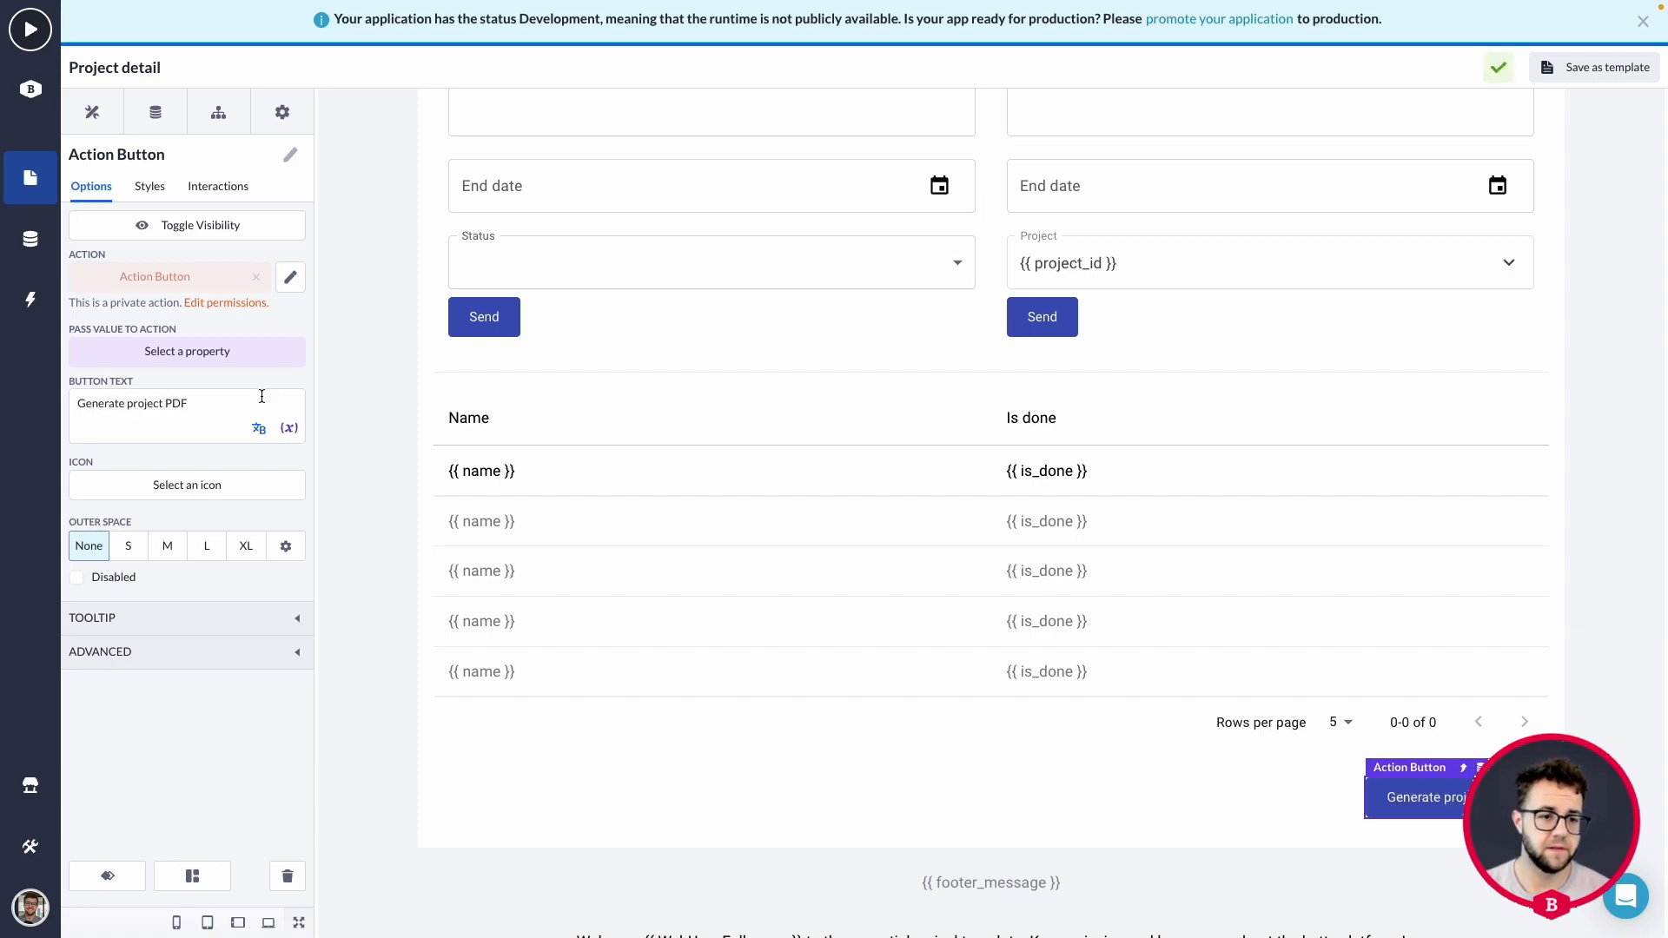
Search the icons for "file" and give the action button the FileCopy icon.
left_click(201, 485)
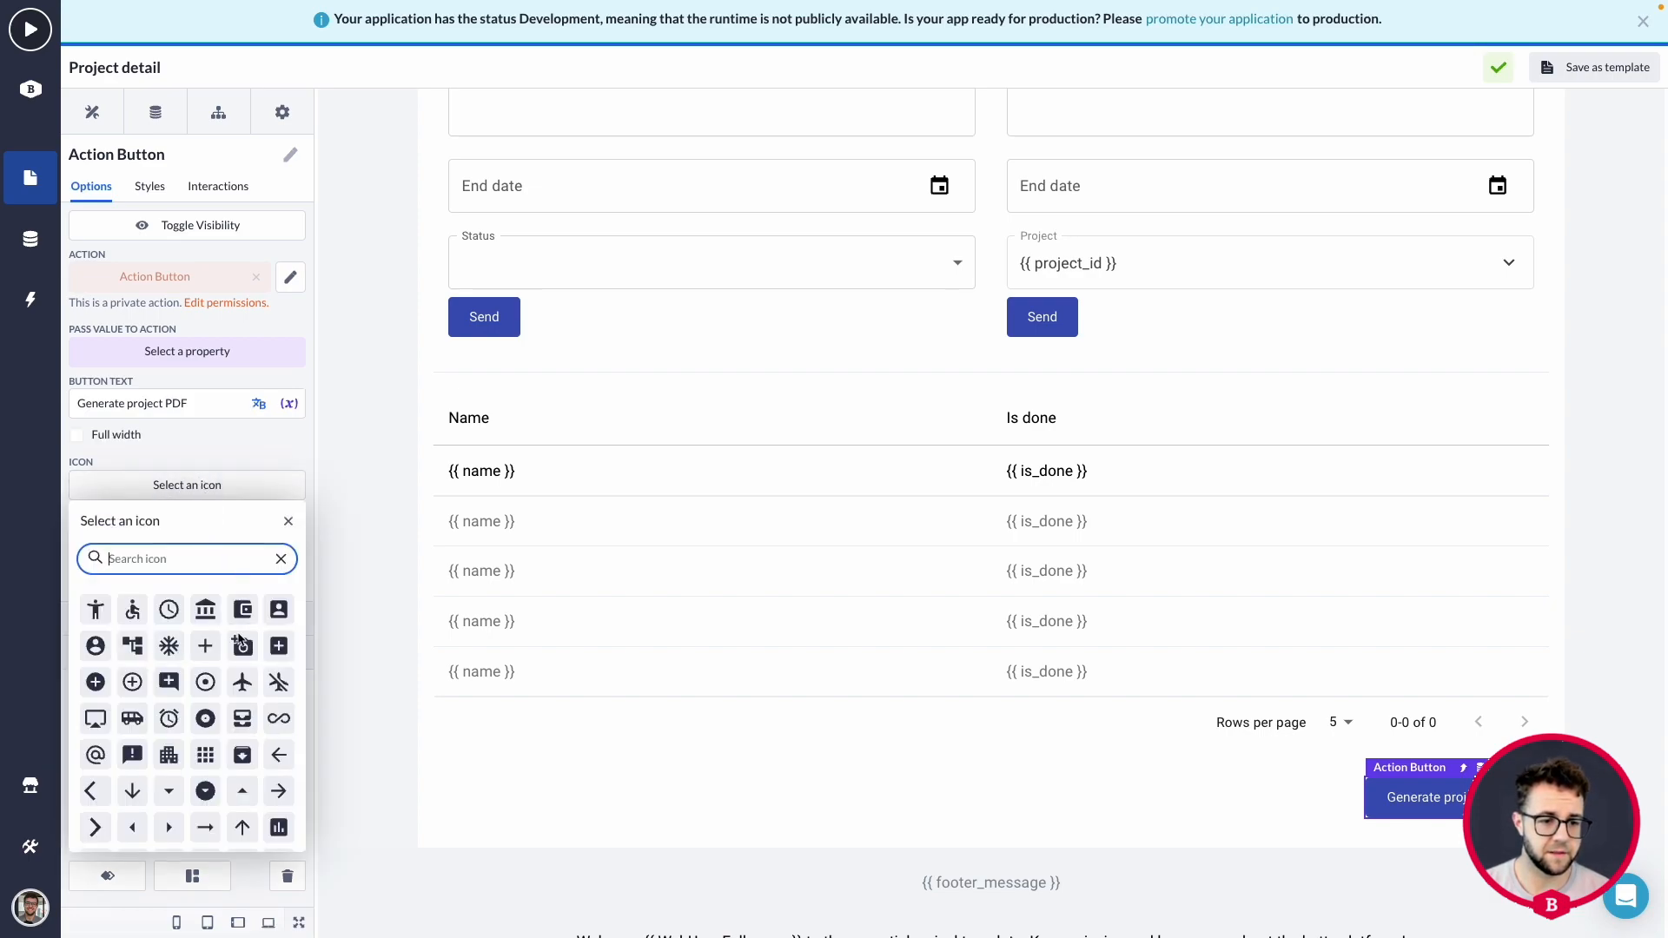
type("file")
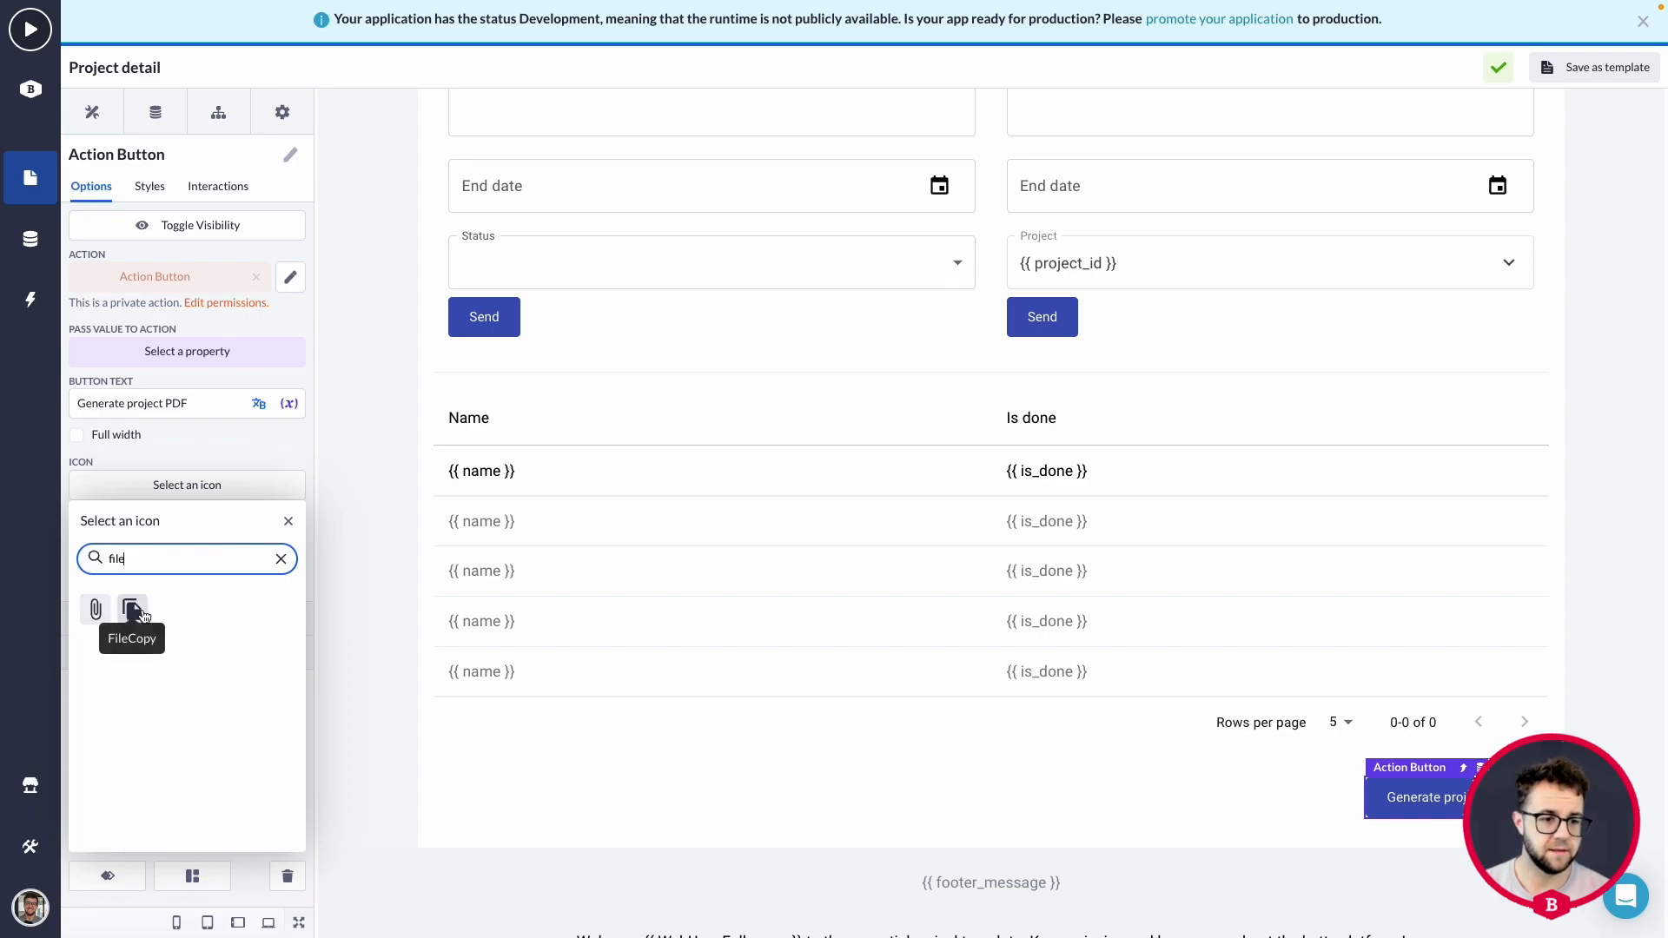
left_click(133, 611)
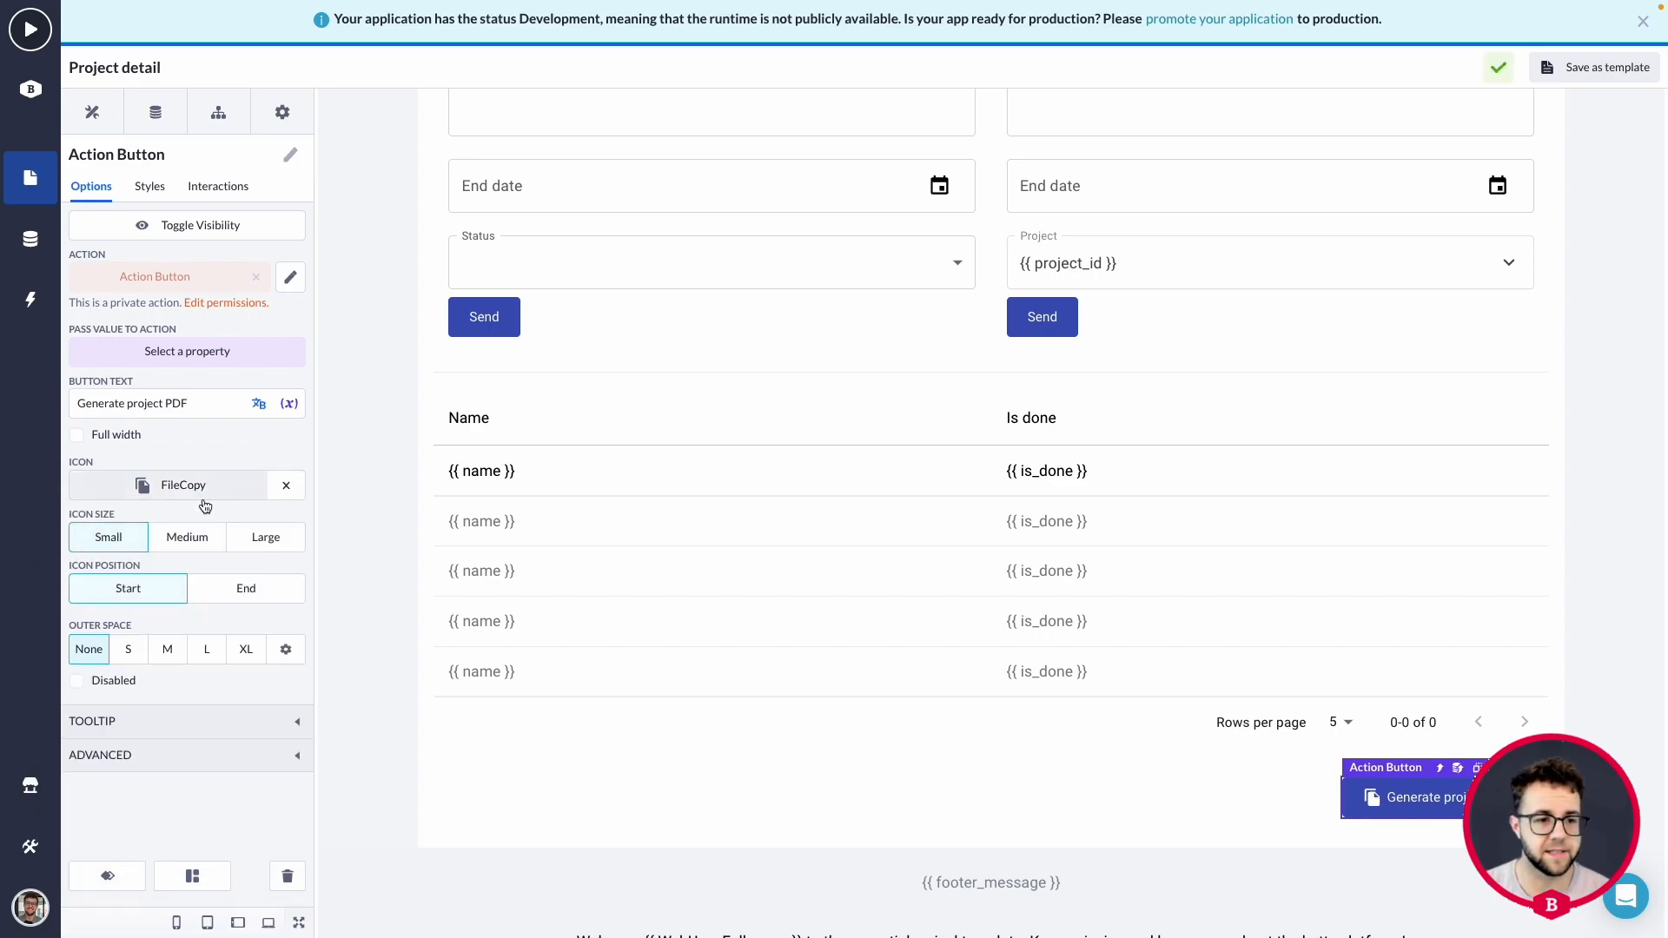
Pass the Project model's Id property as the value to the button's action.
left_click(187, 351)
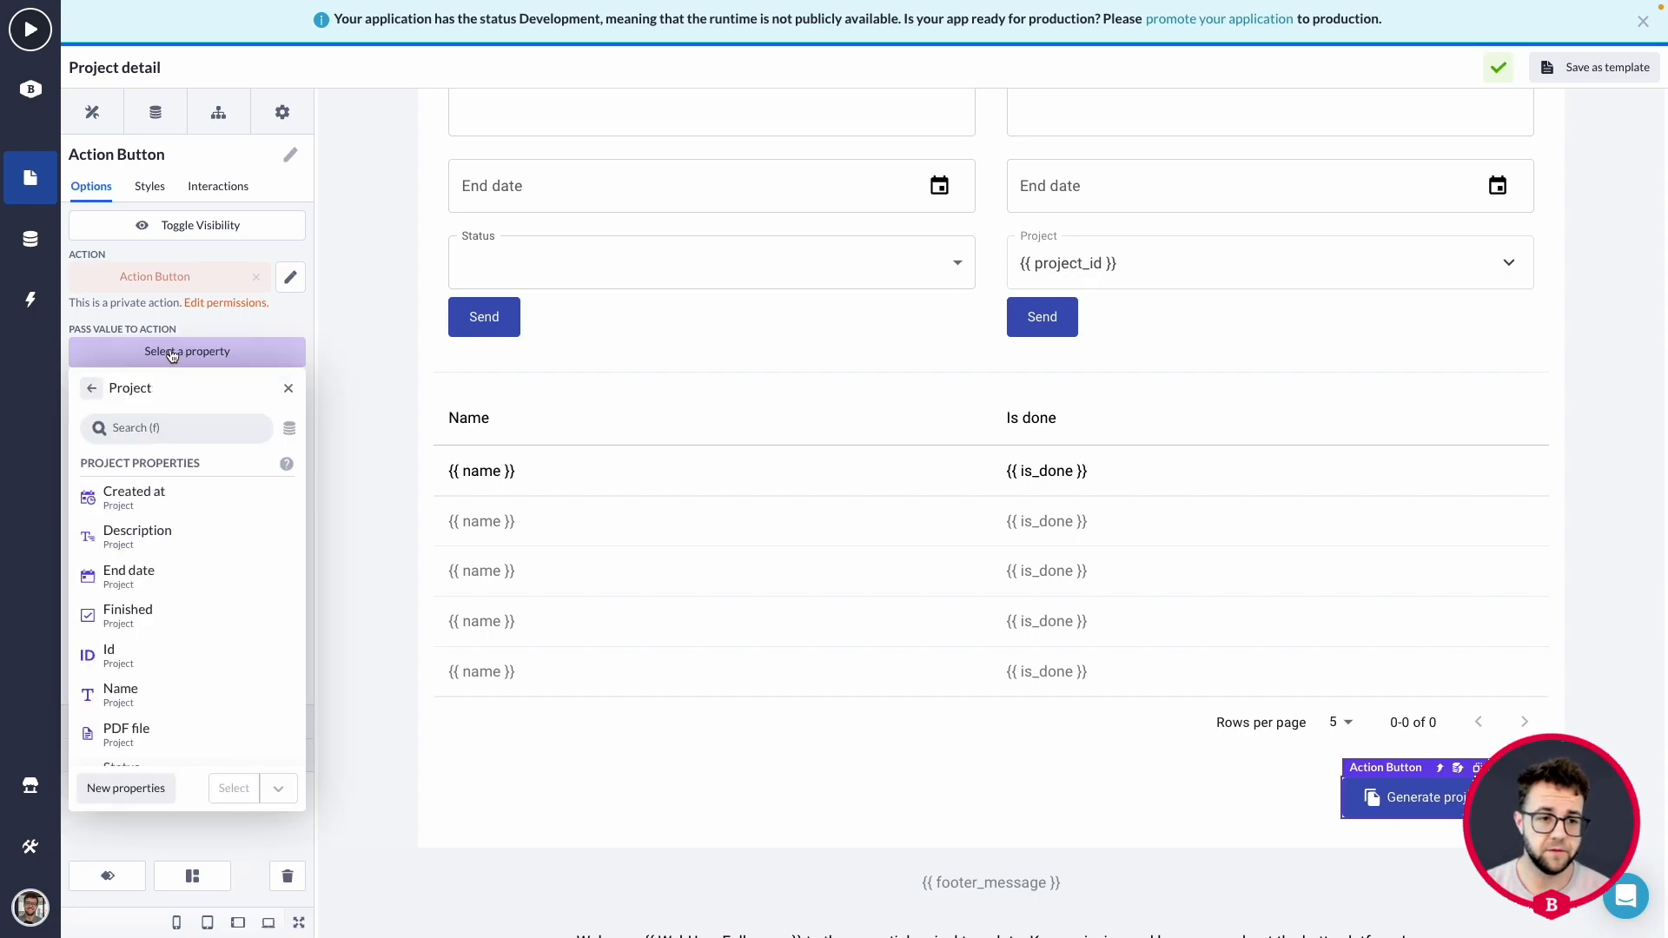
left_click(160, 654)
left_click(235, 788)
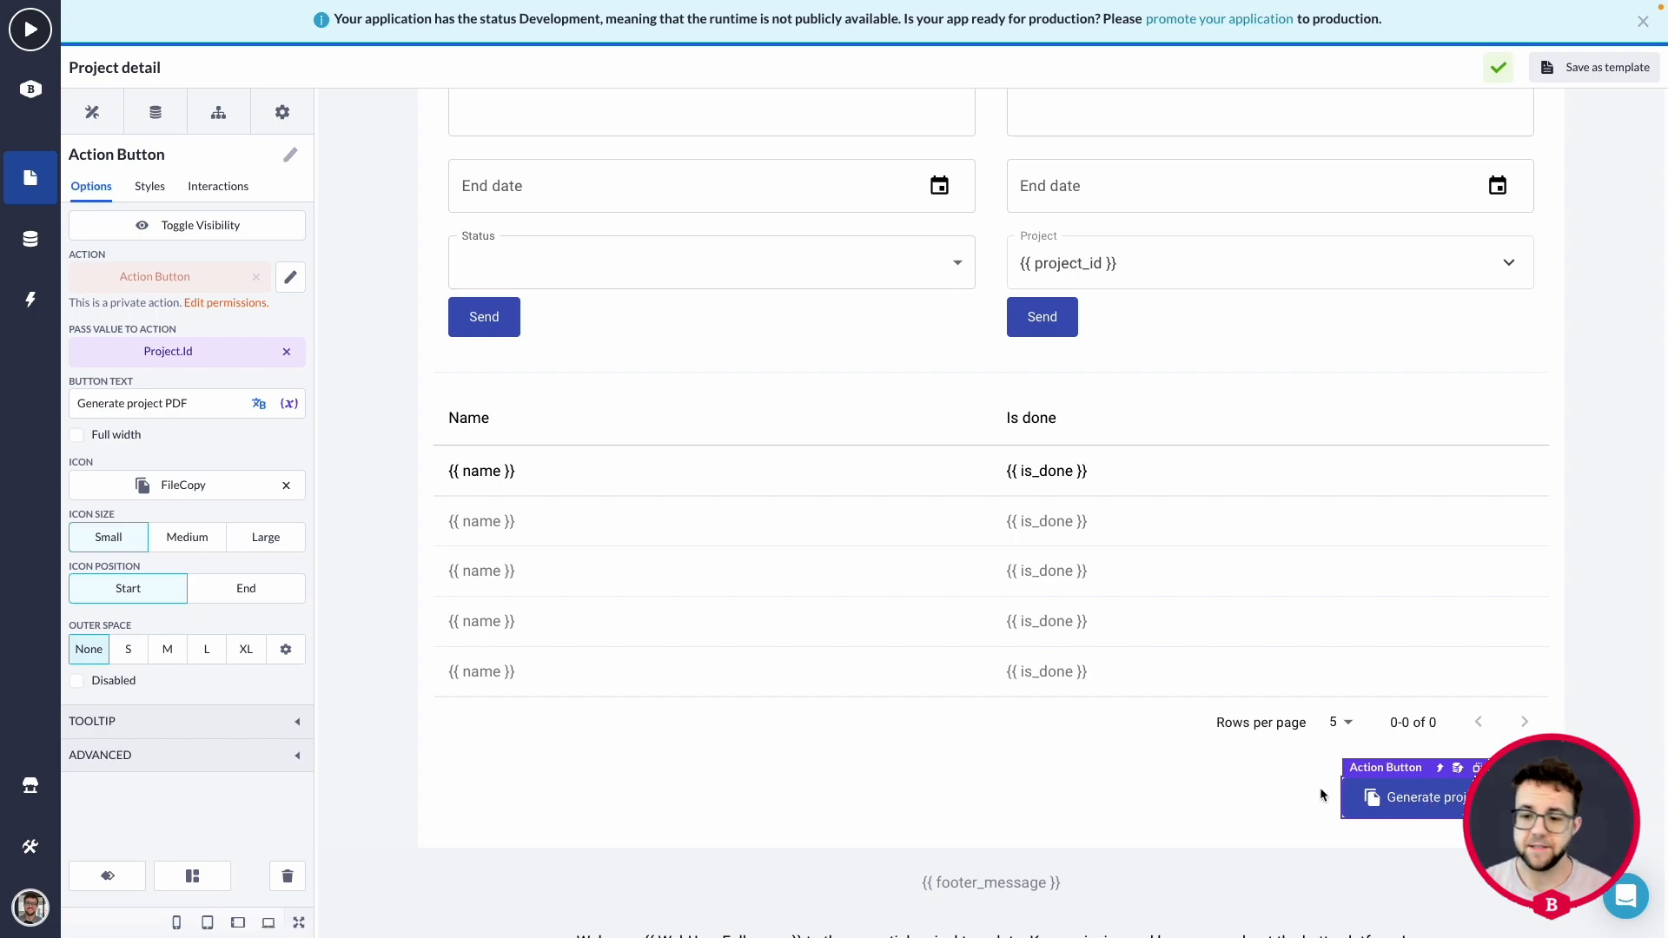
Open the action linked to the Generate project PDF button for editing.
left_click(290, 277)
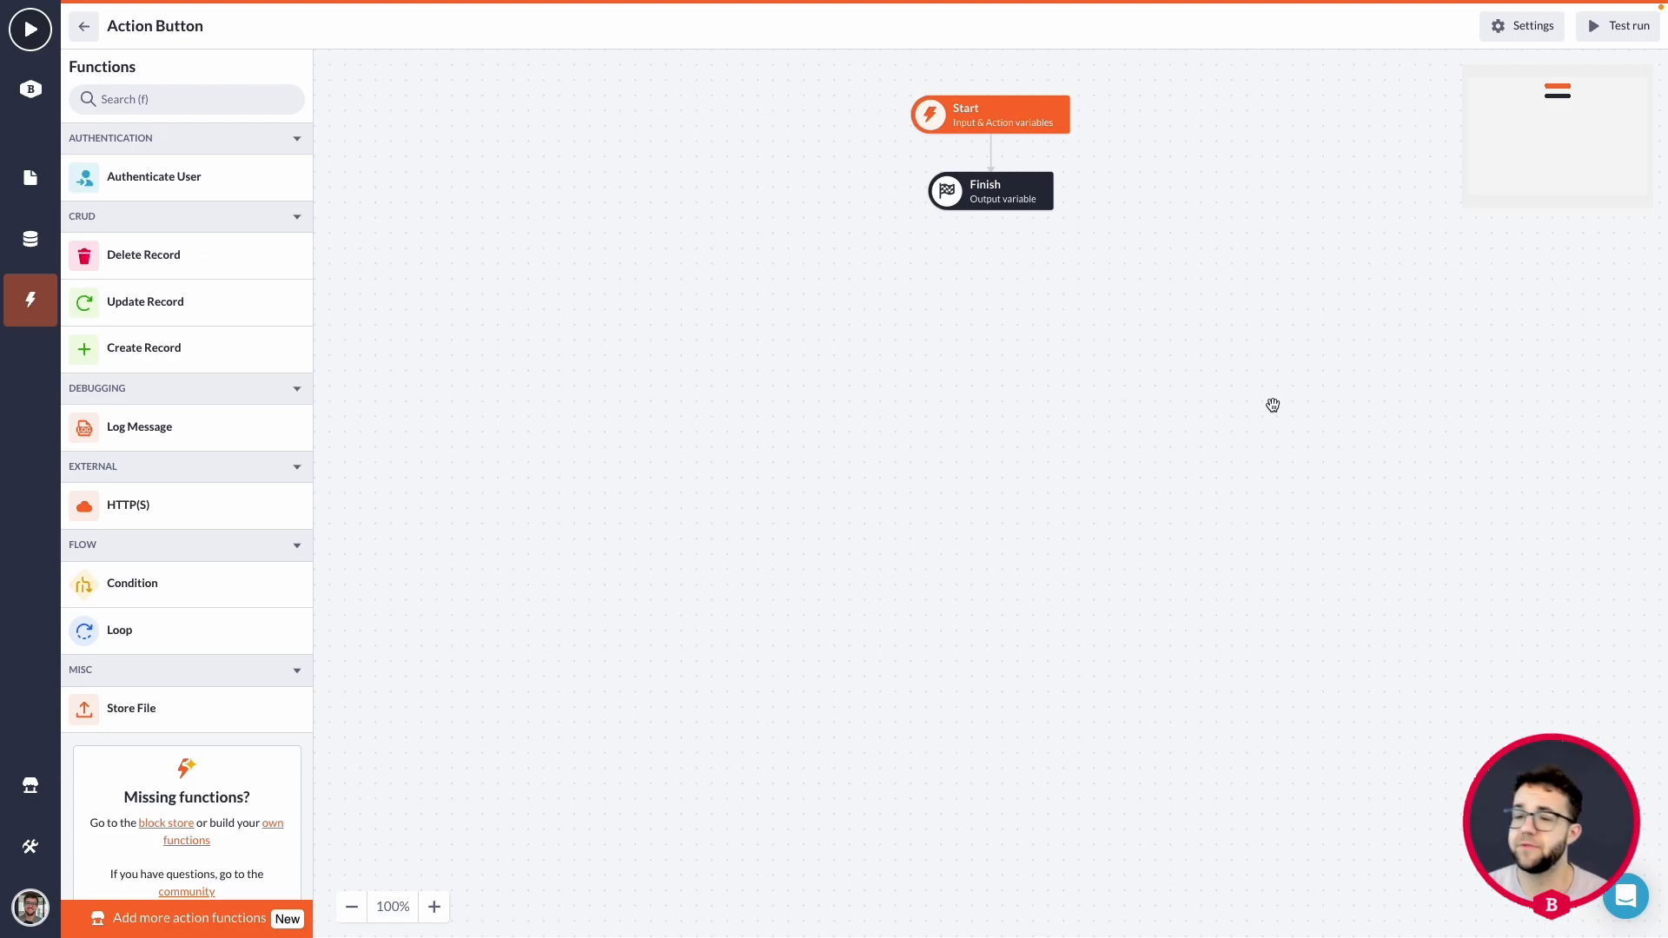
scroll(1242, 396, "up", 1)
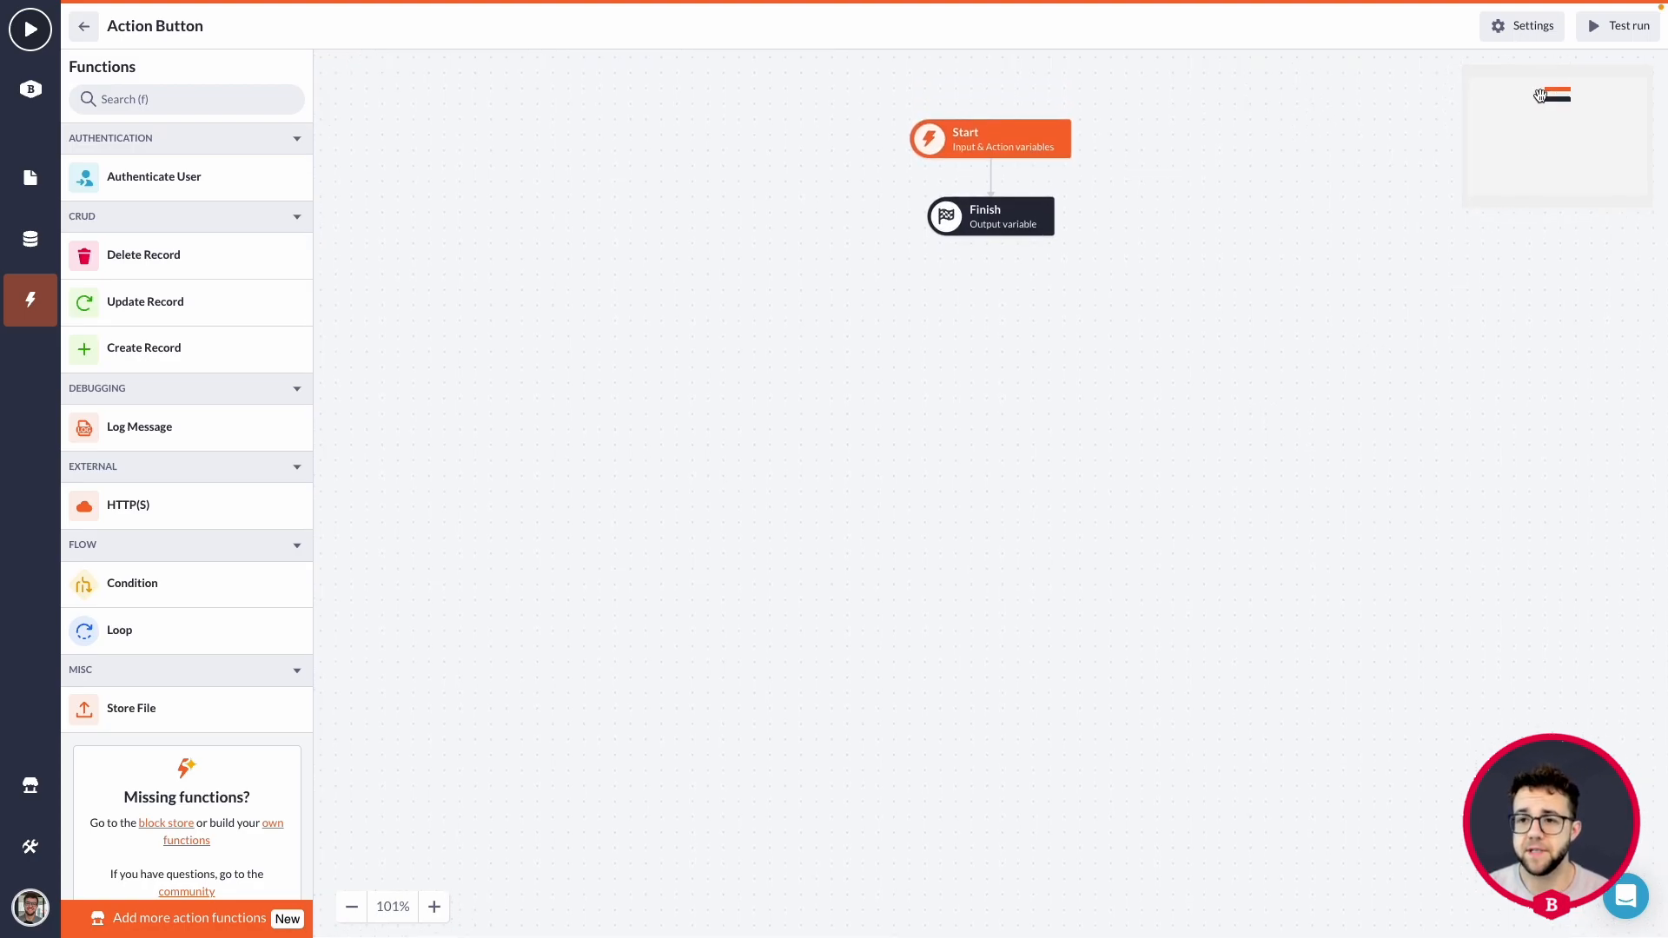
scroll(1299, 121, "down", 1)
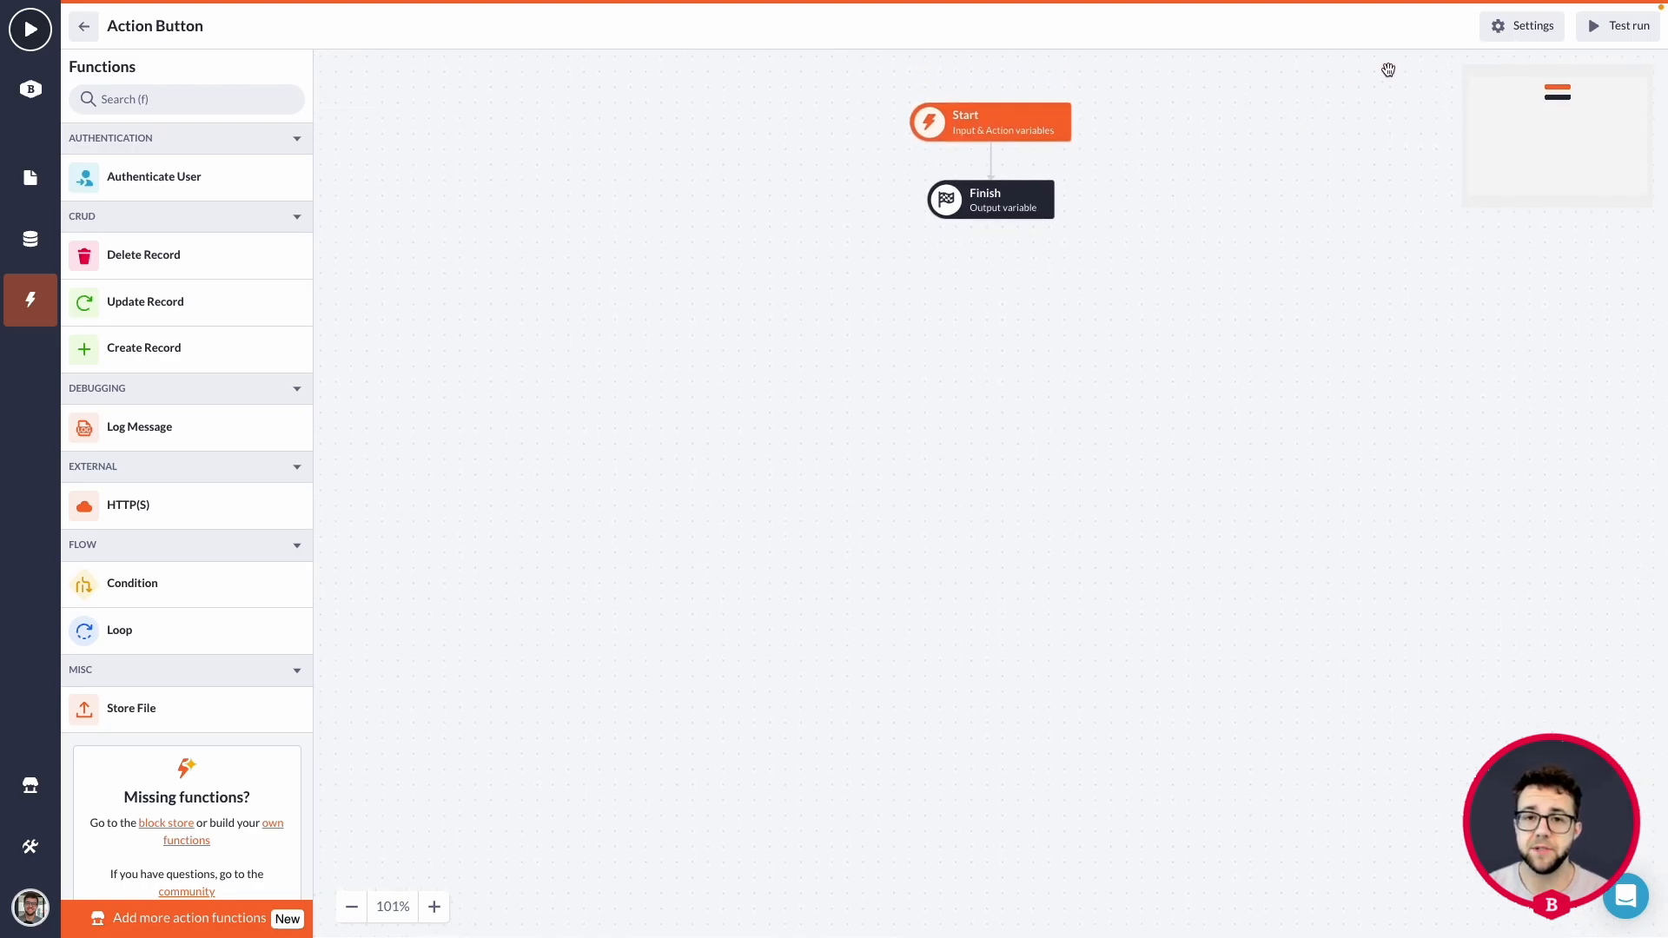
Rename the action to "Project PDF generate action" in its settings and save the change.
left_click(1522, 26)
triple_click(1428, 167)
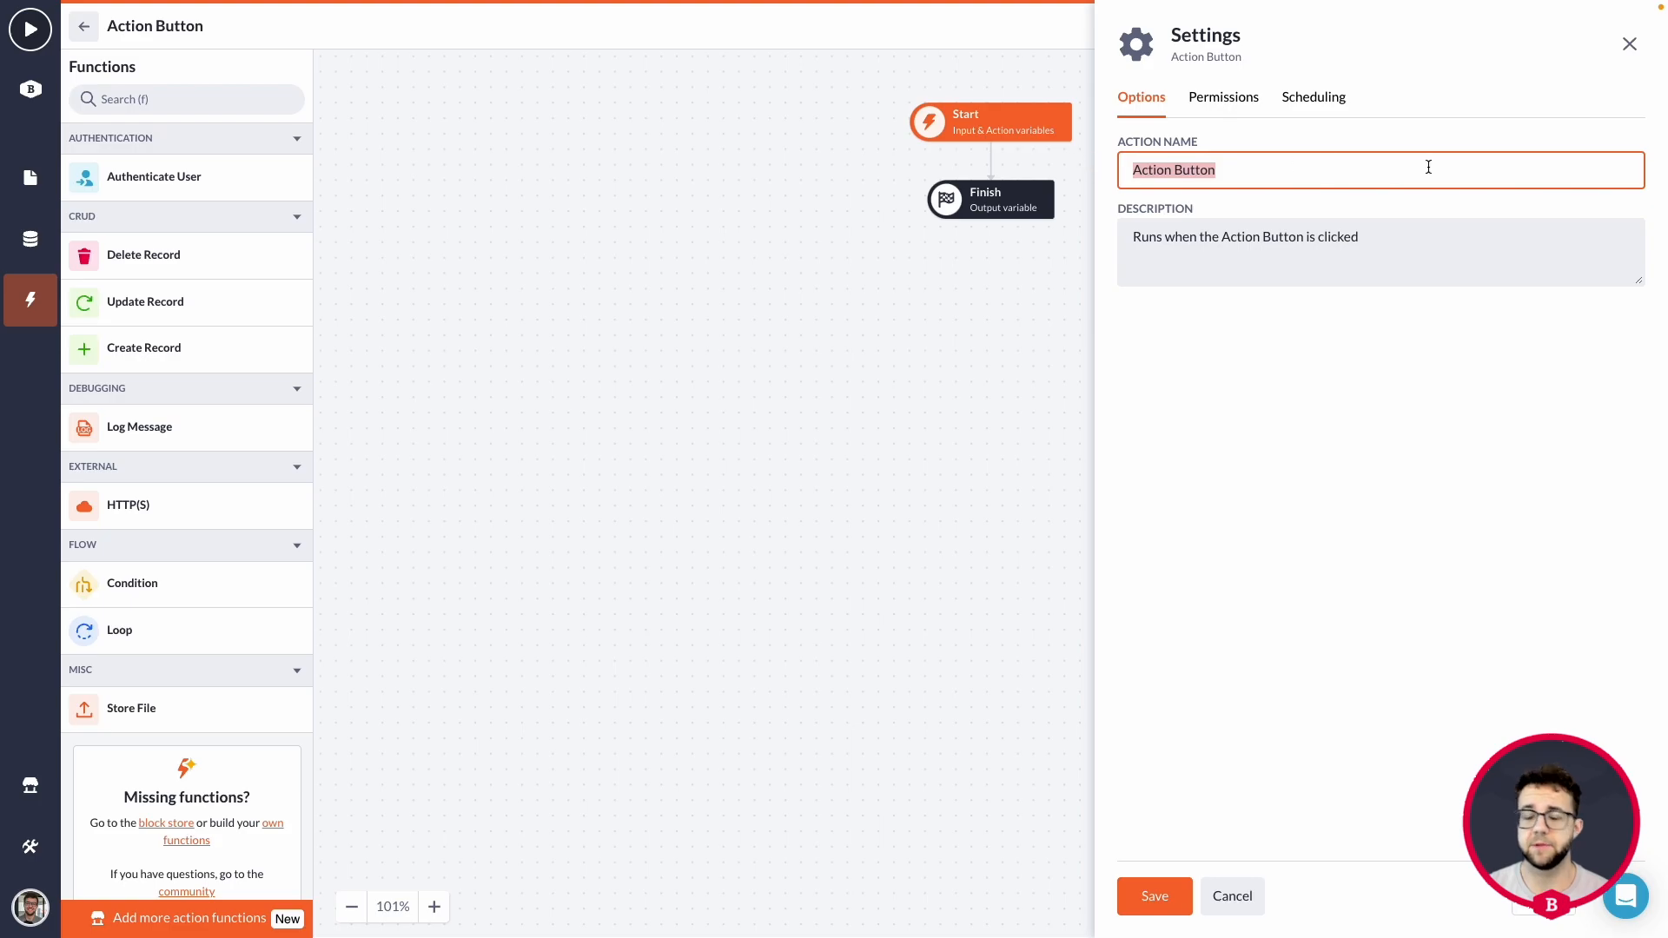
type("PD")
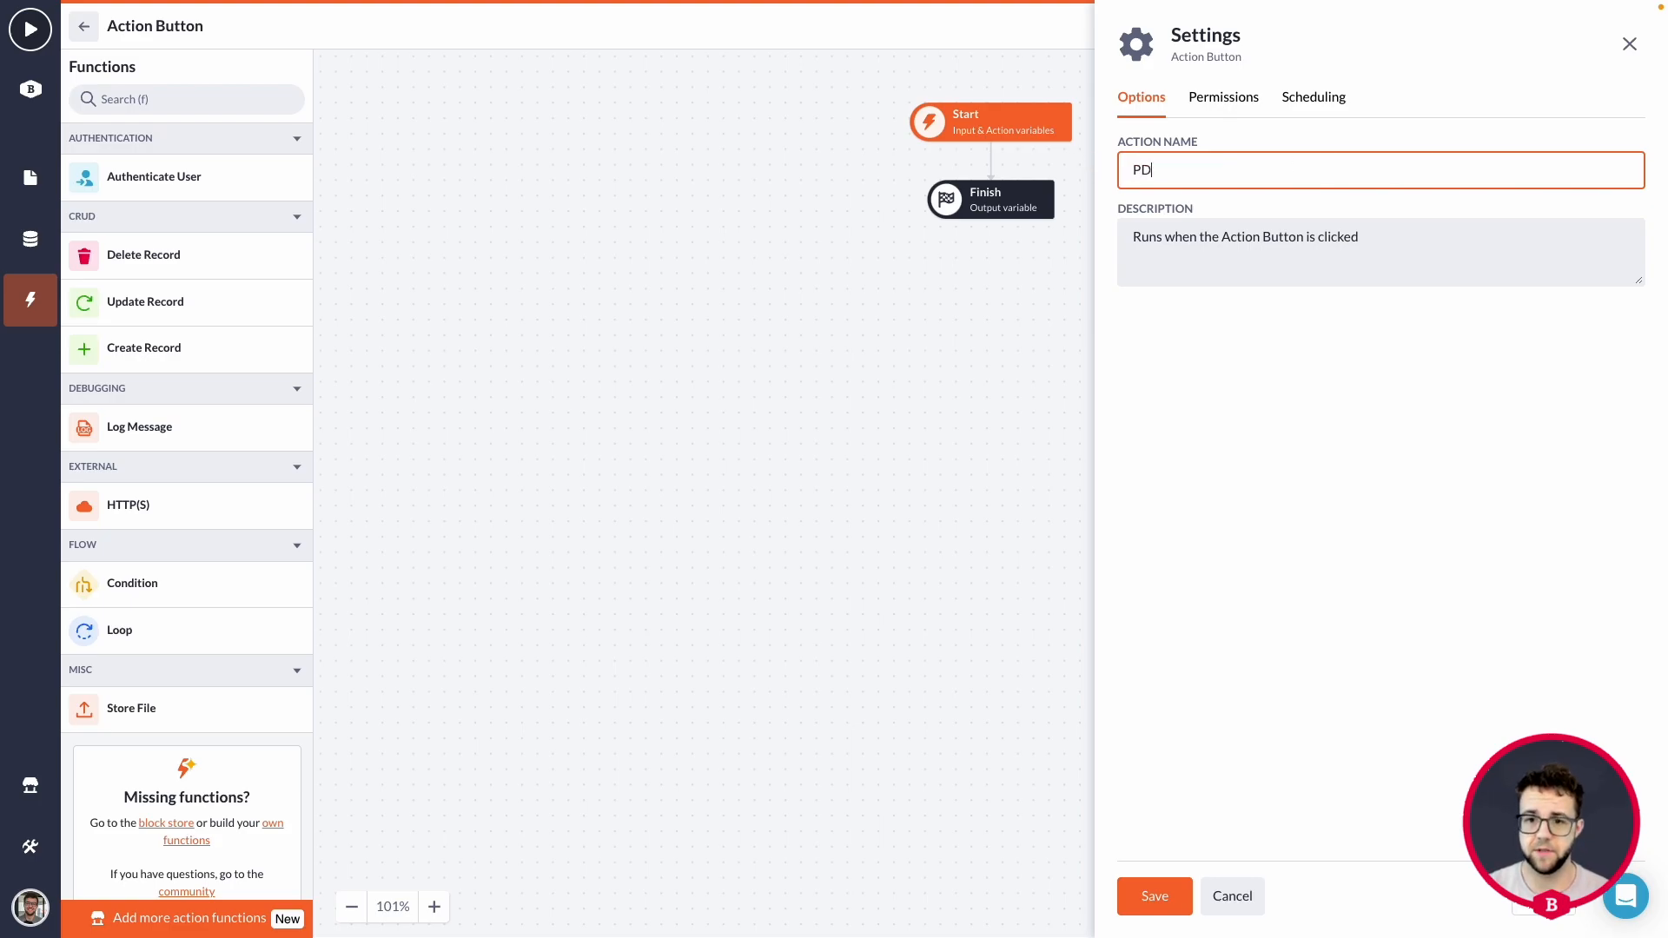
type("F generate action")
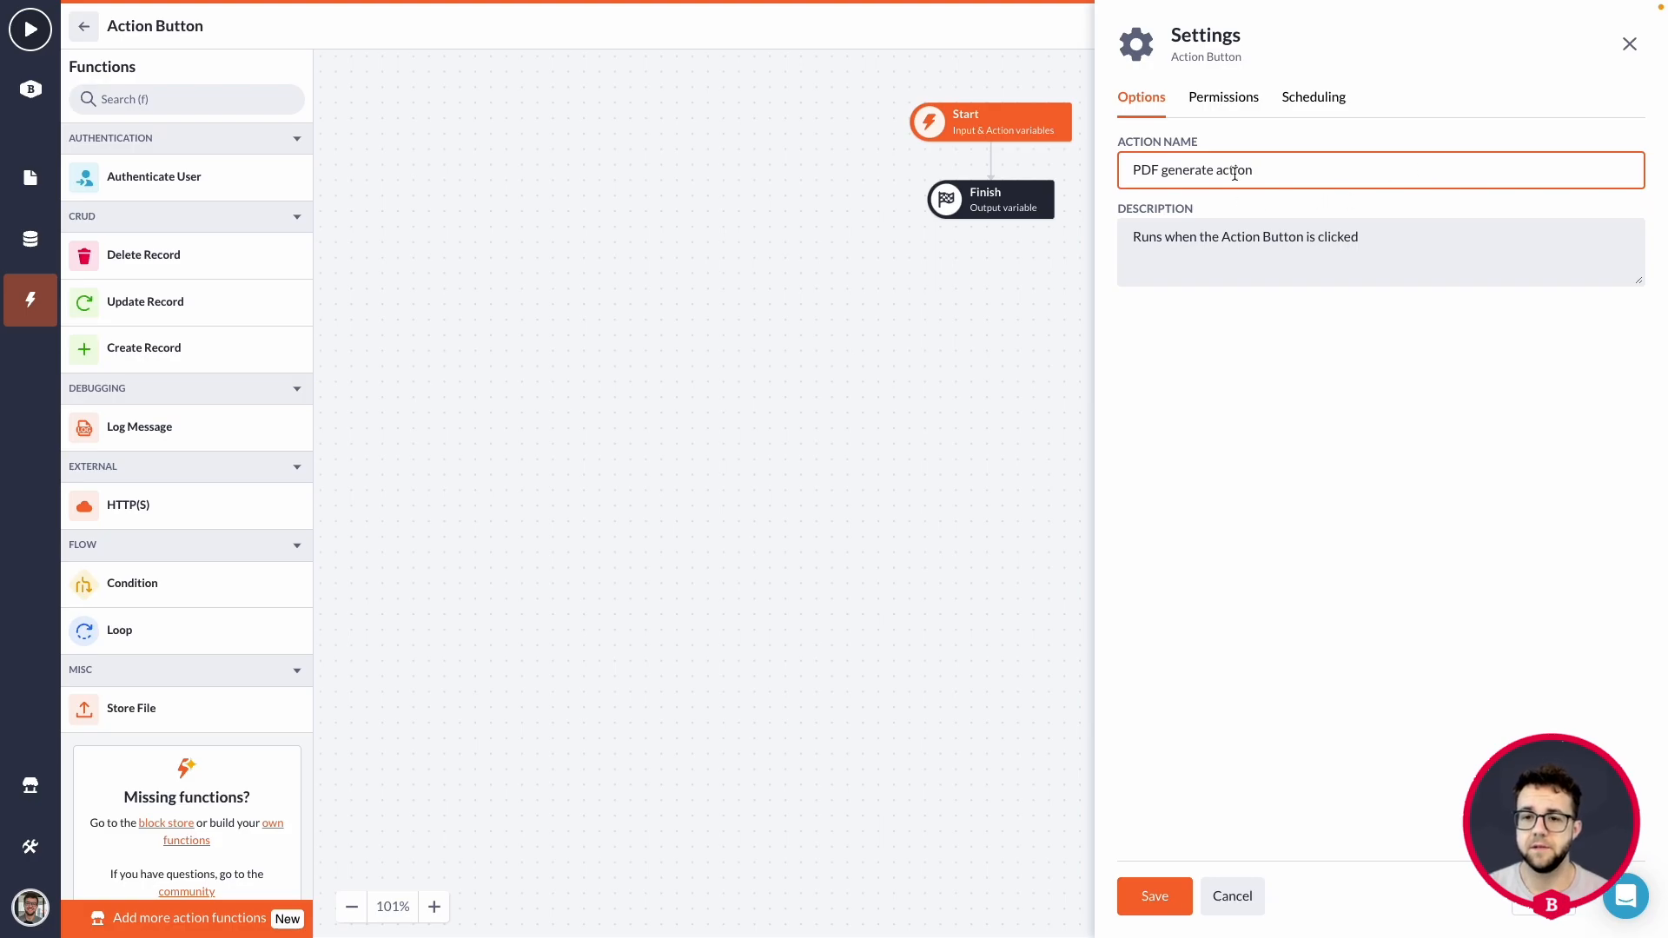
left_click(1136, 176)
type("Project")
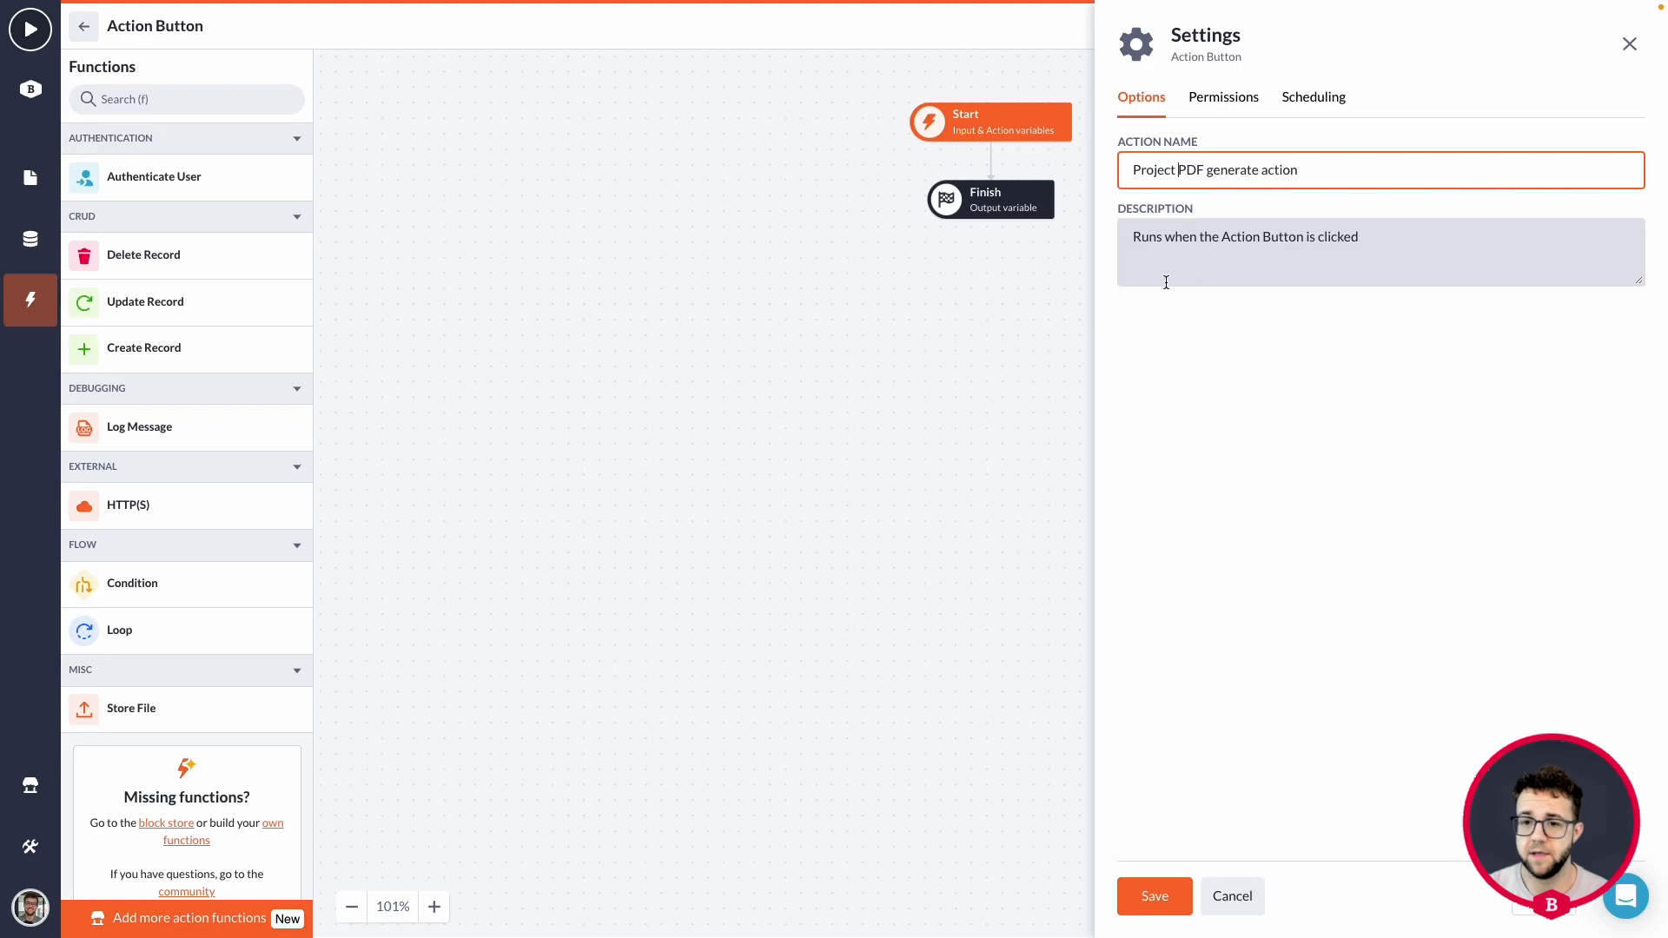
key("Return")
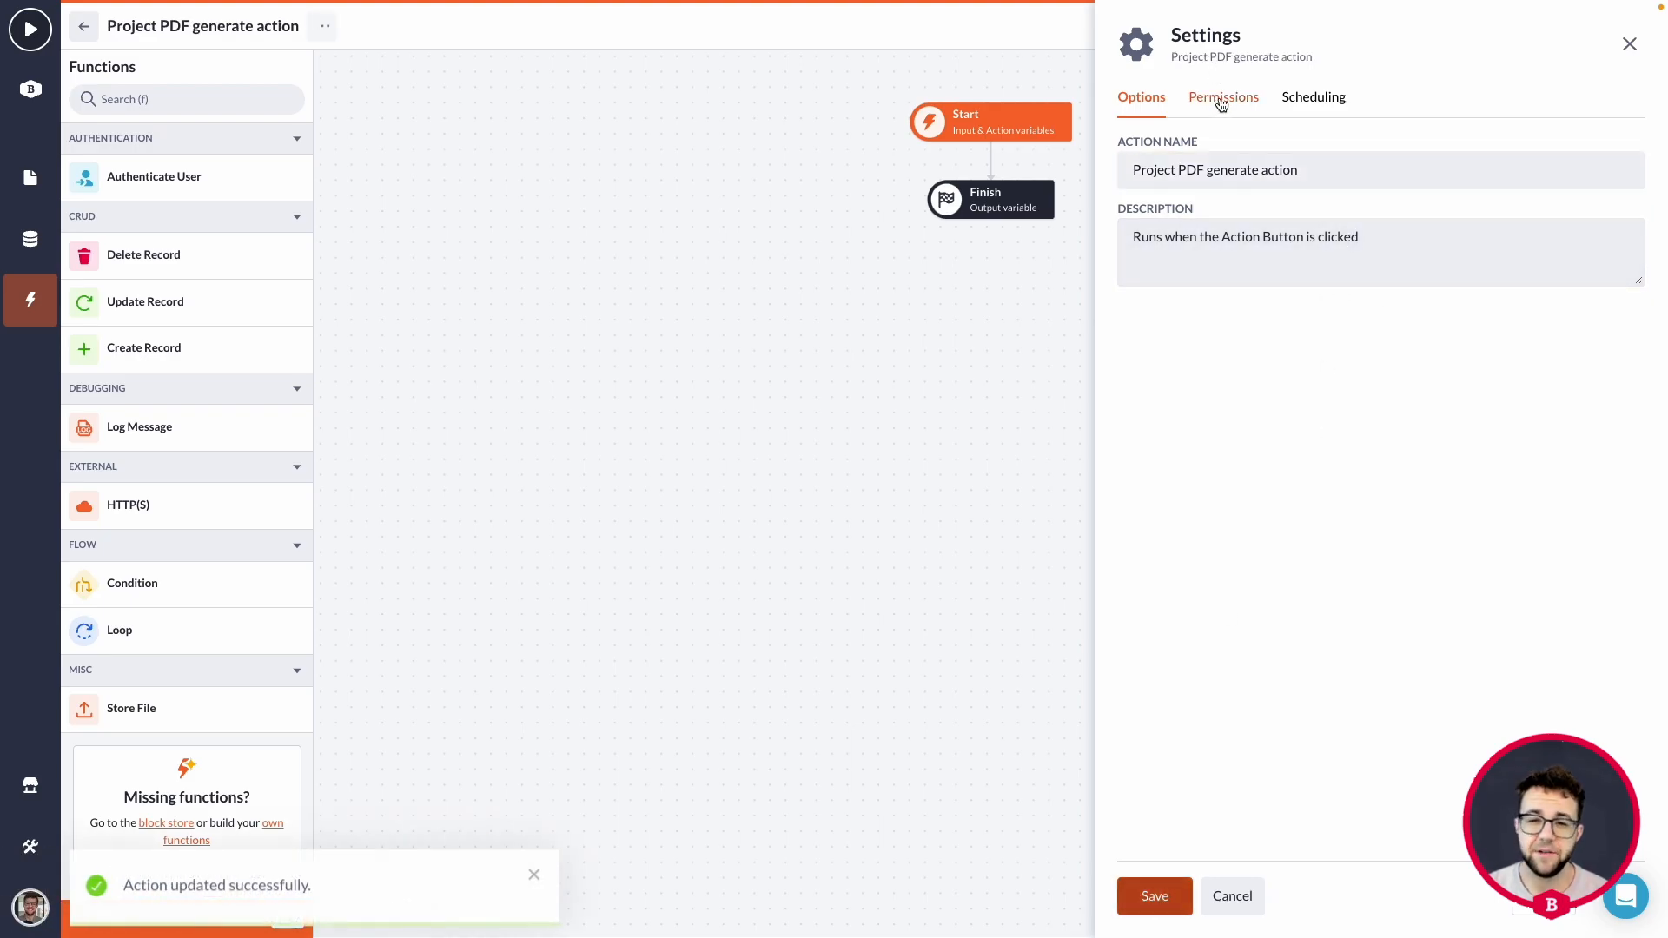
Allow the admin and webuser roles to perform the action, save its permissions and close the settings.
left_click(1223, 100)
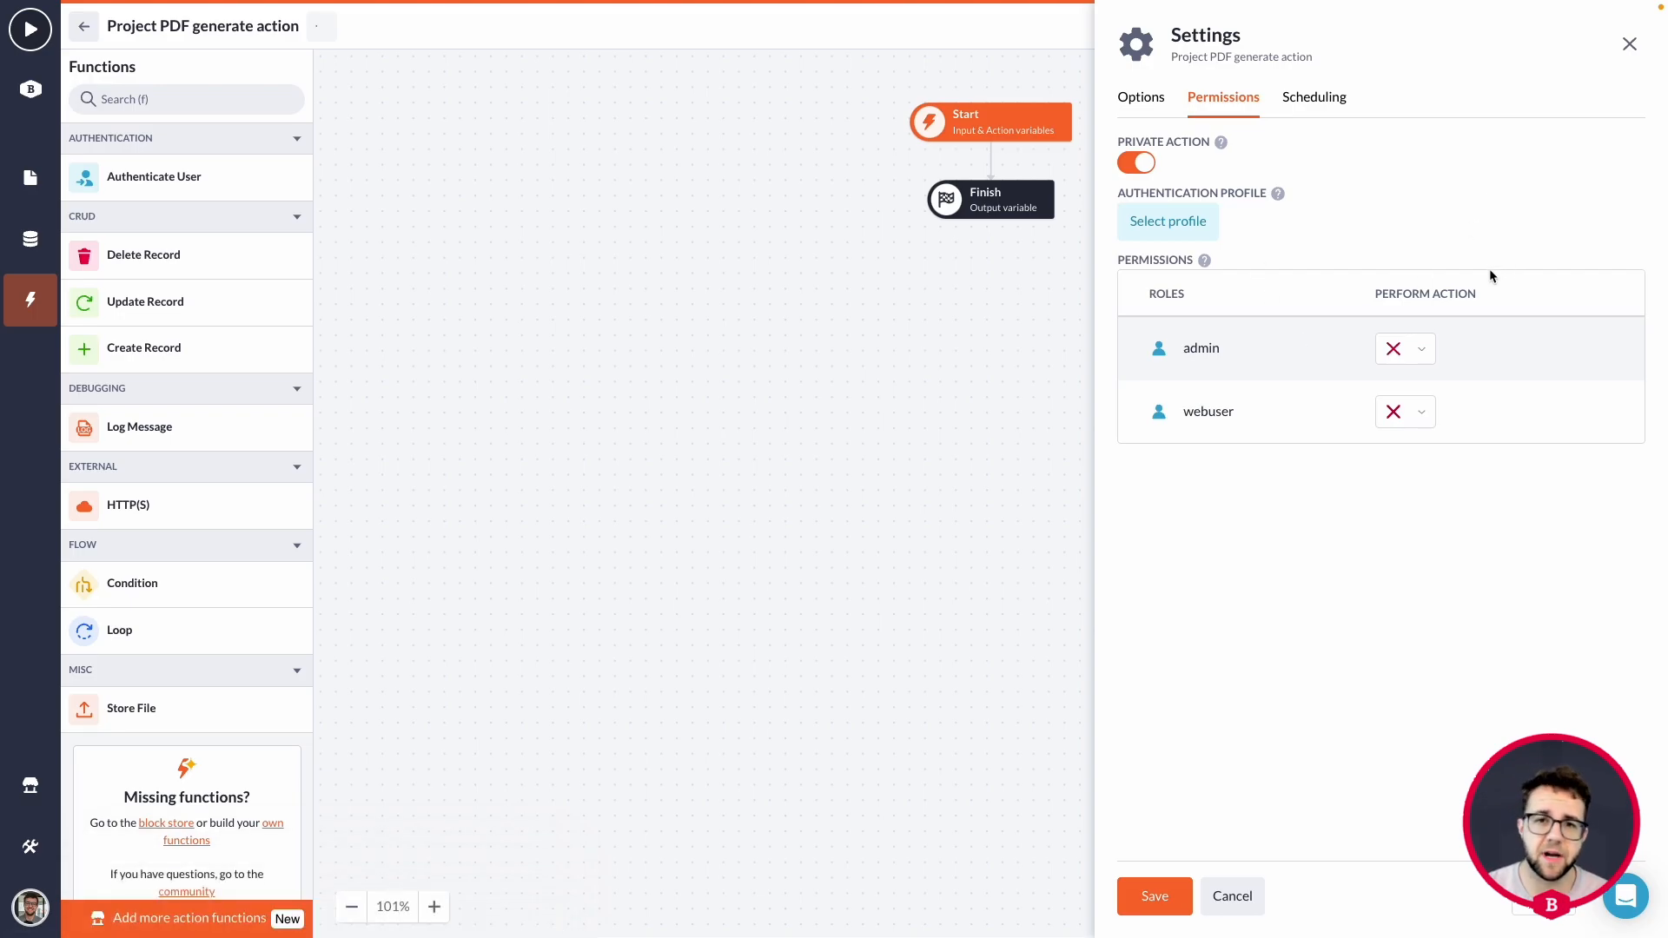
left_click(1422, 350)
left_click(1423, 383)
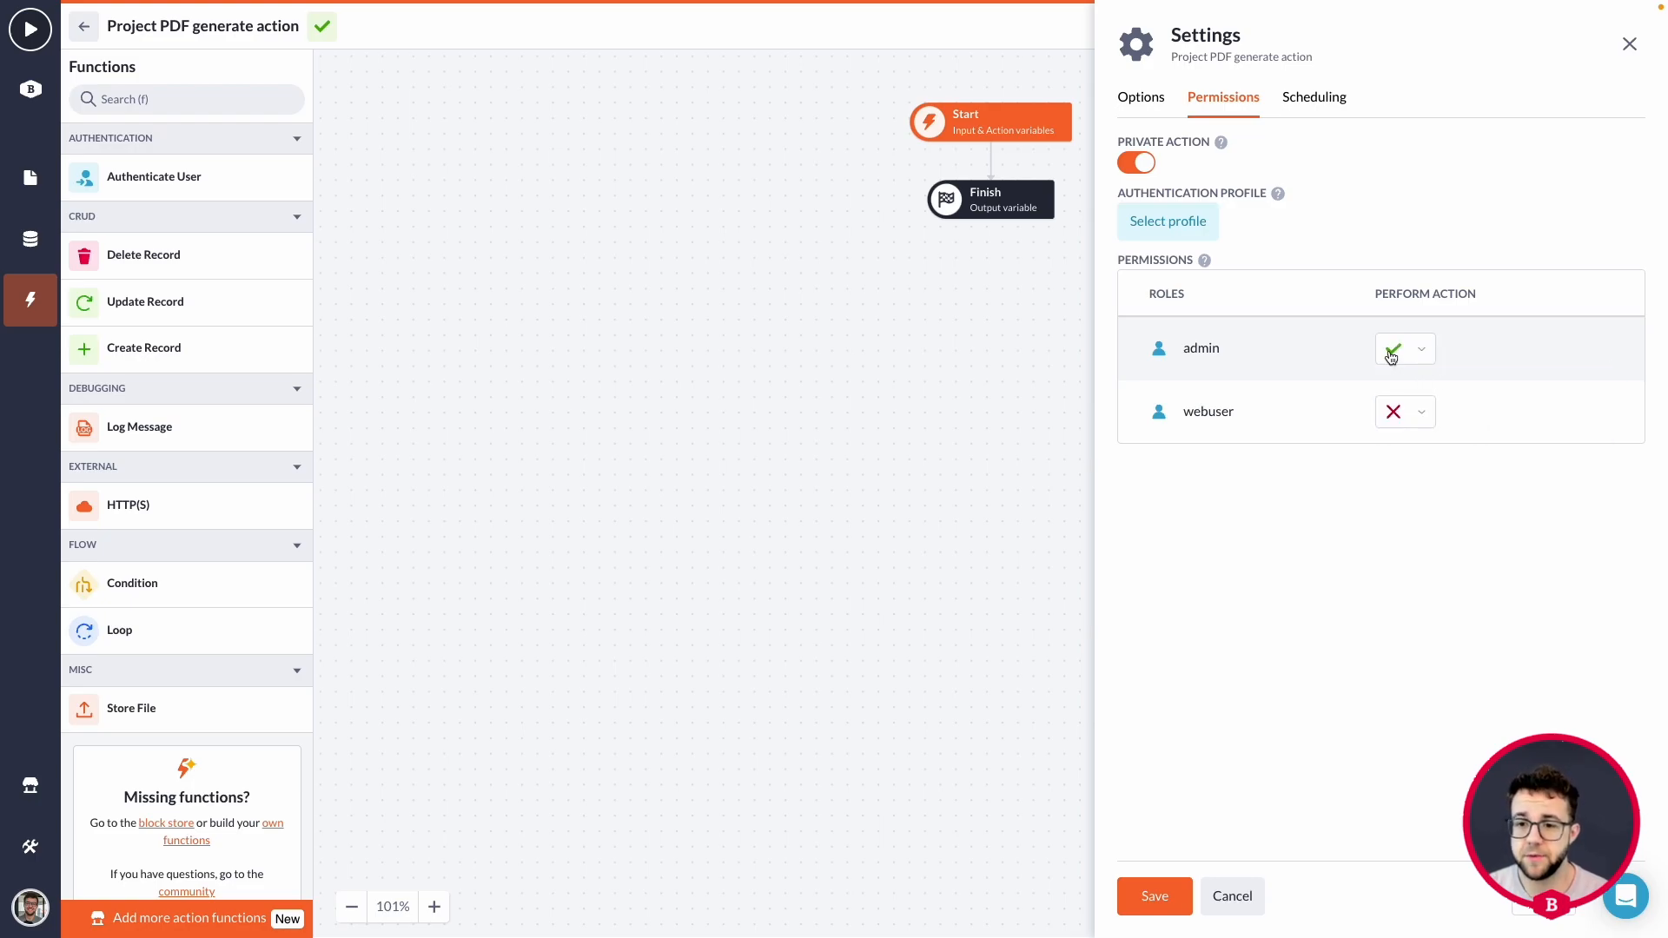
left_click(1410, 413)
left_click(1429, 449)
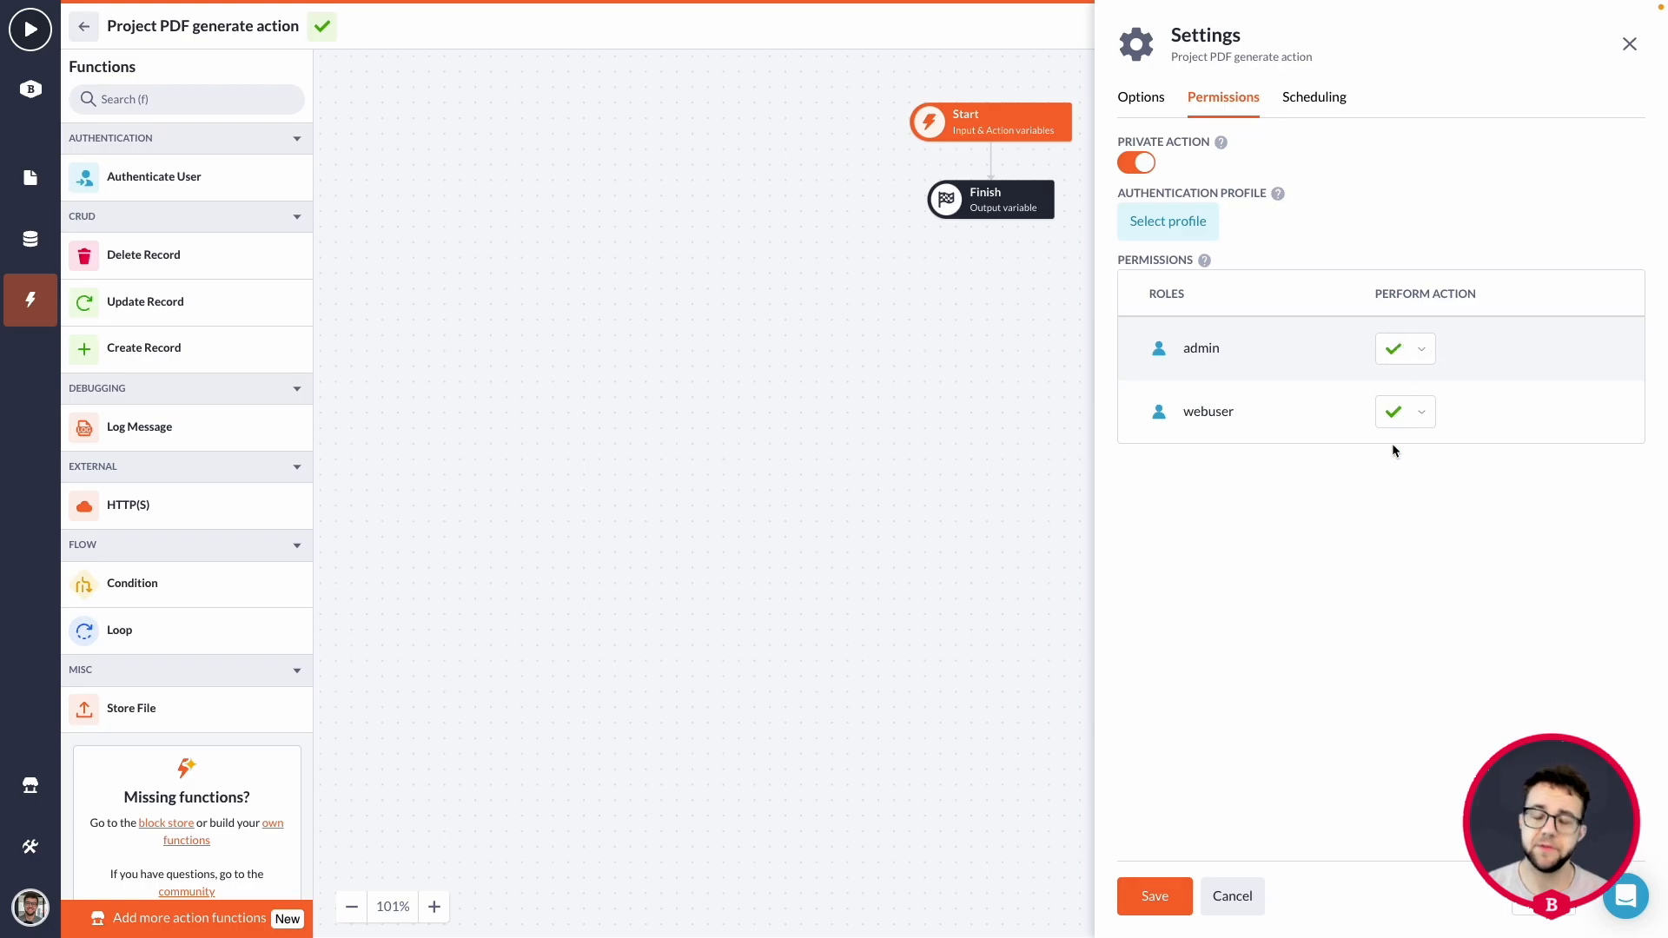
left_click(1154, 893)
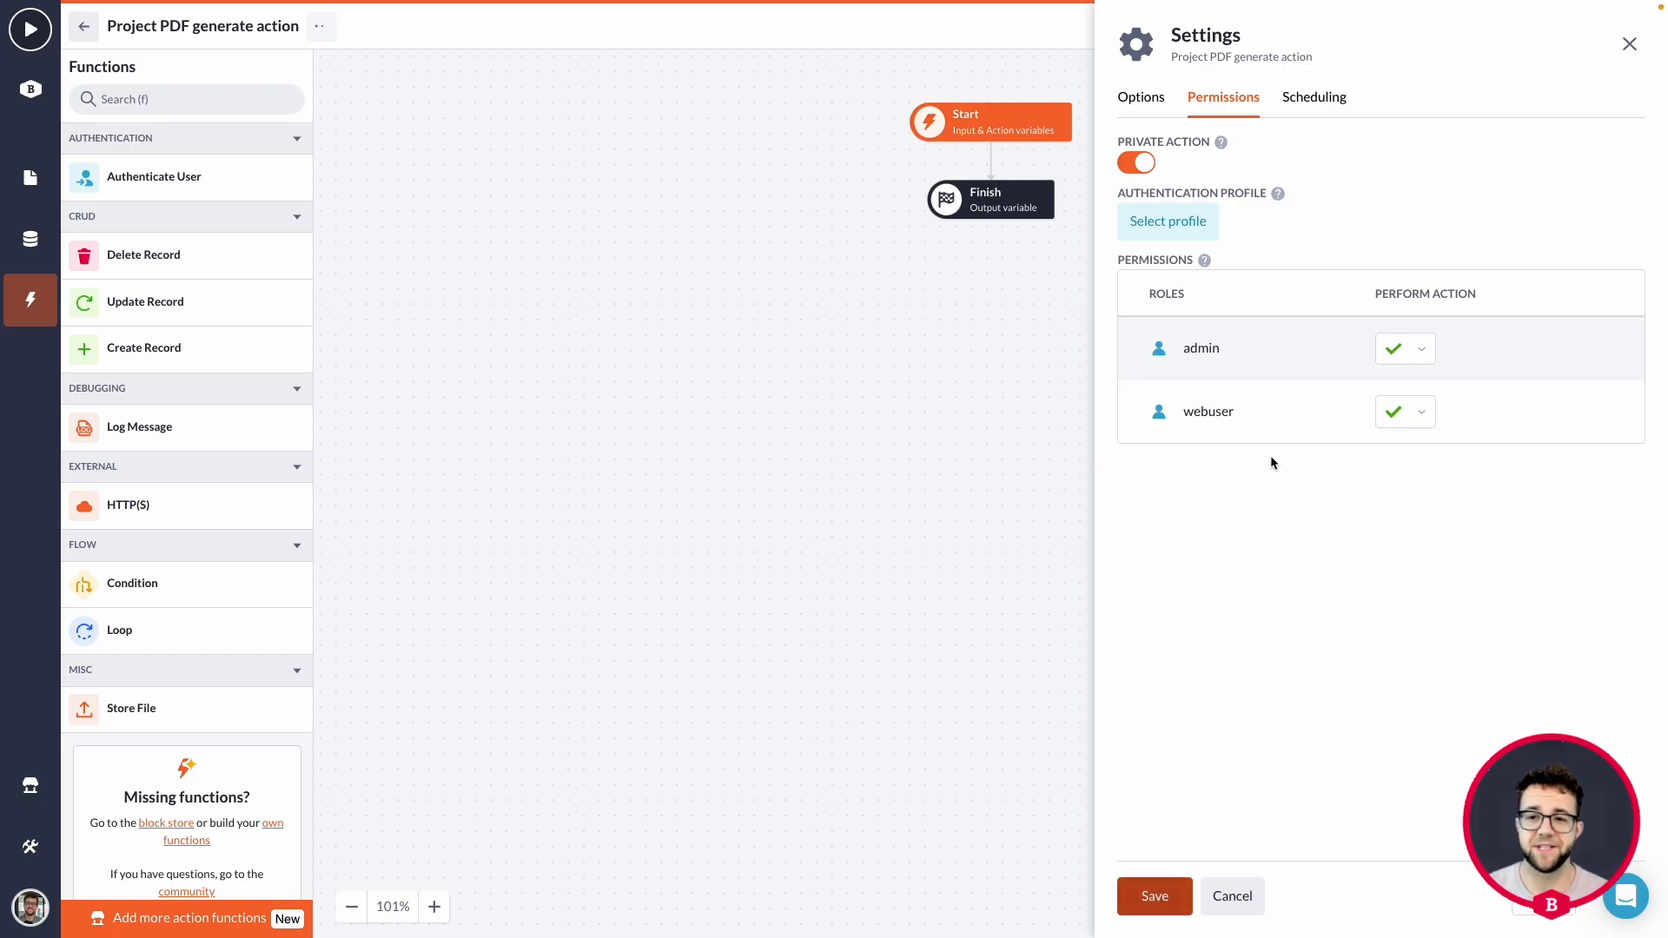
left_click(1625, 52)
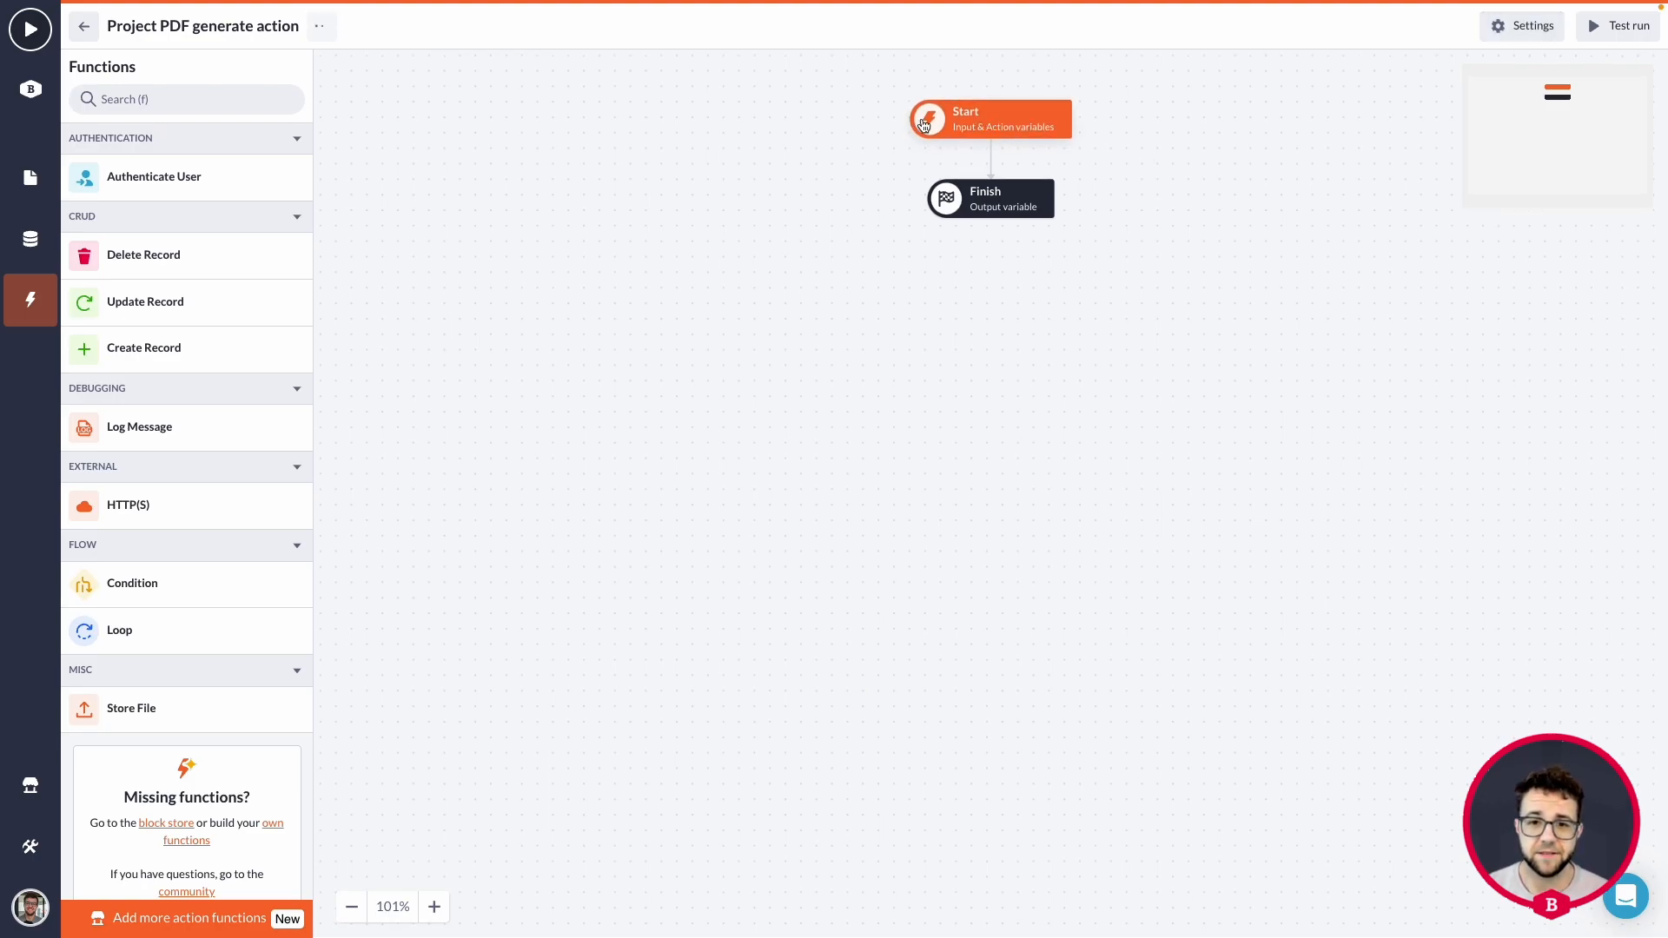
Add a Record input variable named "id" for the Project model to the action's Start step.
left_click(985, 120)
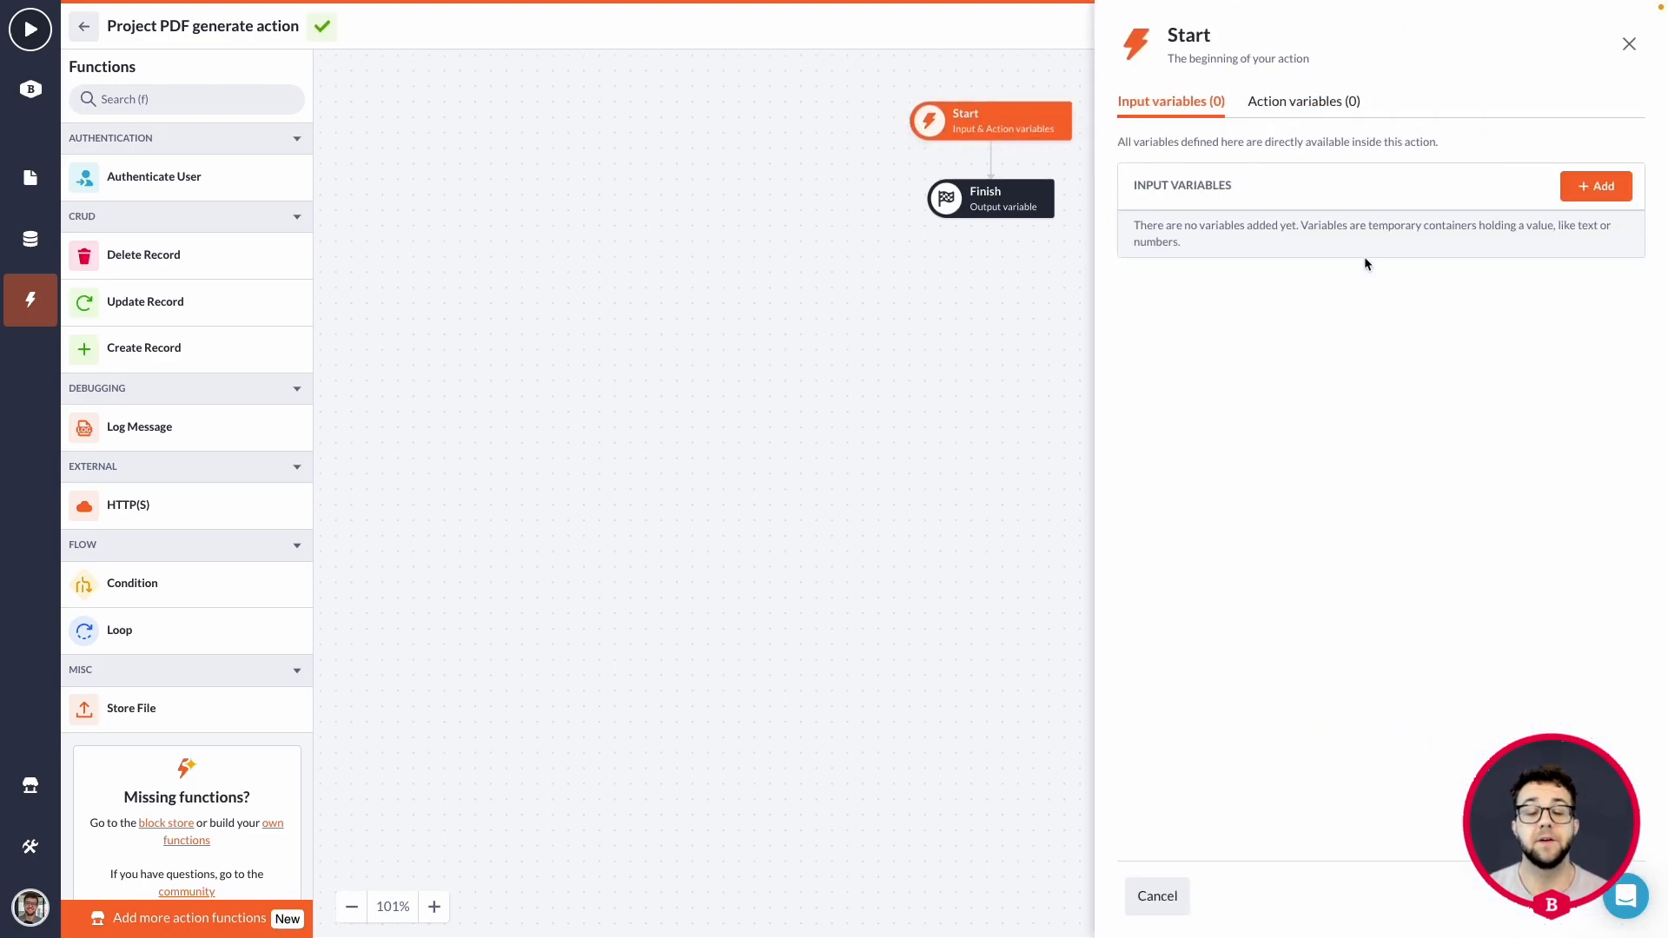
left_click(1596, 186)
left_click(503, 252)
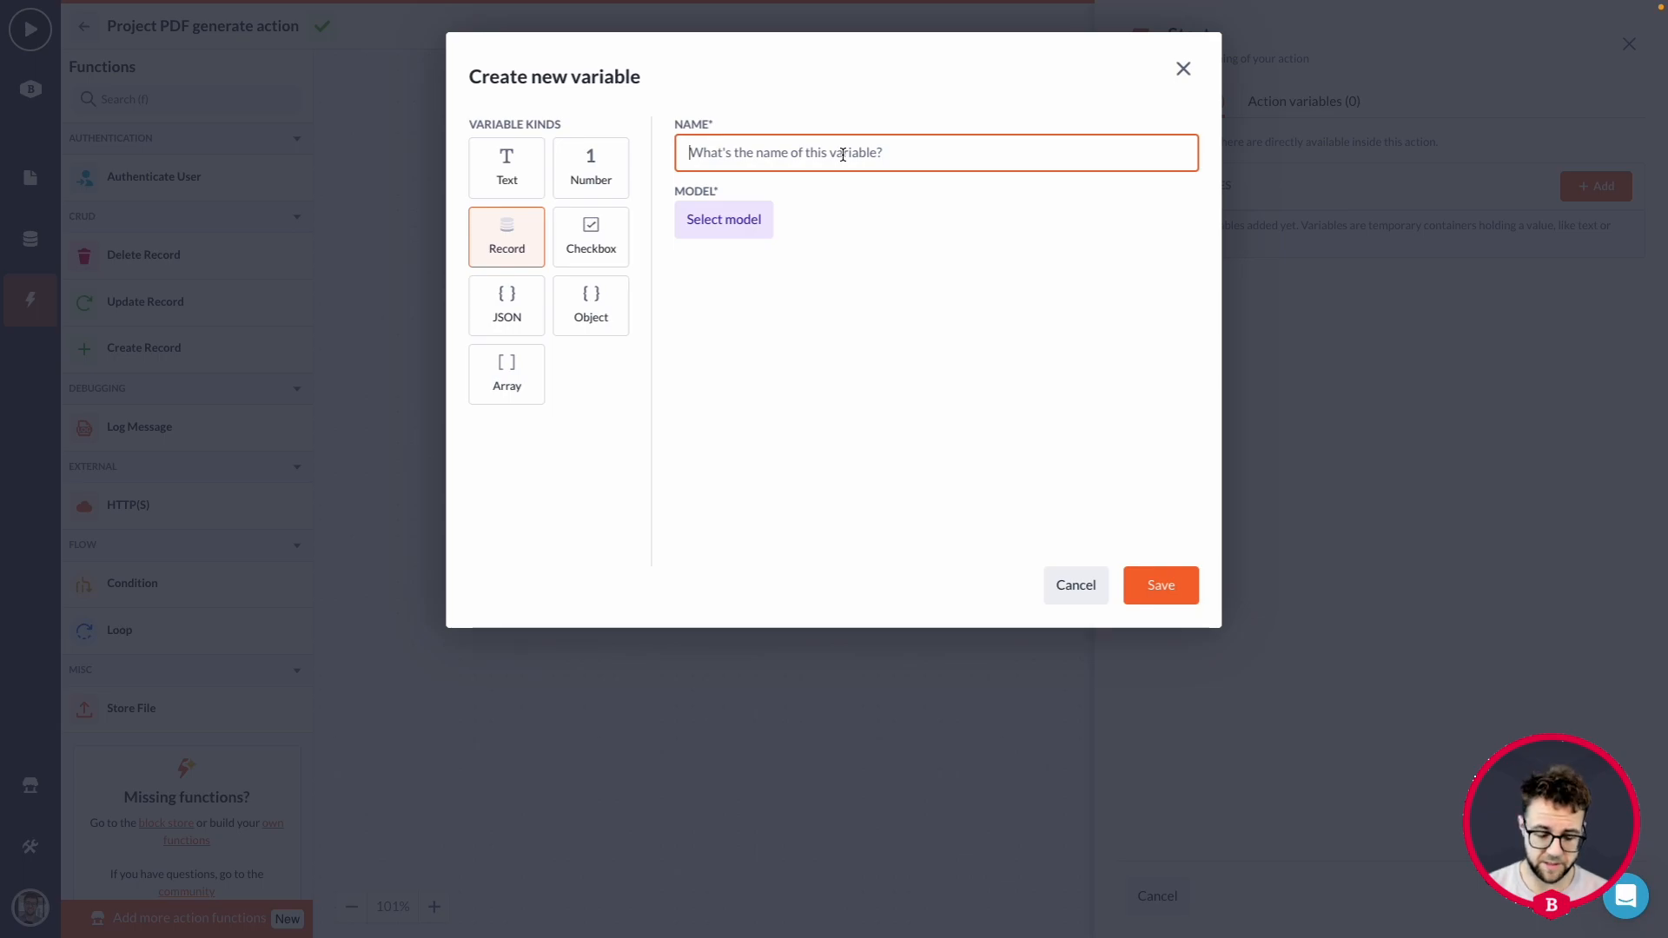
type("id")
left_click(741, 227)
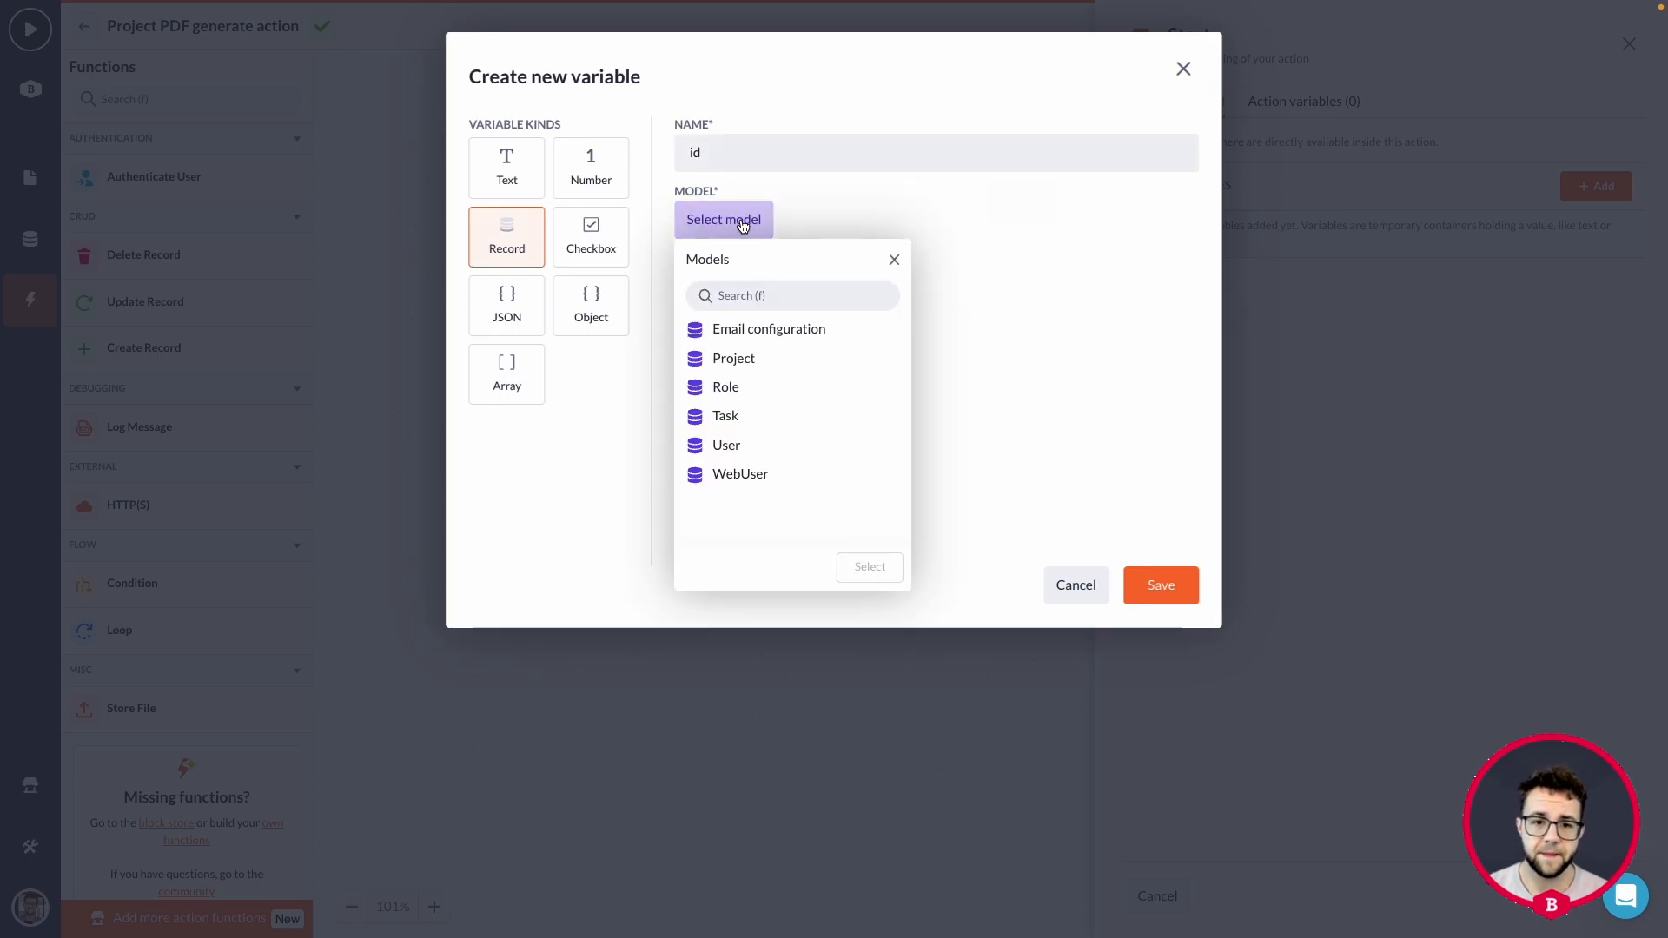
left_click(768, 365)
left_click(877, 568)
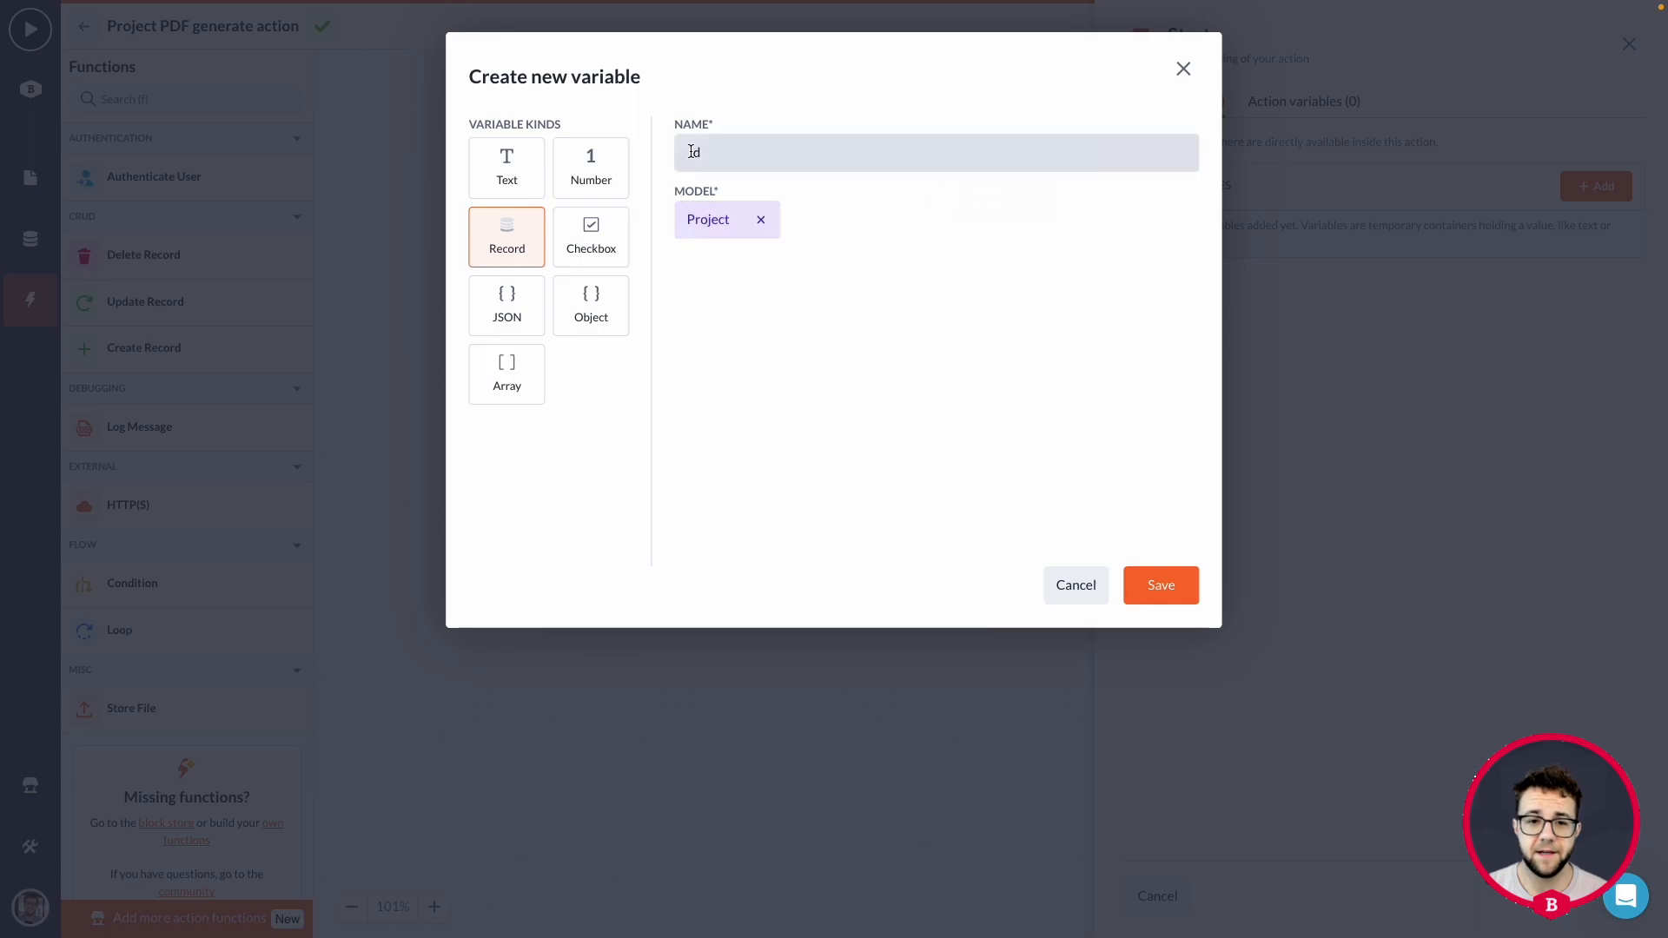
left_click(1162, 584)
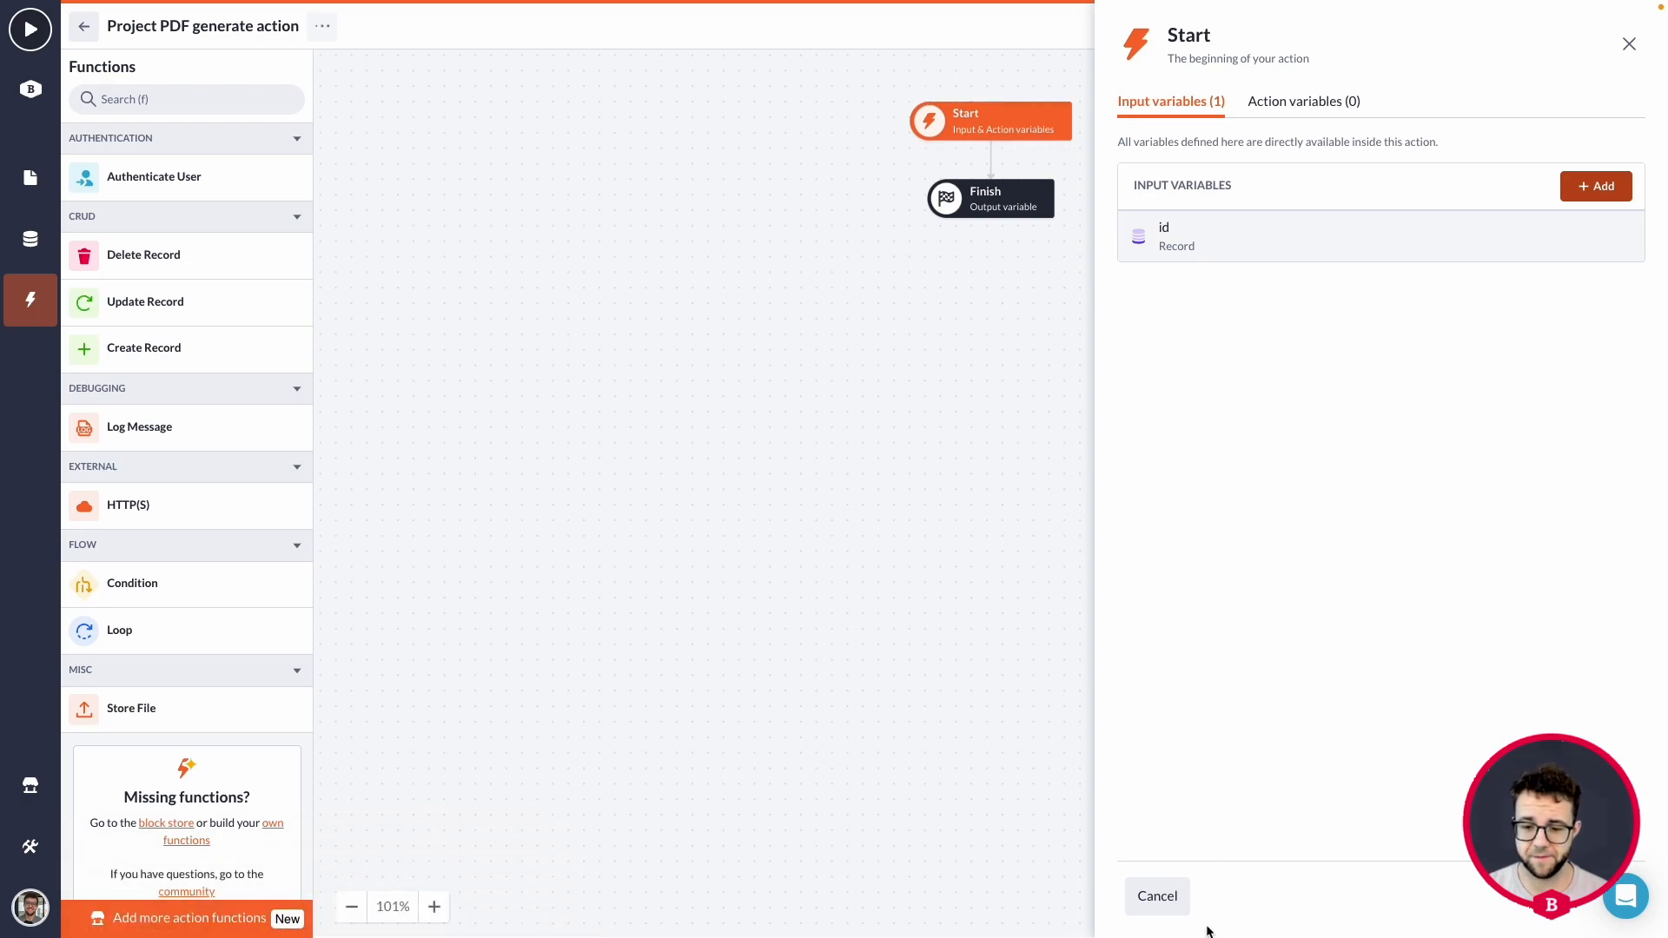
left_click(1158, 895)
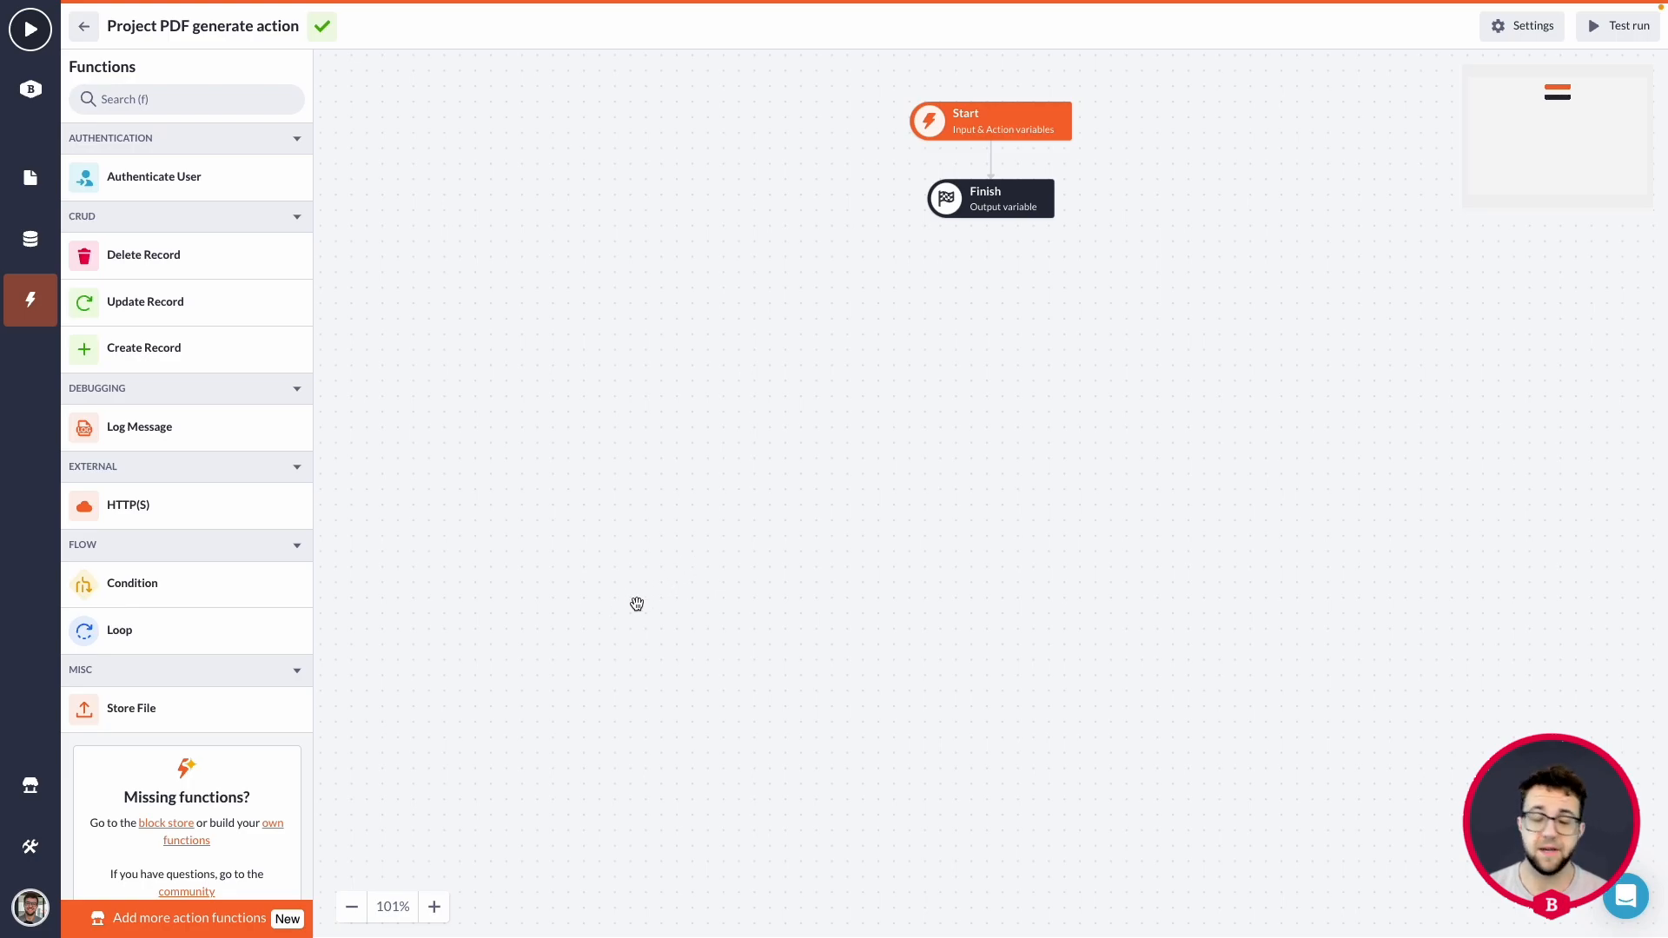
Search the Block Store's functions for "pdf" and open the details of the Generate PDF block.
left_click(161, 825)
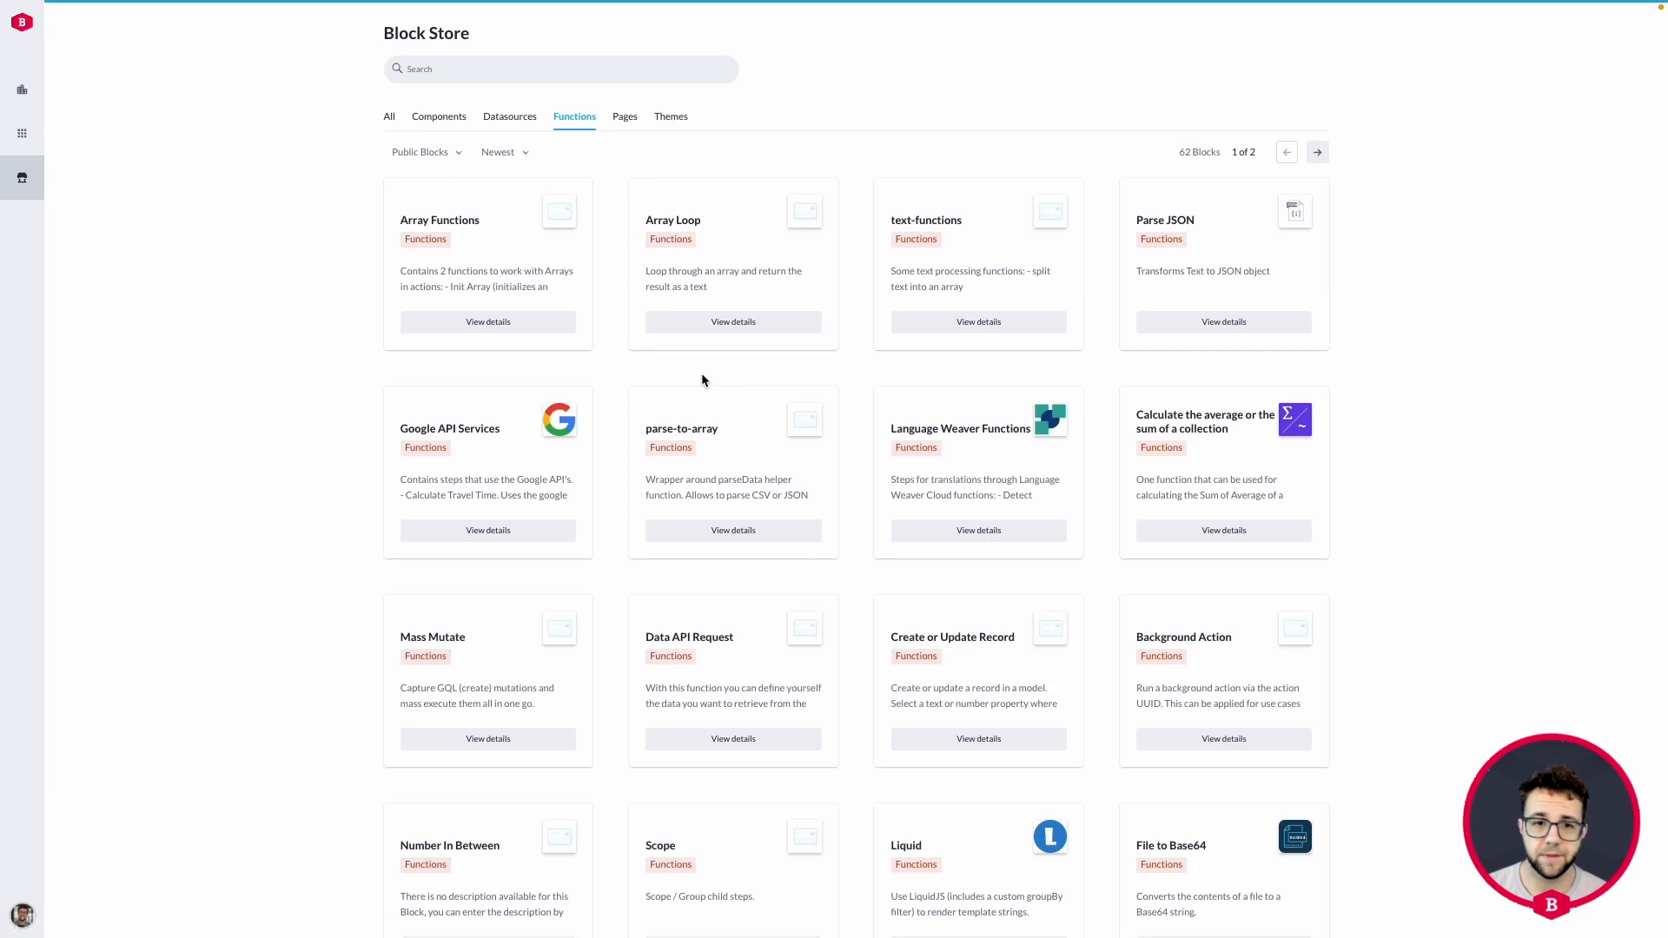
left_click(551, 70)
type("pdf")
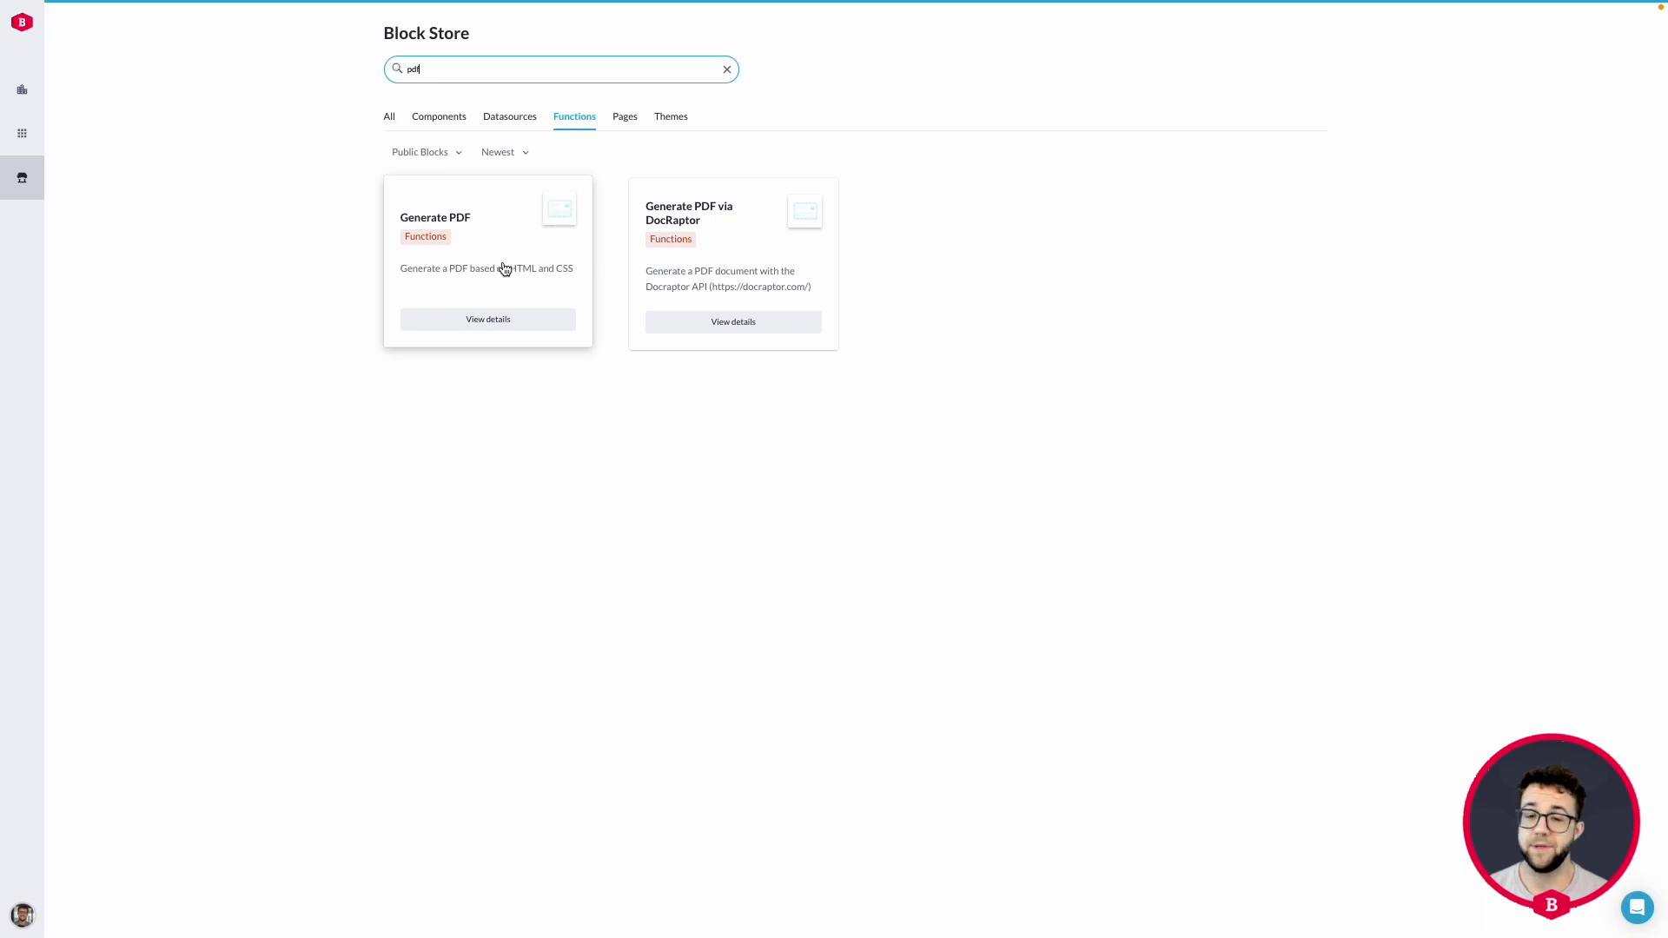
left_click(476, 321)
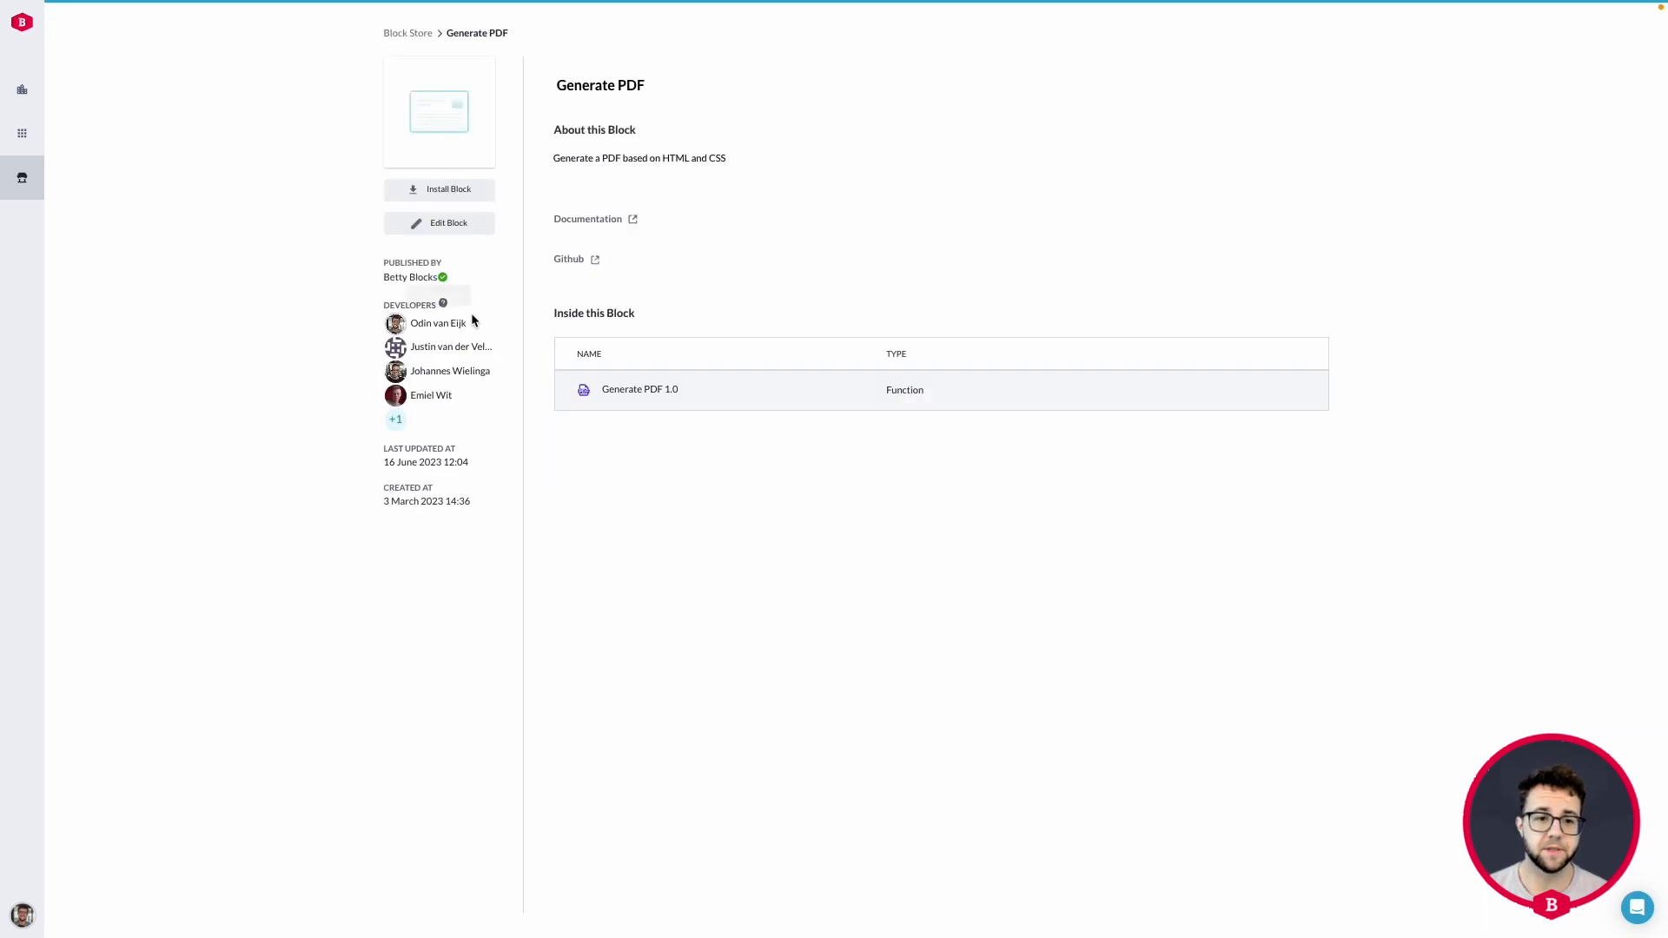
Install the Generate PDF block in the "project" application of the Odin Blocks organization.
left_click(444, 199)
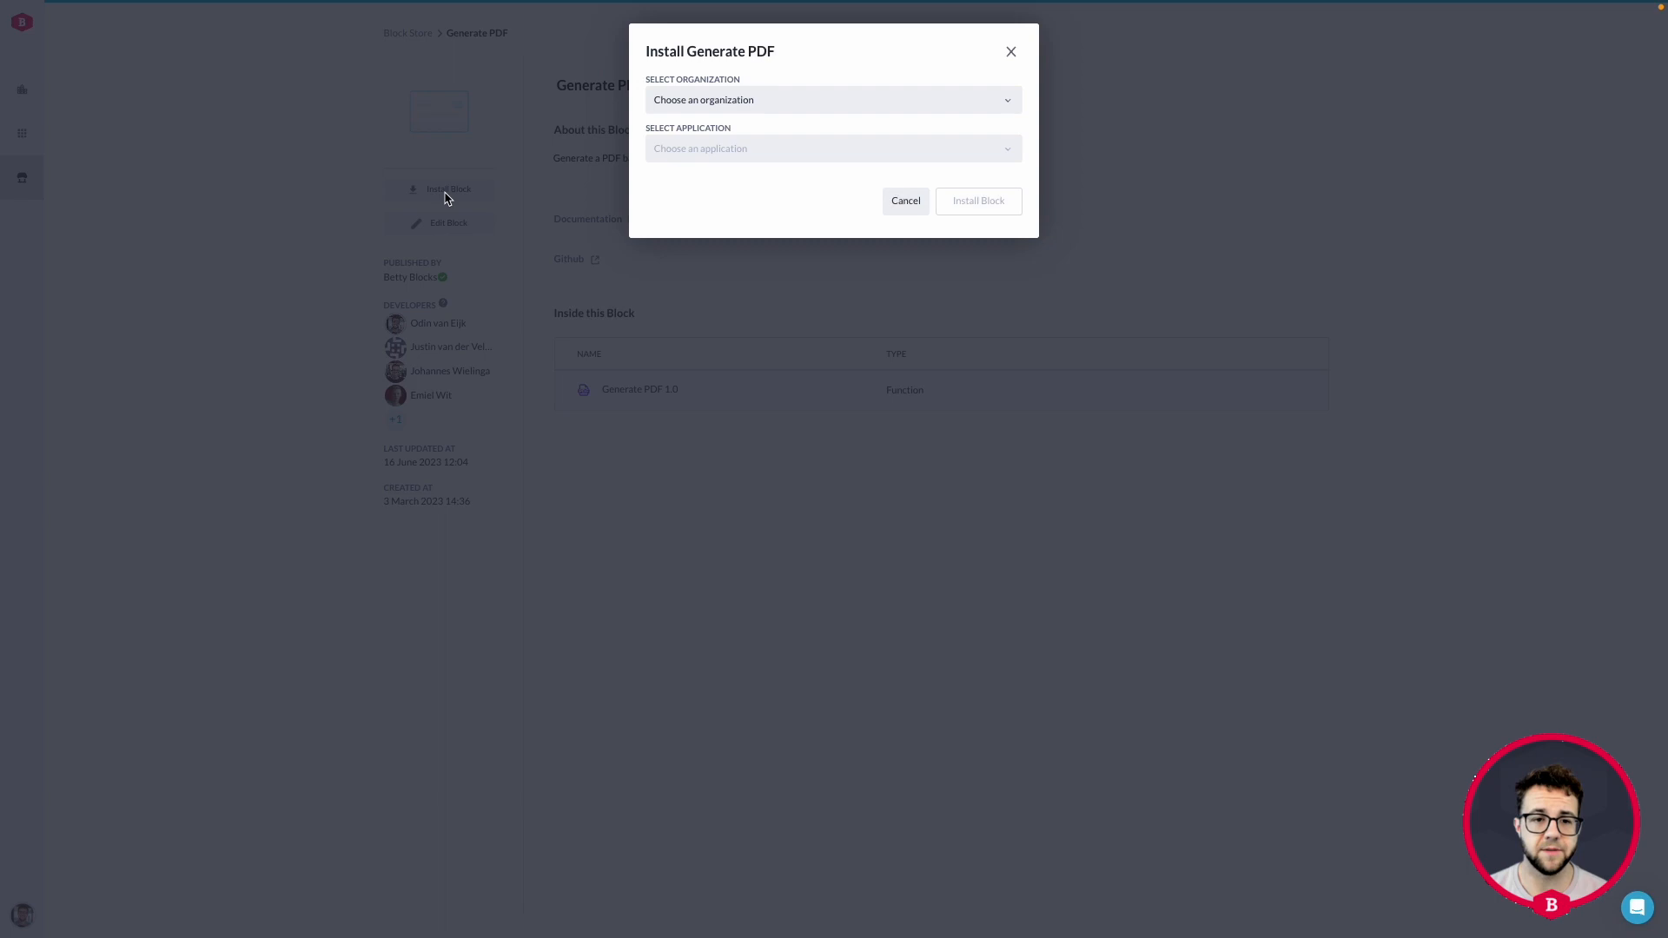
left_click(819, 102)
type("odin")
left_click(772, 177)
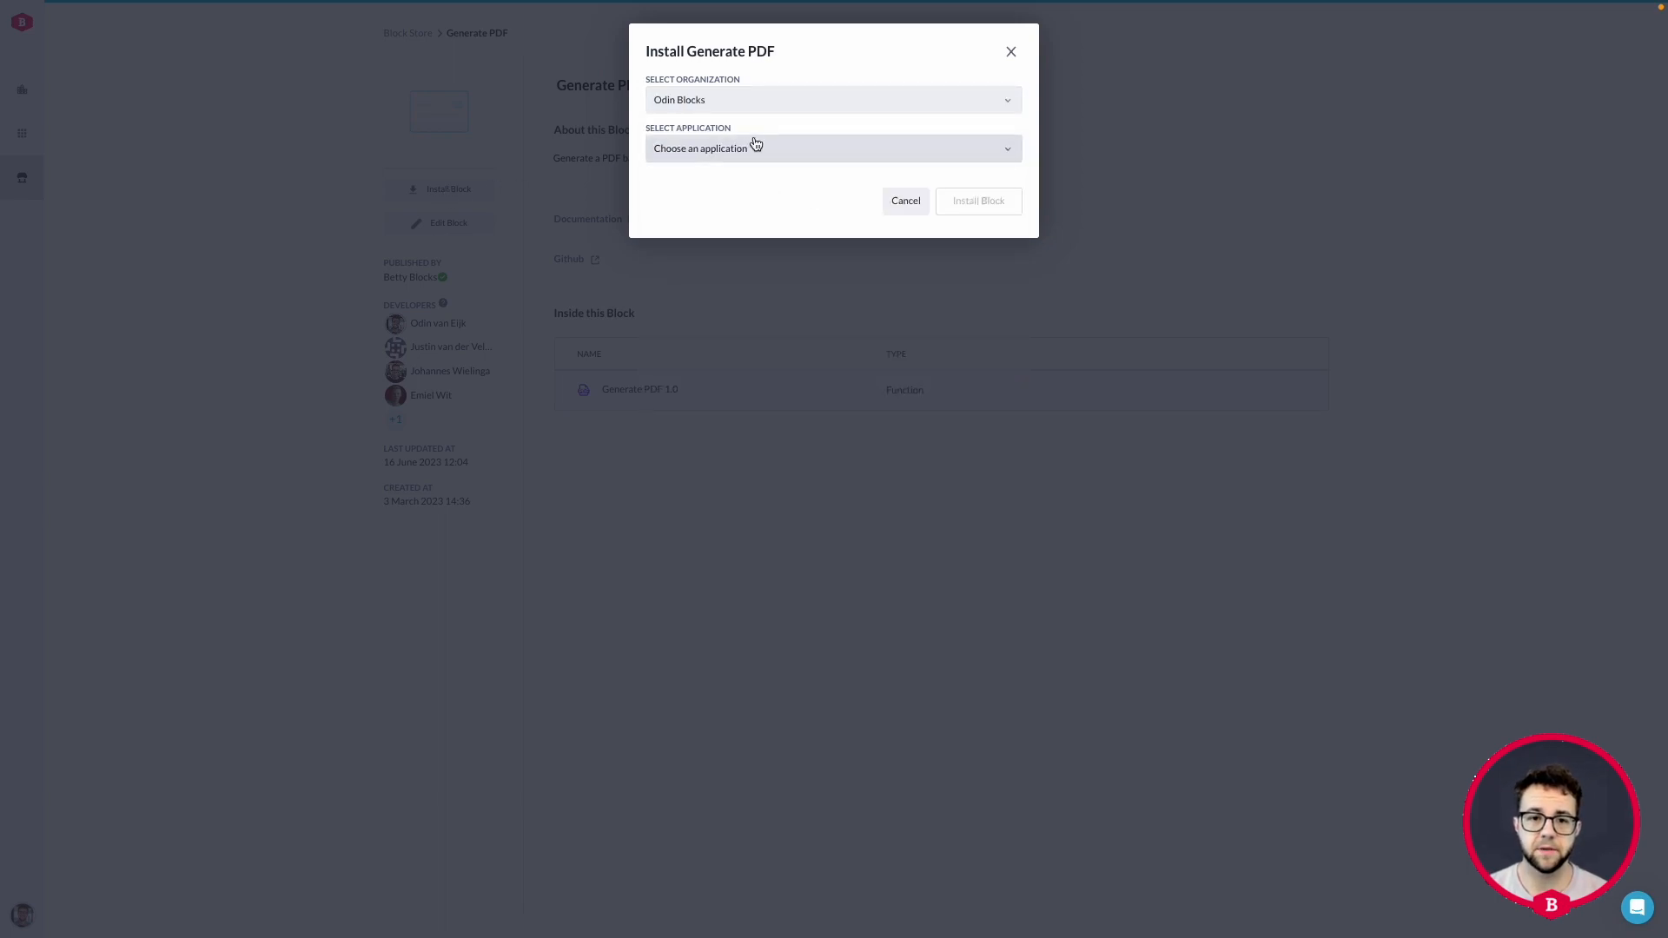
left_click(753, 147)
type("adva")
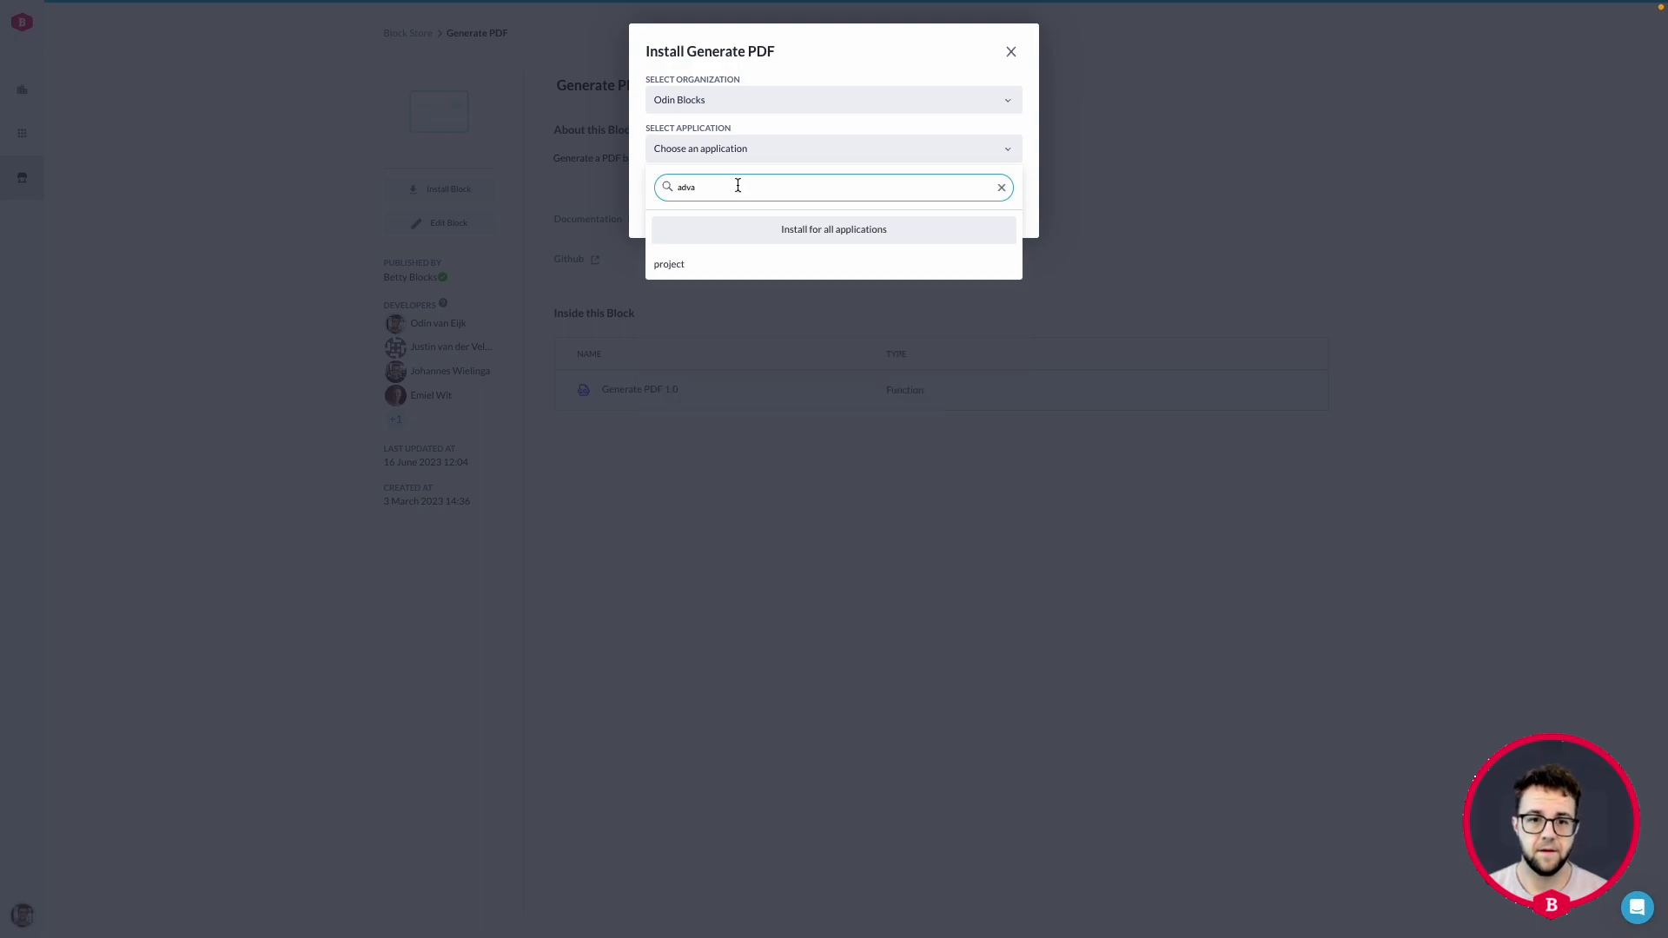
left_click(707, 264)
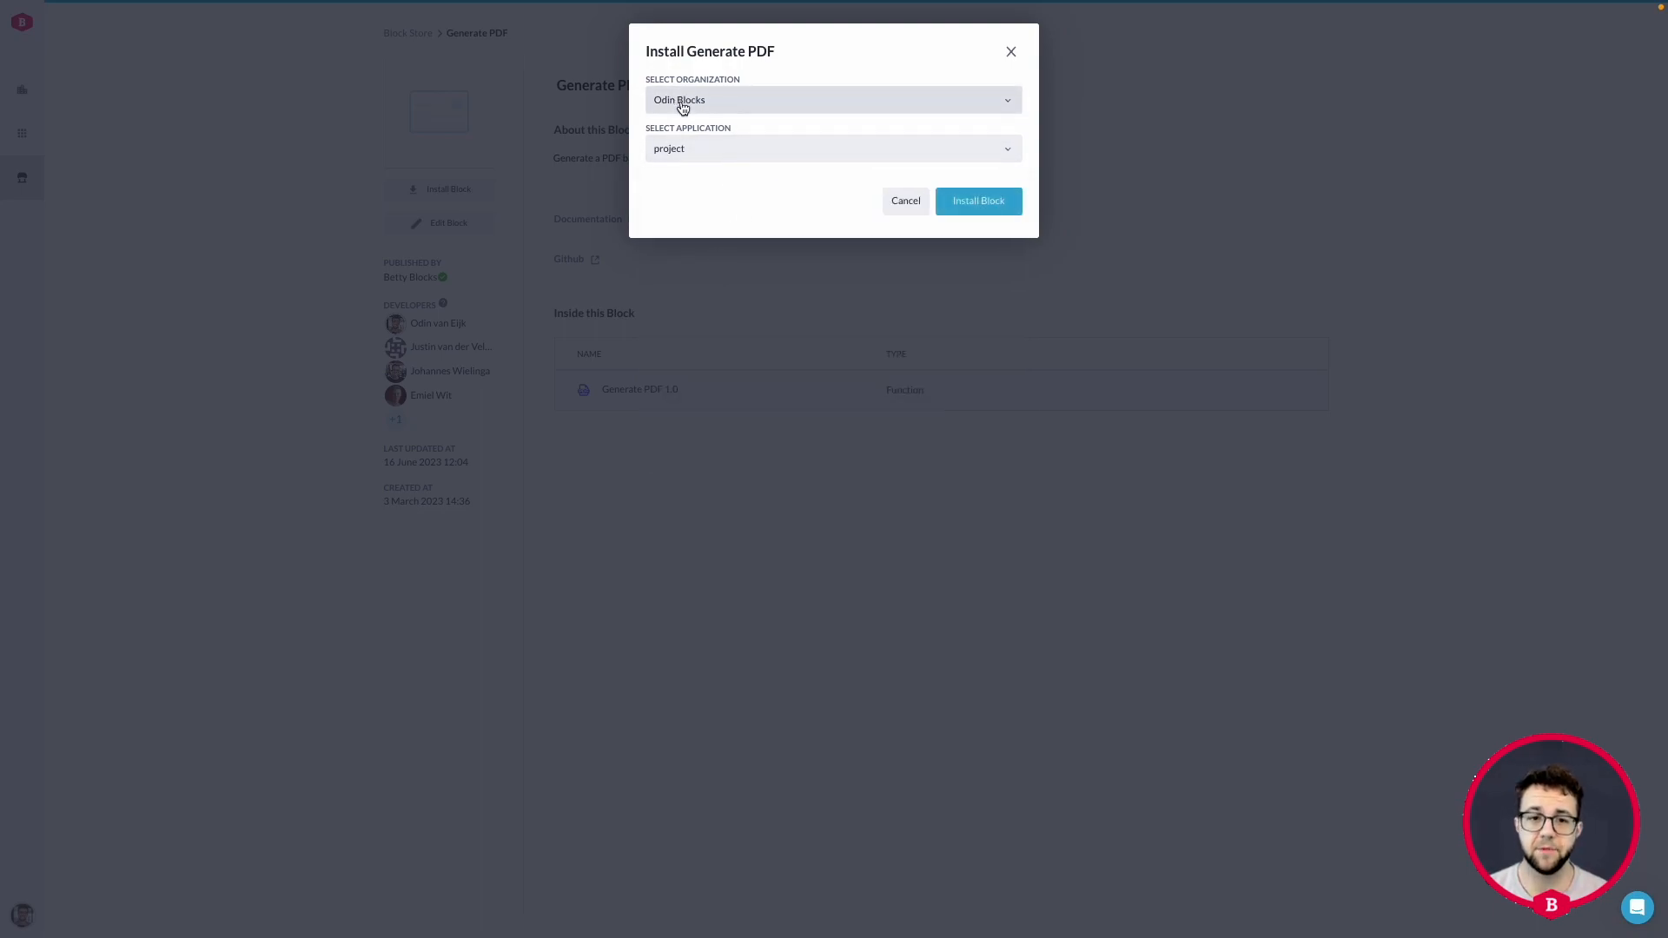
left_click(978, 205)
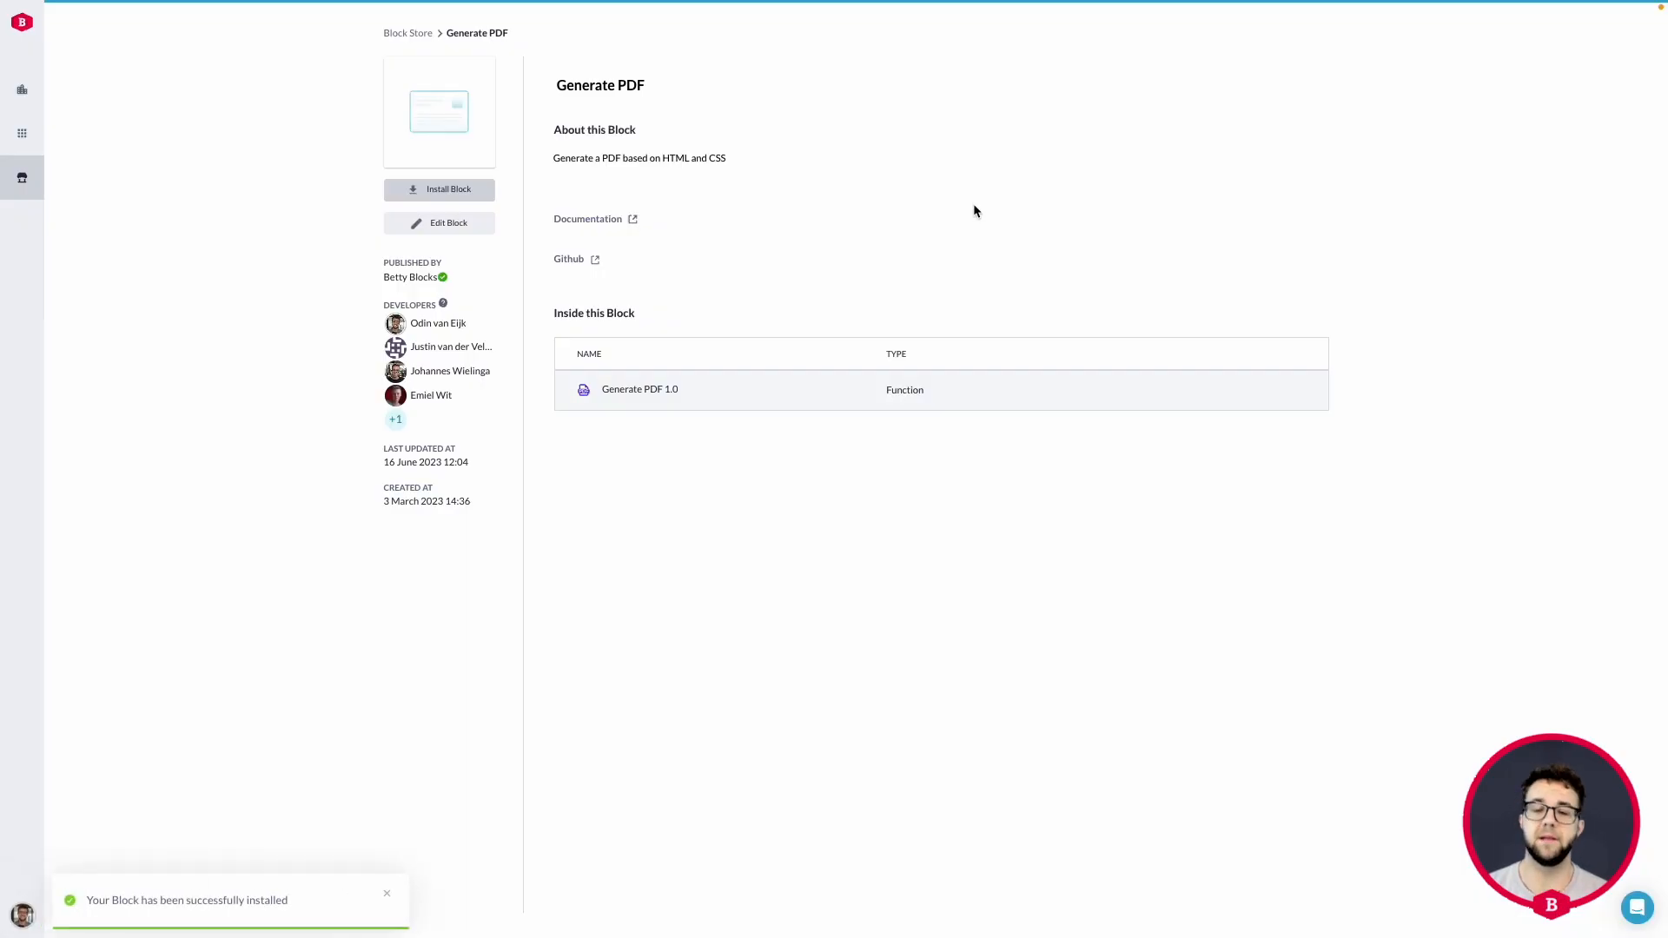
Return to the action editor, reload it and insert a Generate PDF step between Start and Finish.
mouse_move(275, 48)
left_click(308, 24)
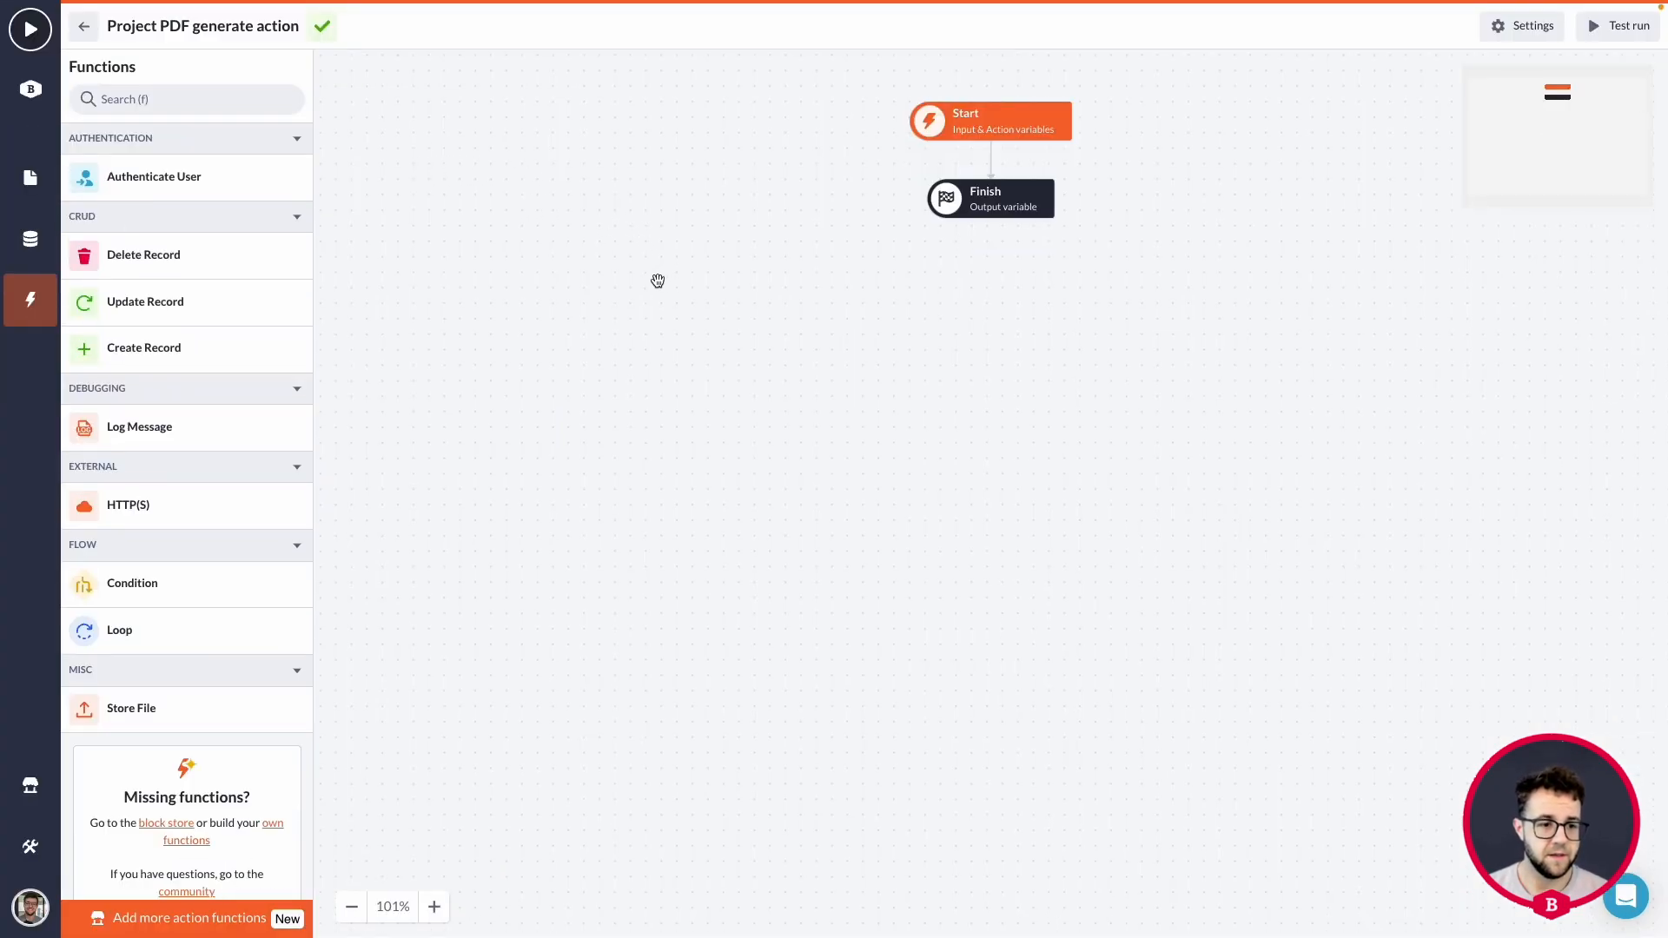
key("super+r")
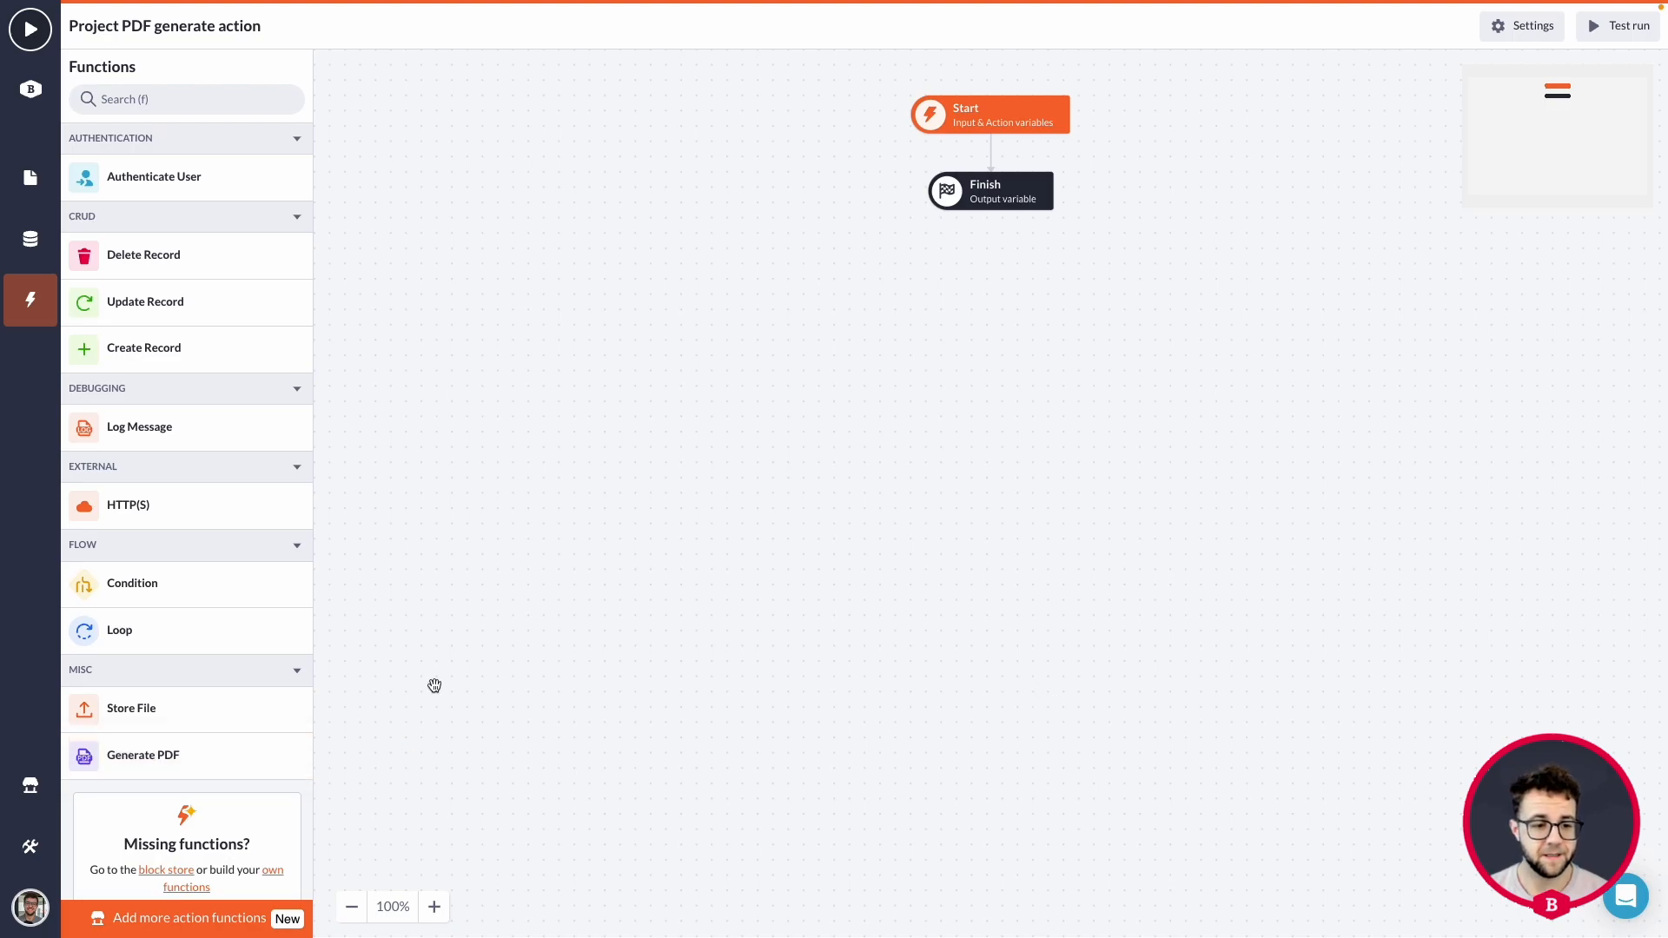
left_click_drag(121, 757, 991, 150)
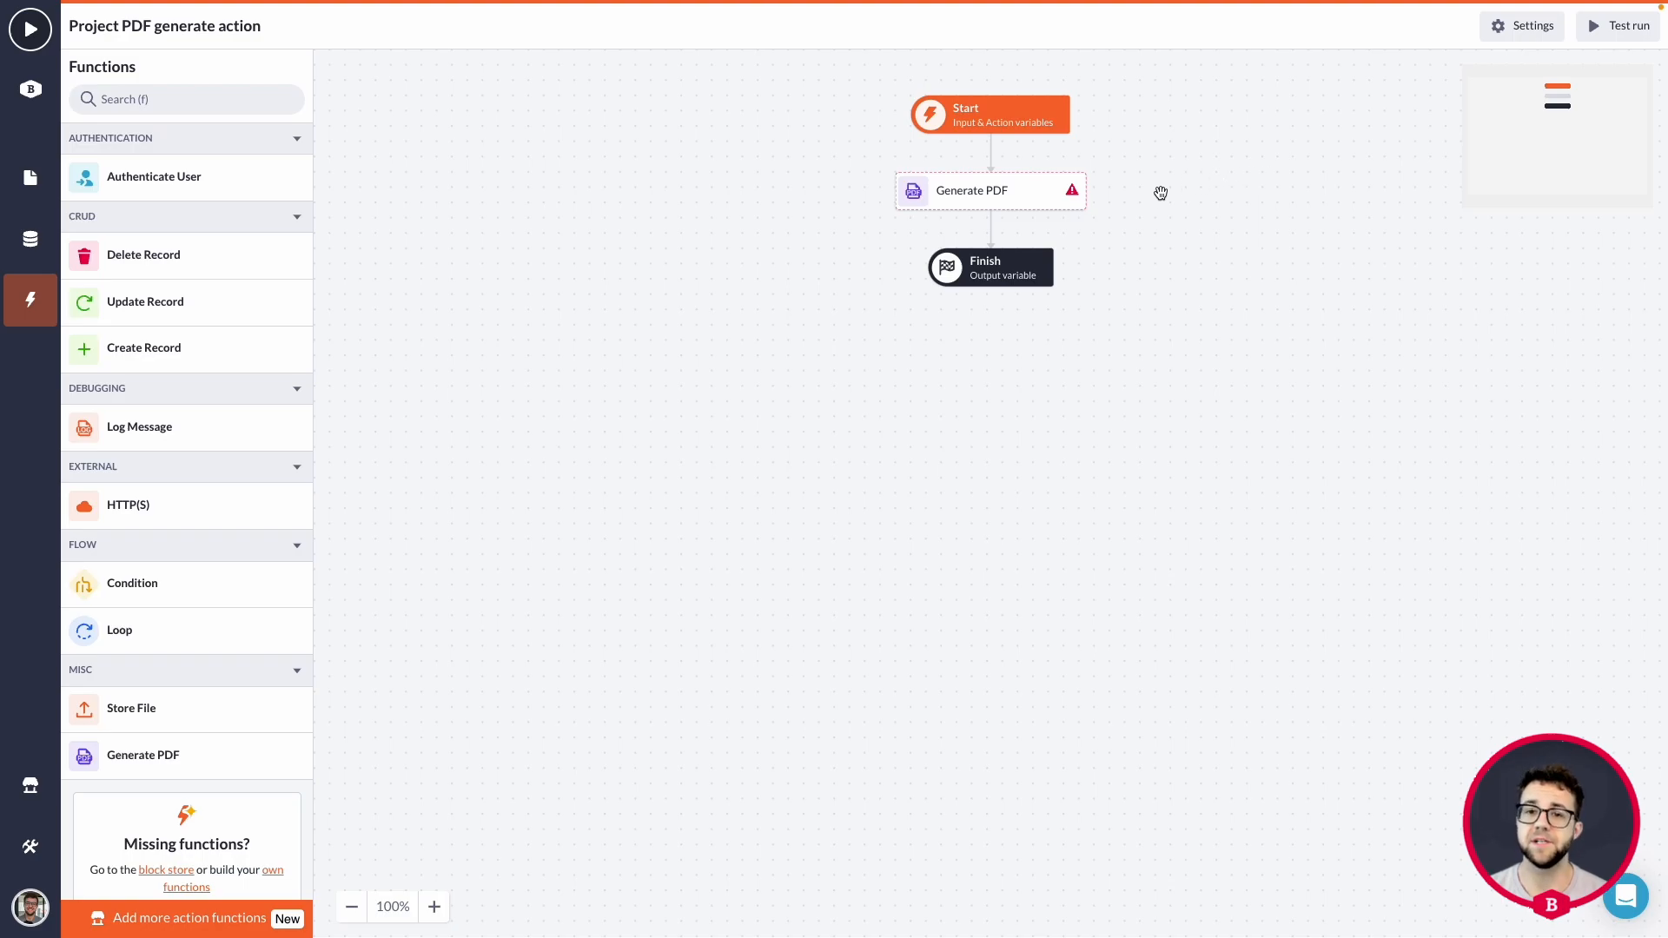
Set the Generate PDF step's output variable name (As) to "Generated_PDF".
left_click(1014, 202)
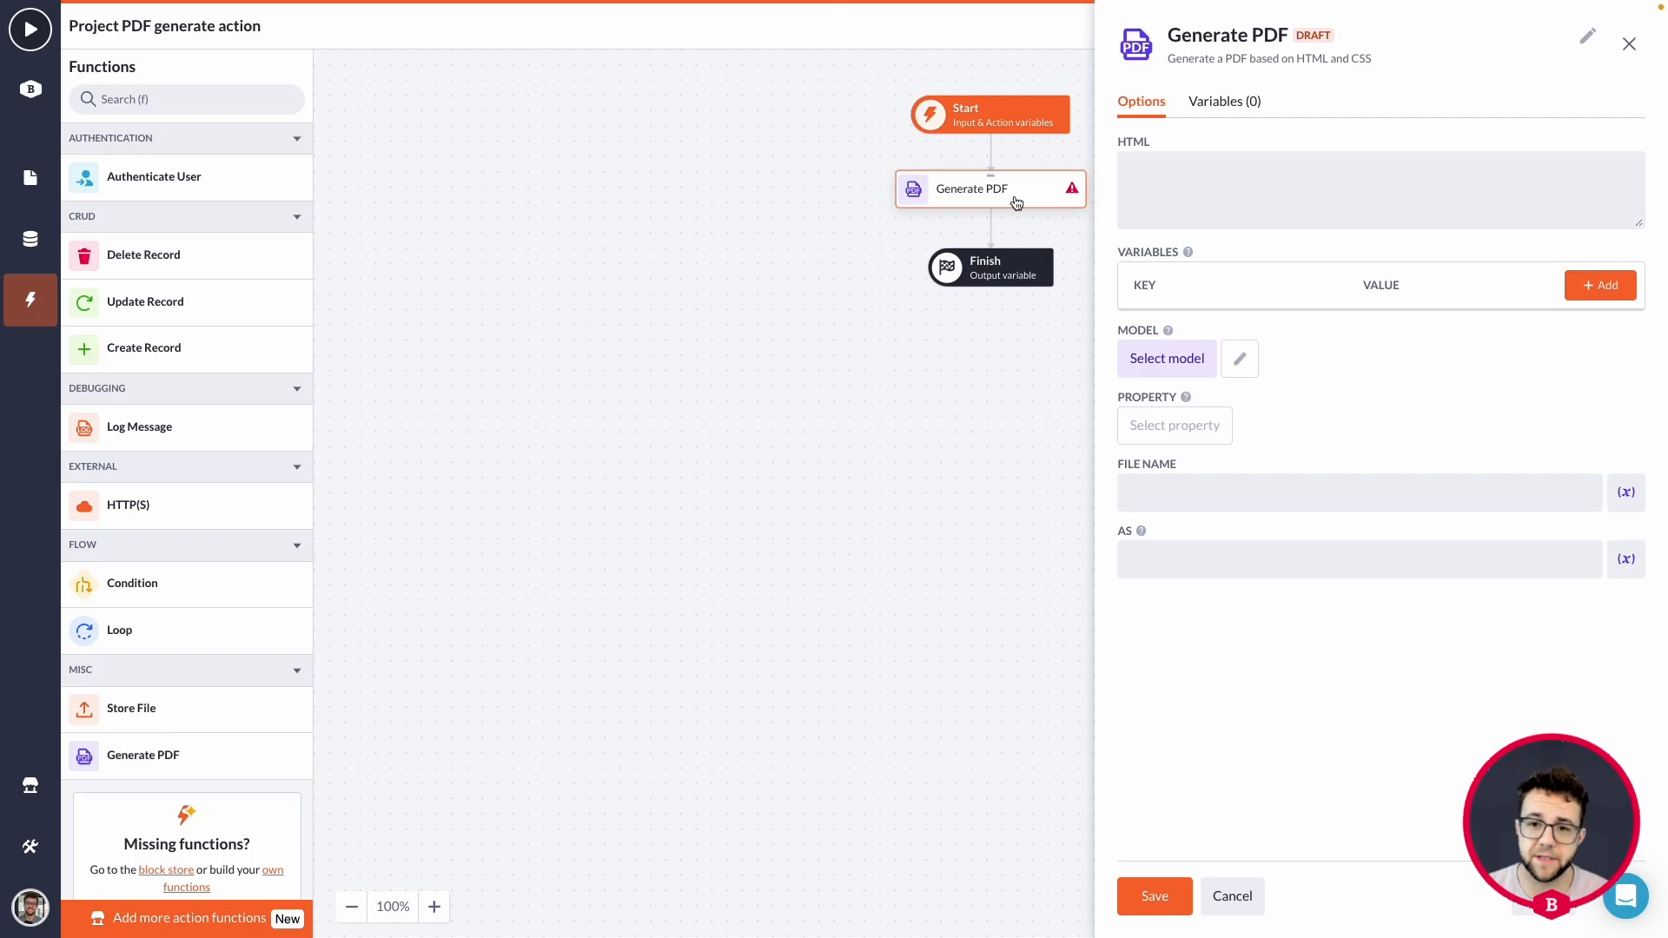
left_click(1178, 187)
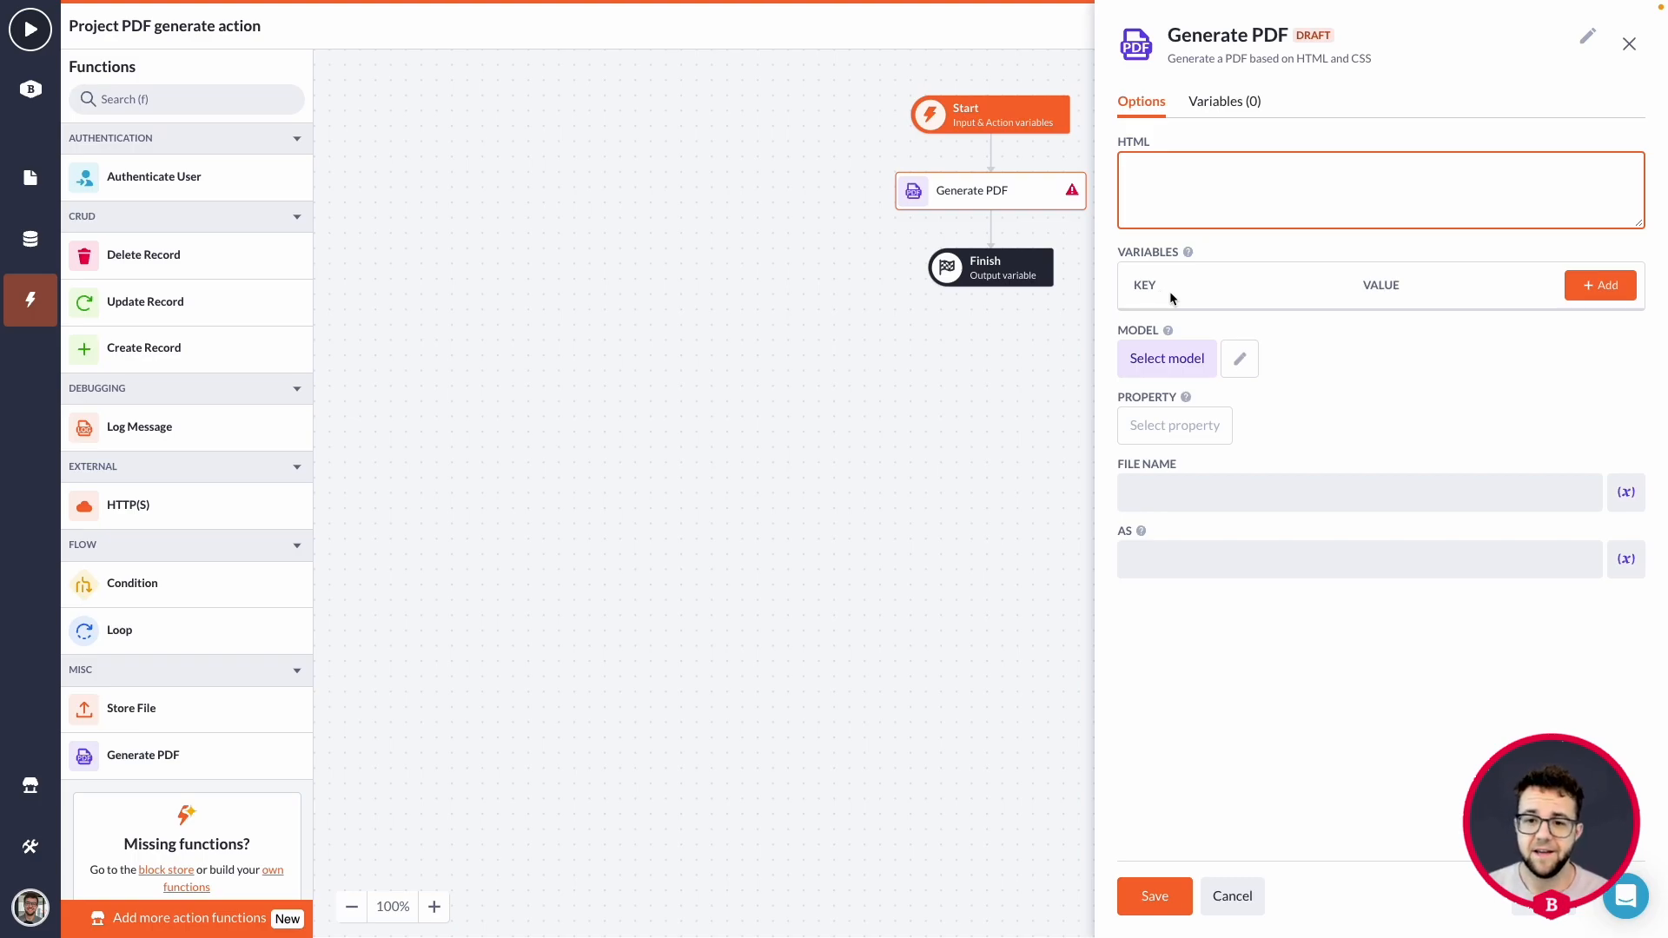
left_click(1161, 182)
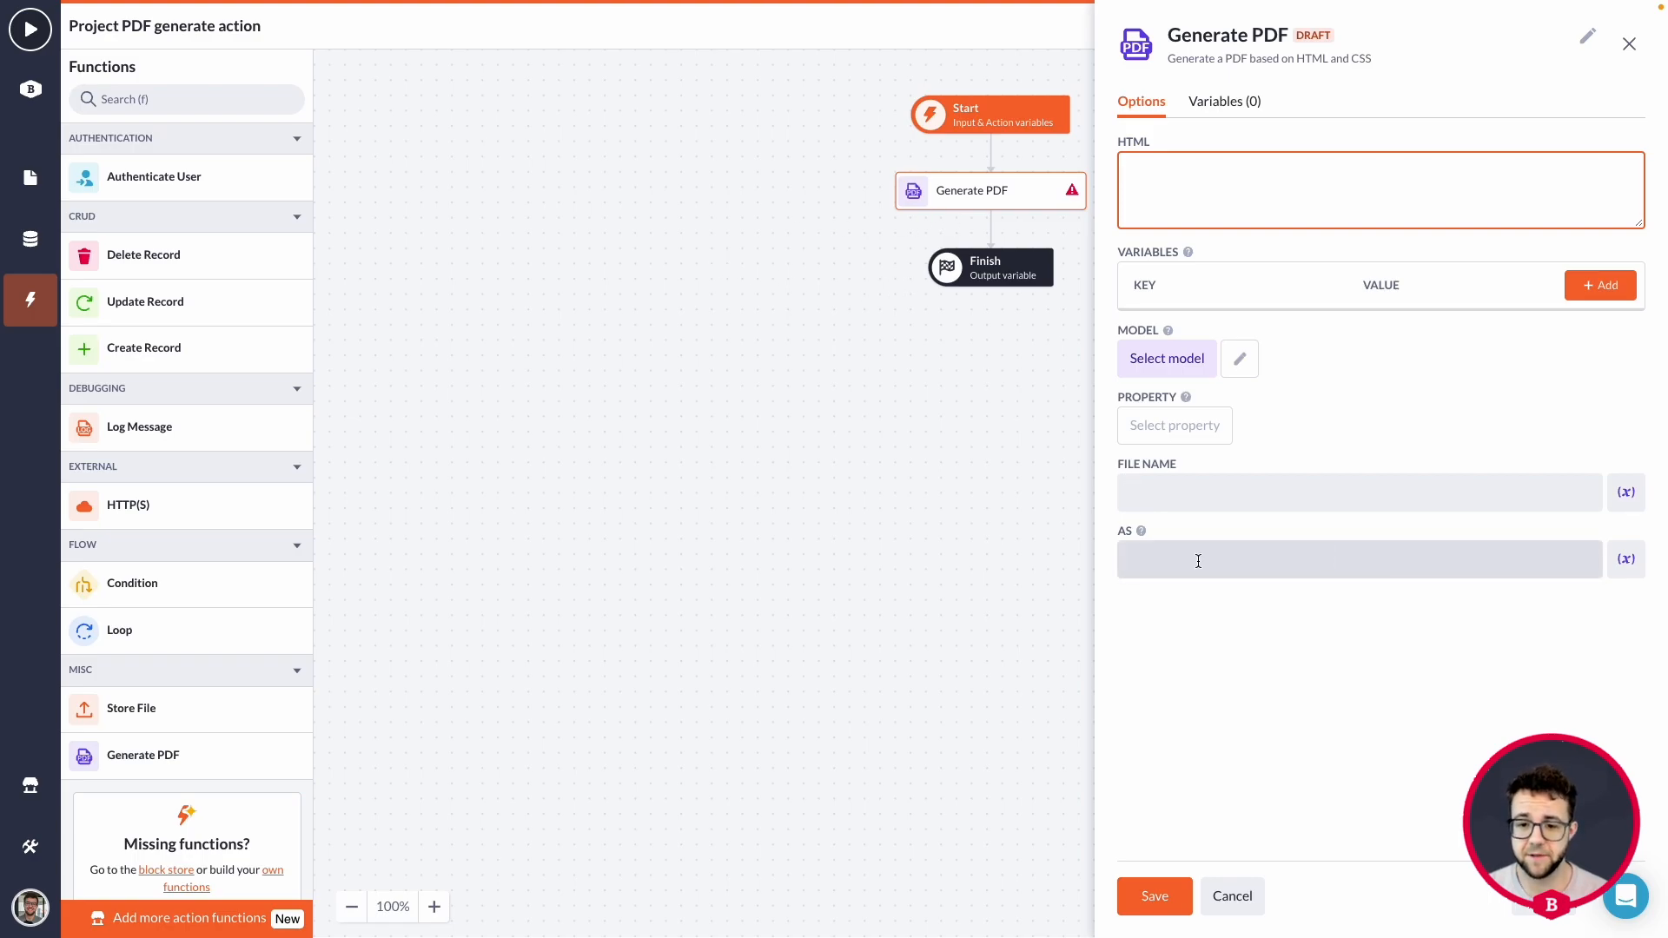
left_click(1131, 561)
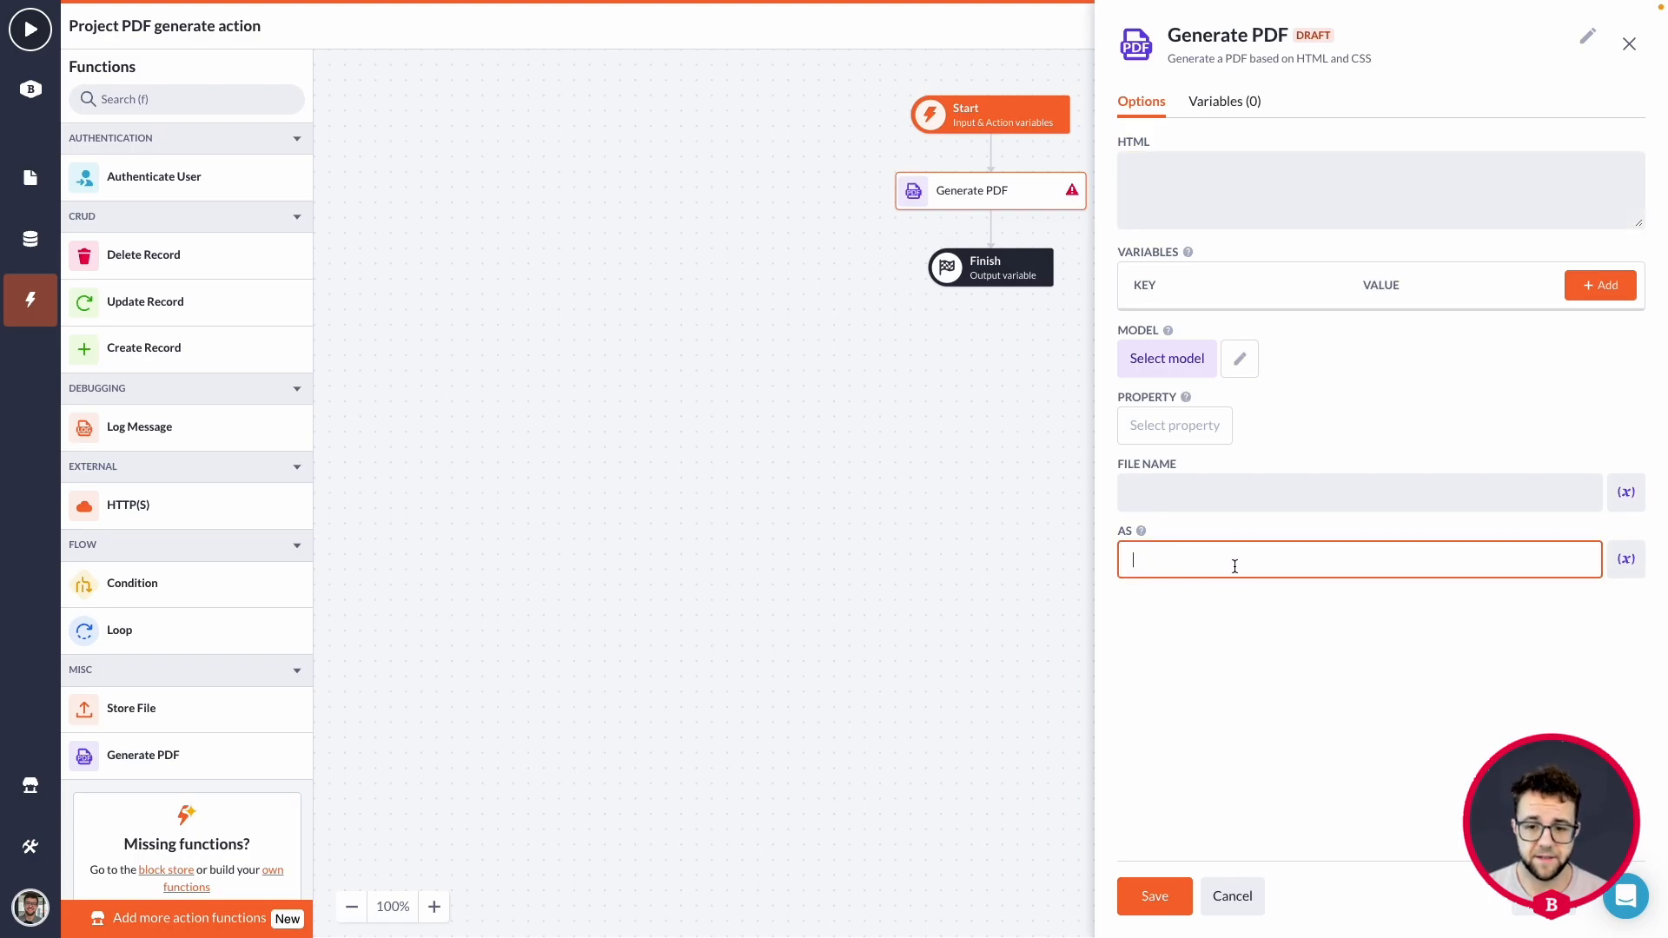
type("Gen")
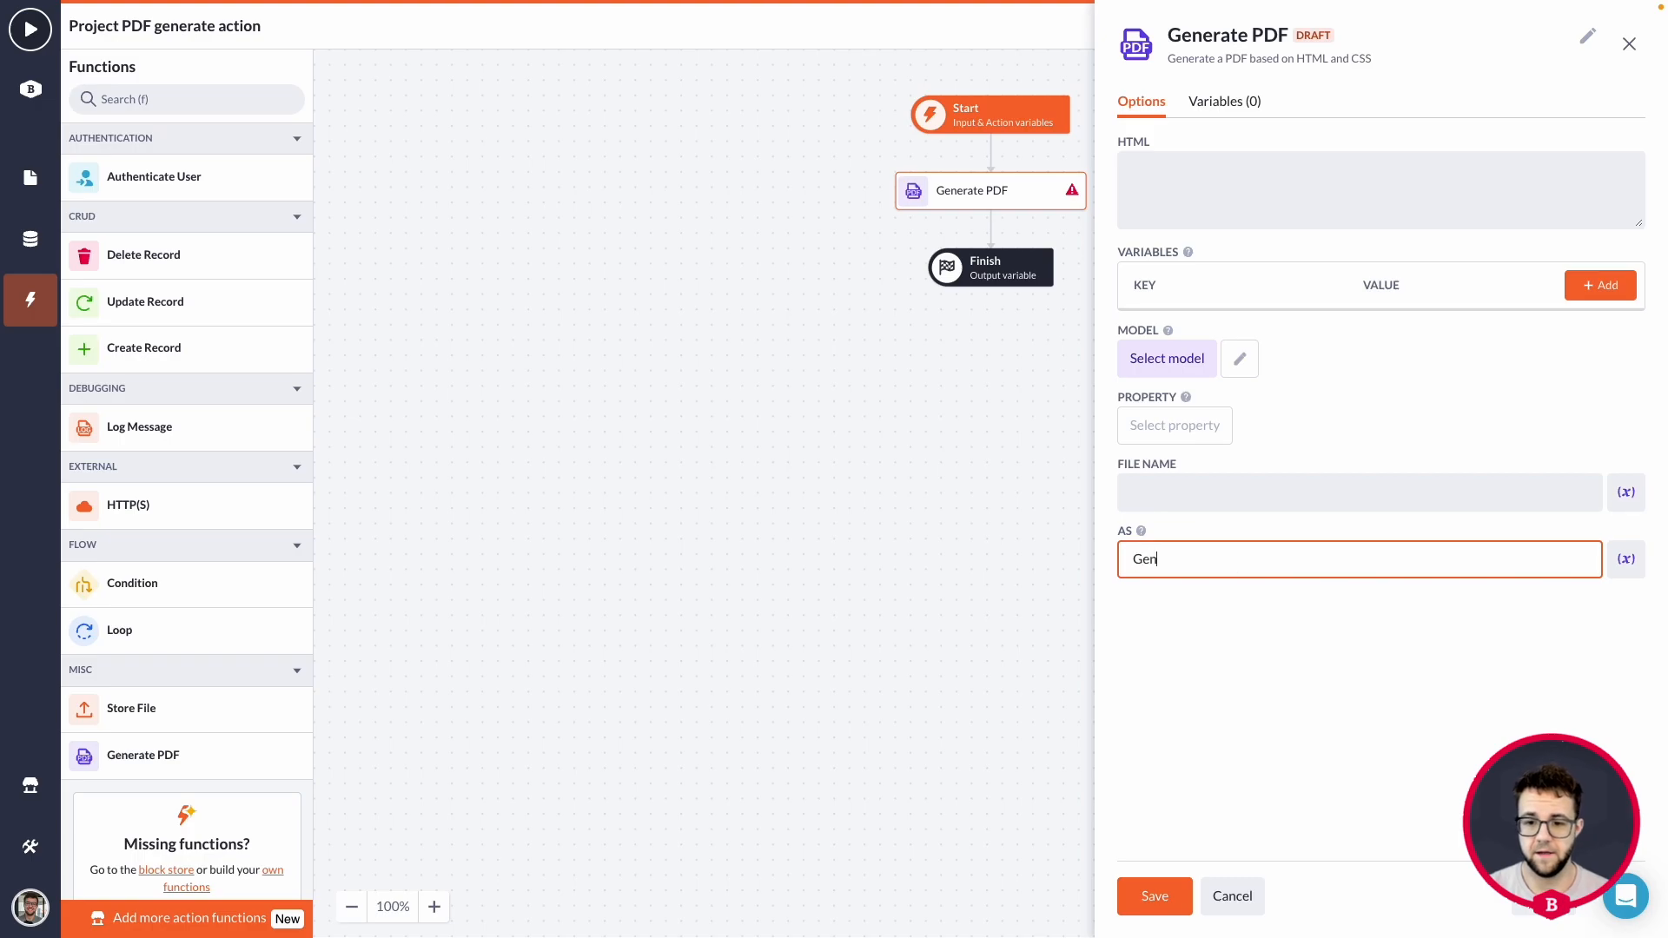
type("erated_PDF")
left_click(1282, 596)
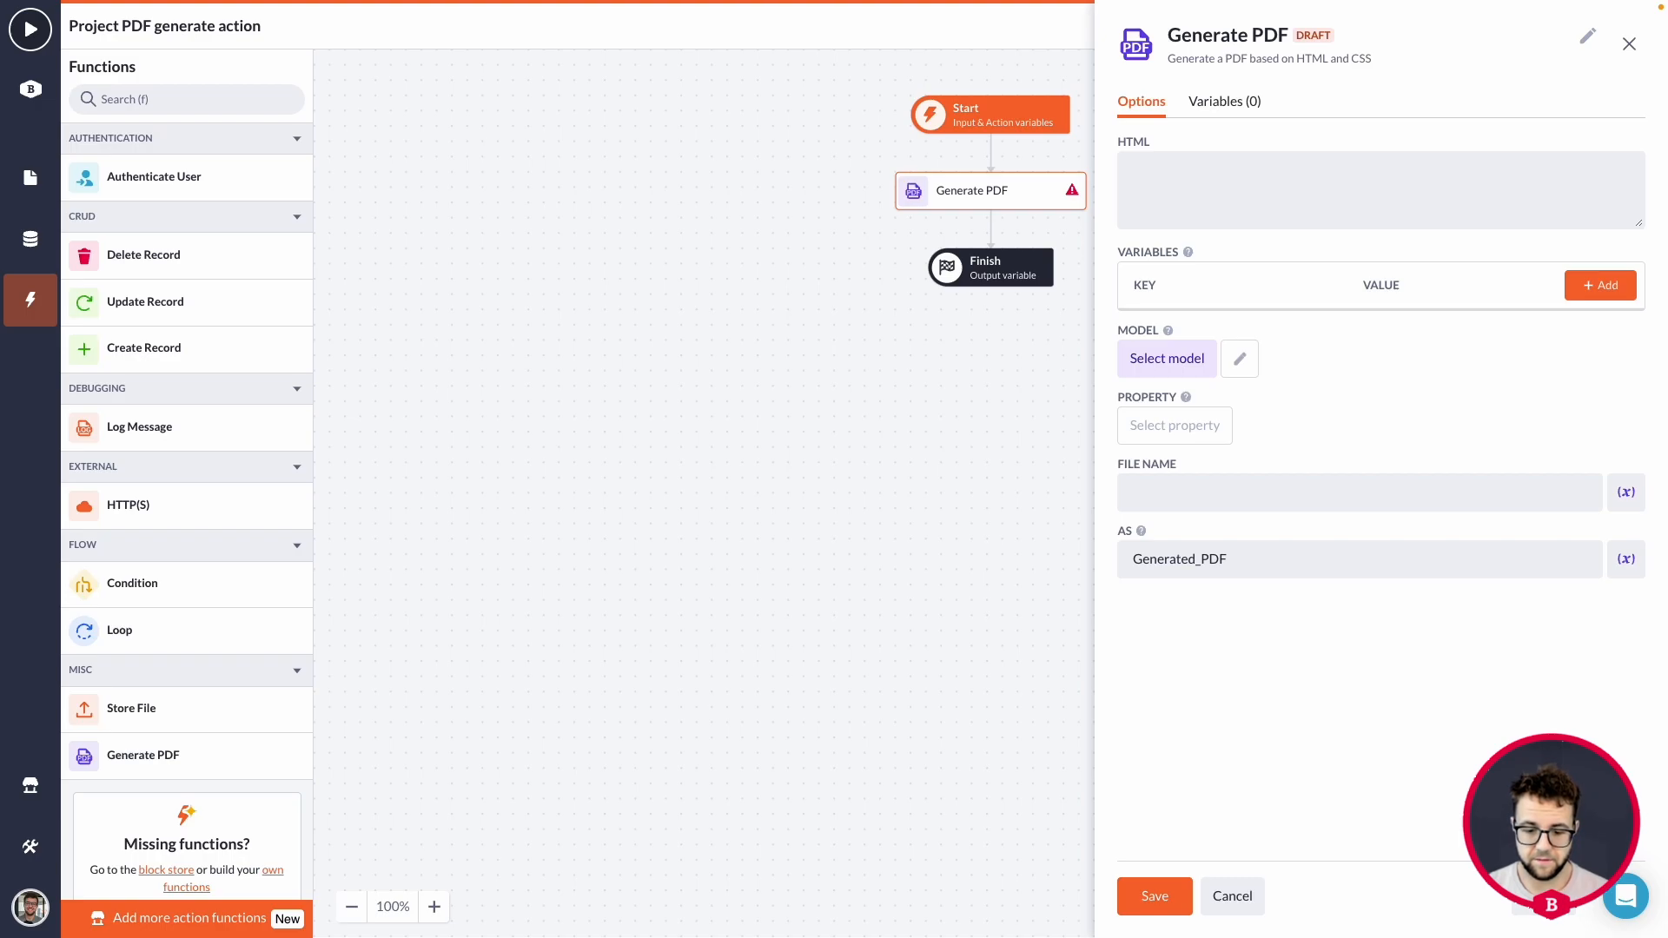
Paste an HTML template with a {{title}} h1 heading in its body into the Generate PDF step's HTML option.
left_click(1171, 175)
type("<html>   <body>     <h1>{{title}}</h1>   </body> </html>")
scroll(1219, 205, "down", 1)
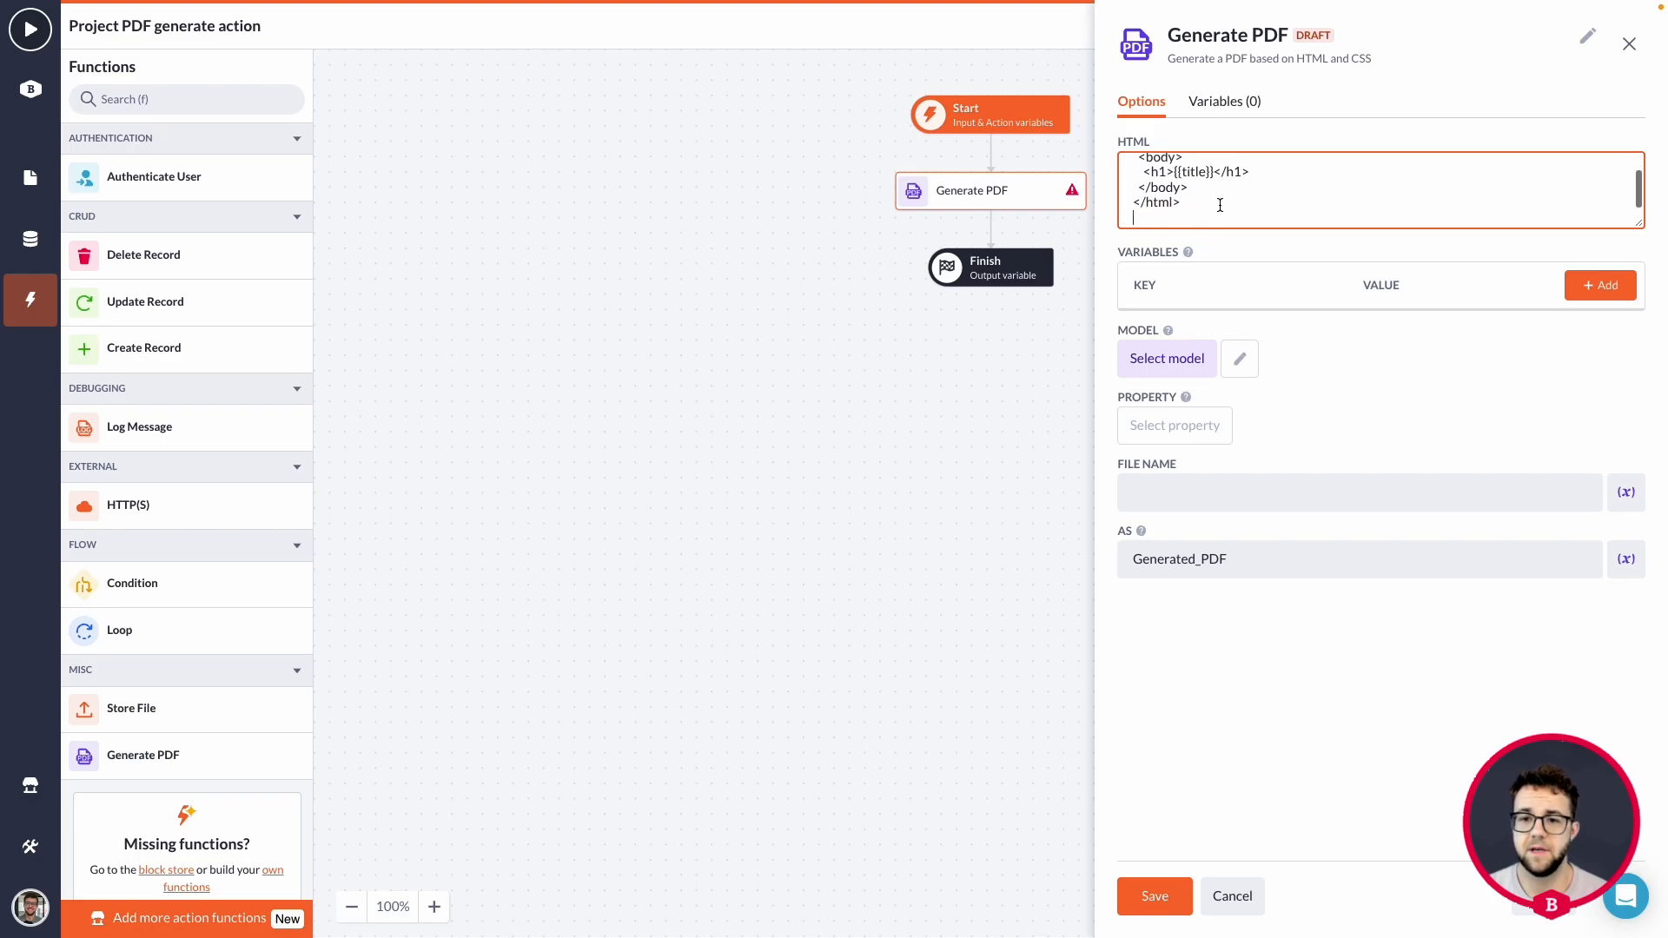
scroll(1219, 205, "up", 1)
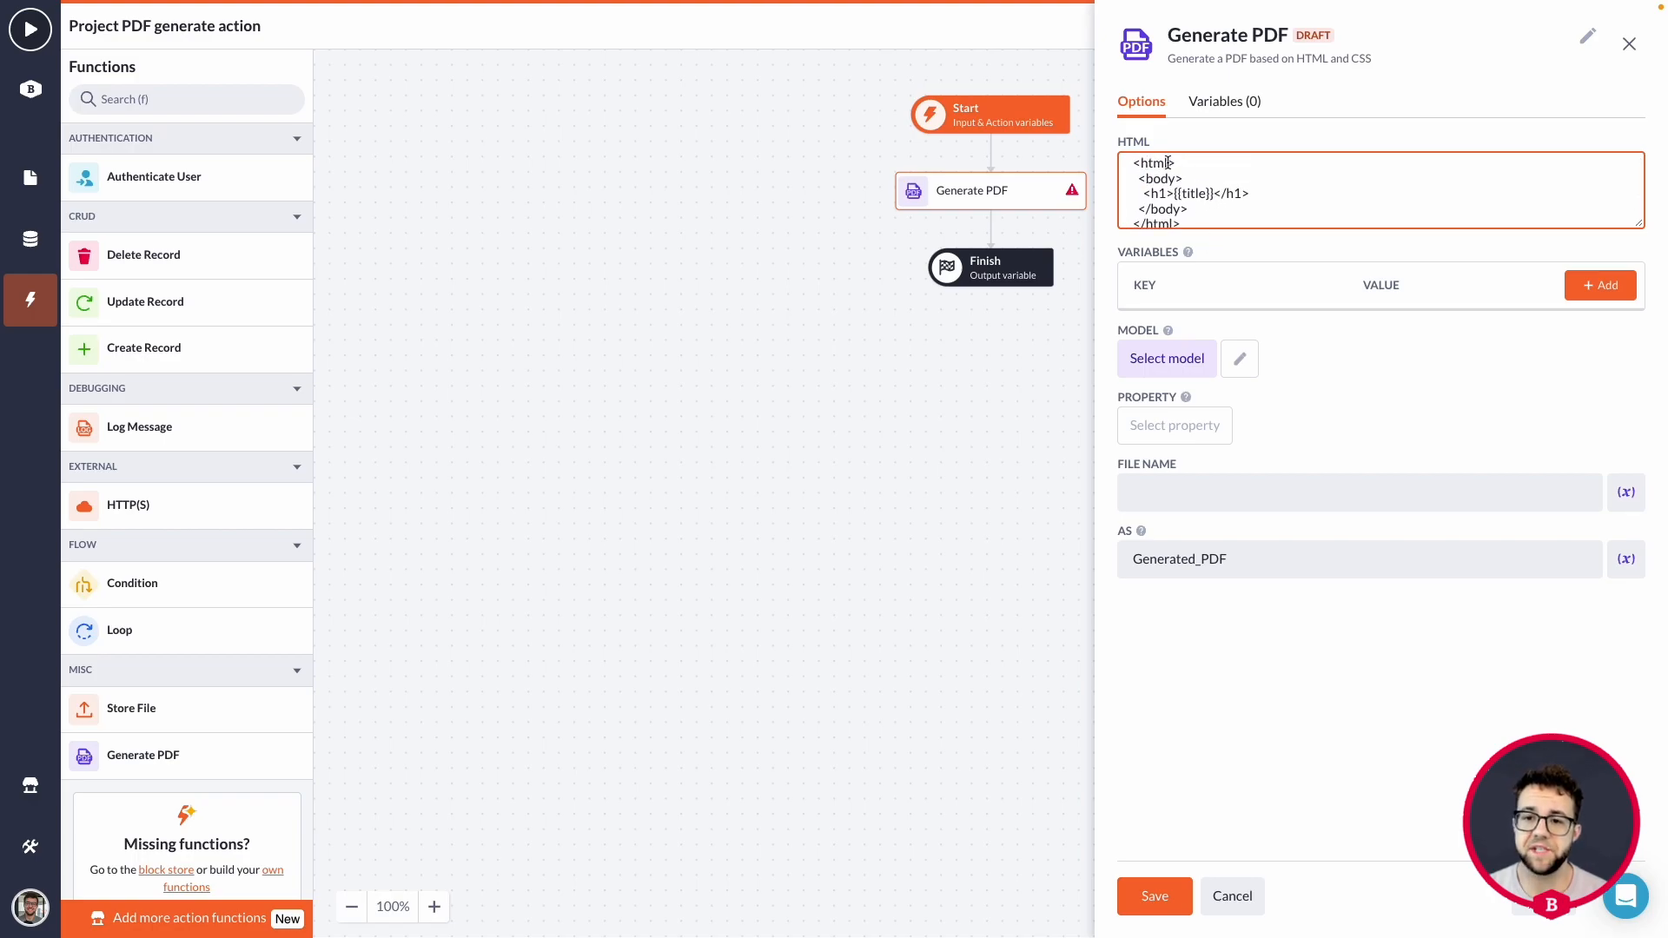
scroll(1252, 206, "down", 1)
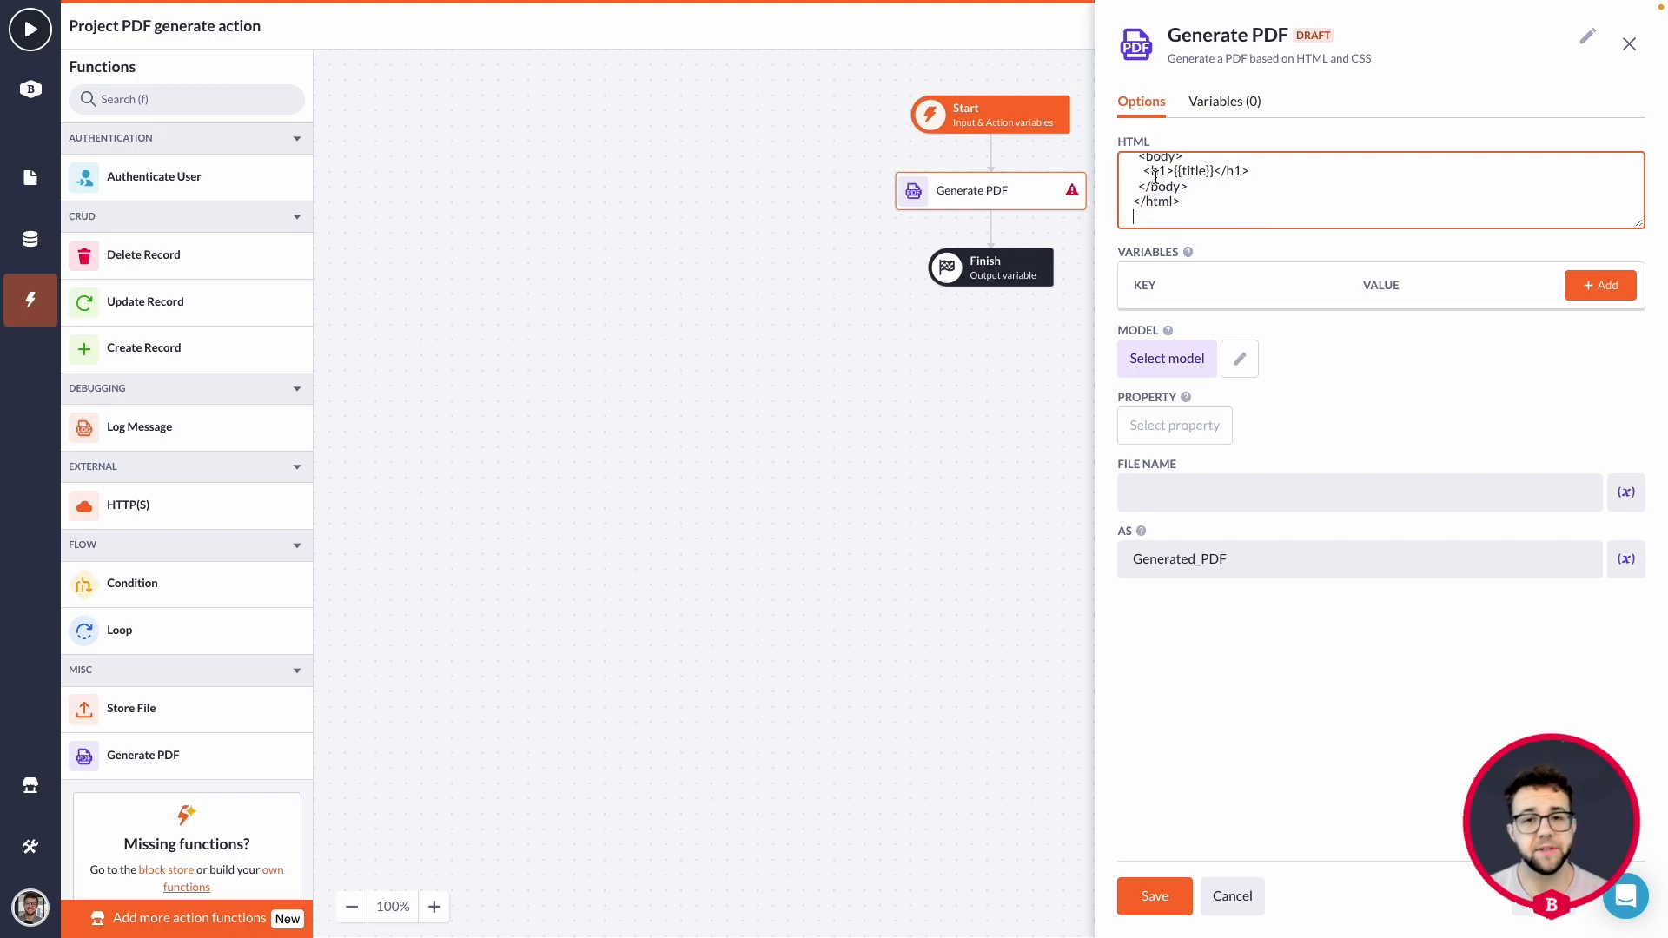
left_click(1215, 172)
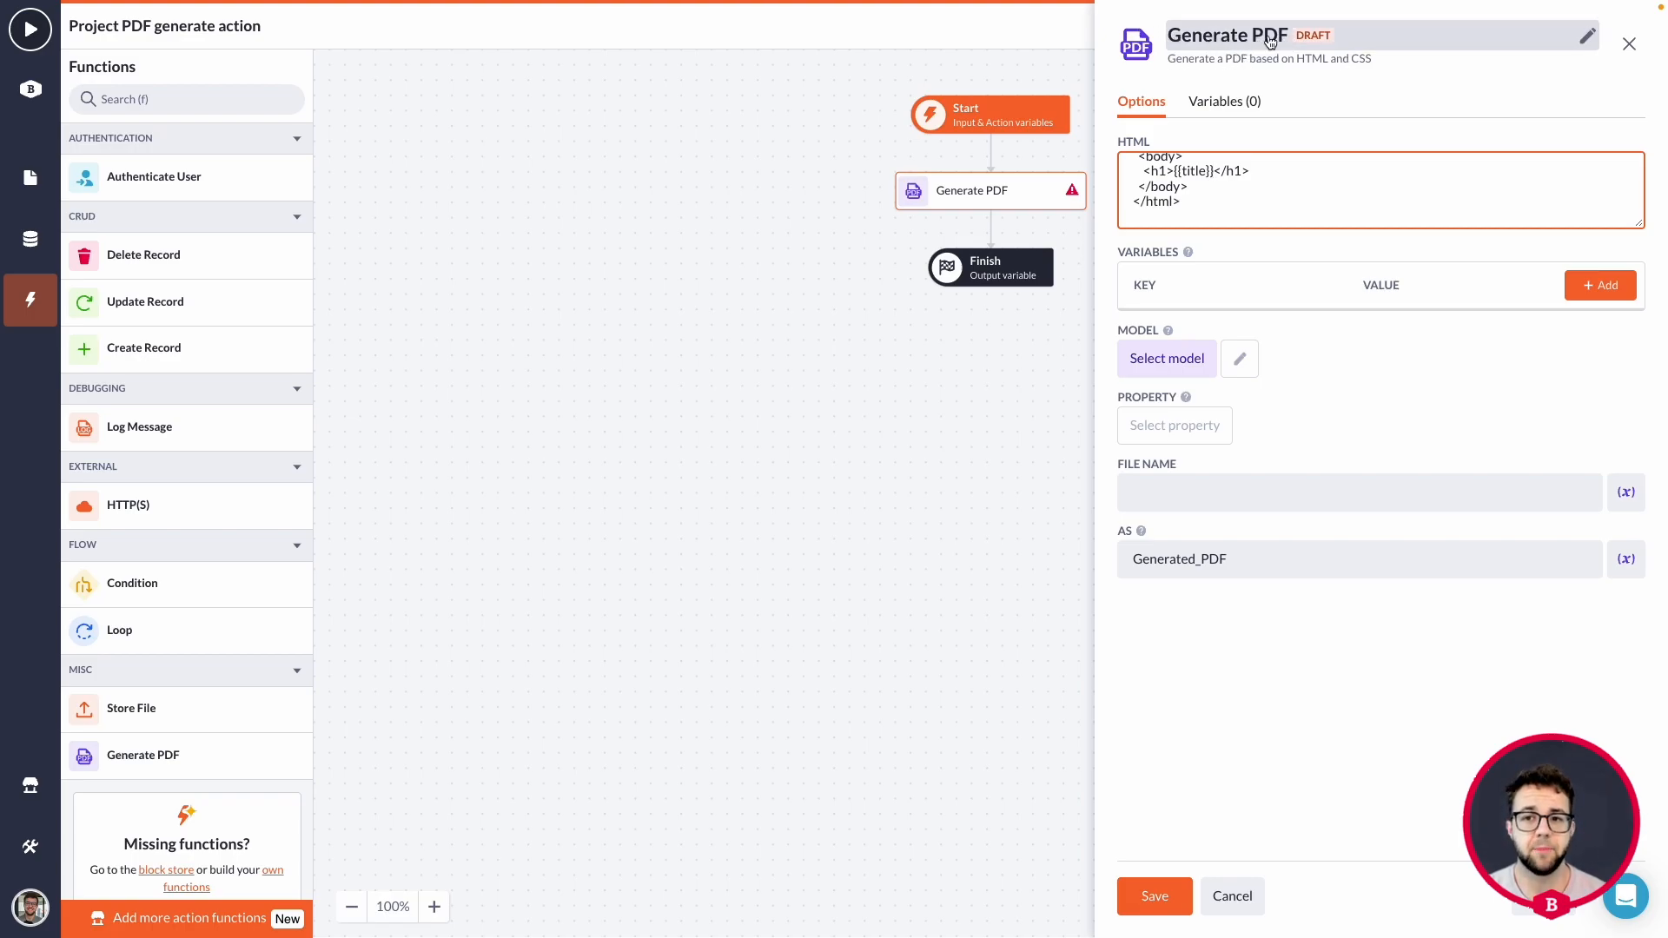
left_click(1213, 172)
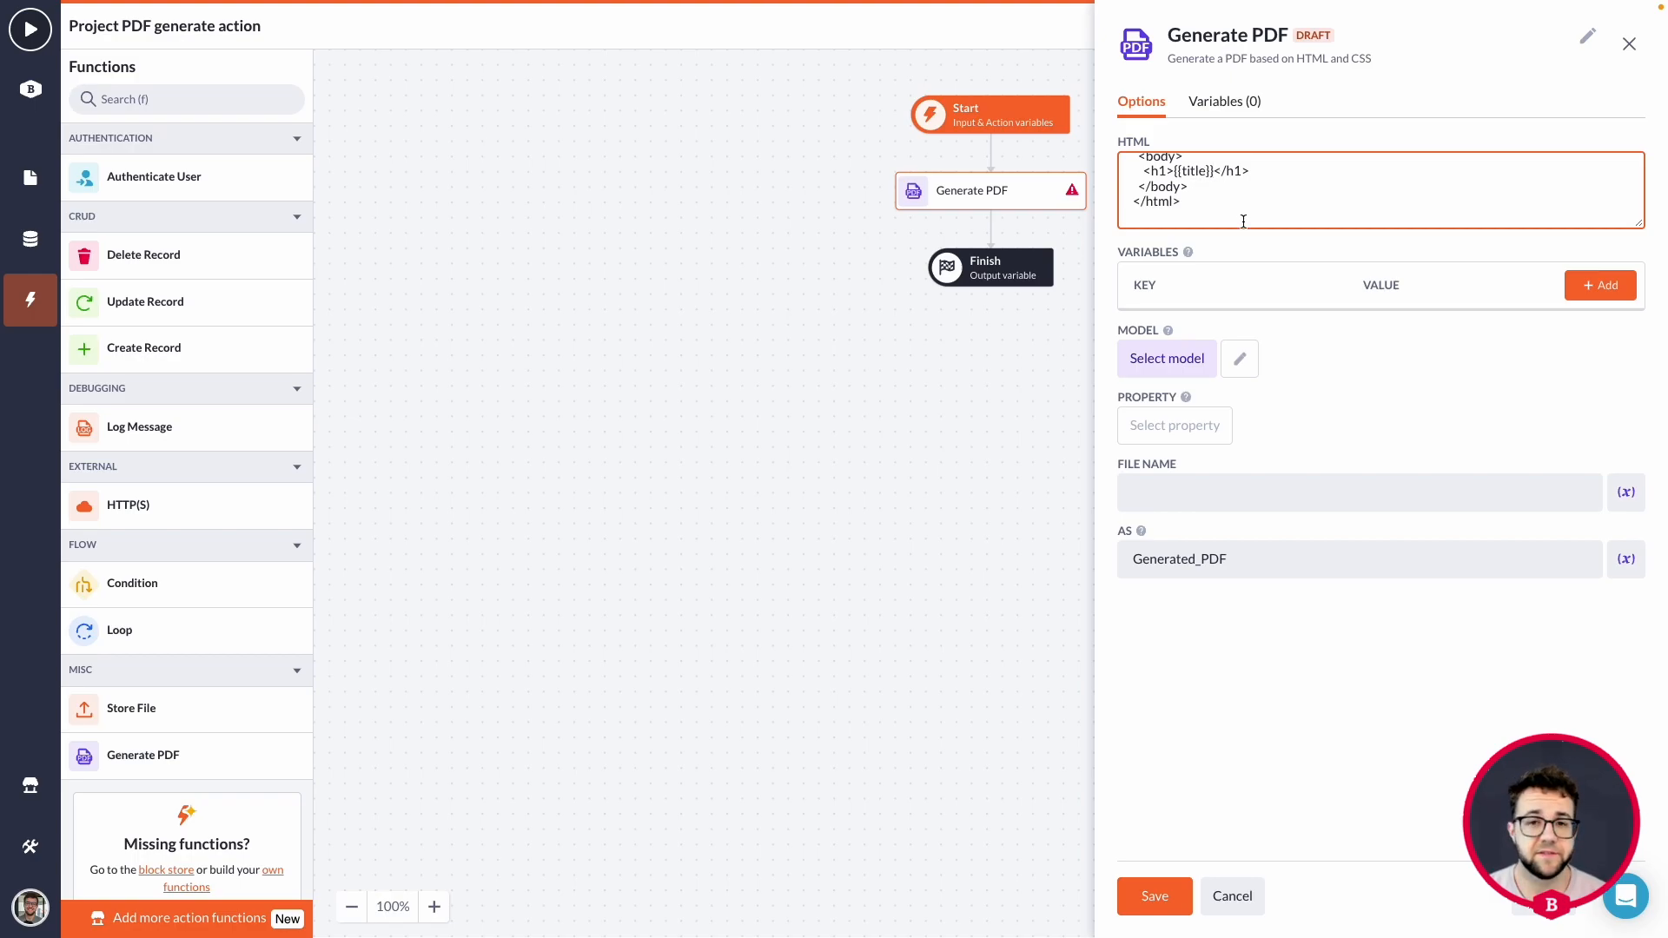
scroll(1268, 222, "up", 1)
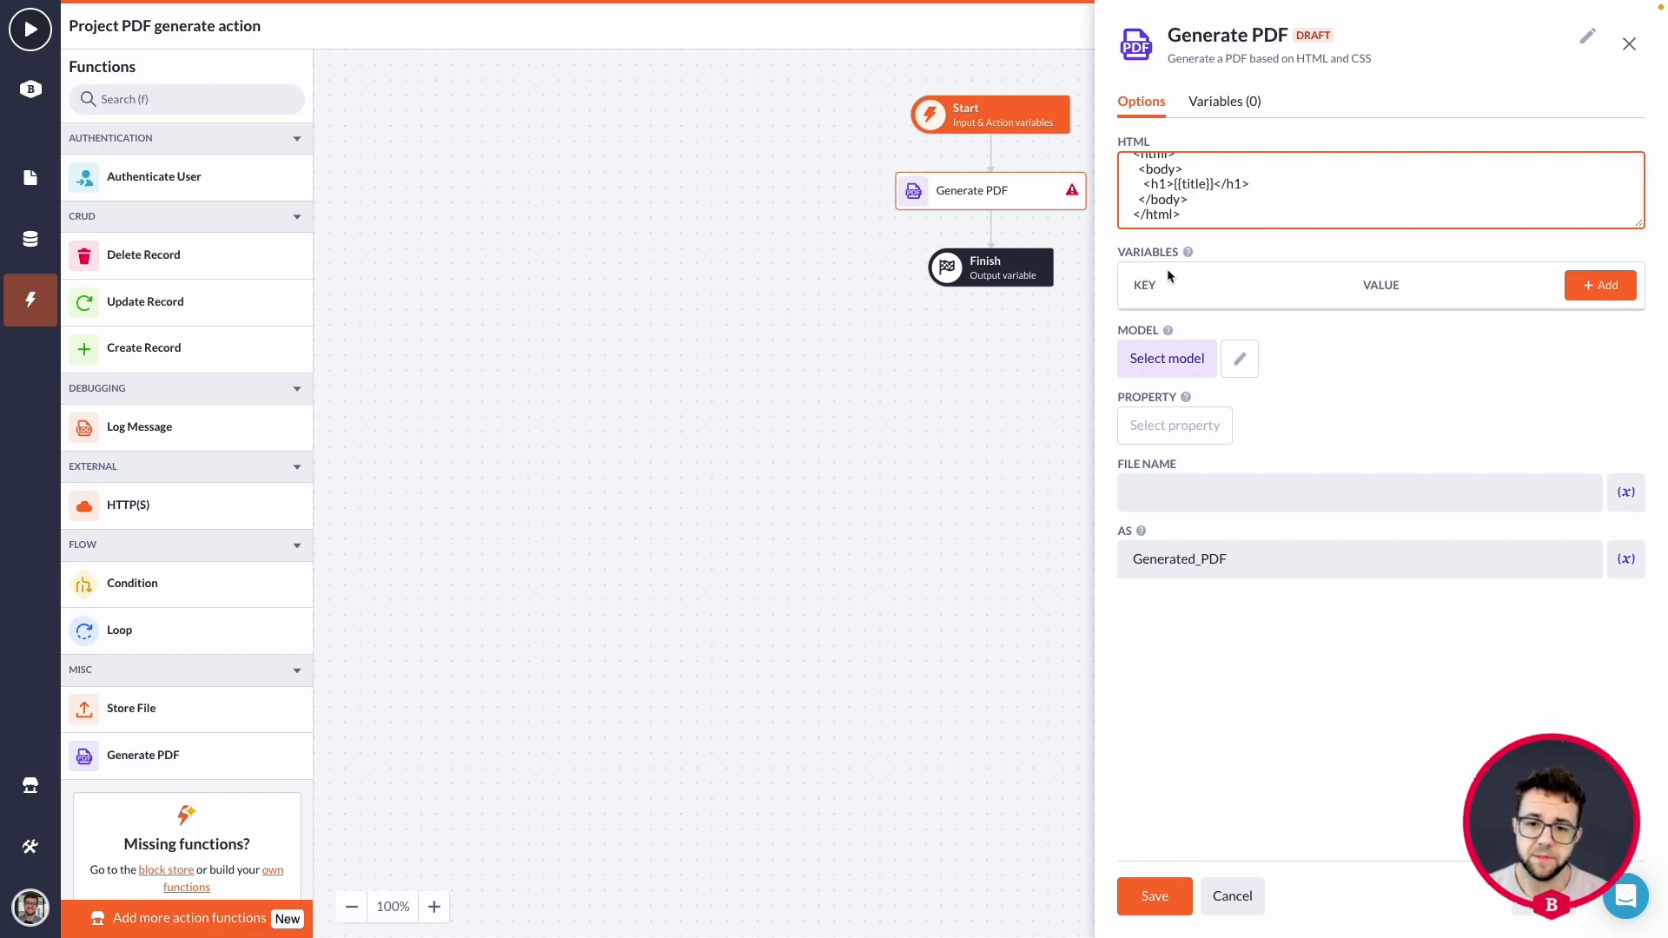
Add four empty variable rows to the Generate PDF step's Variables.
left_click(1614, 304)
left_click(1610, 295)
left_click(1607, 290)
left_click(1606, 290)
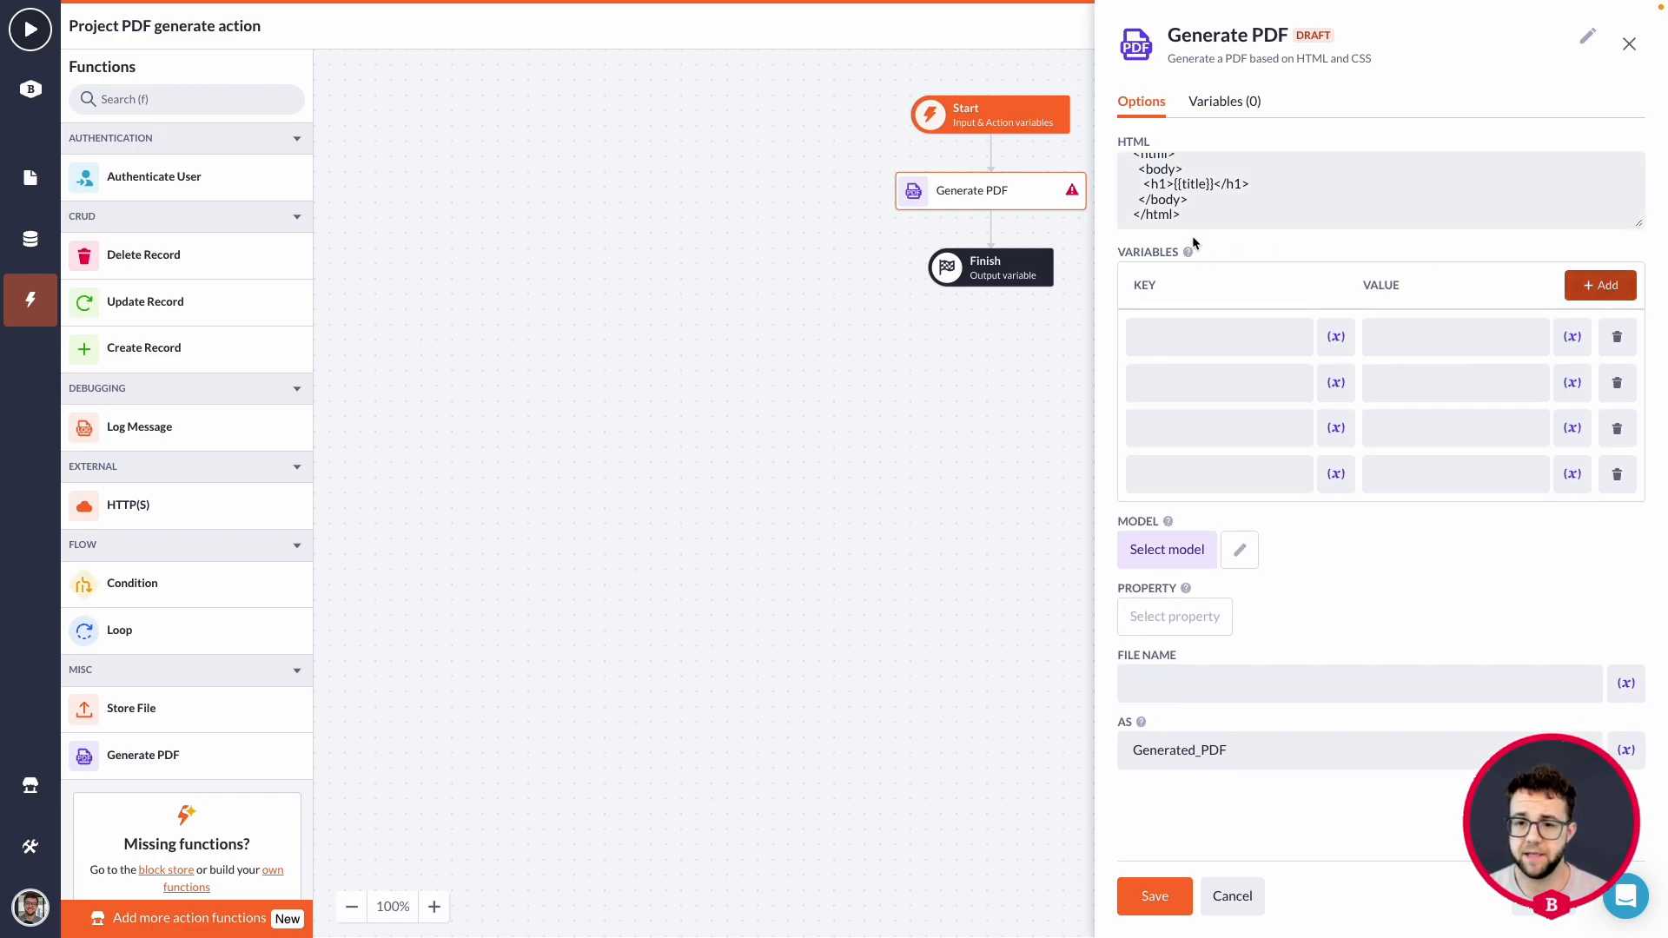
Set the first variable's value to the Name property of the project input record (id.Name).
left_click(1569, 338)
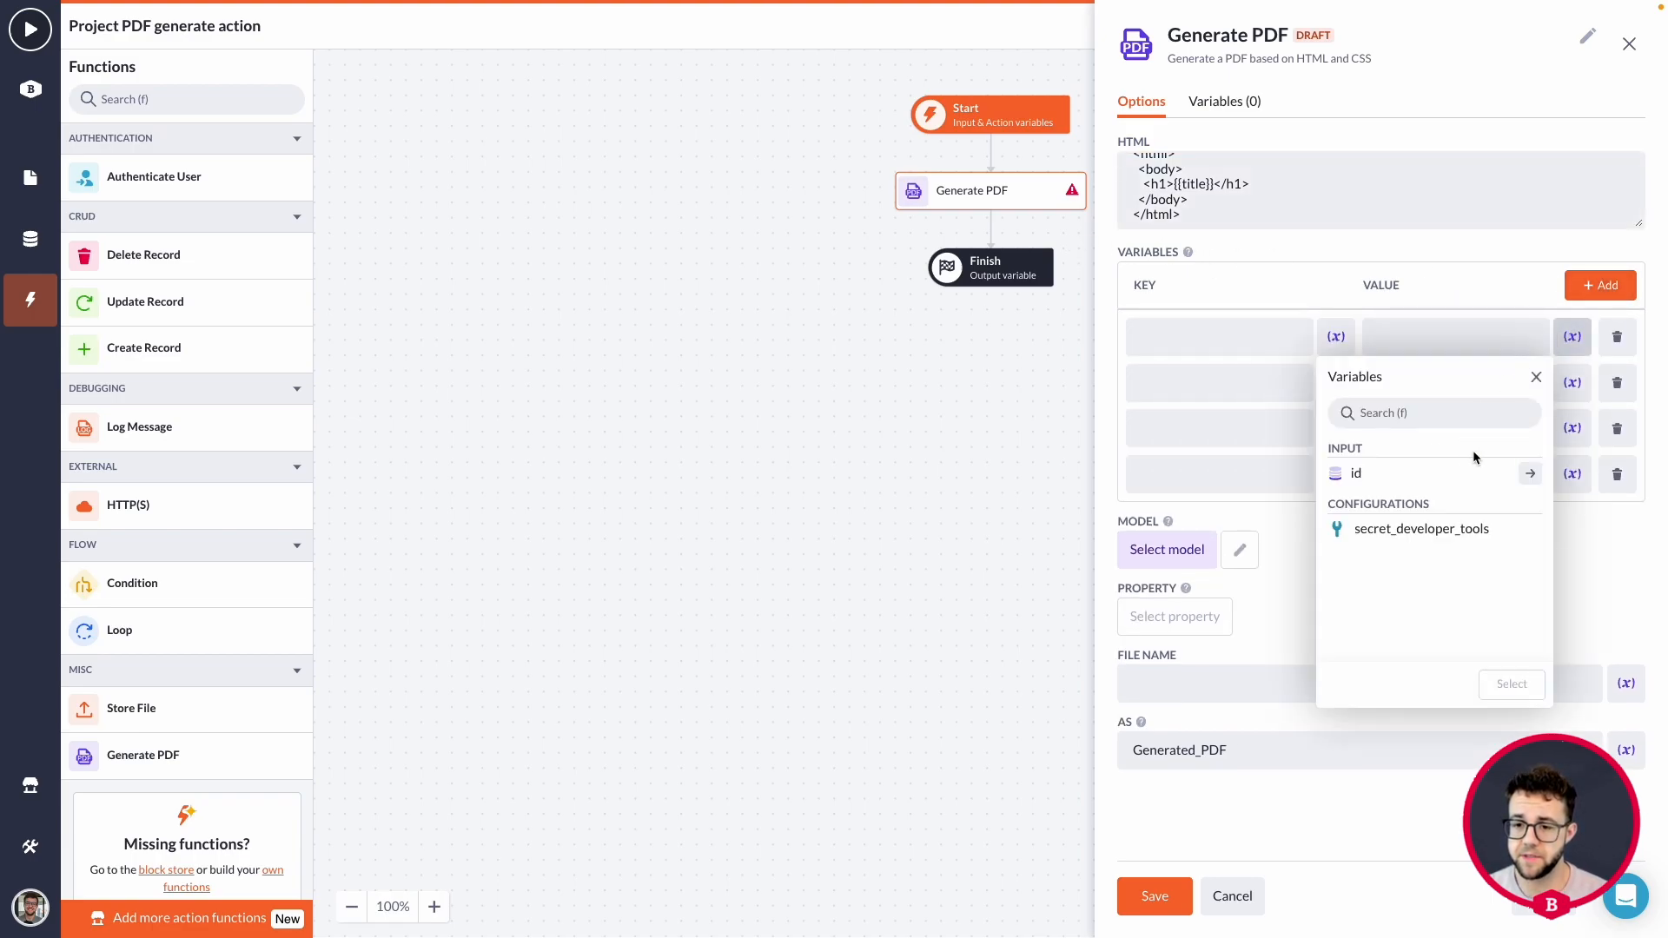
left_click(1529, 473)
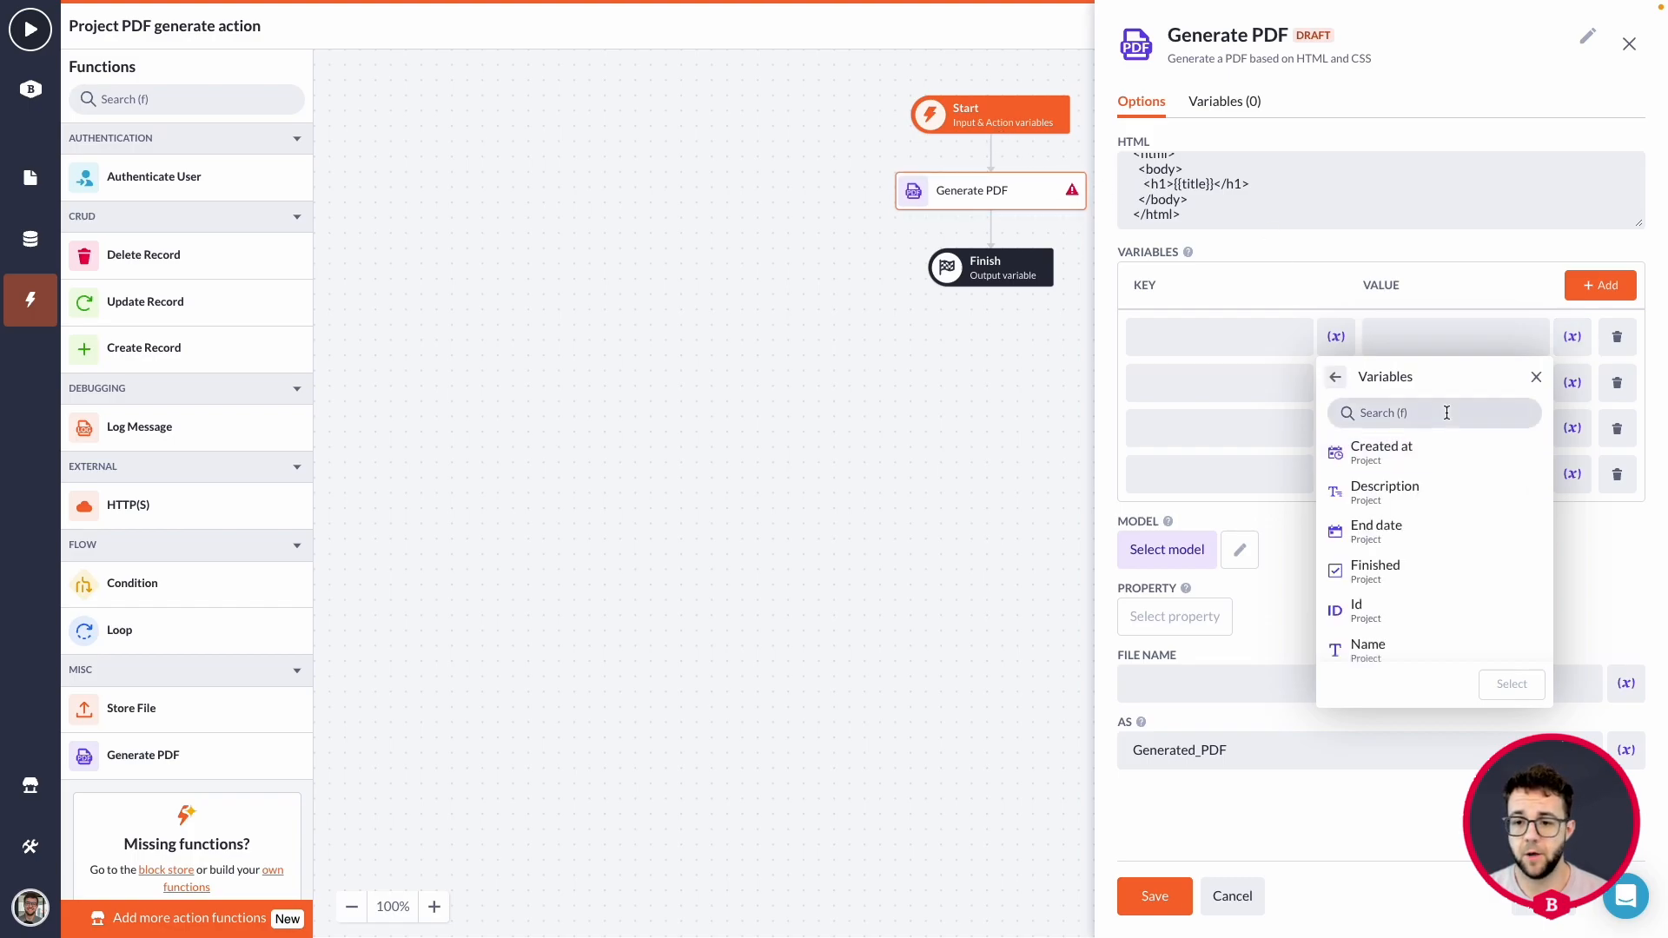
scroll(1441, 495, "down", 2)
left_click(1418, 562)
left_click(1509, 683)
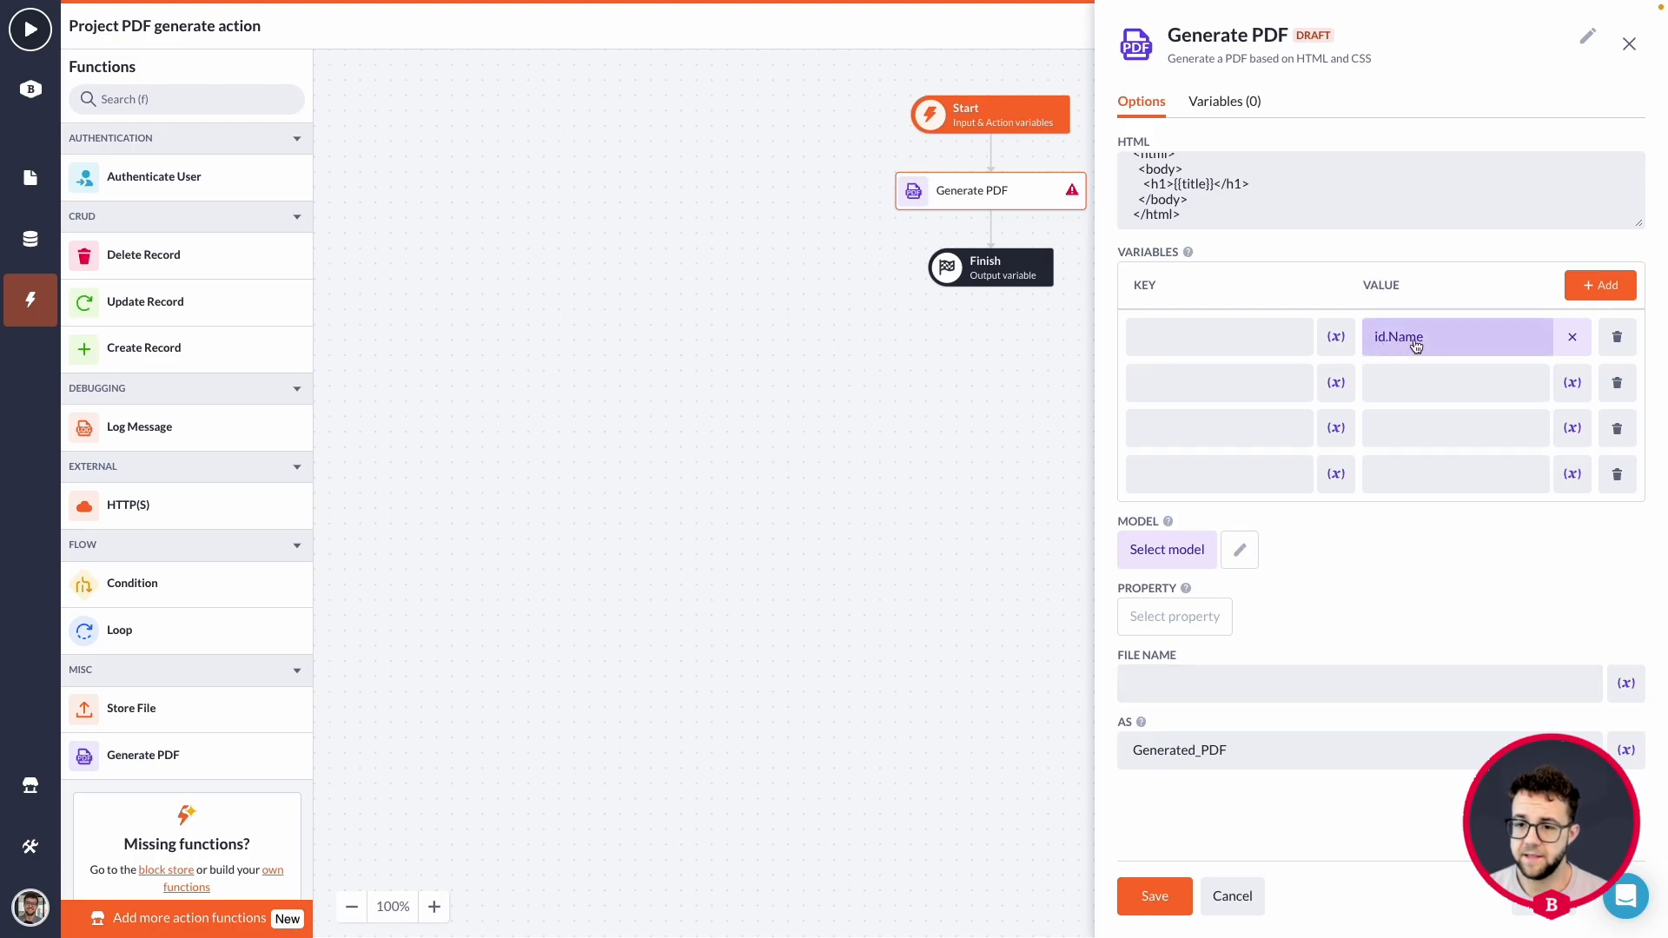
Set the second variable's value to the project's Description property (id.Description).
left_click(1572, 385)
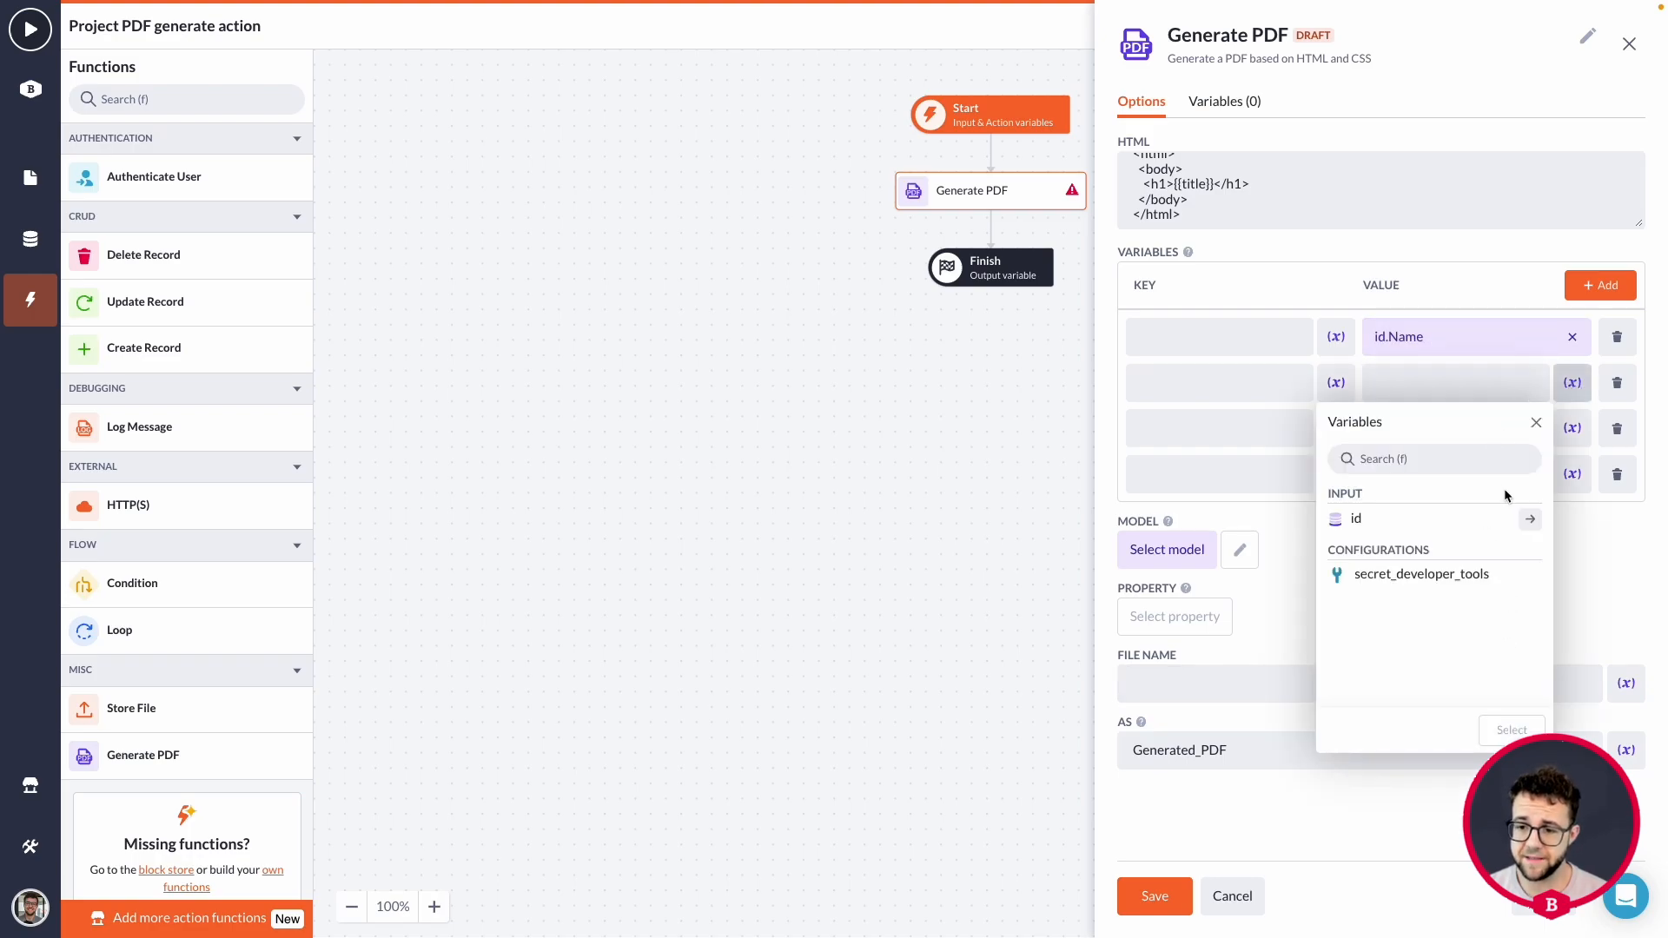
left_click(1527, 519)
left_click(1441, 545)
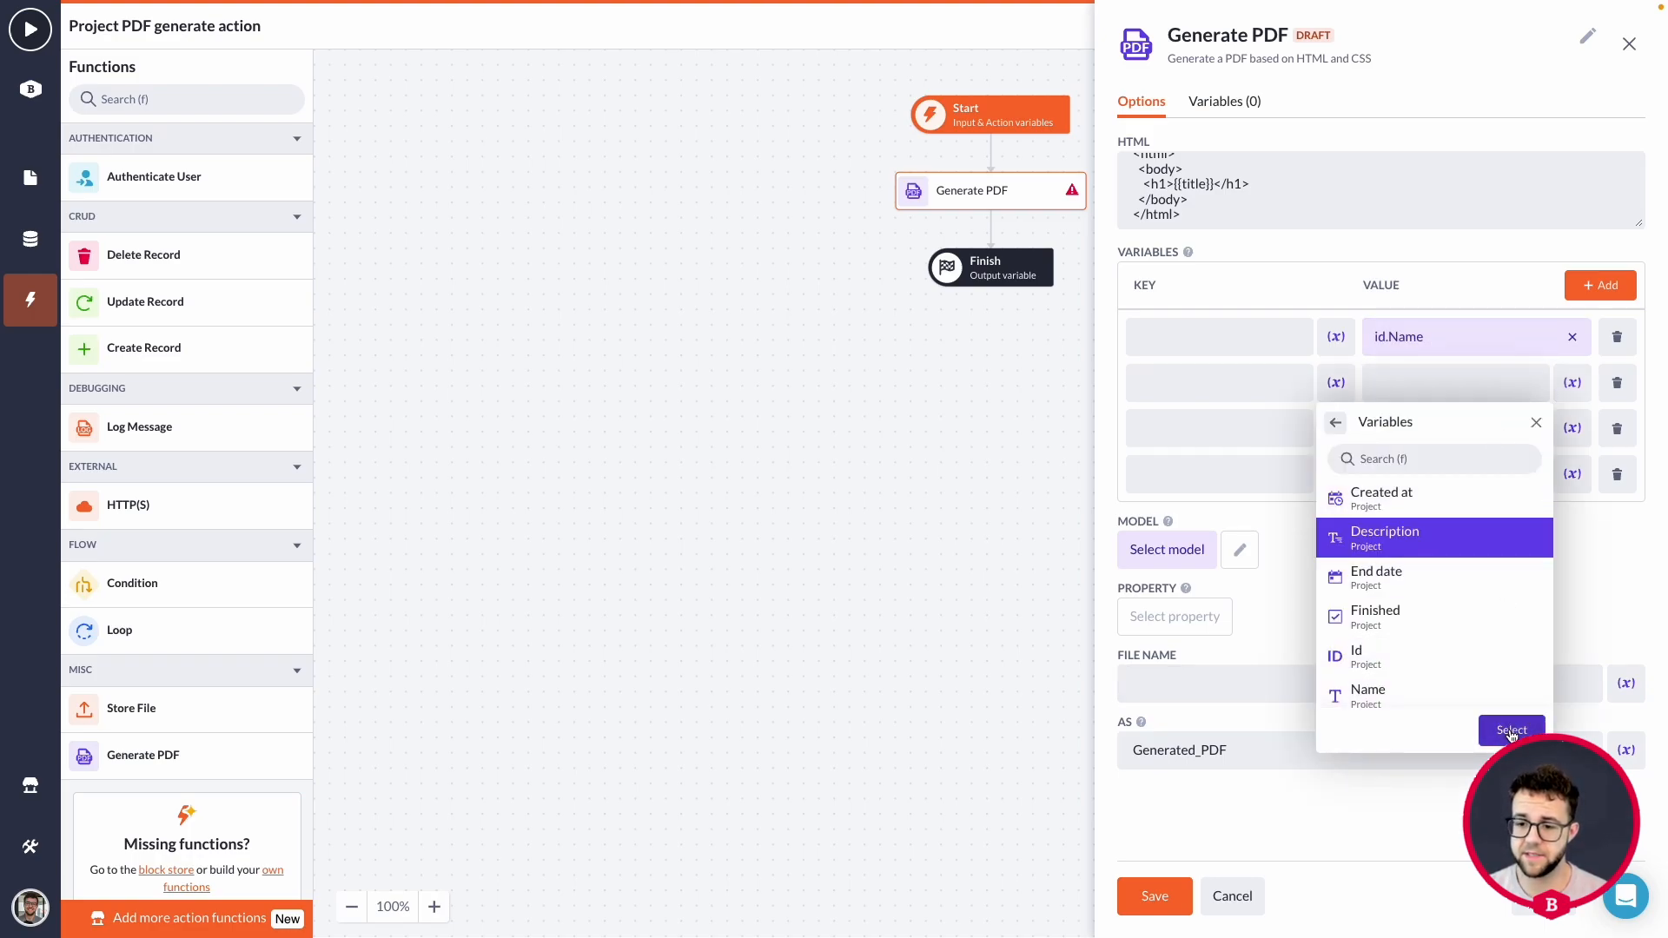
left_click(1511, 729)
Set the third variable's value to the project's Status property (id.Status).
left_click(1568, 435)
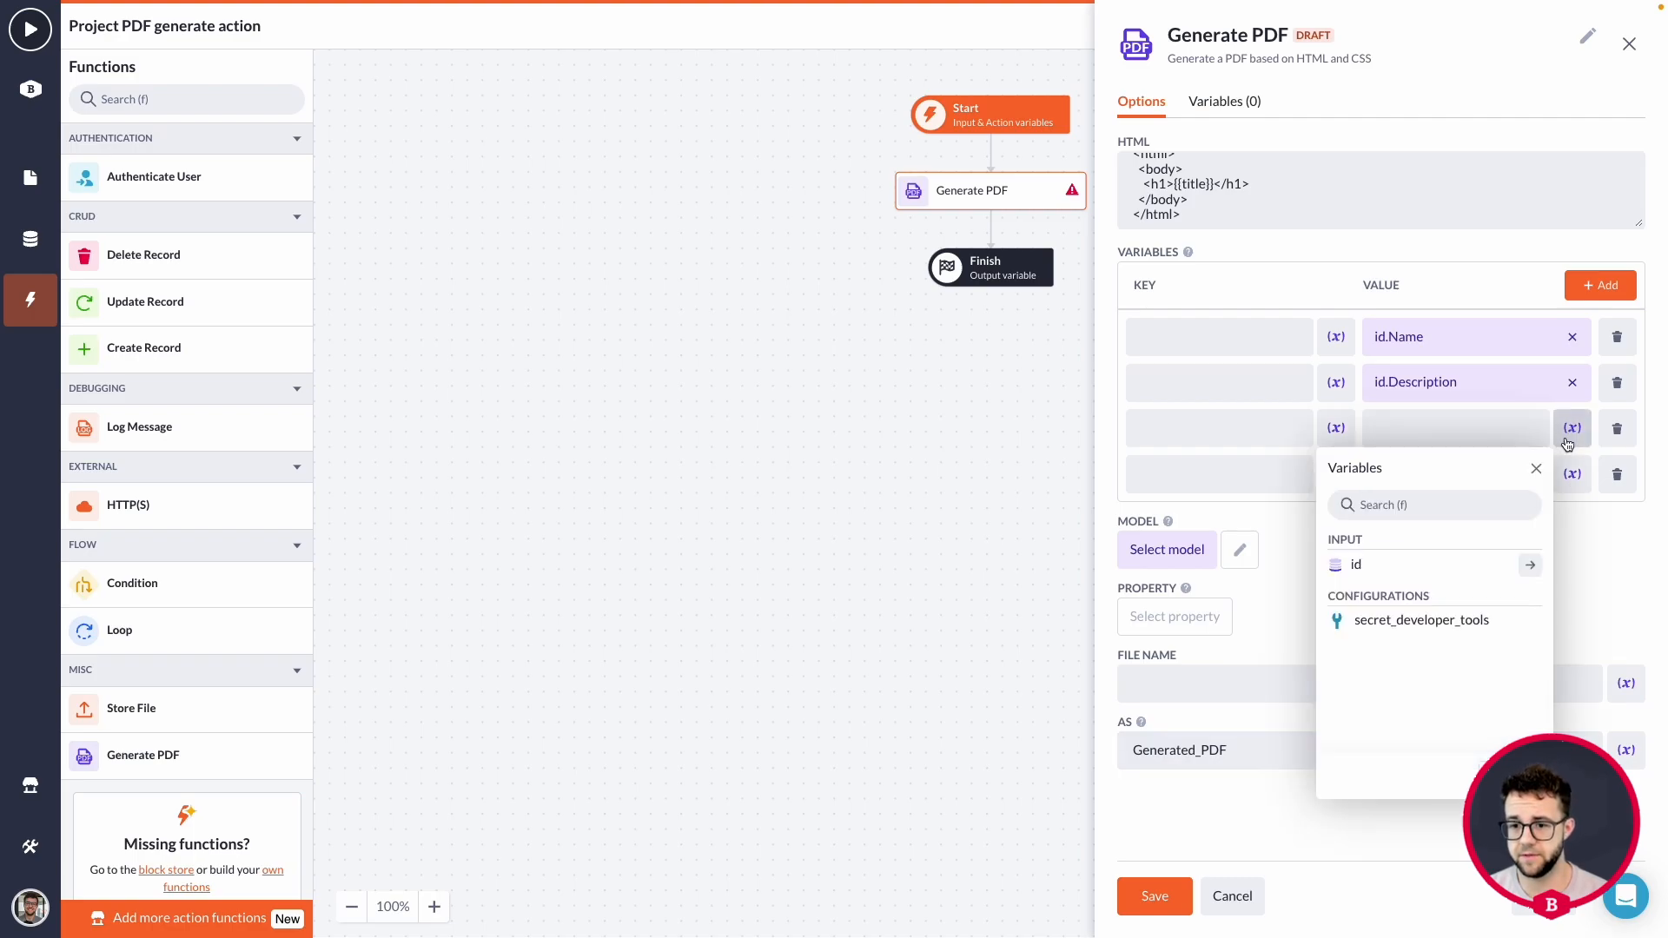
left_click(1530, 565)
scroll(1409, 664, "down", 3)
left_click(1409, 664)
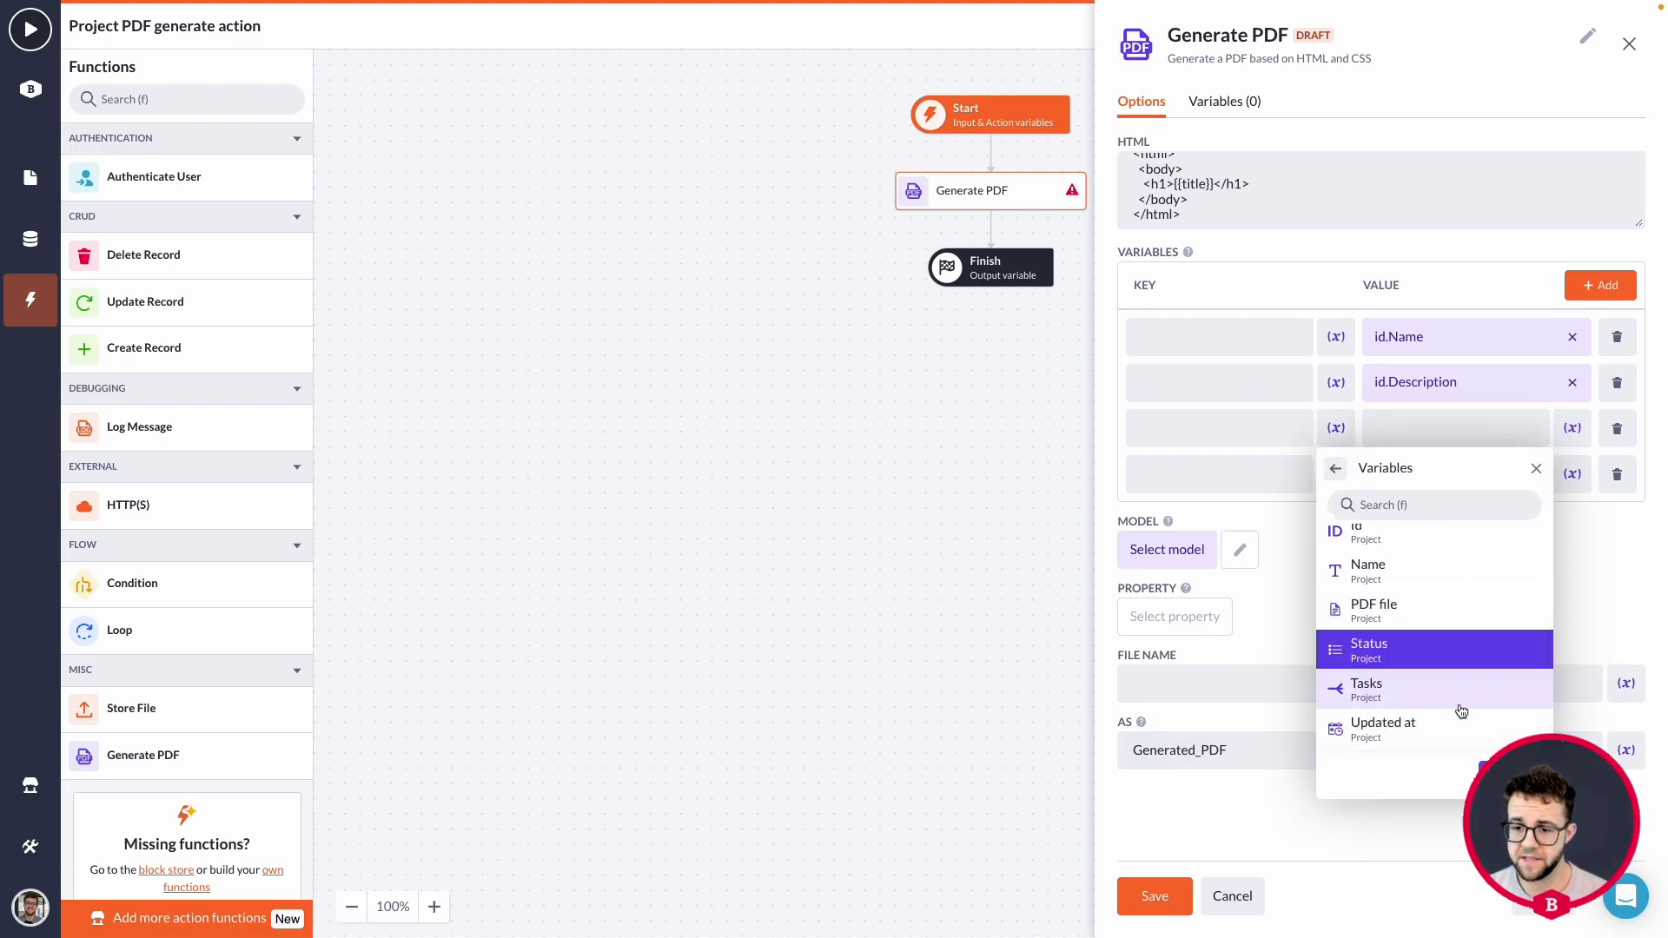
left_click(1522, 782)
Set the fourth variable's value to the project's End date property (id.End date).
left_click(1568, 473)
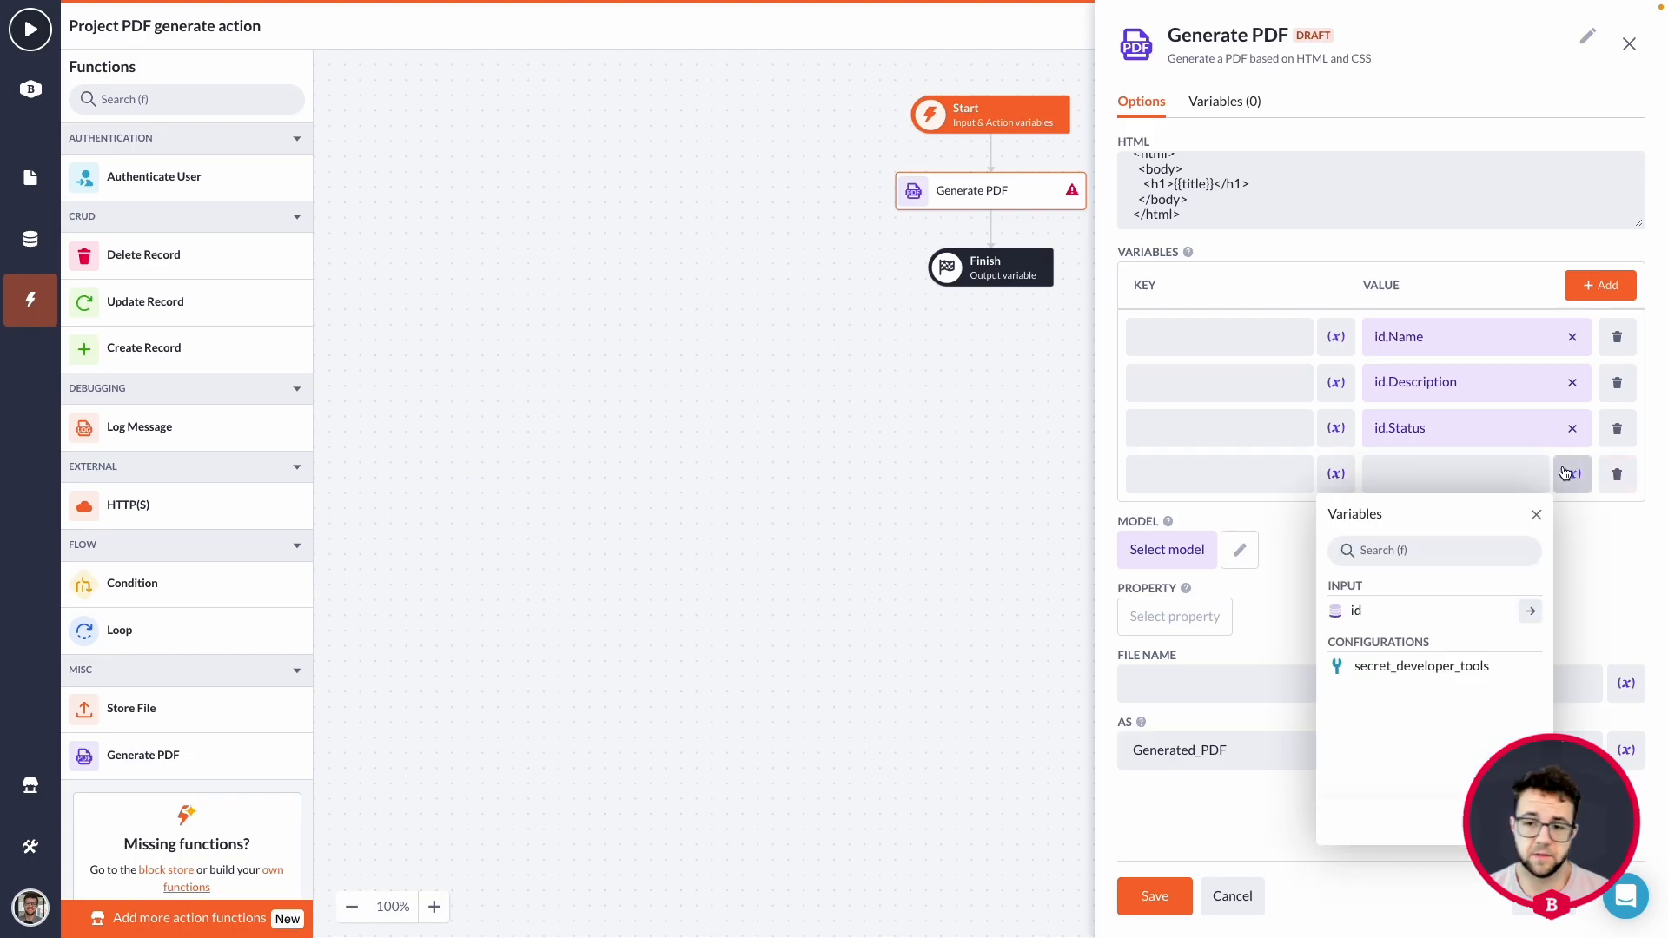
left_click(1523, 612)
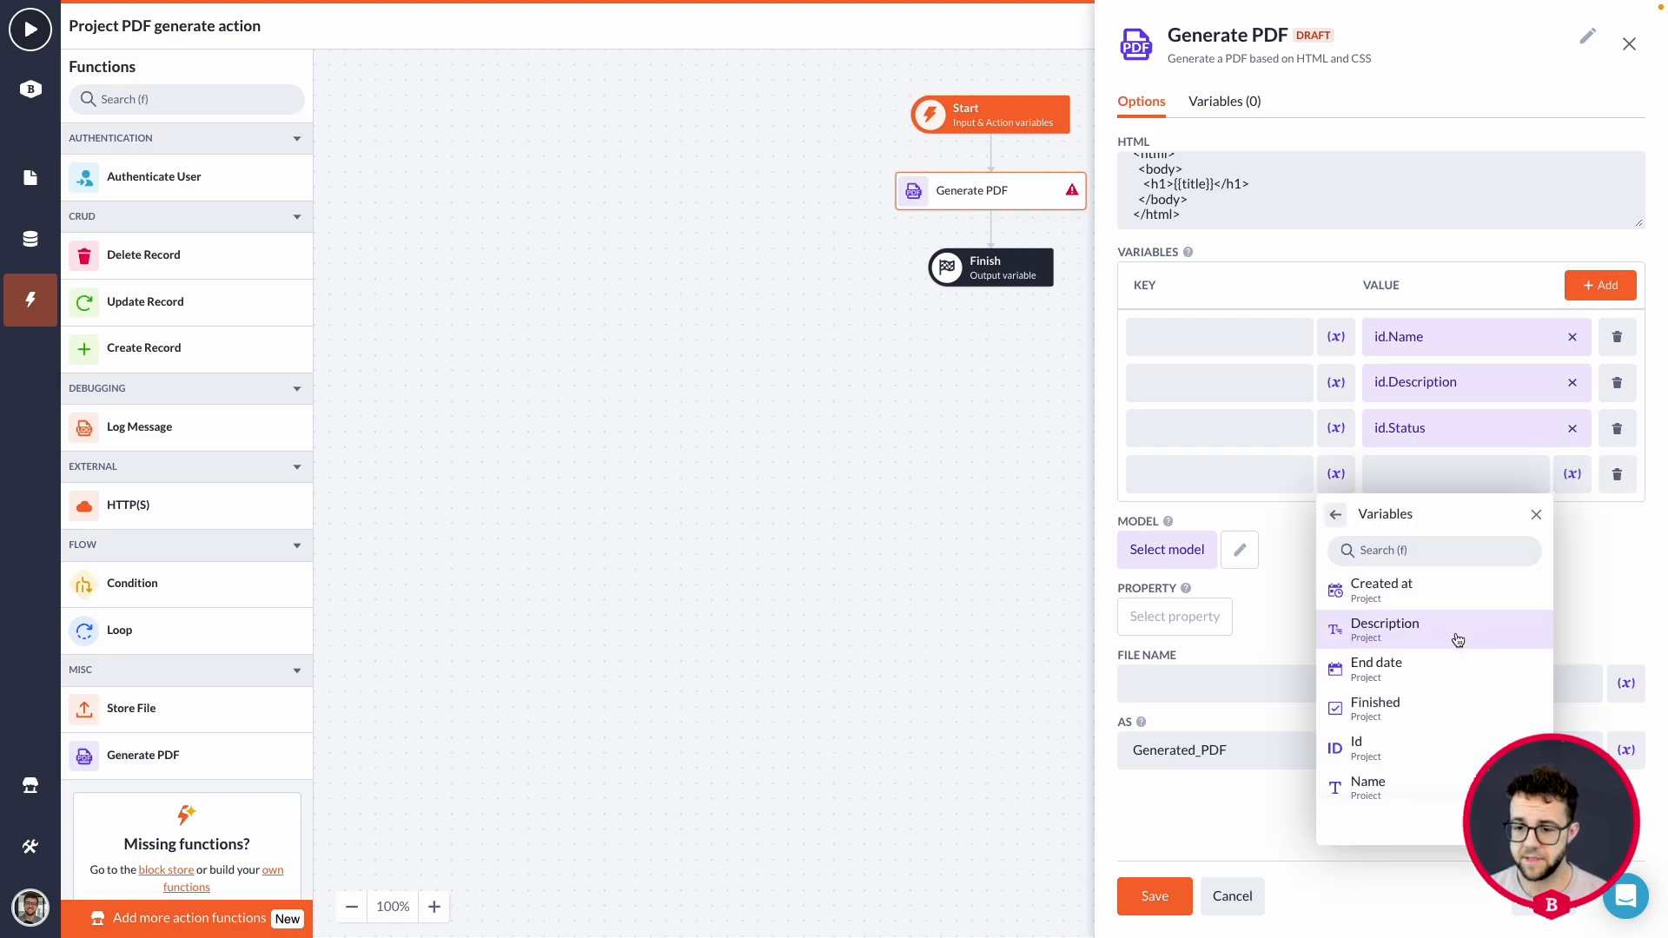
left_click(1422, 673)
left_click(1518, 821)
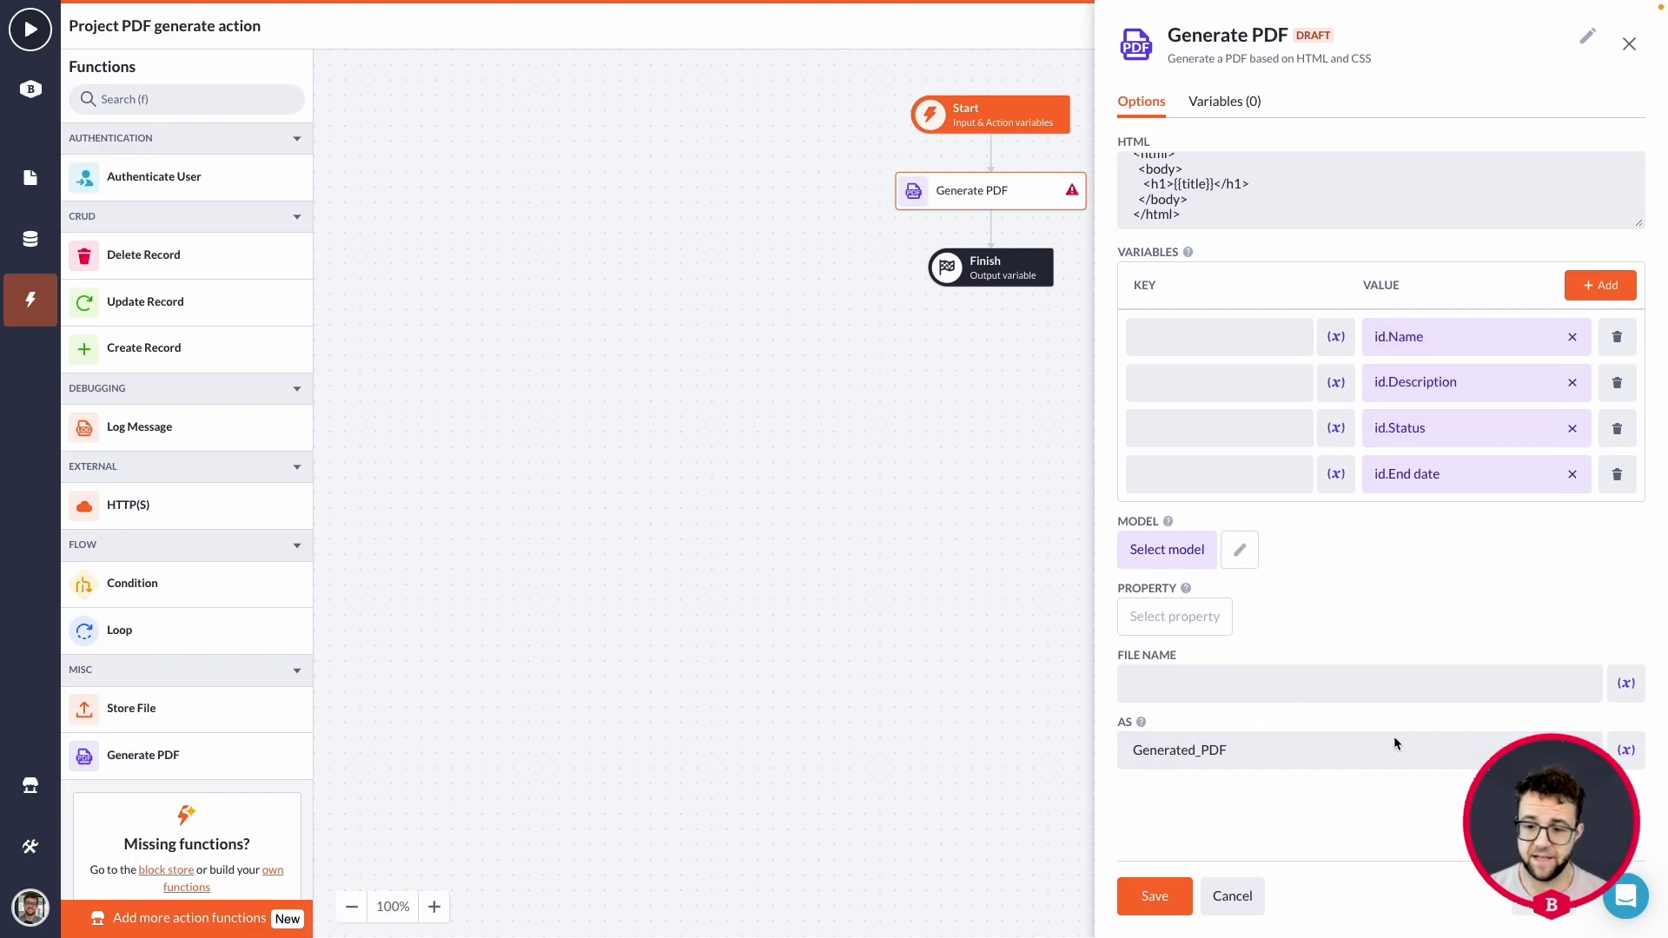
Enter the keys "name", "desc", "status" and "end" for the four variables in order.
left_click(1187, 336)
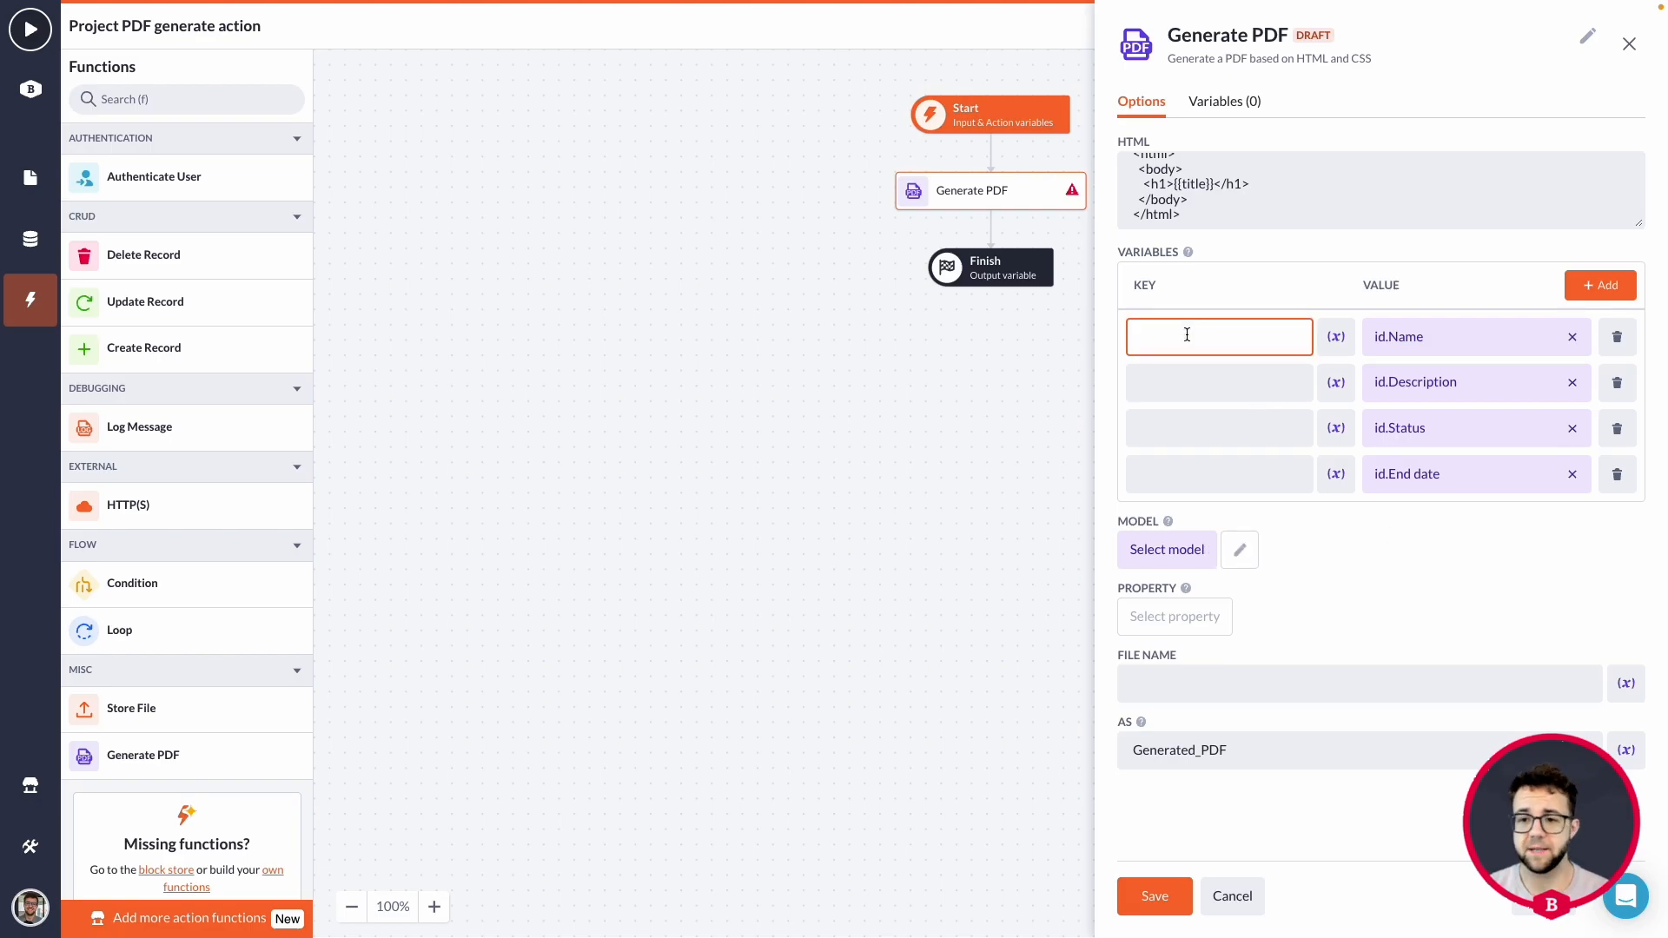
type("name")
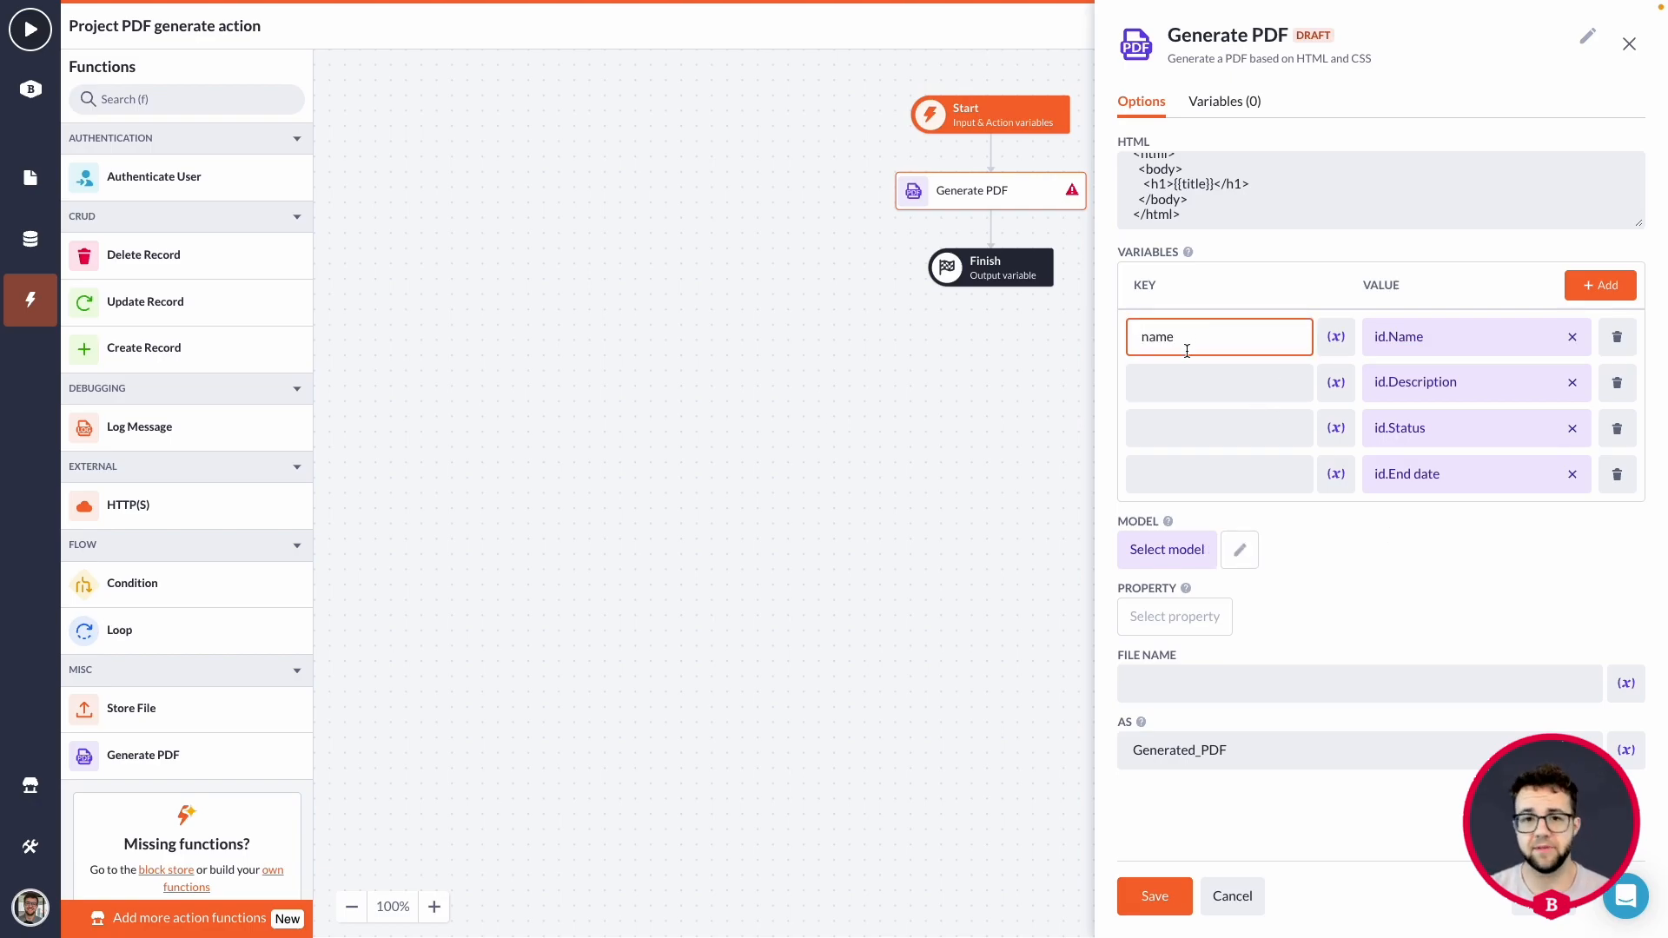
left_click(1204, 382)
type("desc")
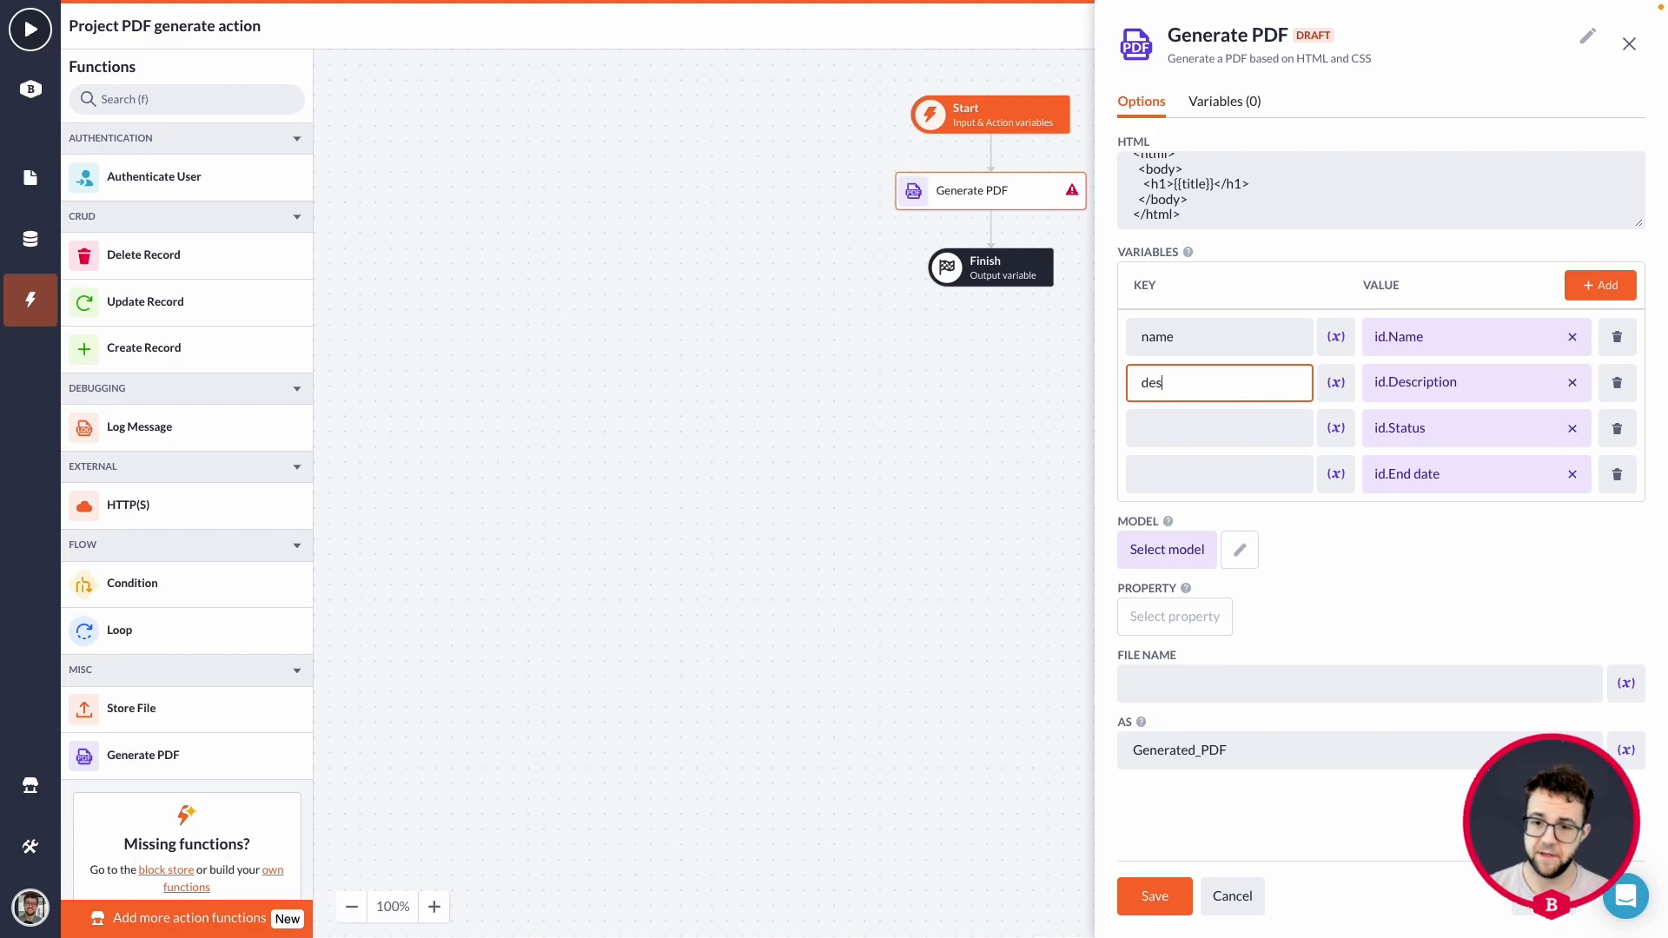
left_click(1228, 428)
type("status")
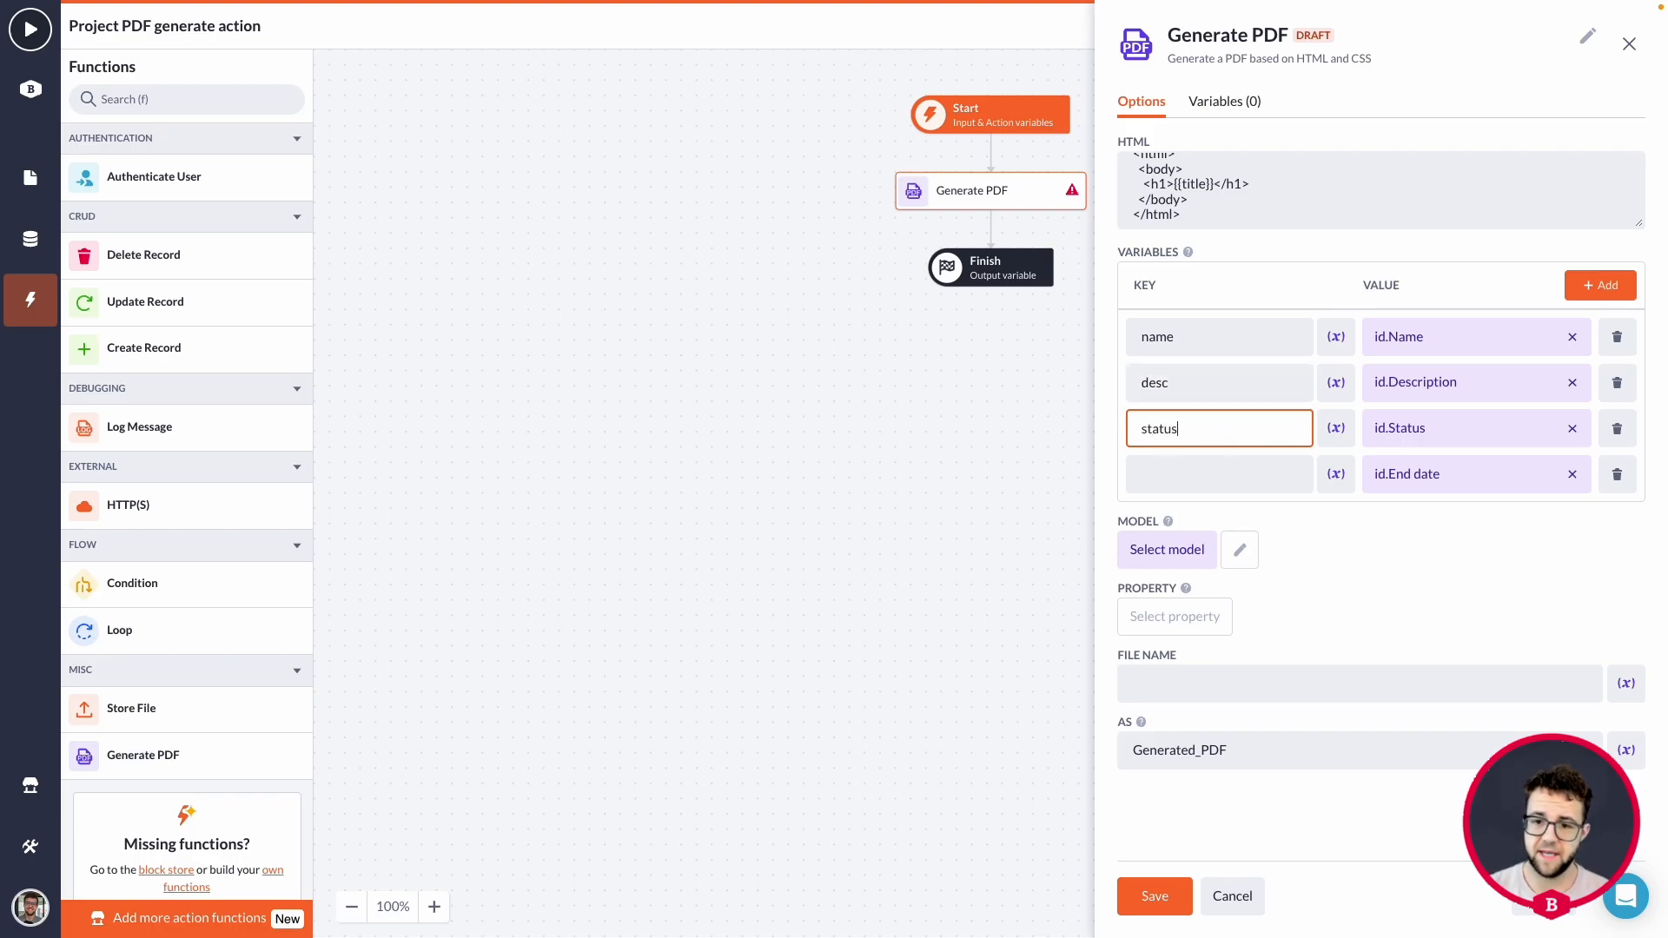
left_click(1228, 465)
type("end")
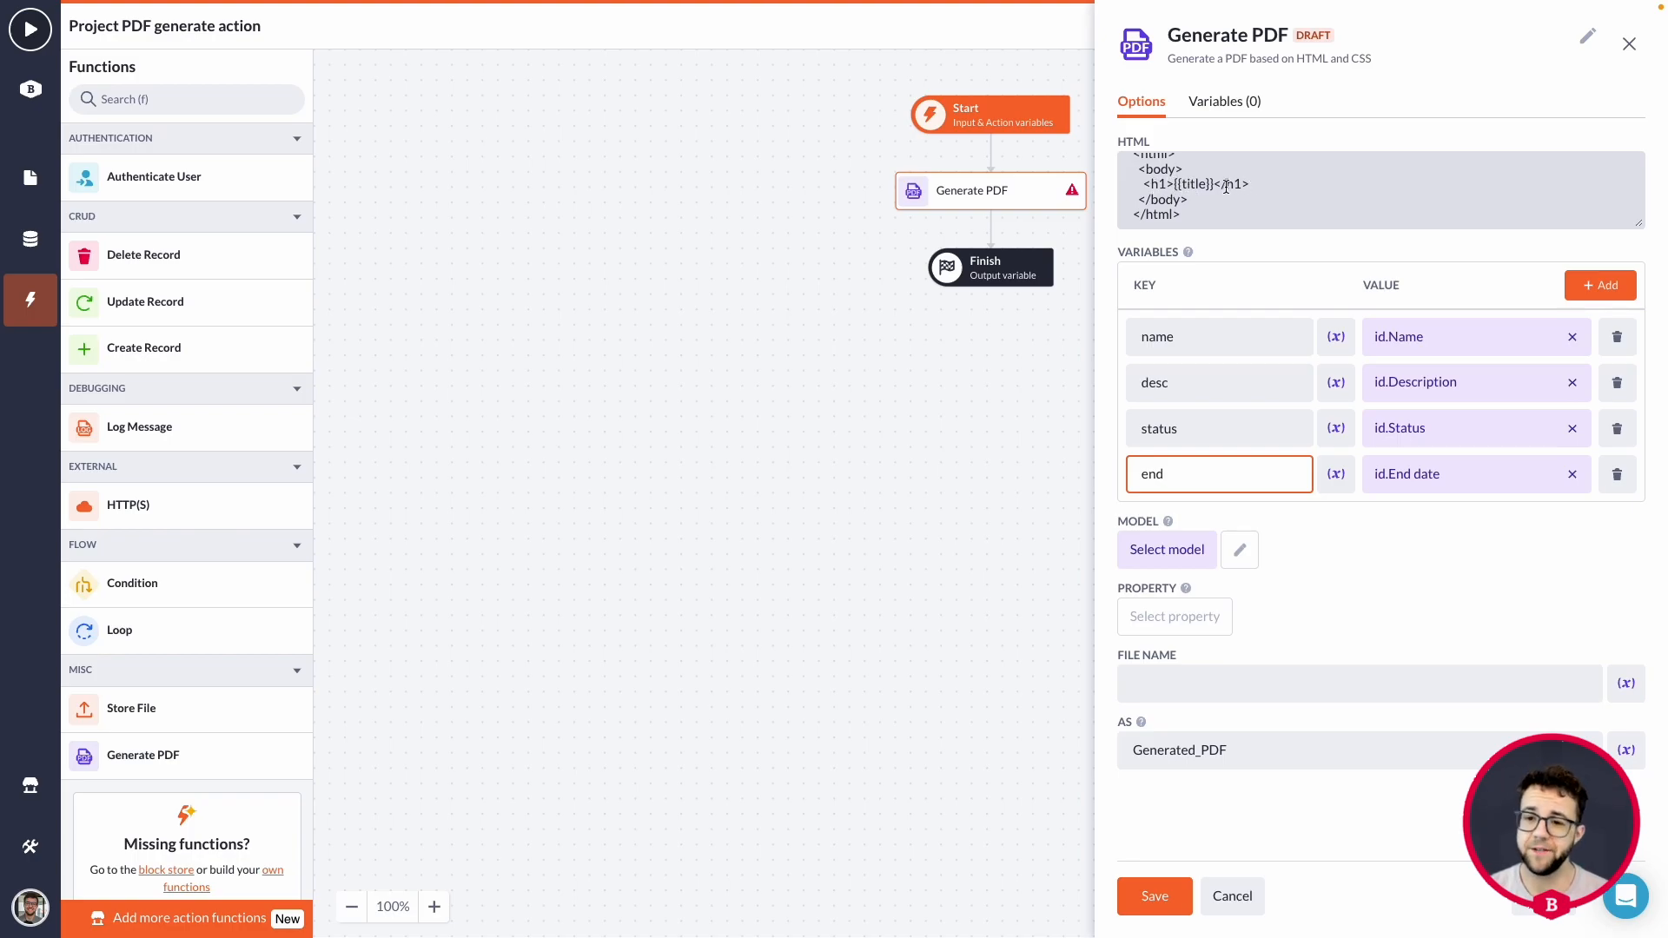
Change the h1 heading's placeholder in the HTML template to {{name}} and insert empty lines below the heading.
double_click(1196, 185)
type("name")
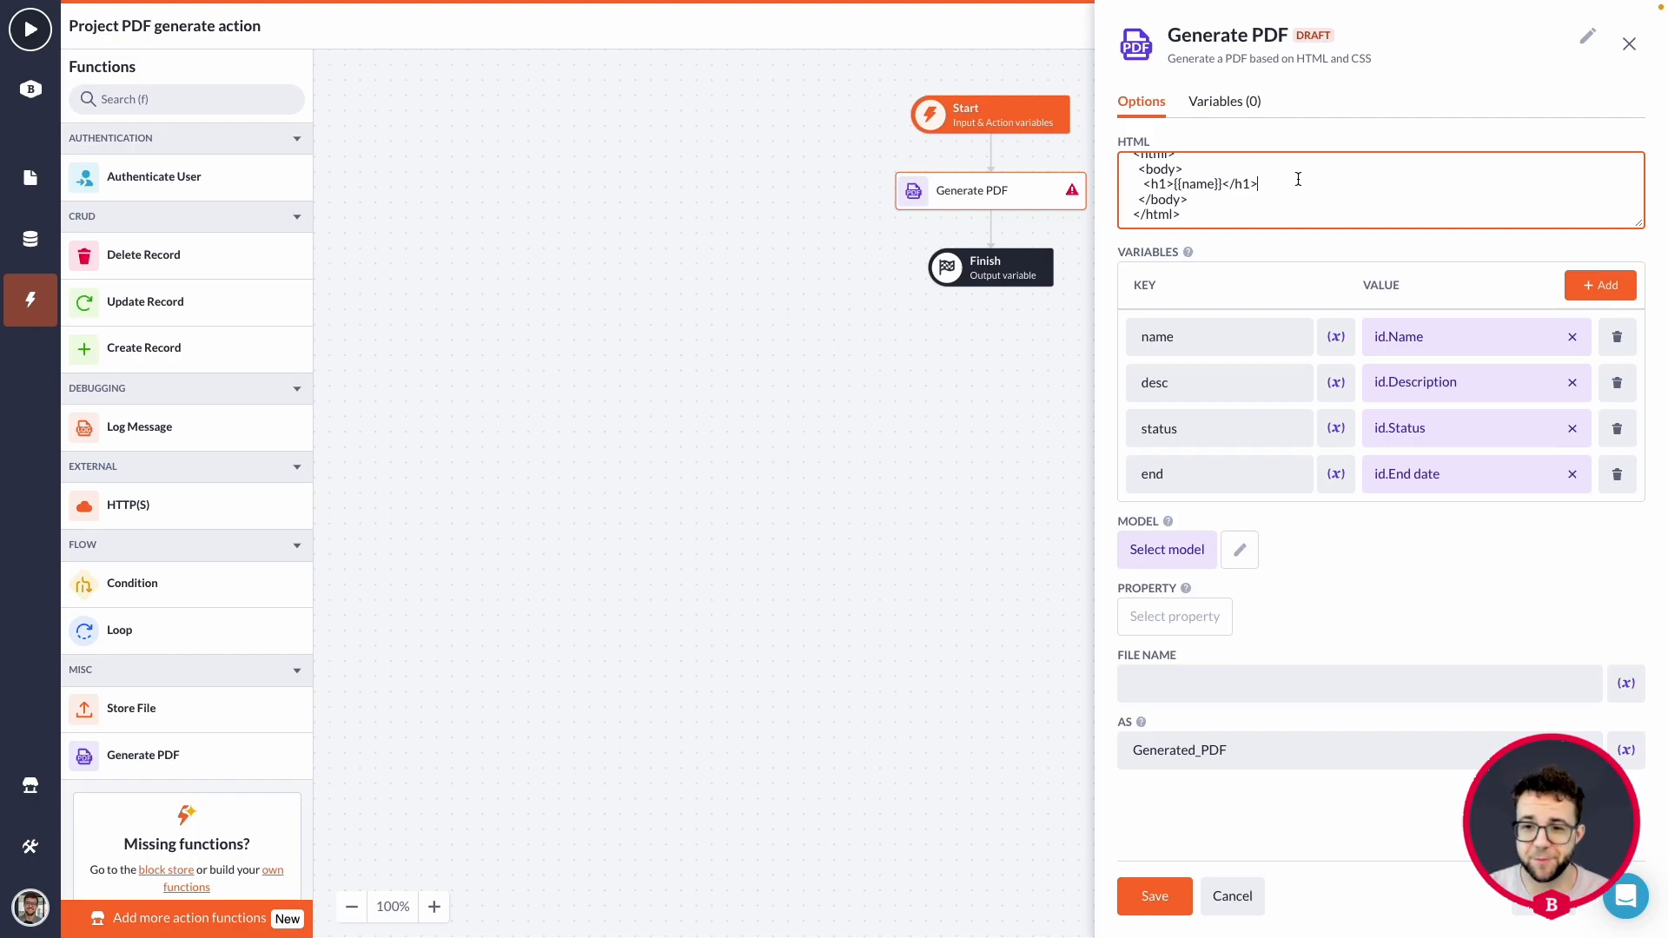
key("Return")
scroll(1216, 187, "up", 3)
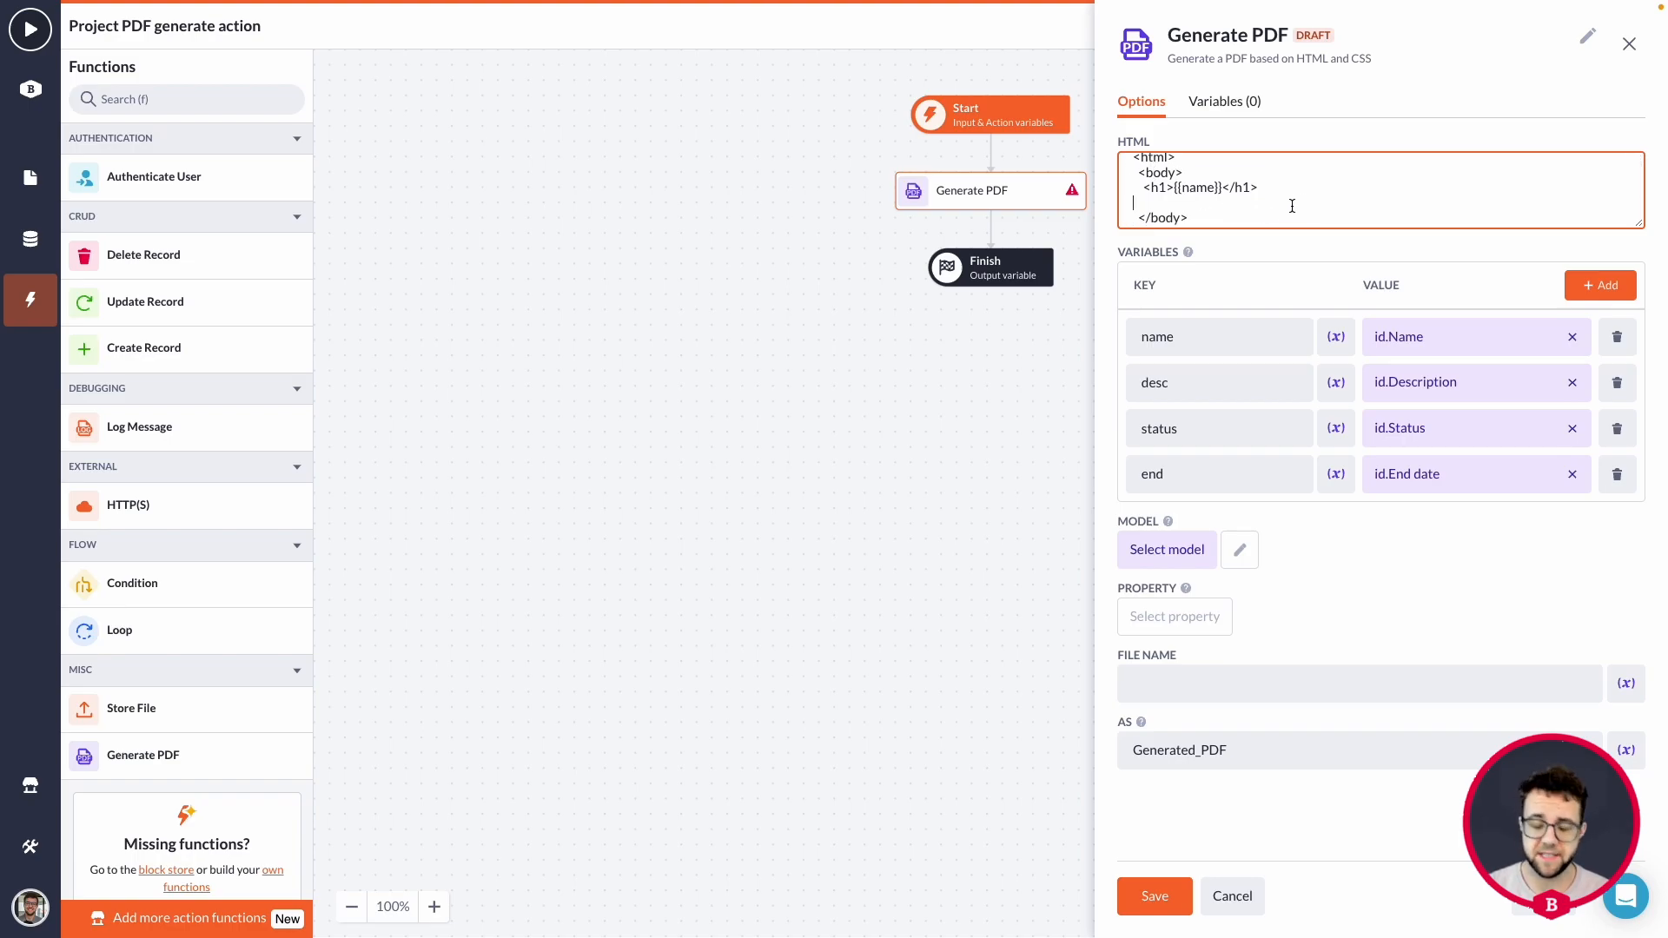
key("Return")
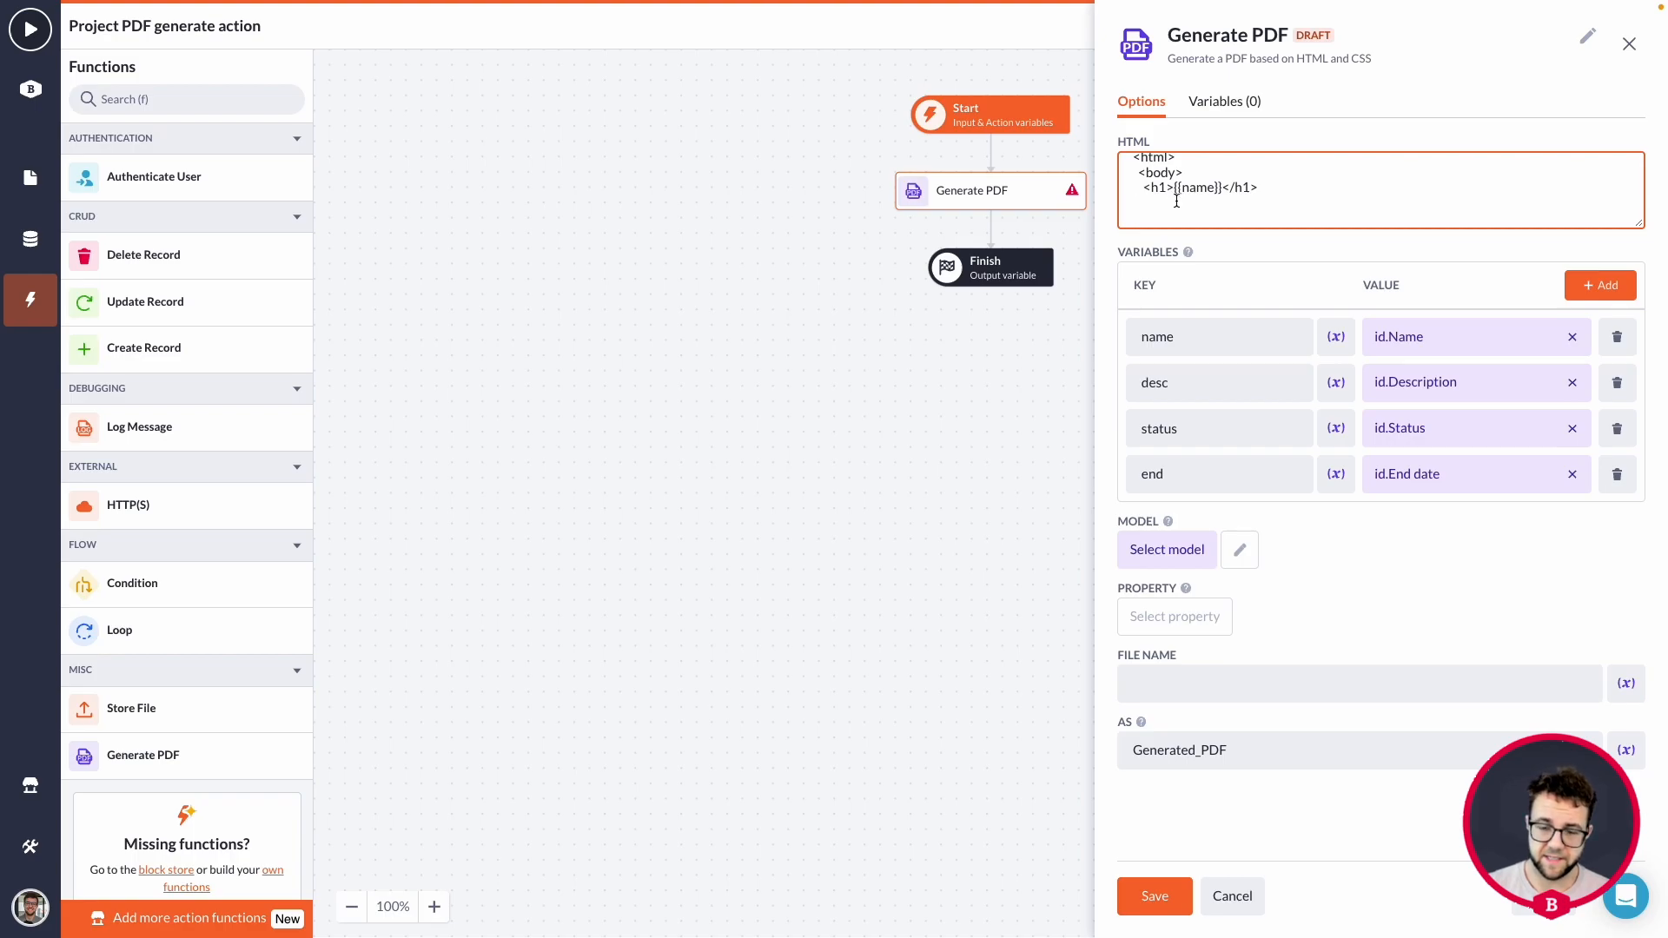
Below the heading in the HTML template, add the line "Description: <br>" followed by the line "{{desc}} <br>".
type("Desci")
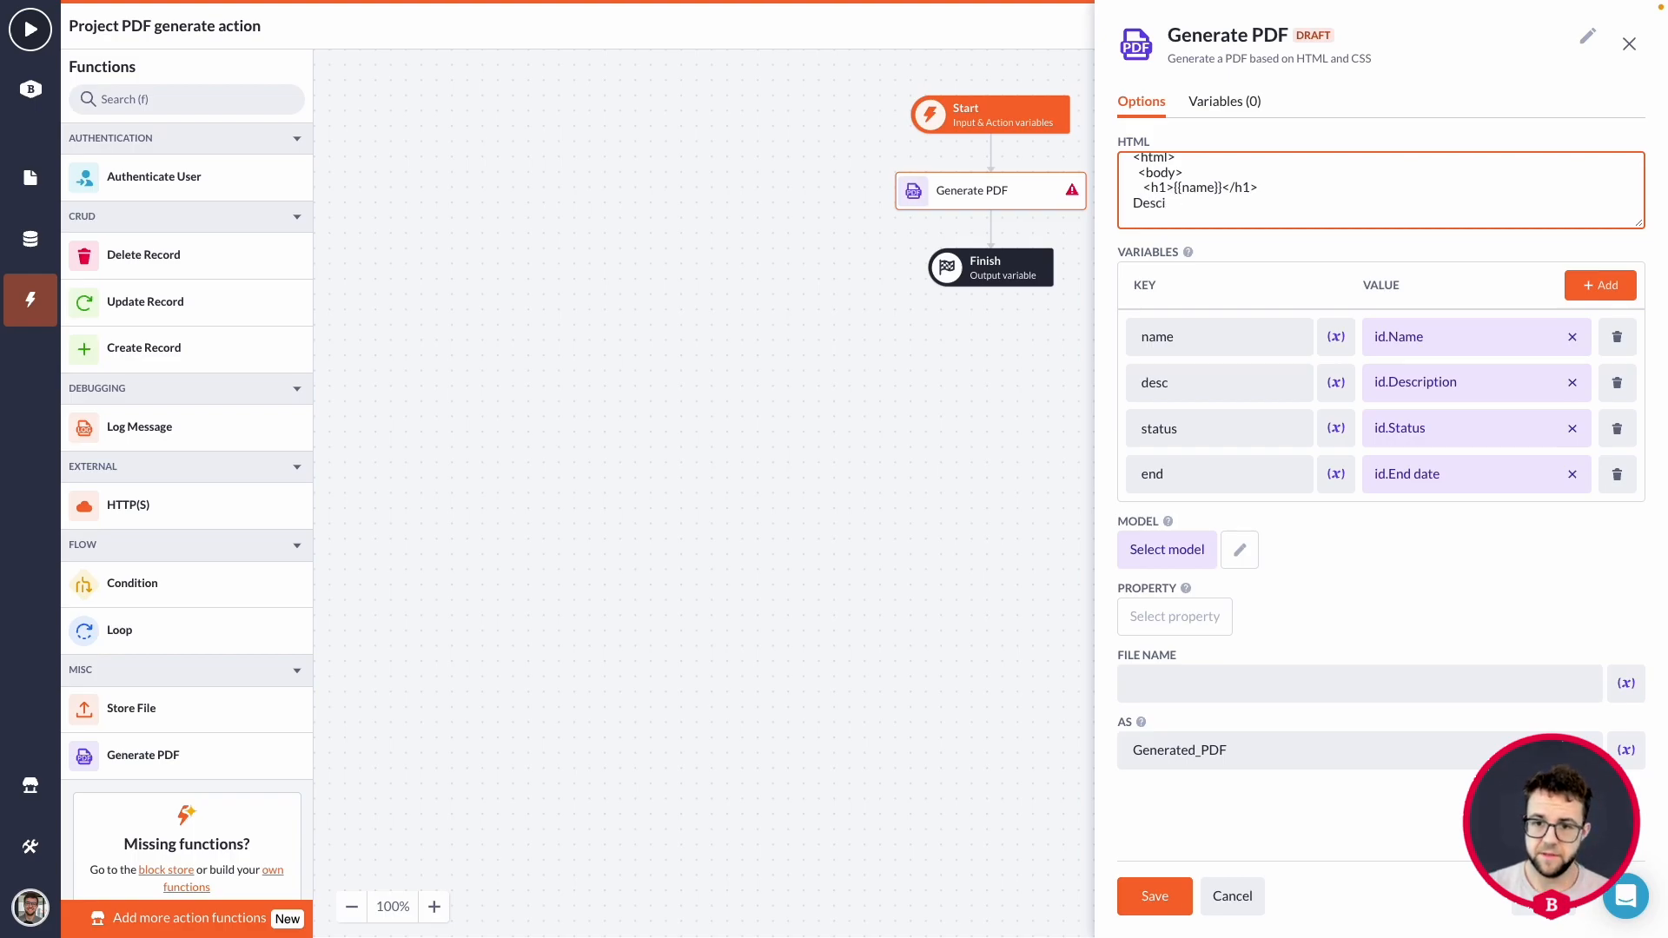
type("iption")
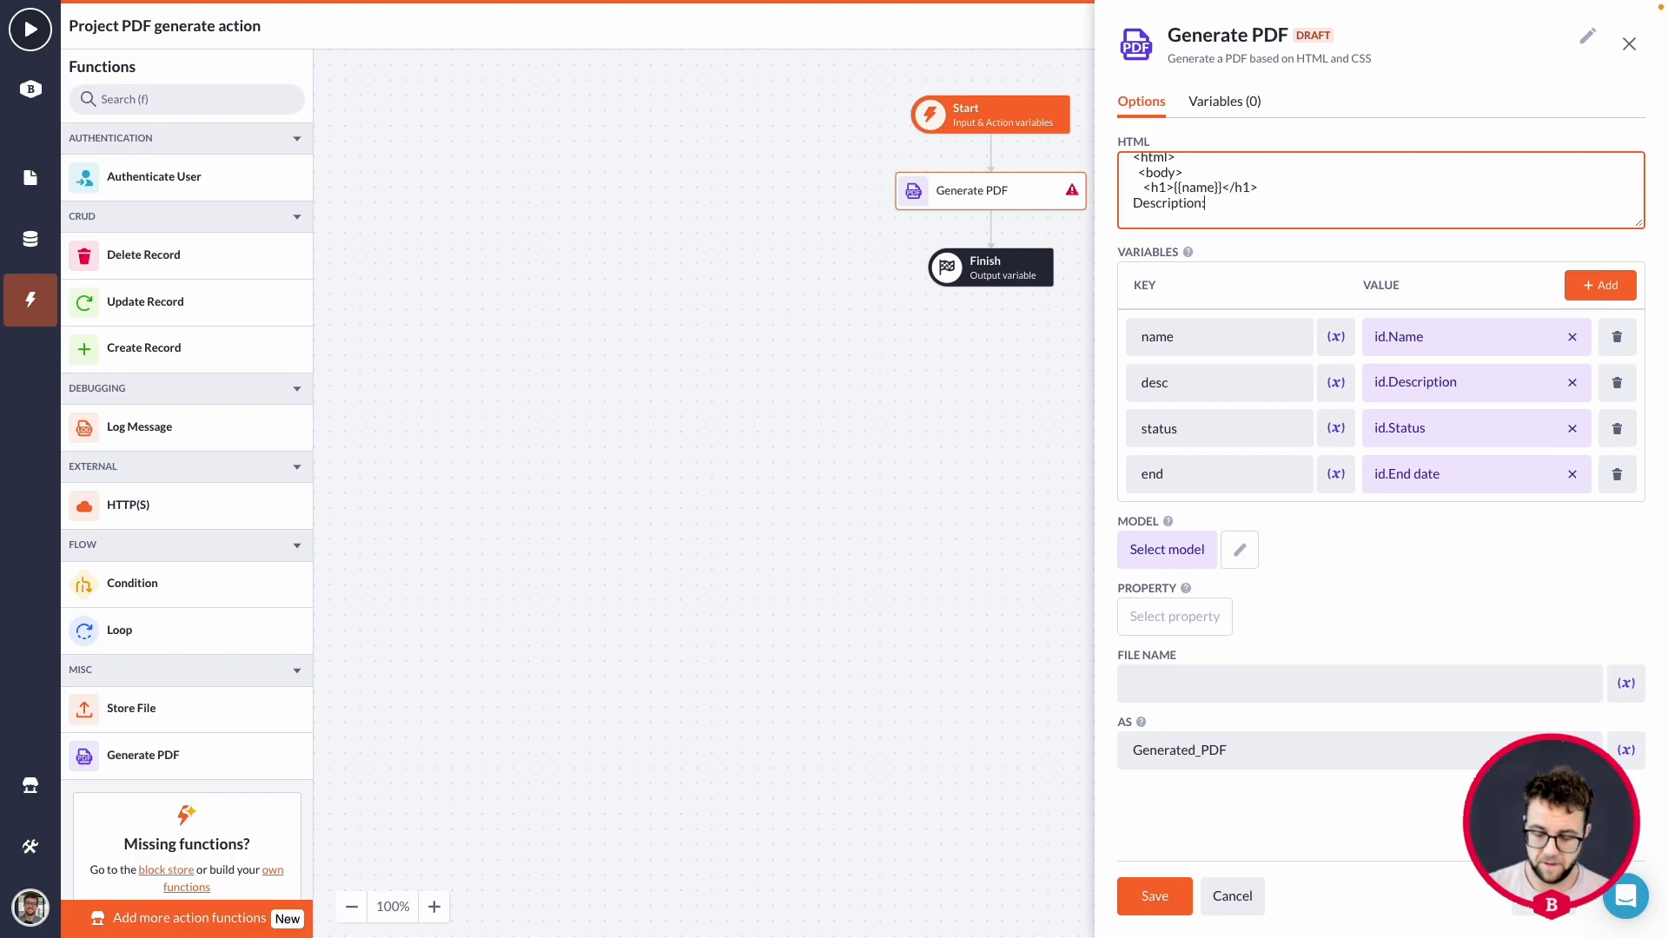
type(": <br>")
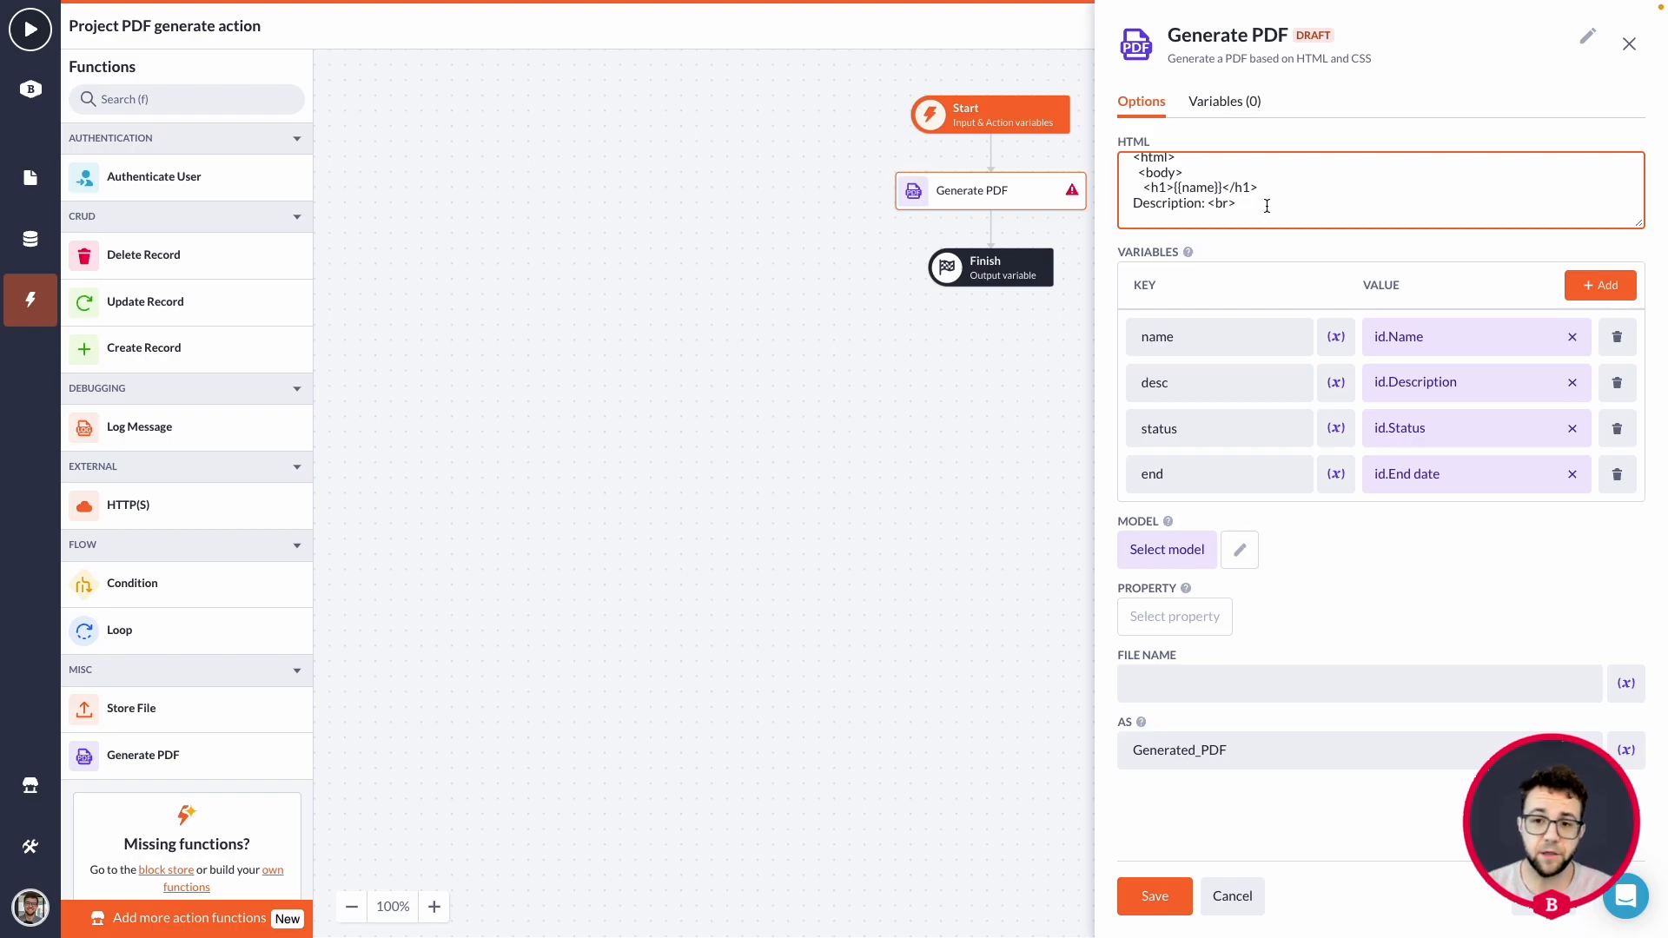
scroll(1267, 206, "down", 1)
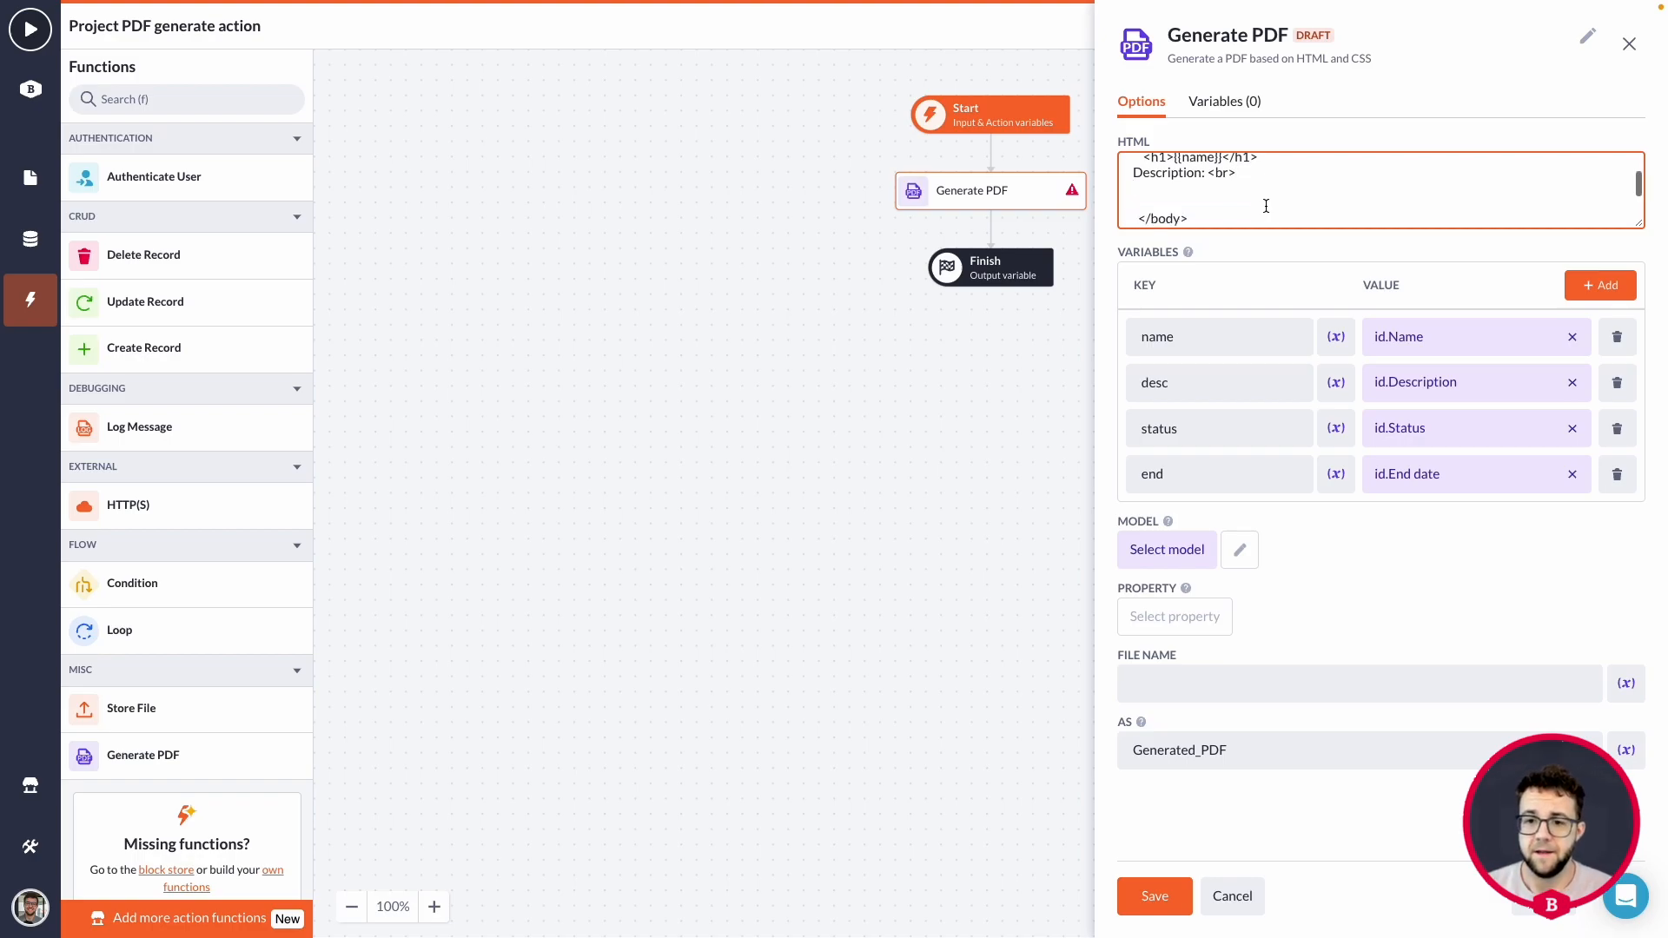
type("{{desc}} <br>")
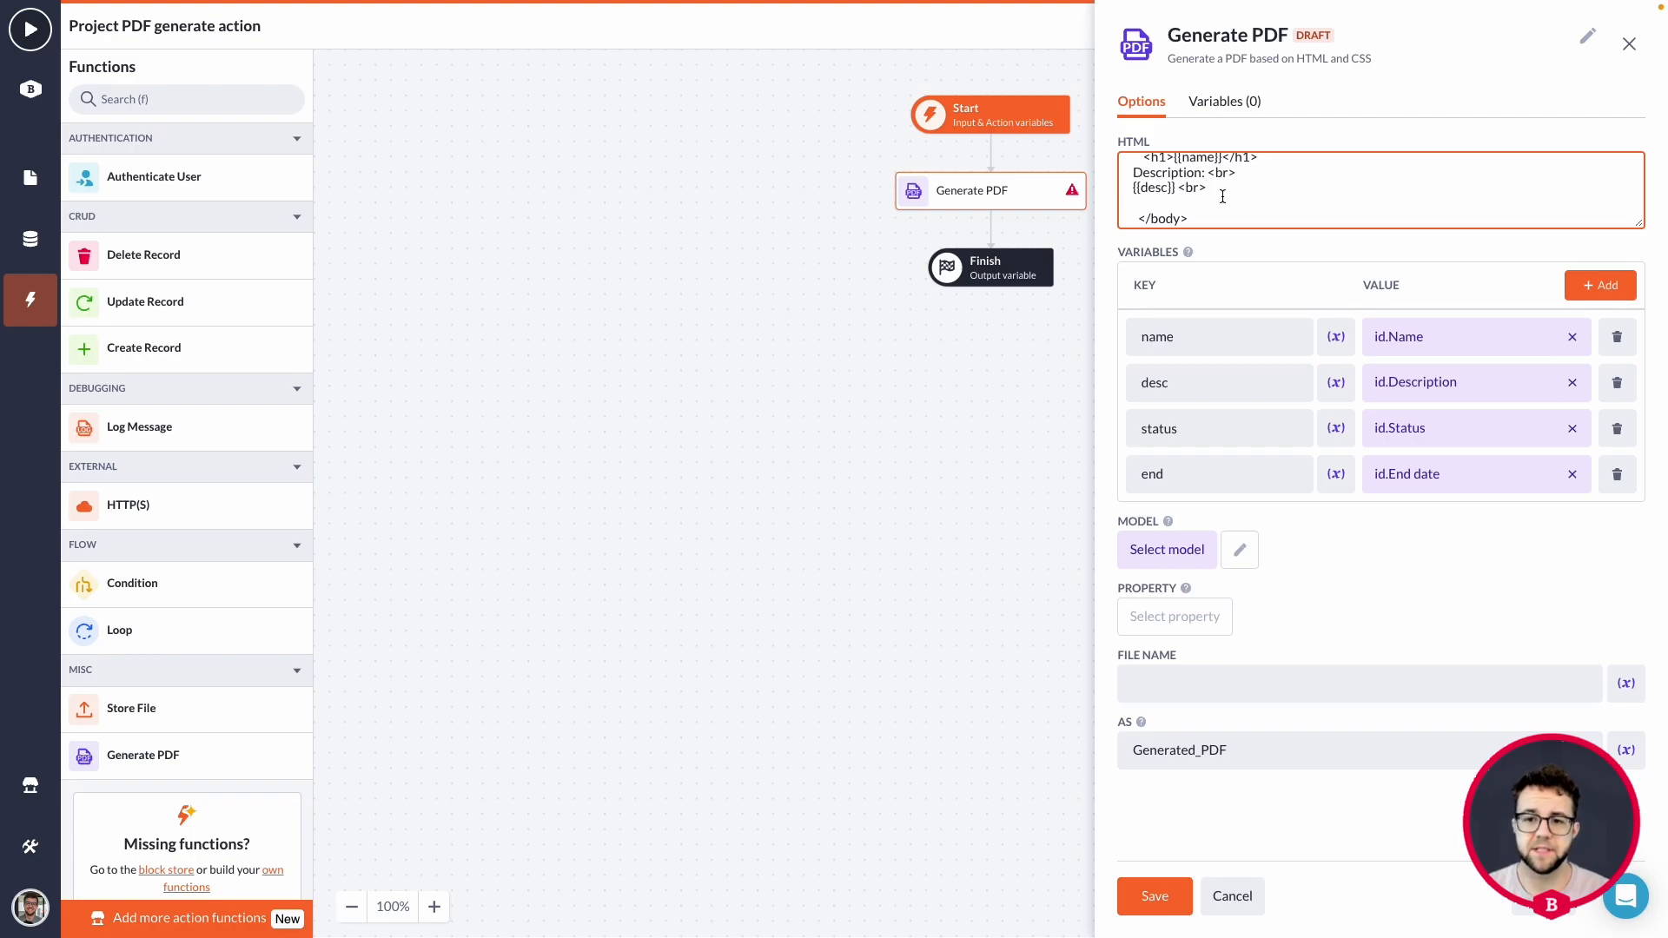
Insert a "<br>" line between the h1 heading and the Description line of the HTML template.
scroll(1216, 188, "up", 1)
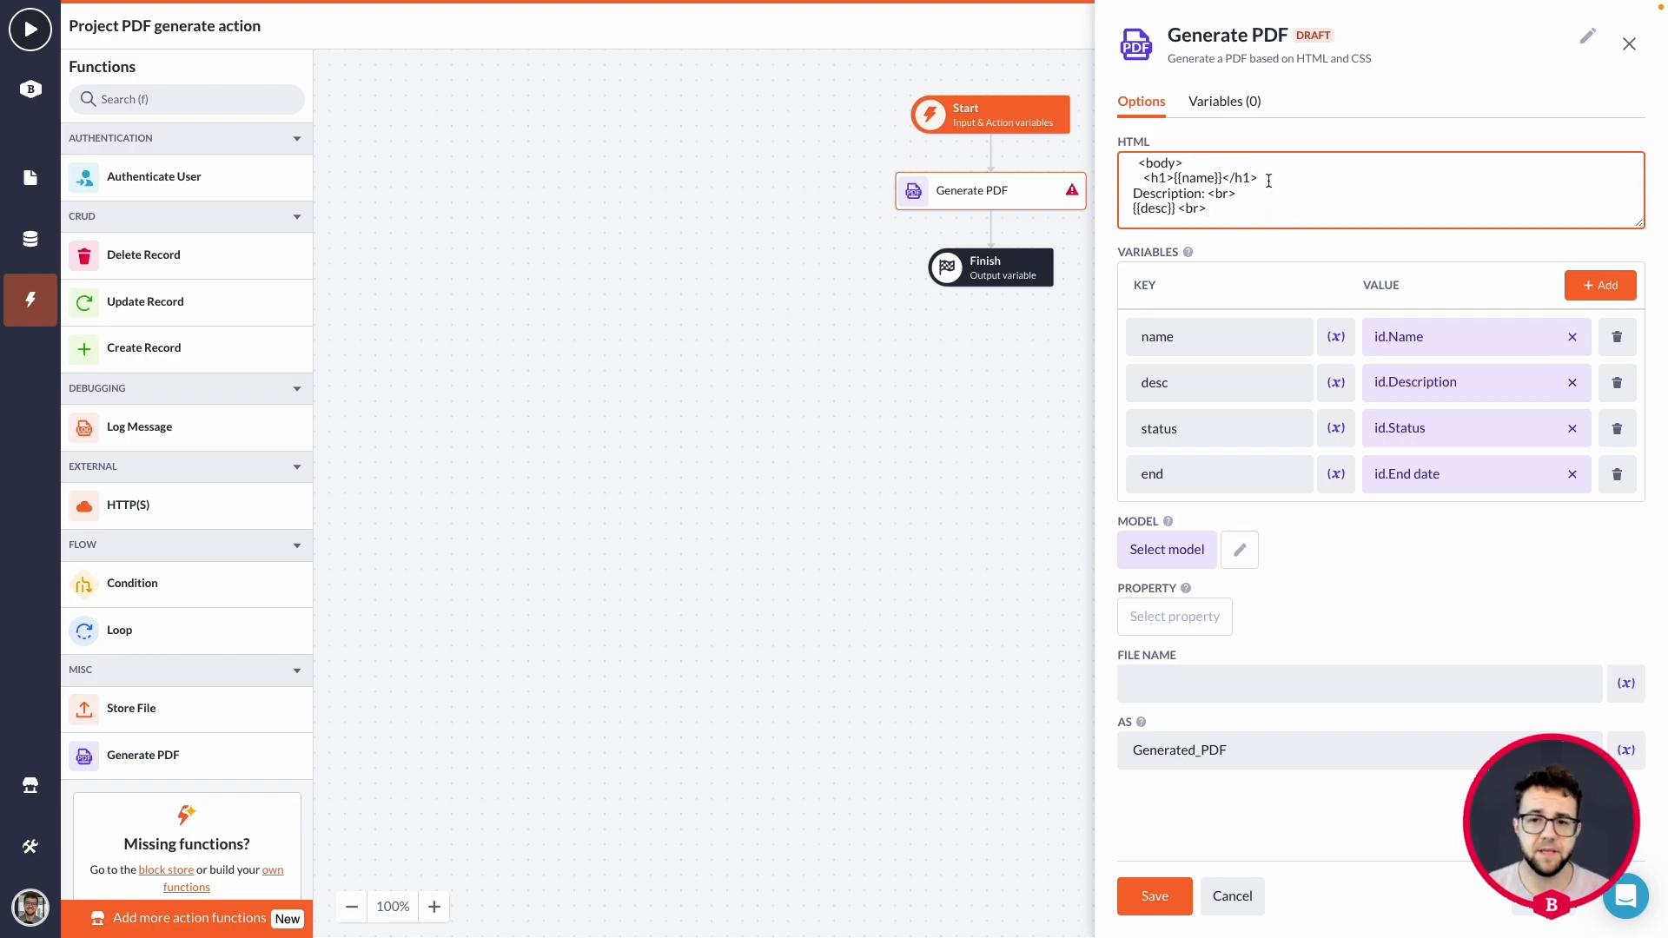
key("Return")
type("<br>")
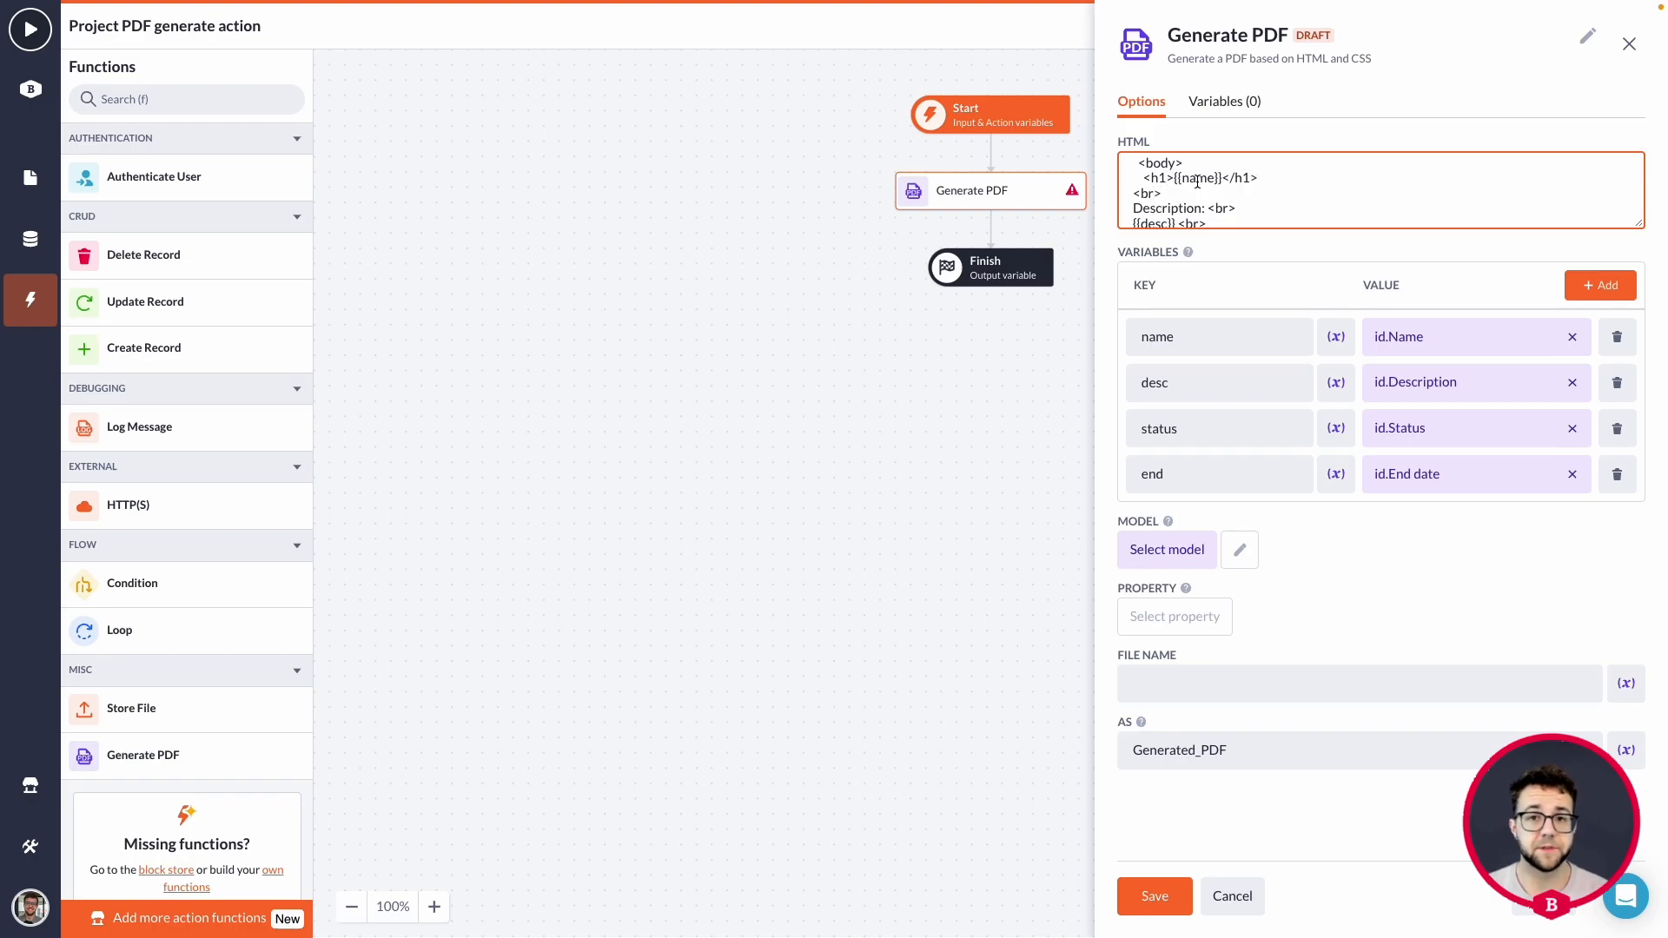
Enlarge the HTML text area so that the whole template fits in it.
scroll(1200, 180, "down", 1)
scroll(1200, 180, "down", 1)
scroll(1186, 191, "up", 3)
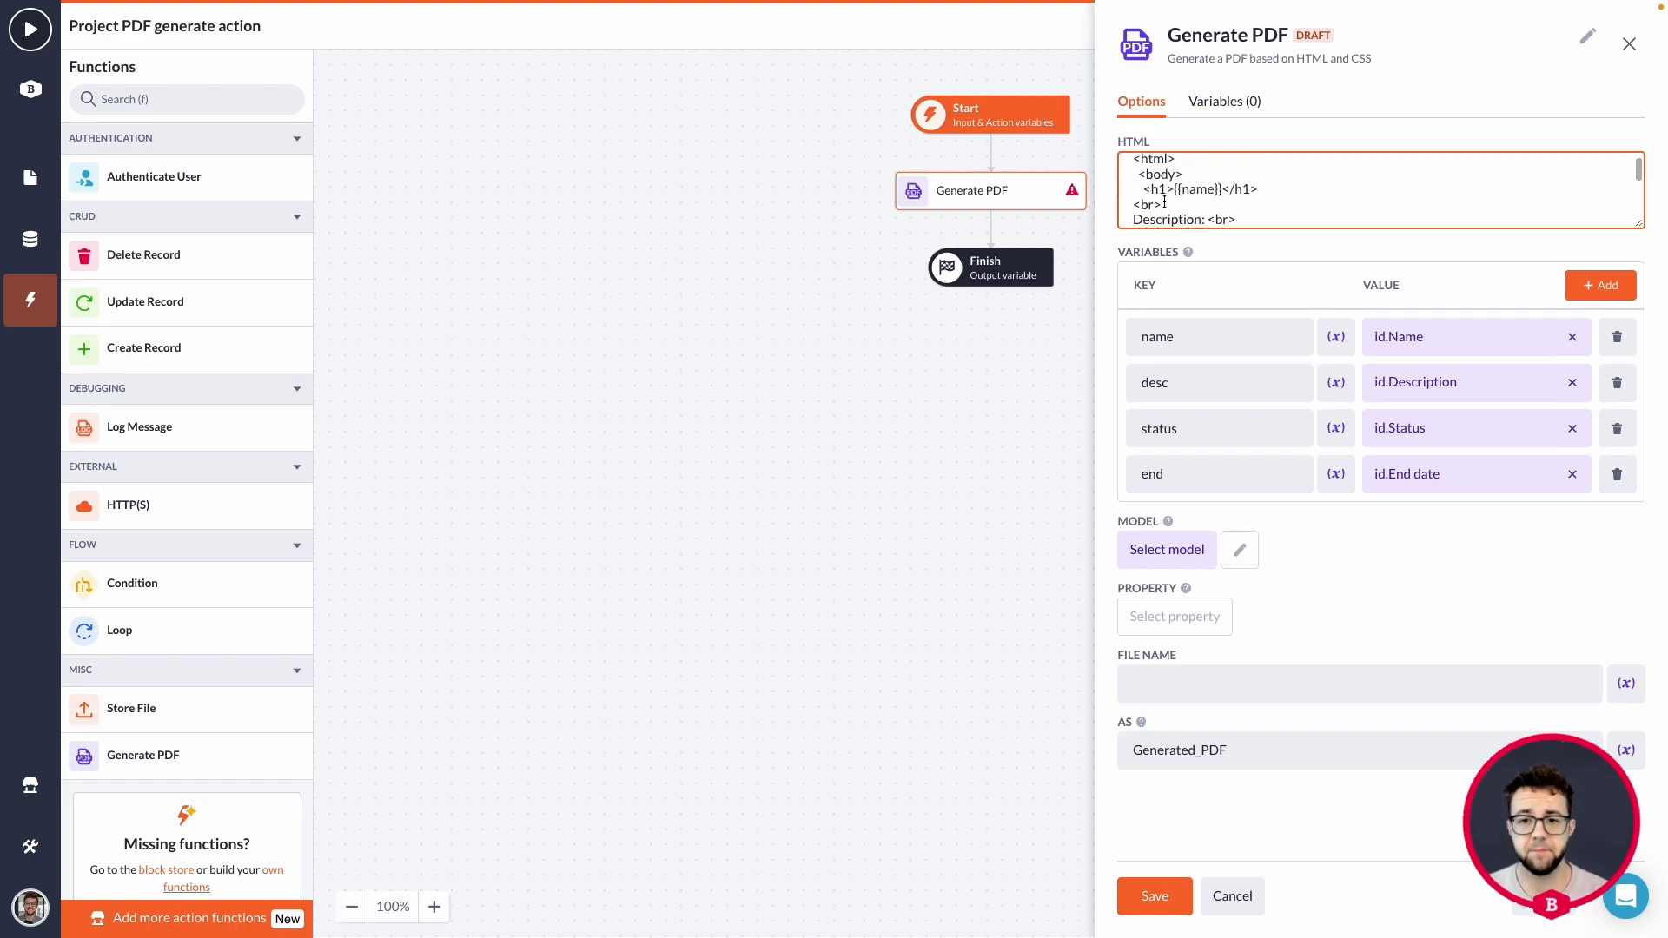
scroll(1174, 200, "down", 1)
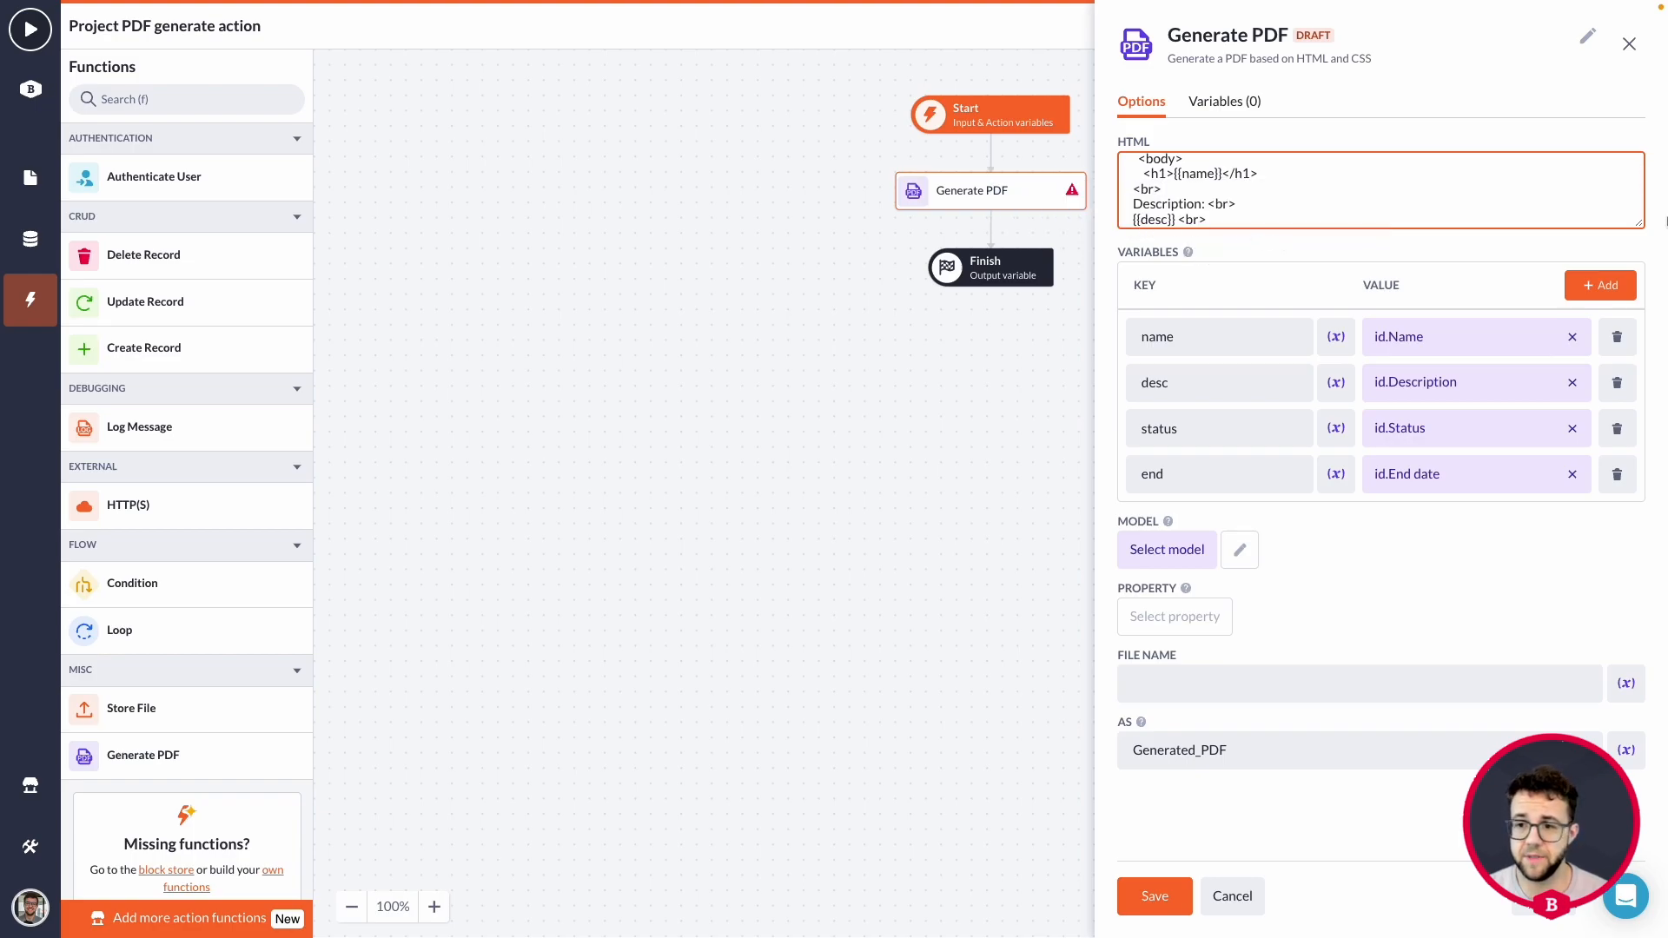
left_click_drag(1640, 222, 1640, 332)
scroll(1277, 231, "down", 1)
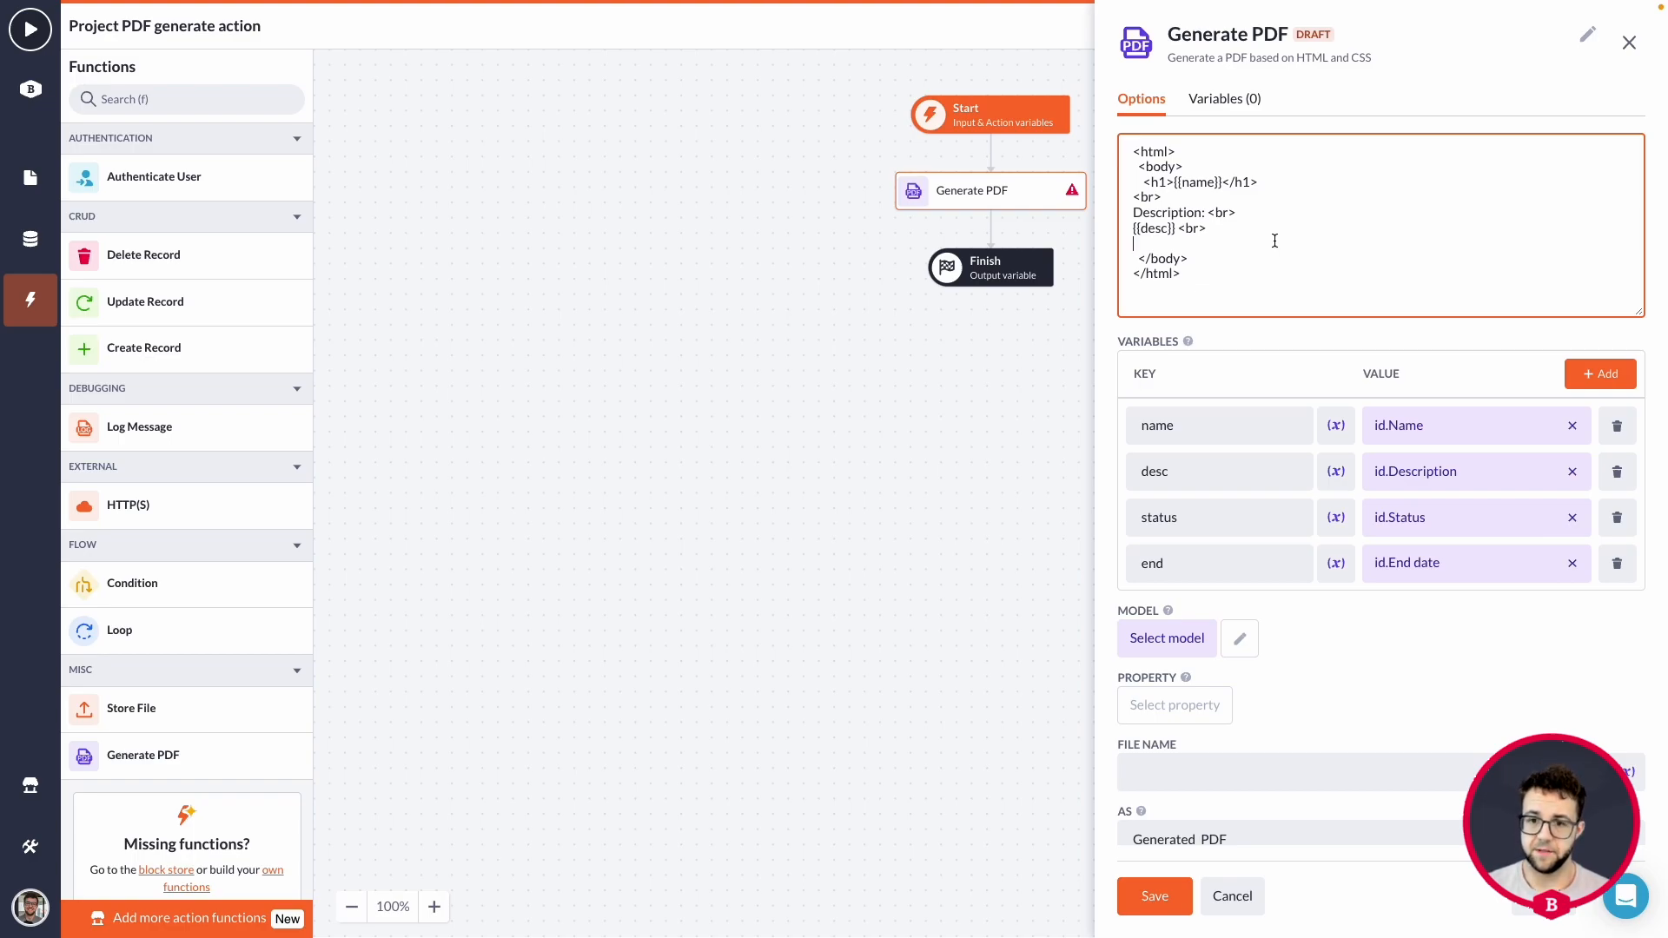
Add another "<br>" line and a new empty line below the {{desc}} line in the HTML template.
left_click(1274, 240)
type("<br>")
key("Return")
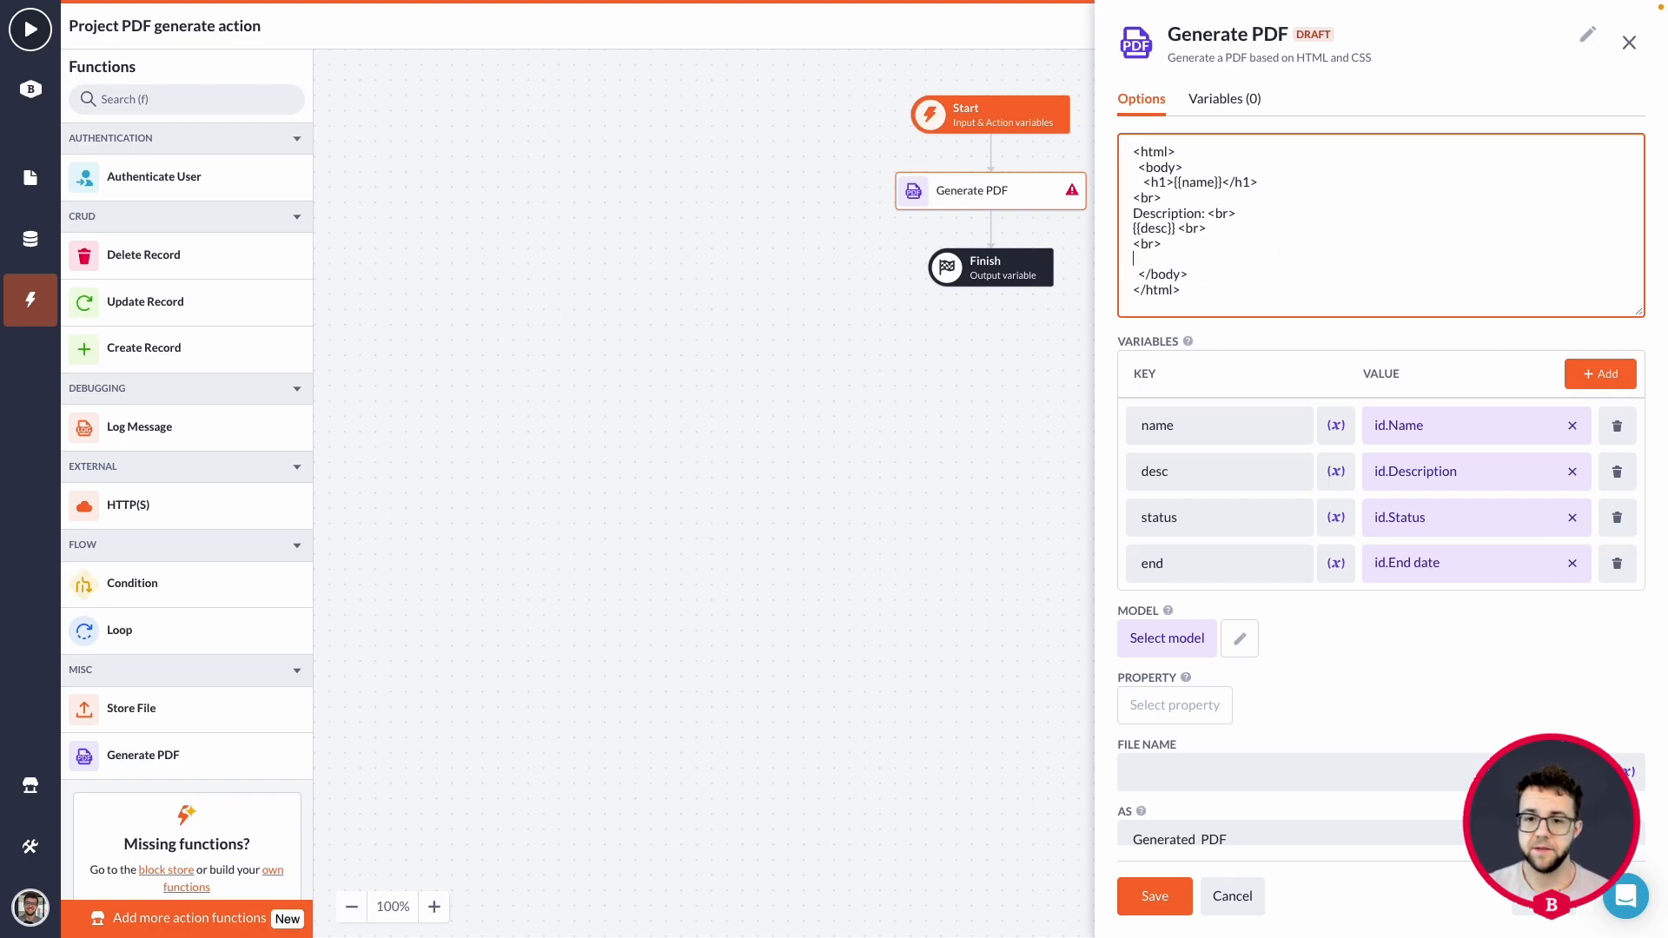
scroll(1278, 241, "down", 1)
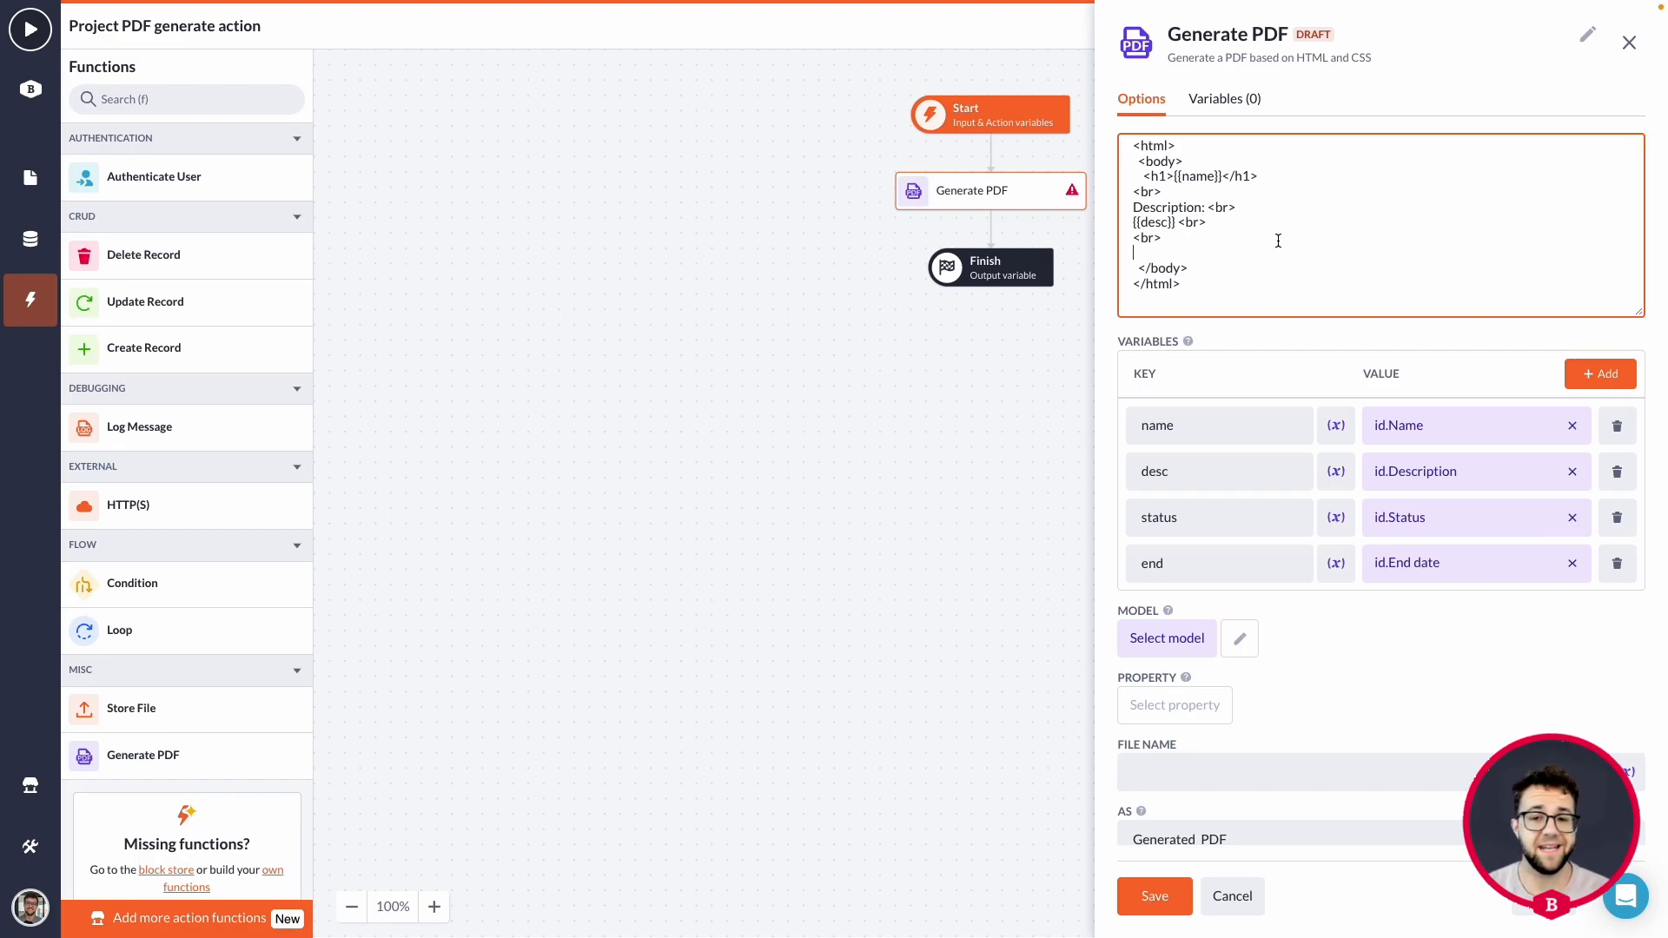
Below the last "<br>" in the HTML template, add the line "The status of the project is: {{status}}" followed by a new line.
key("Return")
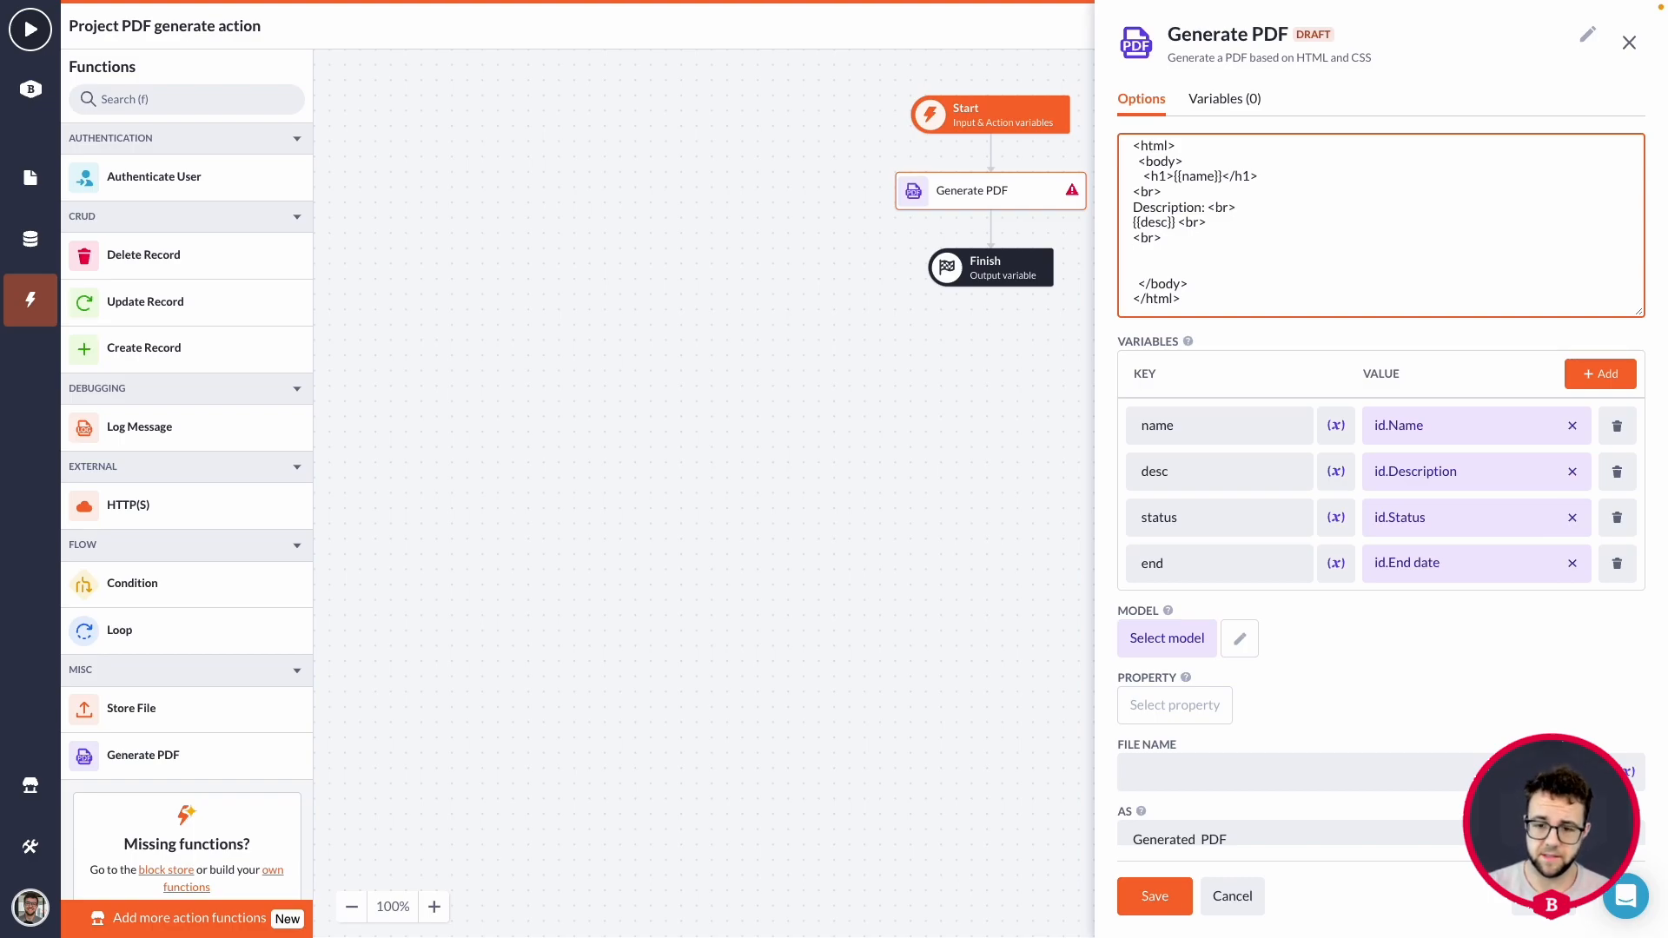
type("The statu")
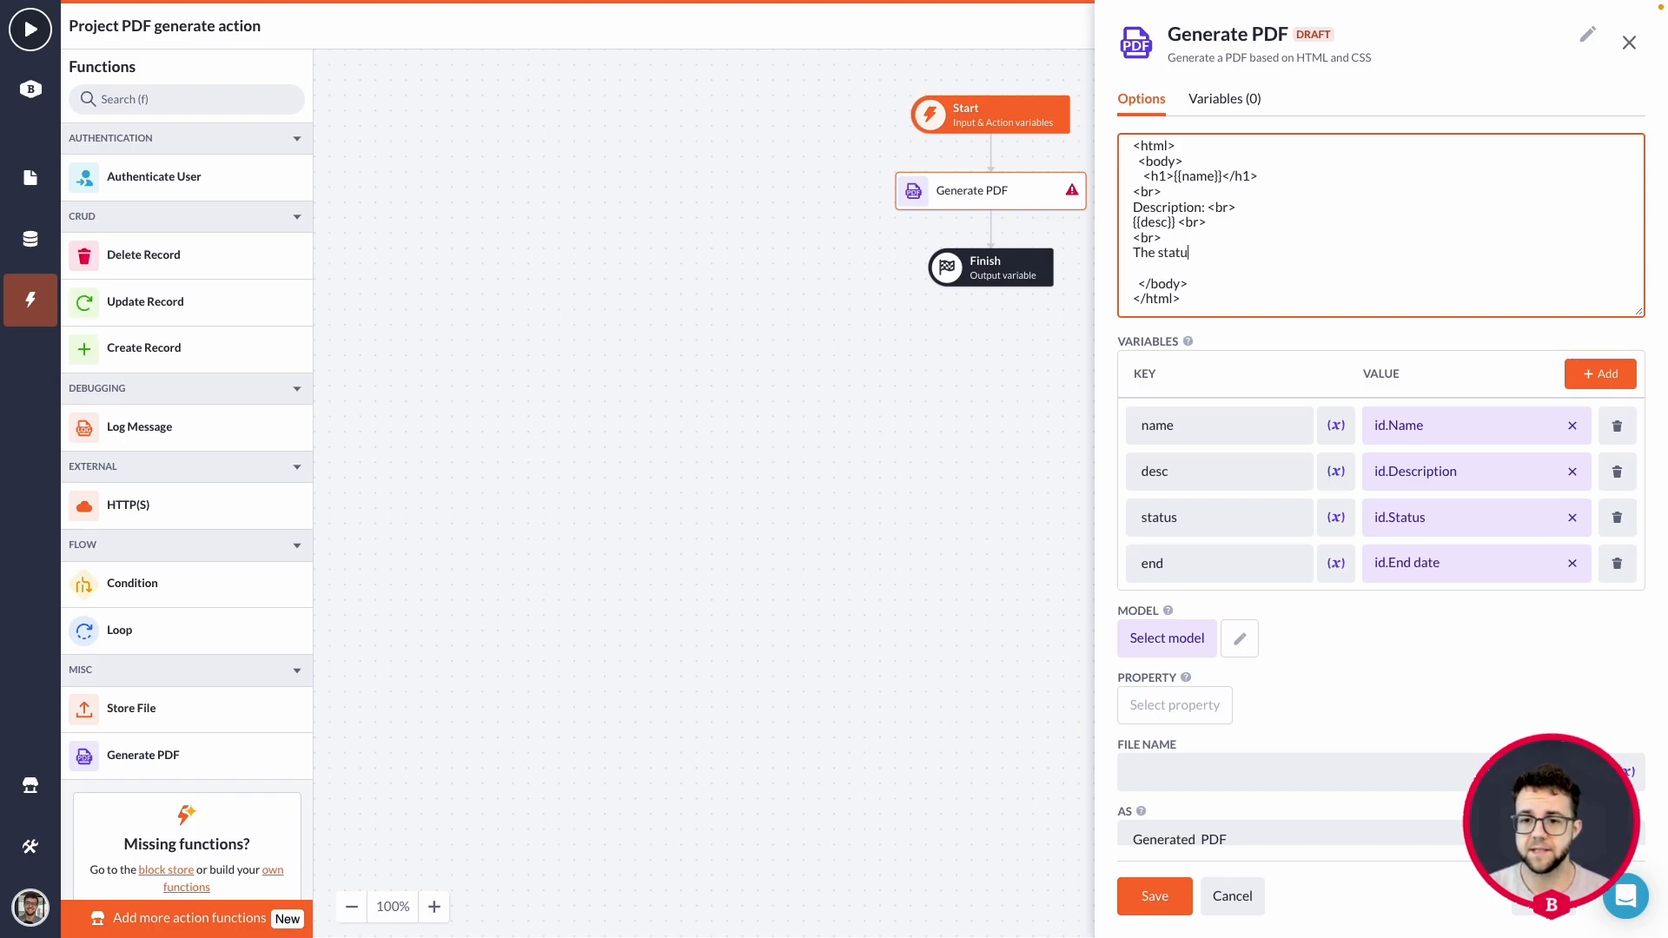
type("s of the proje")
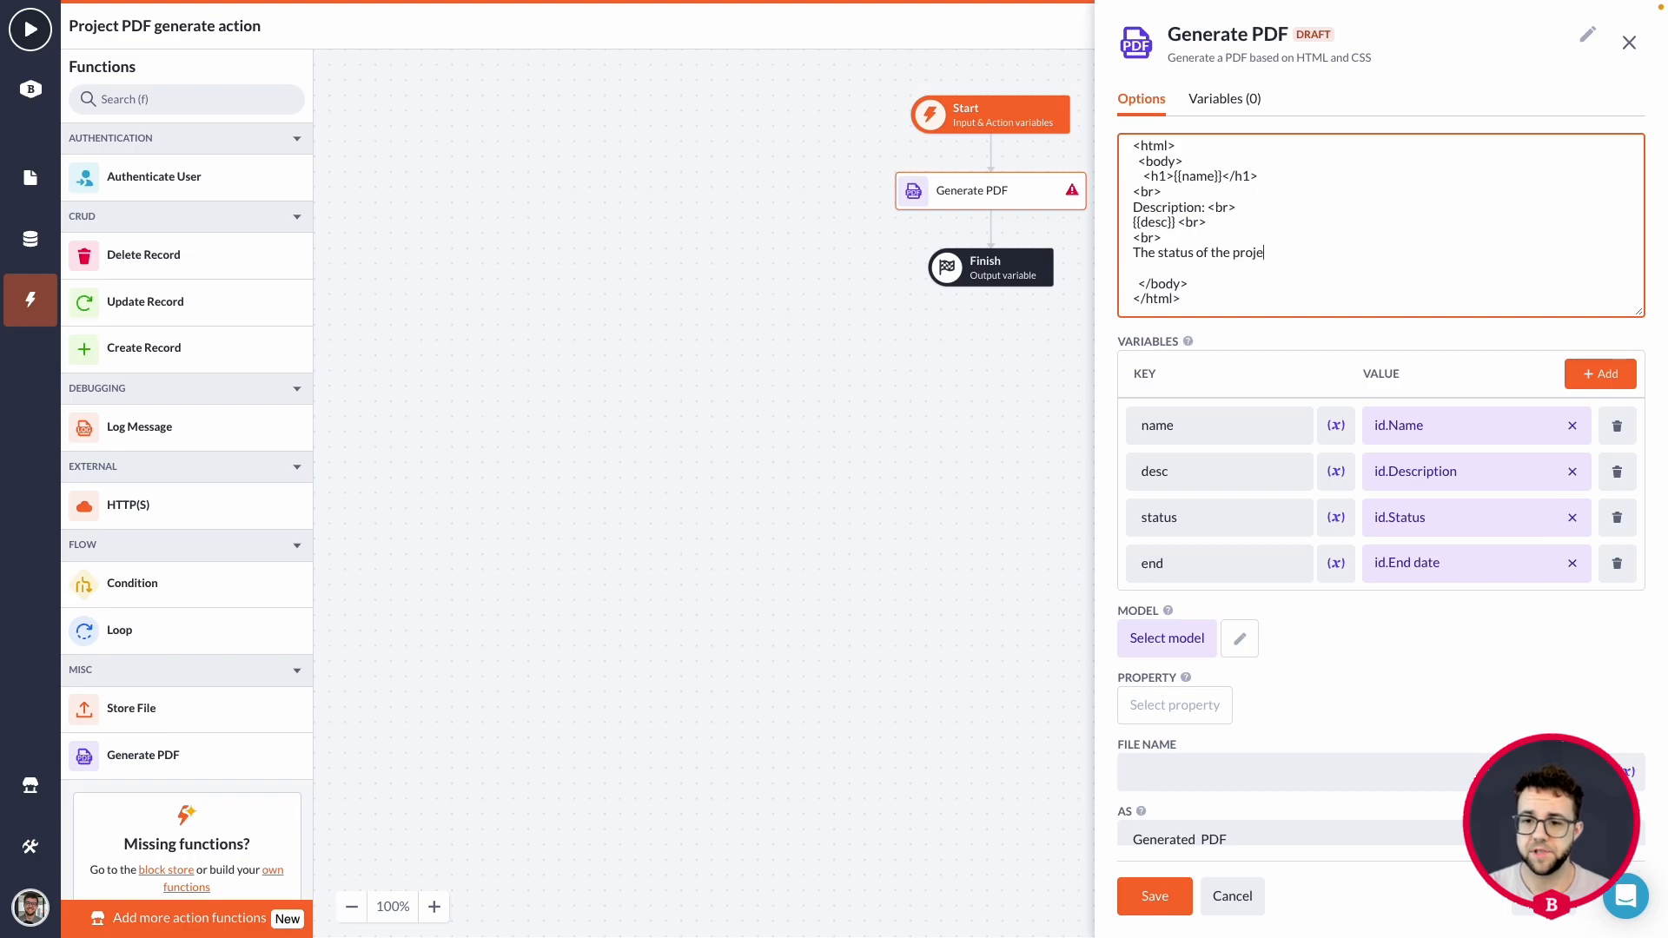
type("ct is: {{status}}")
key("Return")
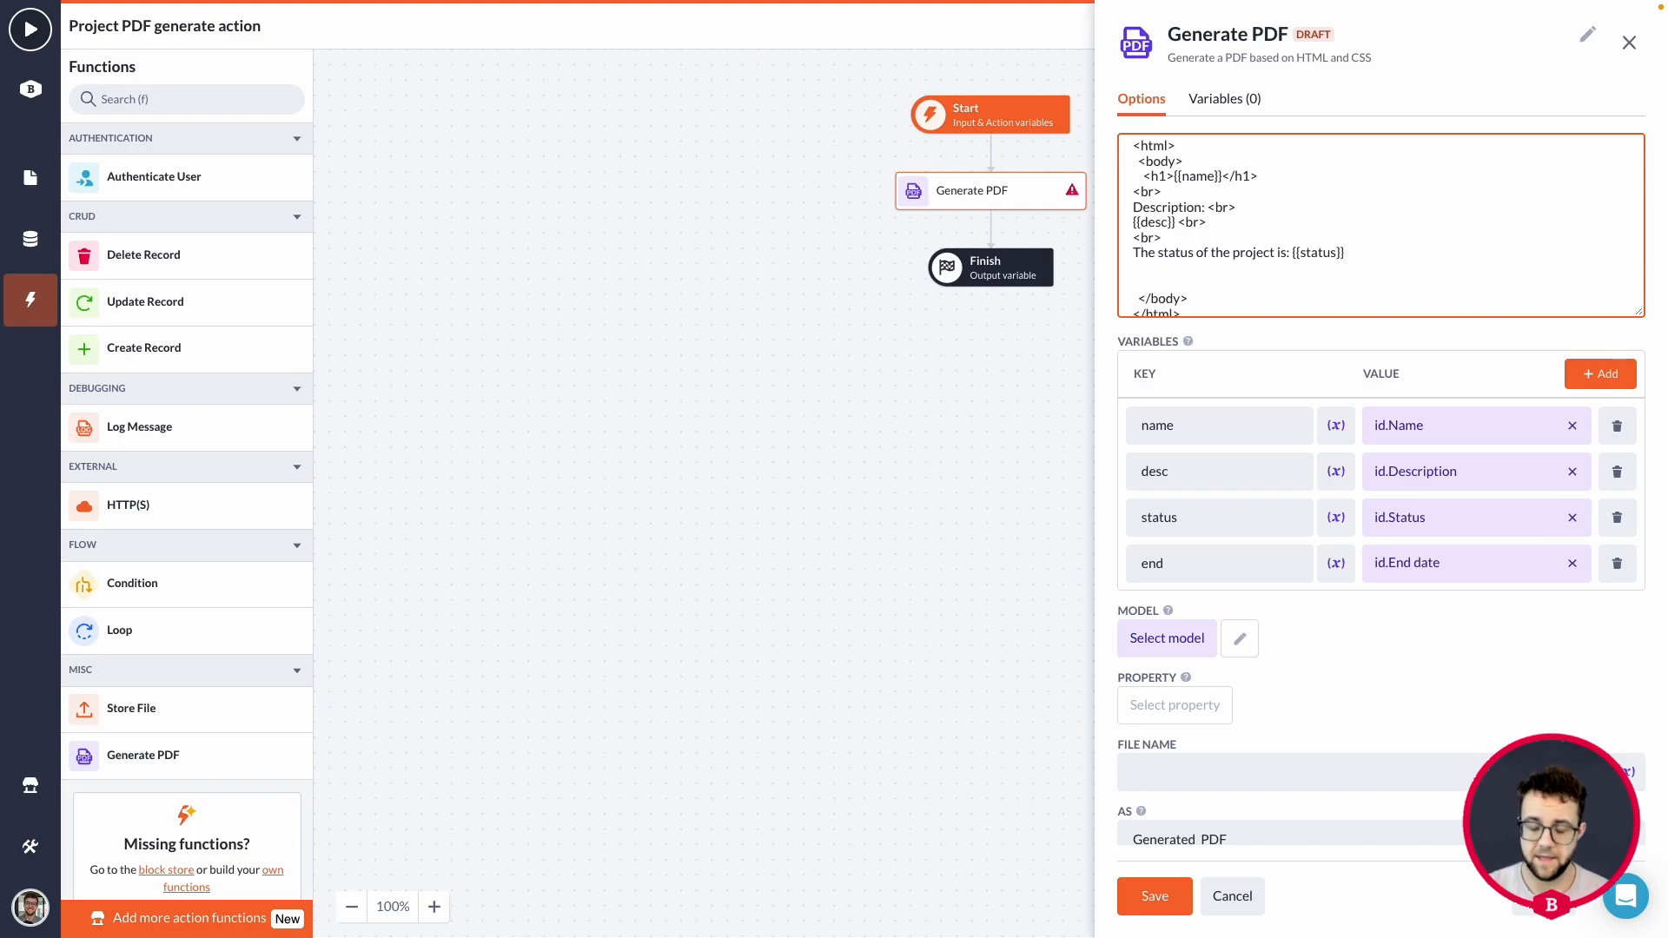
Add the line "The end date of the project is: {{end}}" to the template and end both it and the status line with "<br>".
type("The end date of the project is")
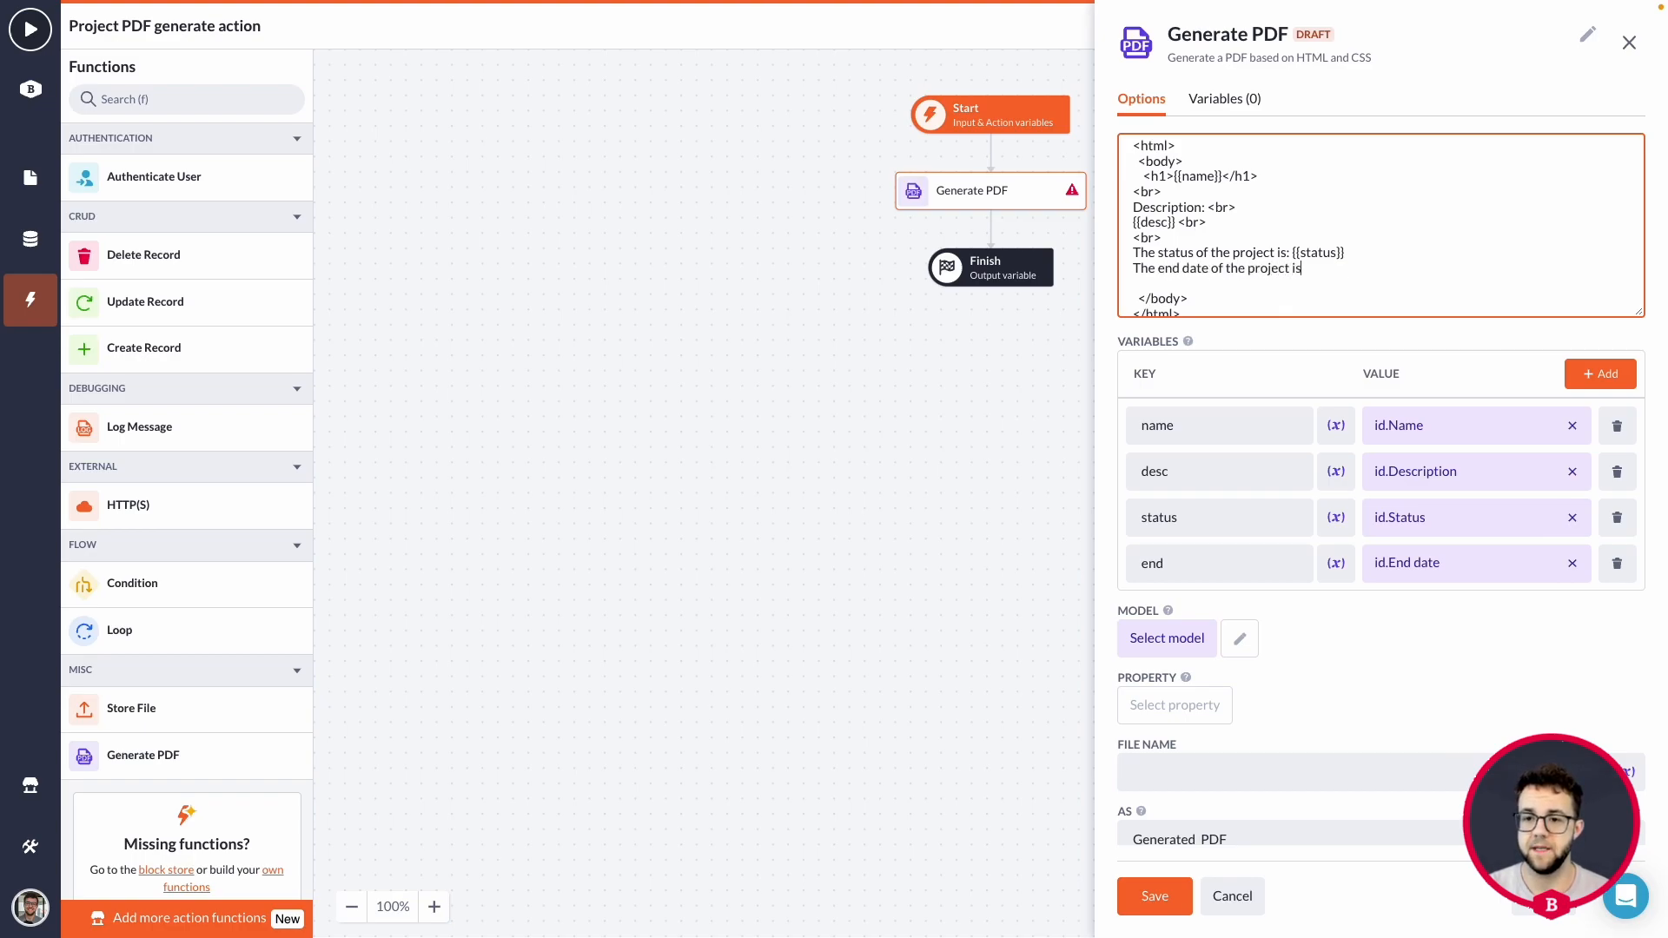
type(": {{end")
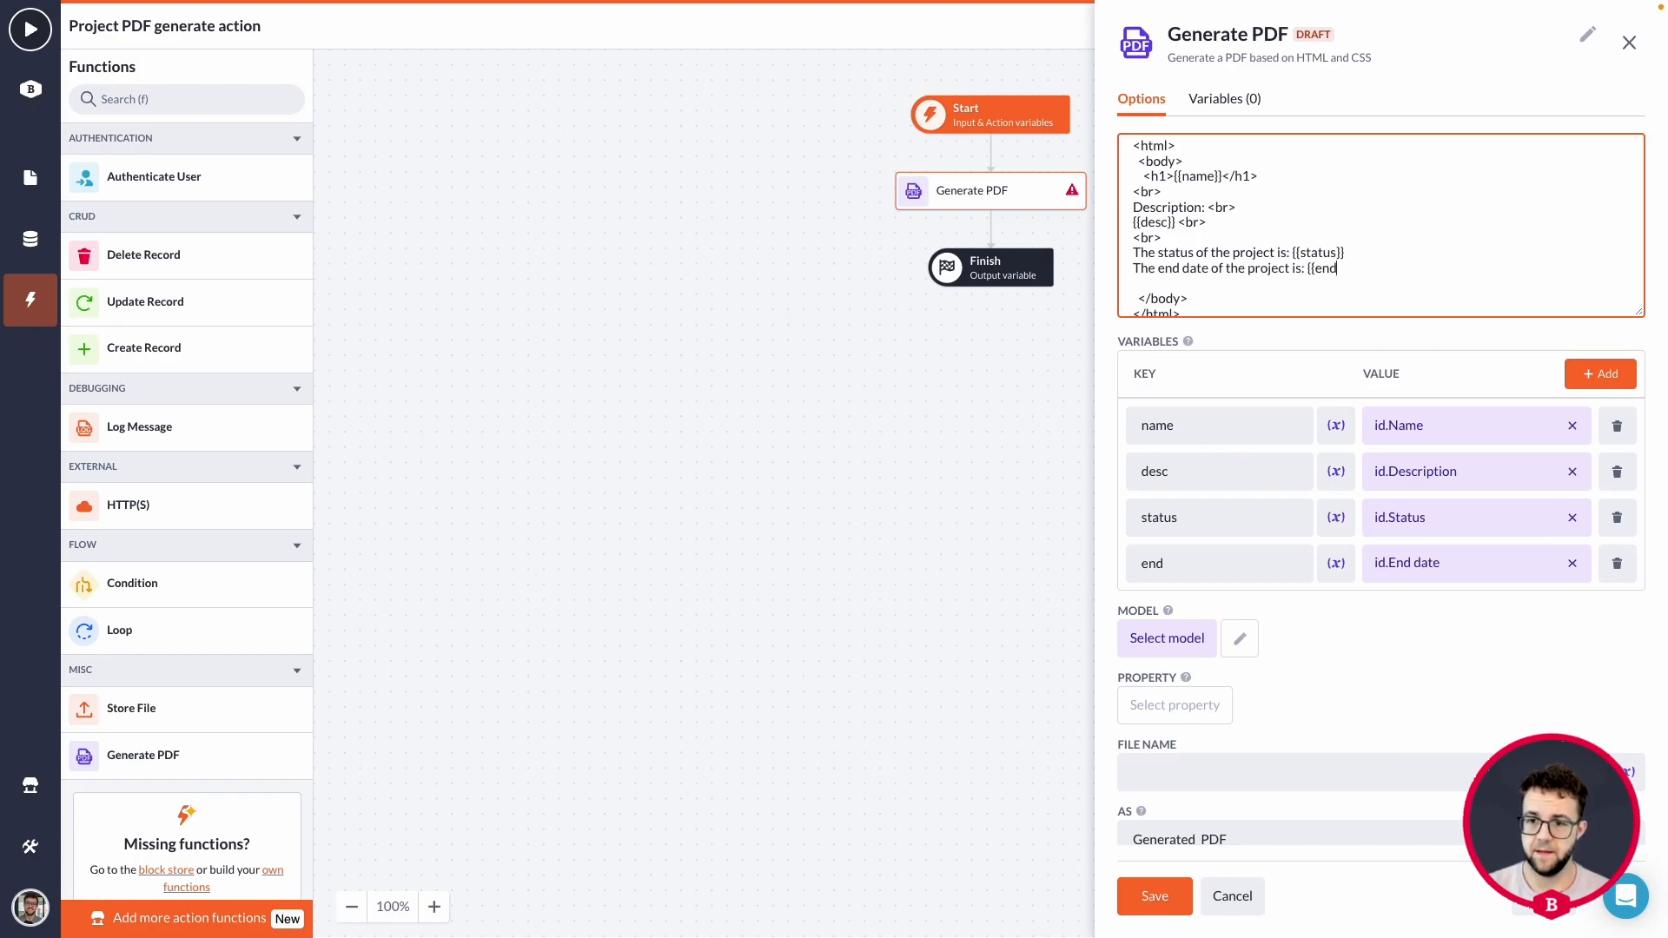
type("}}")
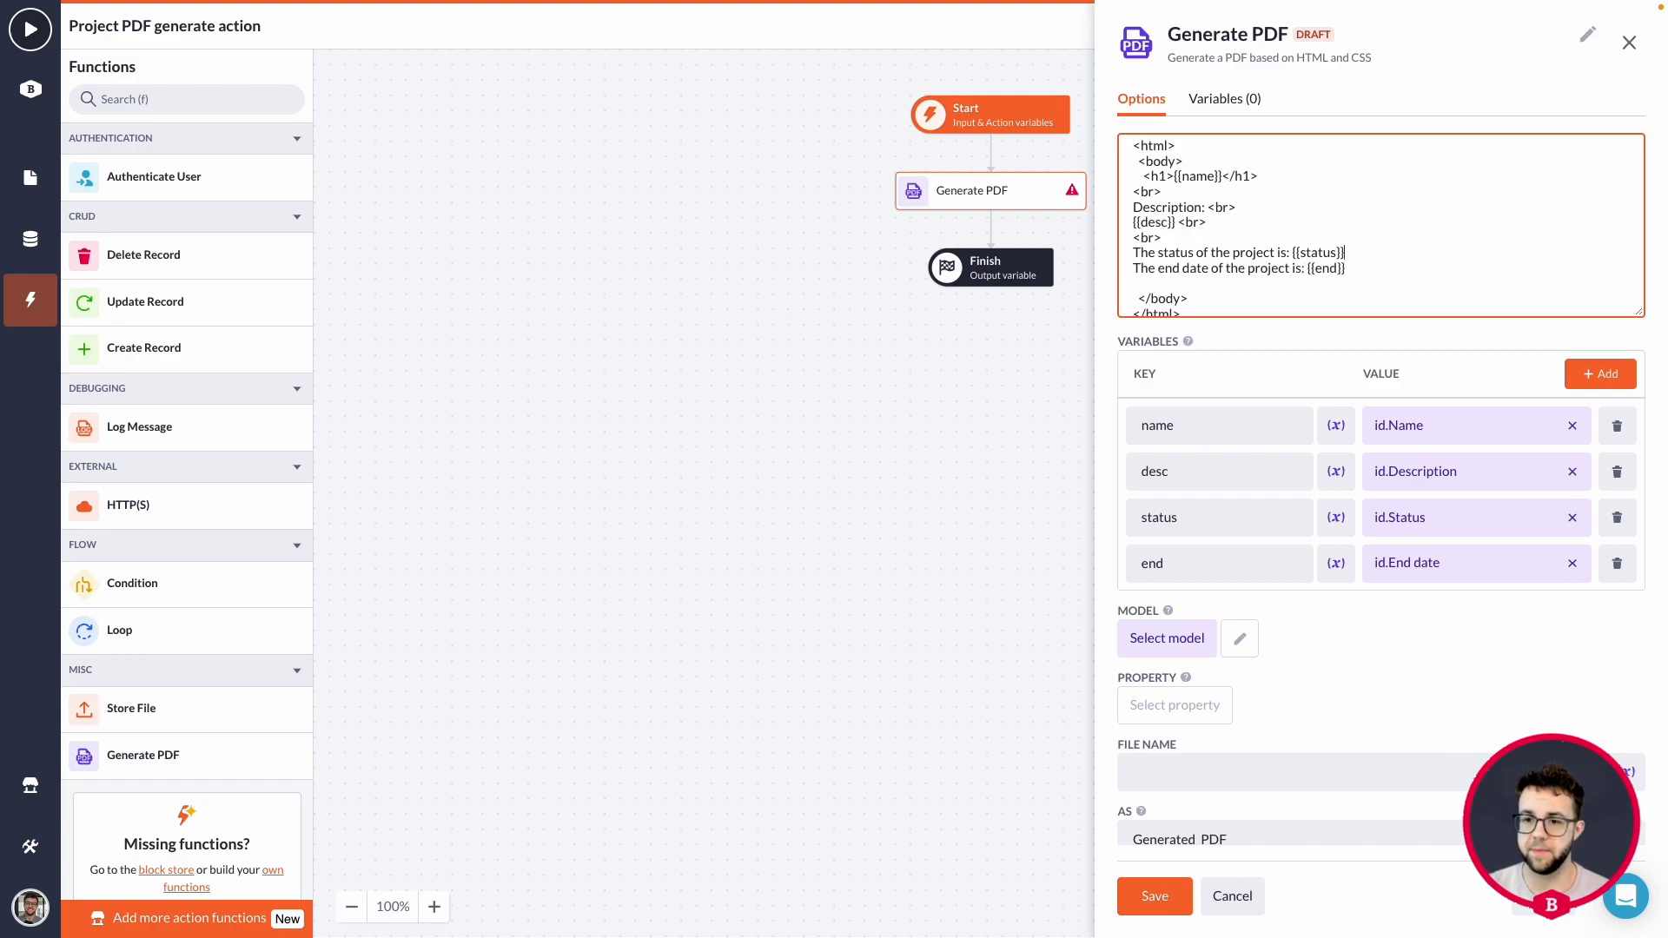
type("} <br>")
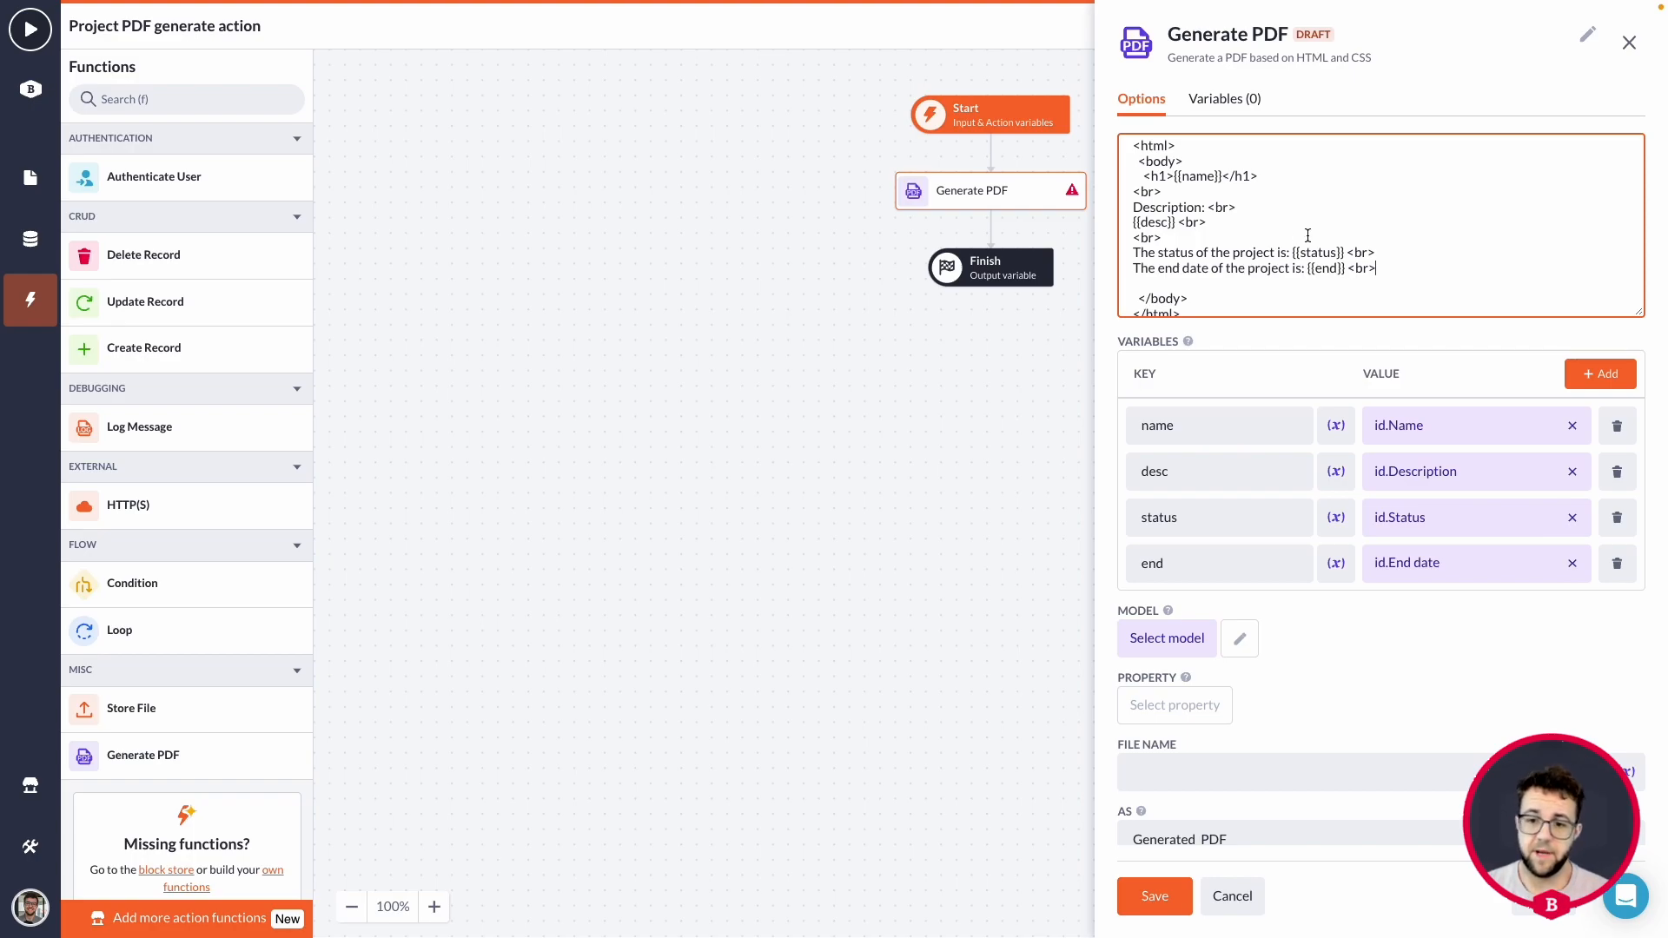
Set the Generate PDF block's model to Project and its property to PDF file.
scroll(1482, 261, "down", 1)
scroll(1482, 261, "up", 1)
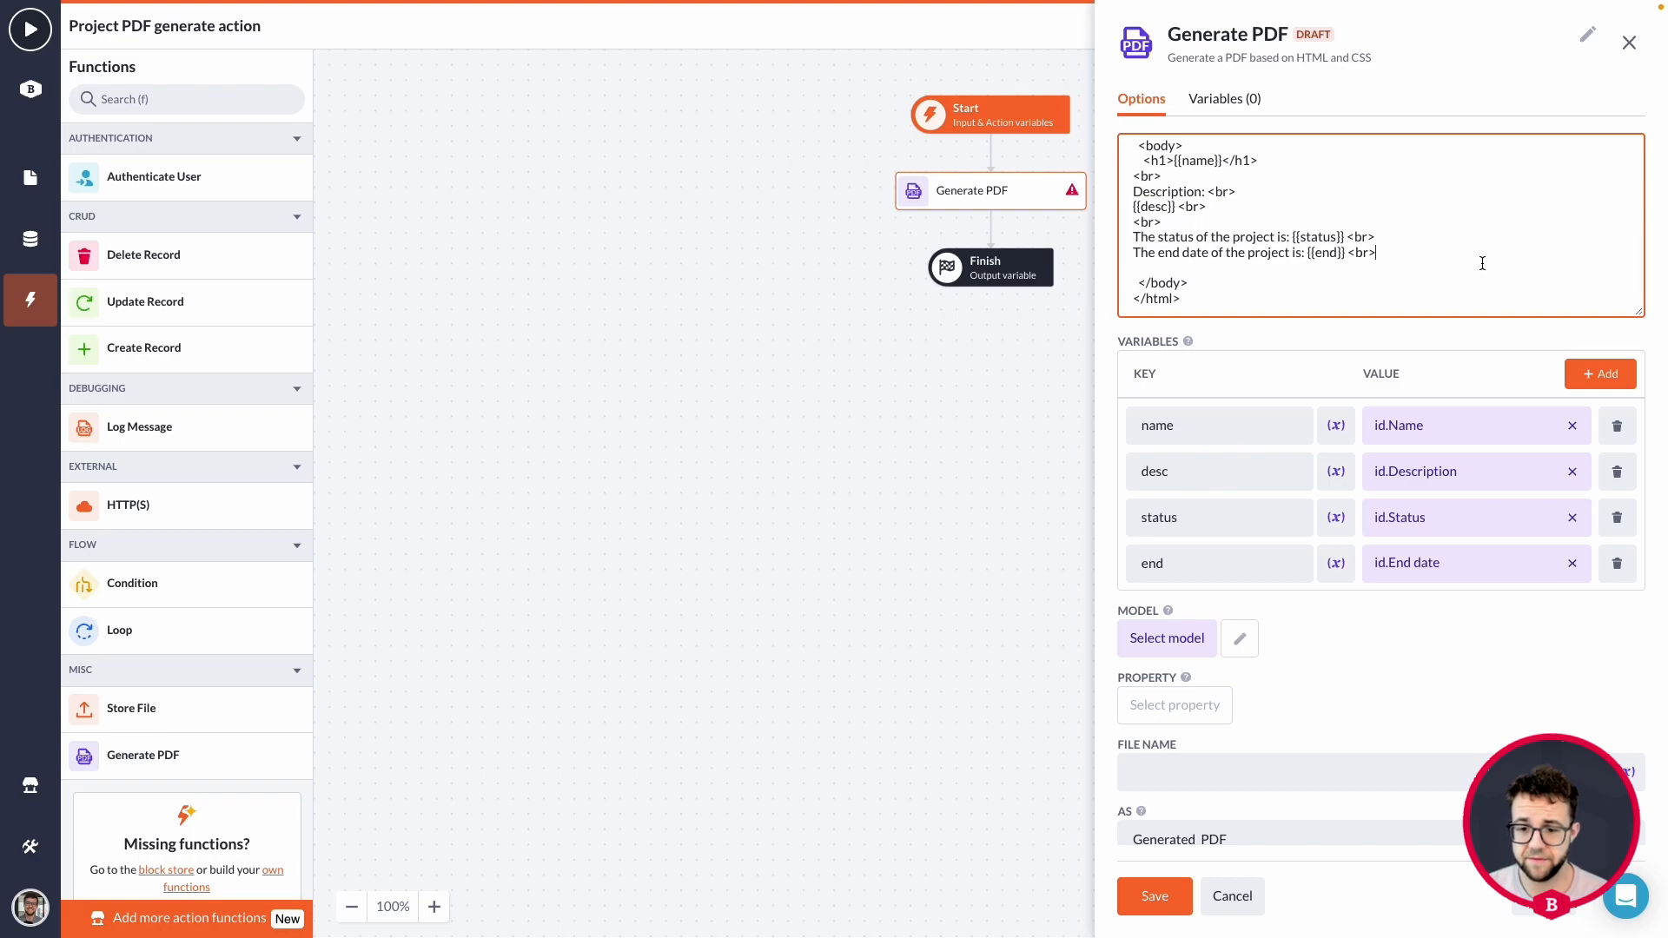
scroll(1467, 254, "down", 1)
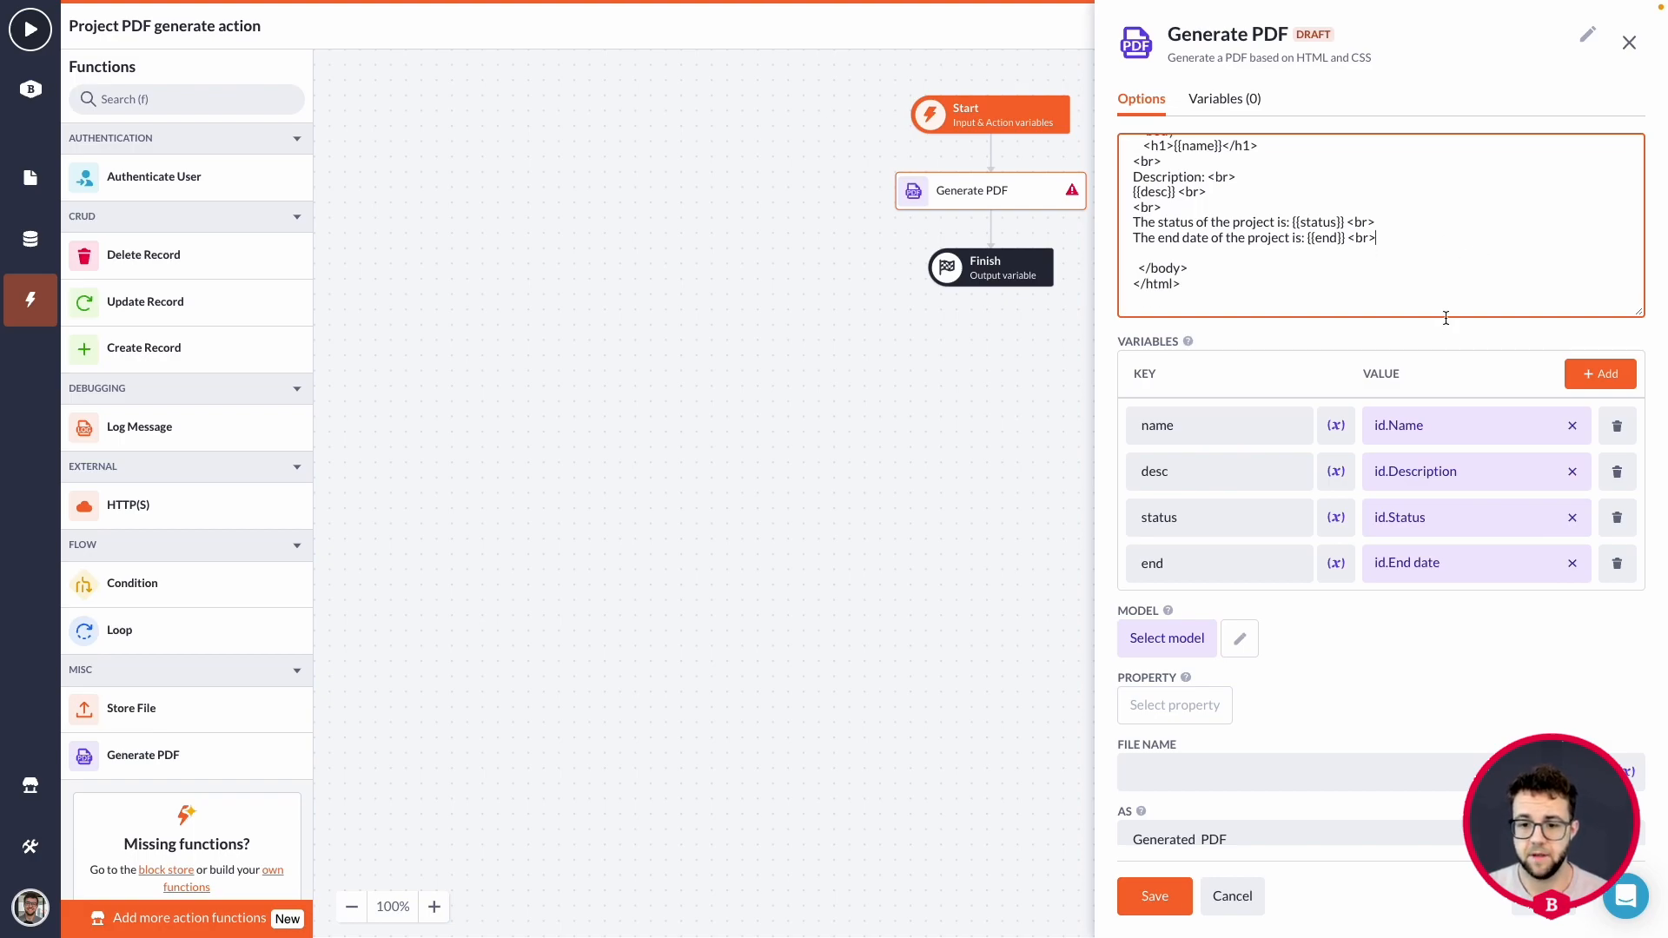
scroll(1424, 321, "down", 1)
scroll(1243, 260, "up", 1)
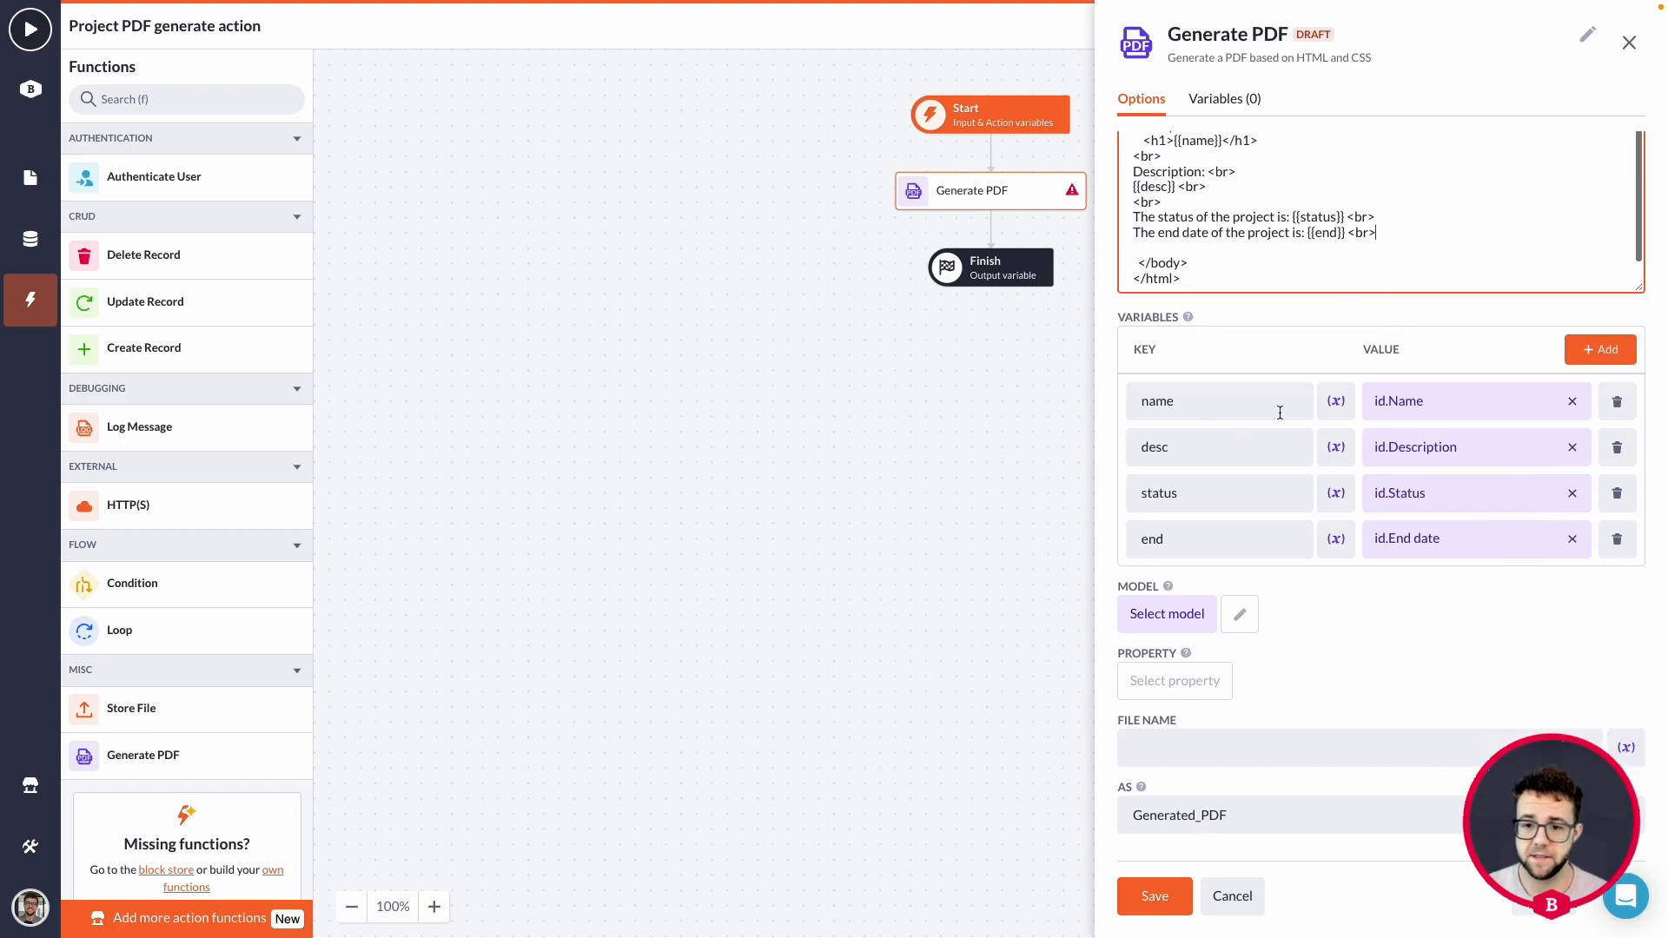
left_click(1166, 614)
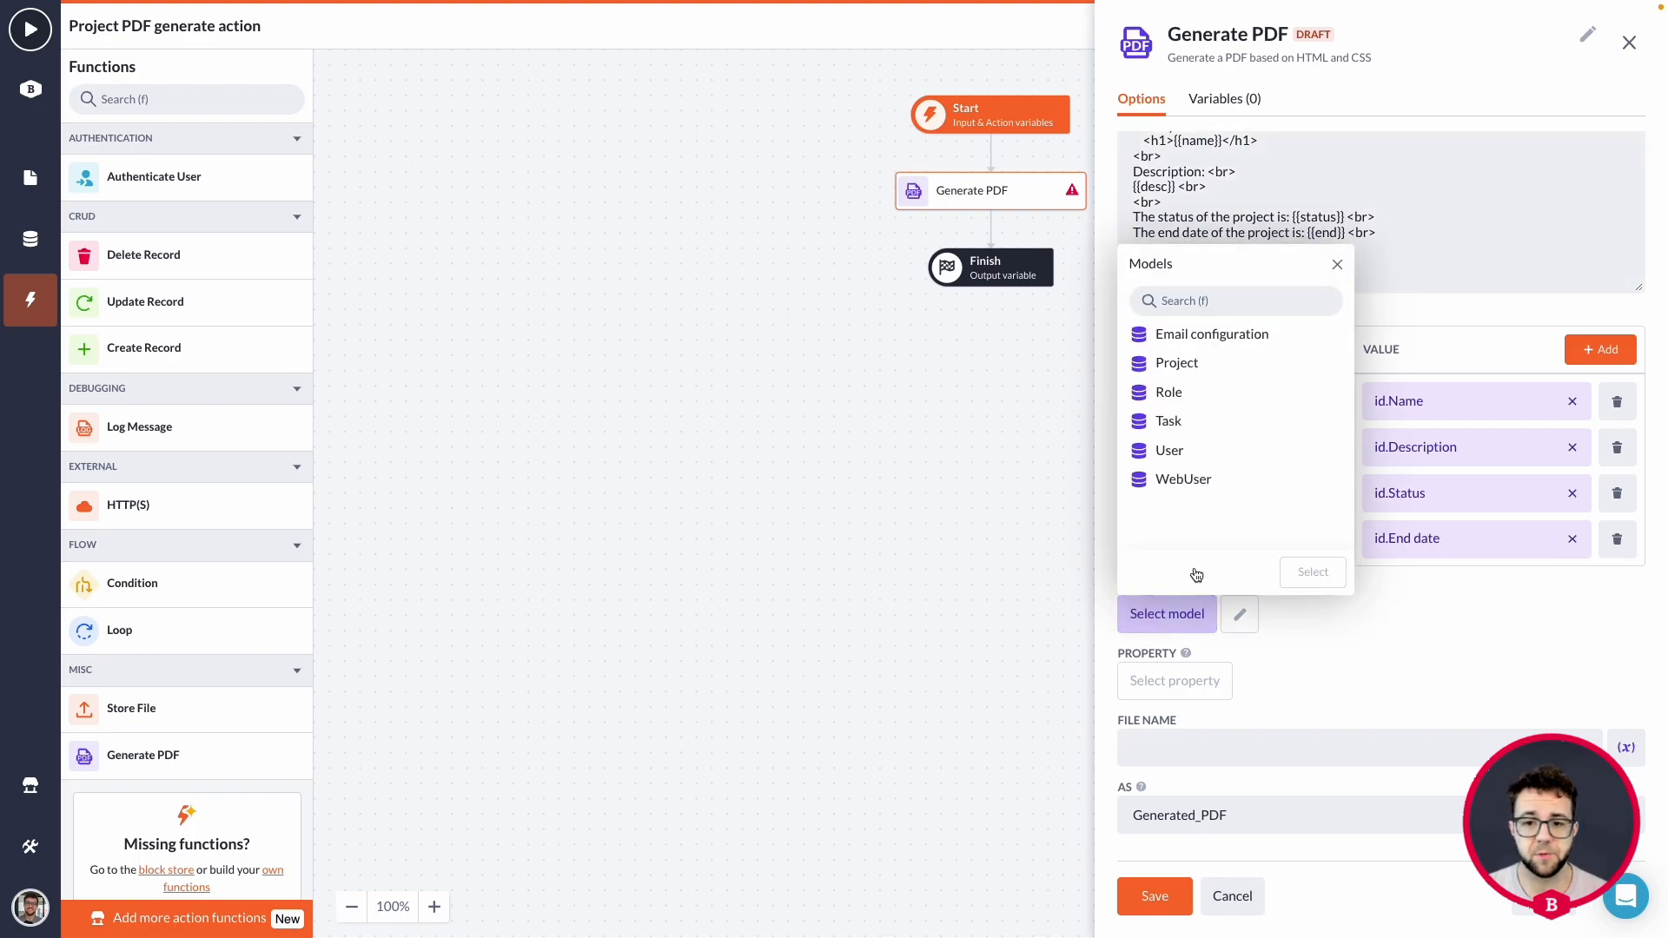
left_click(1209, 371)
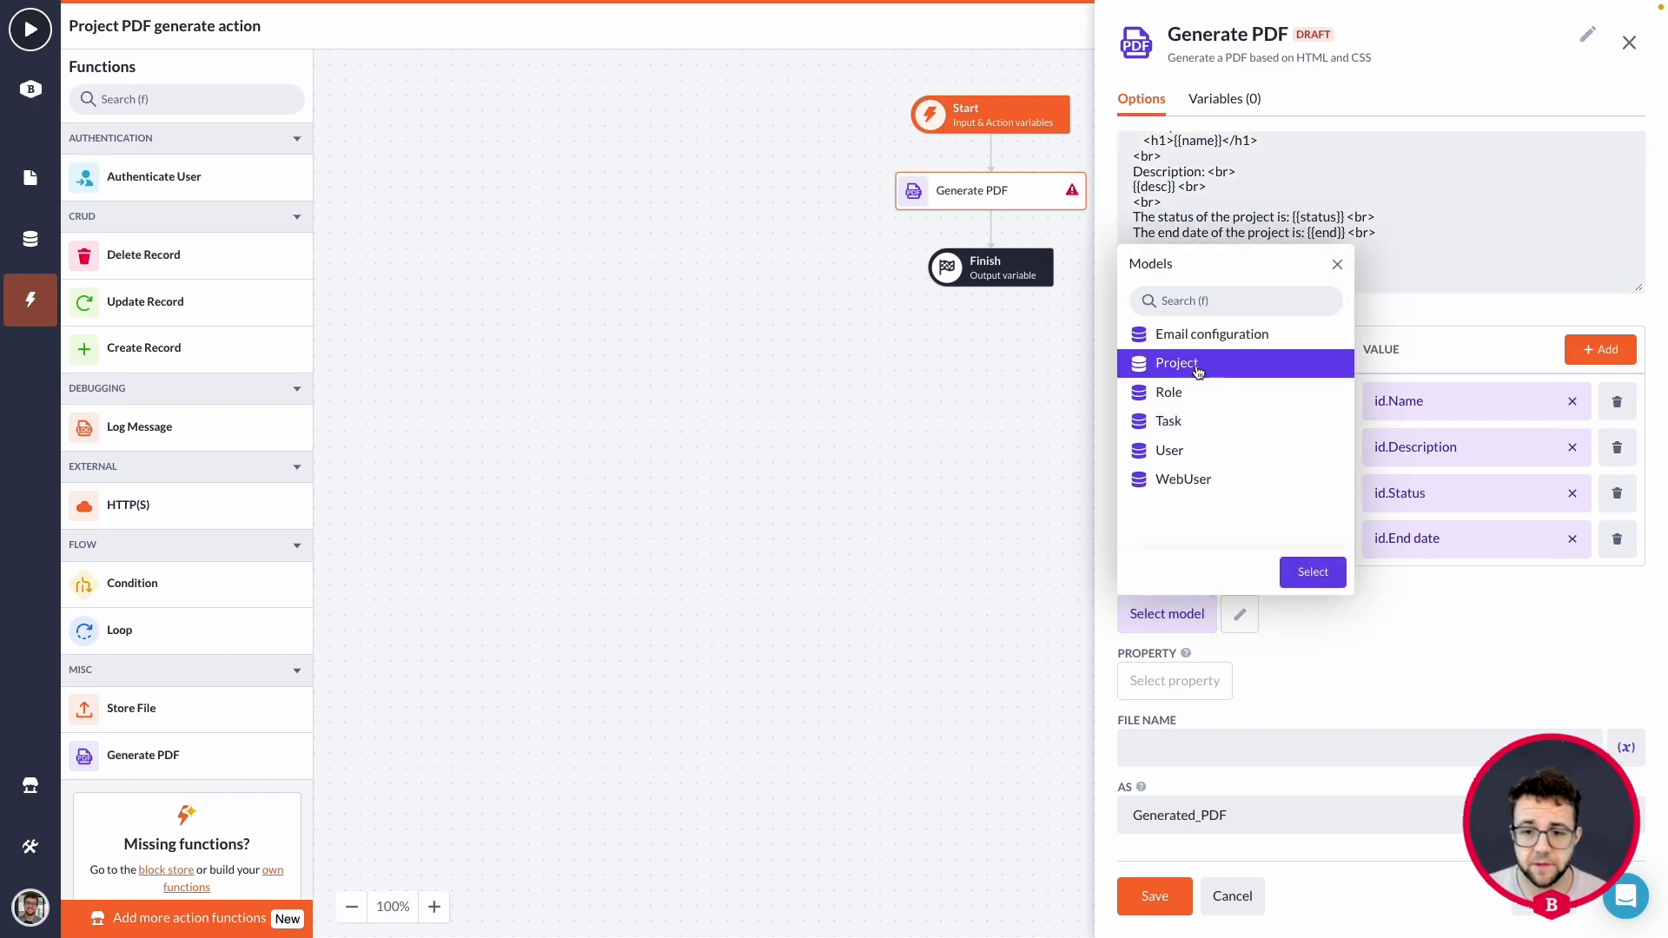
left_click(1322, 573)
left_click(1174, 680)
scroll(1236, 551, "down", 3)
left_click(1208, 511)
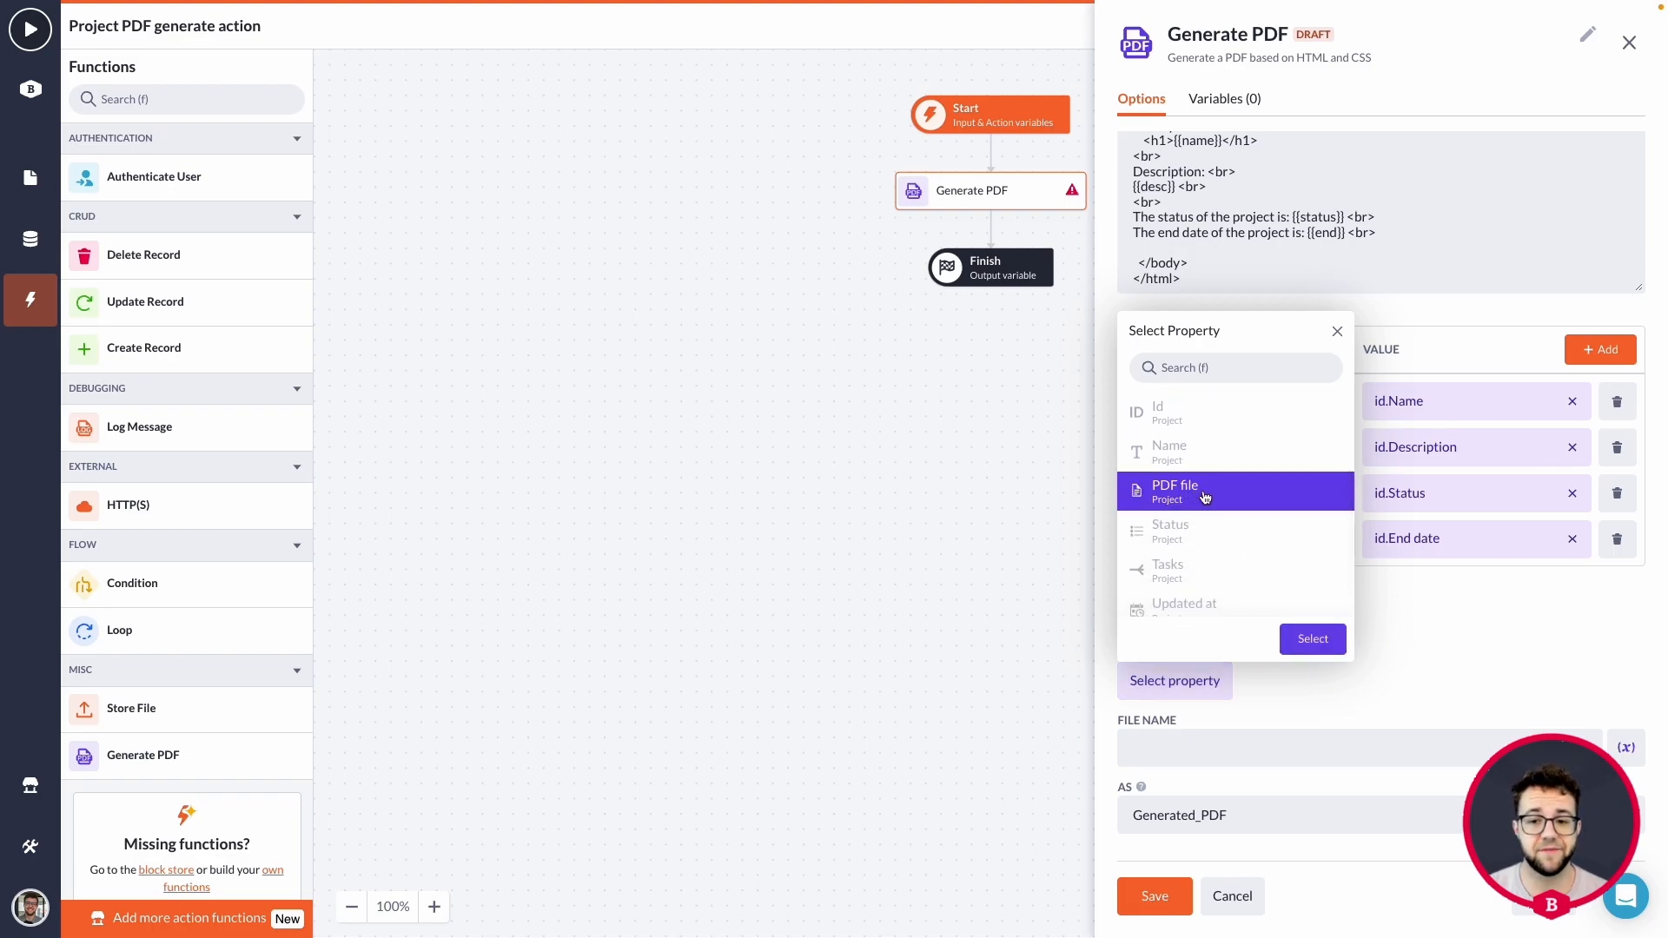
left_click(1316, 641)
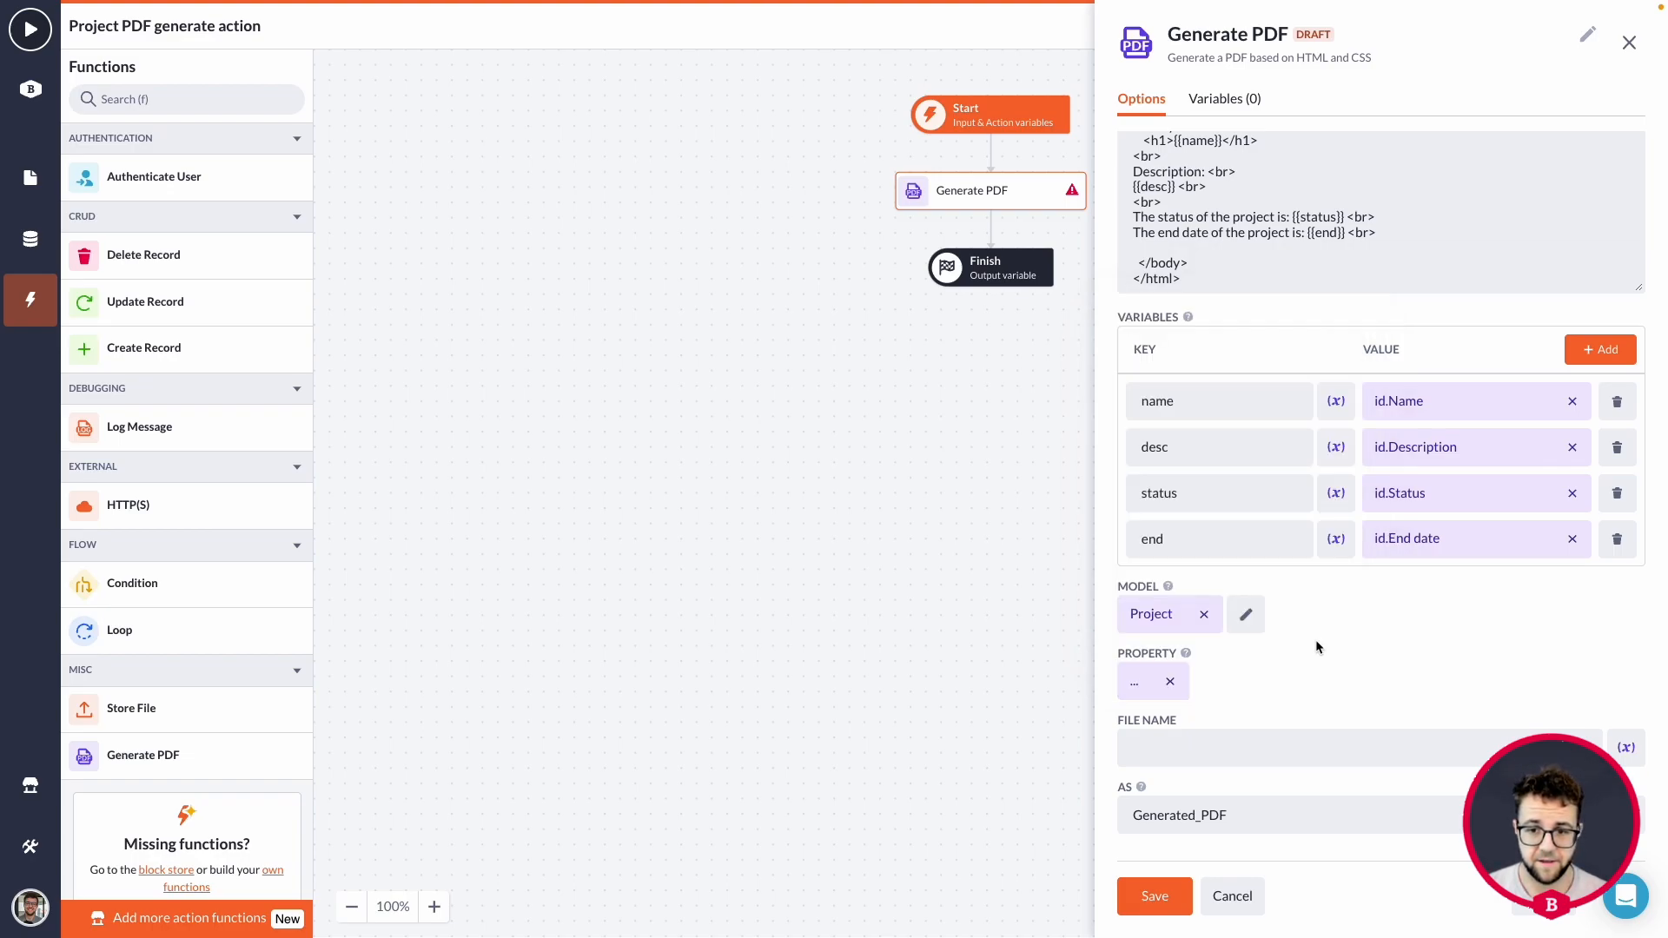
Use the id.Name variable as the PDF's file name, then save and close the Generate PDF options.
left_click(1621, 748)
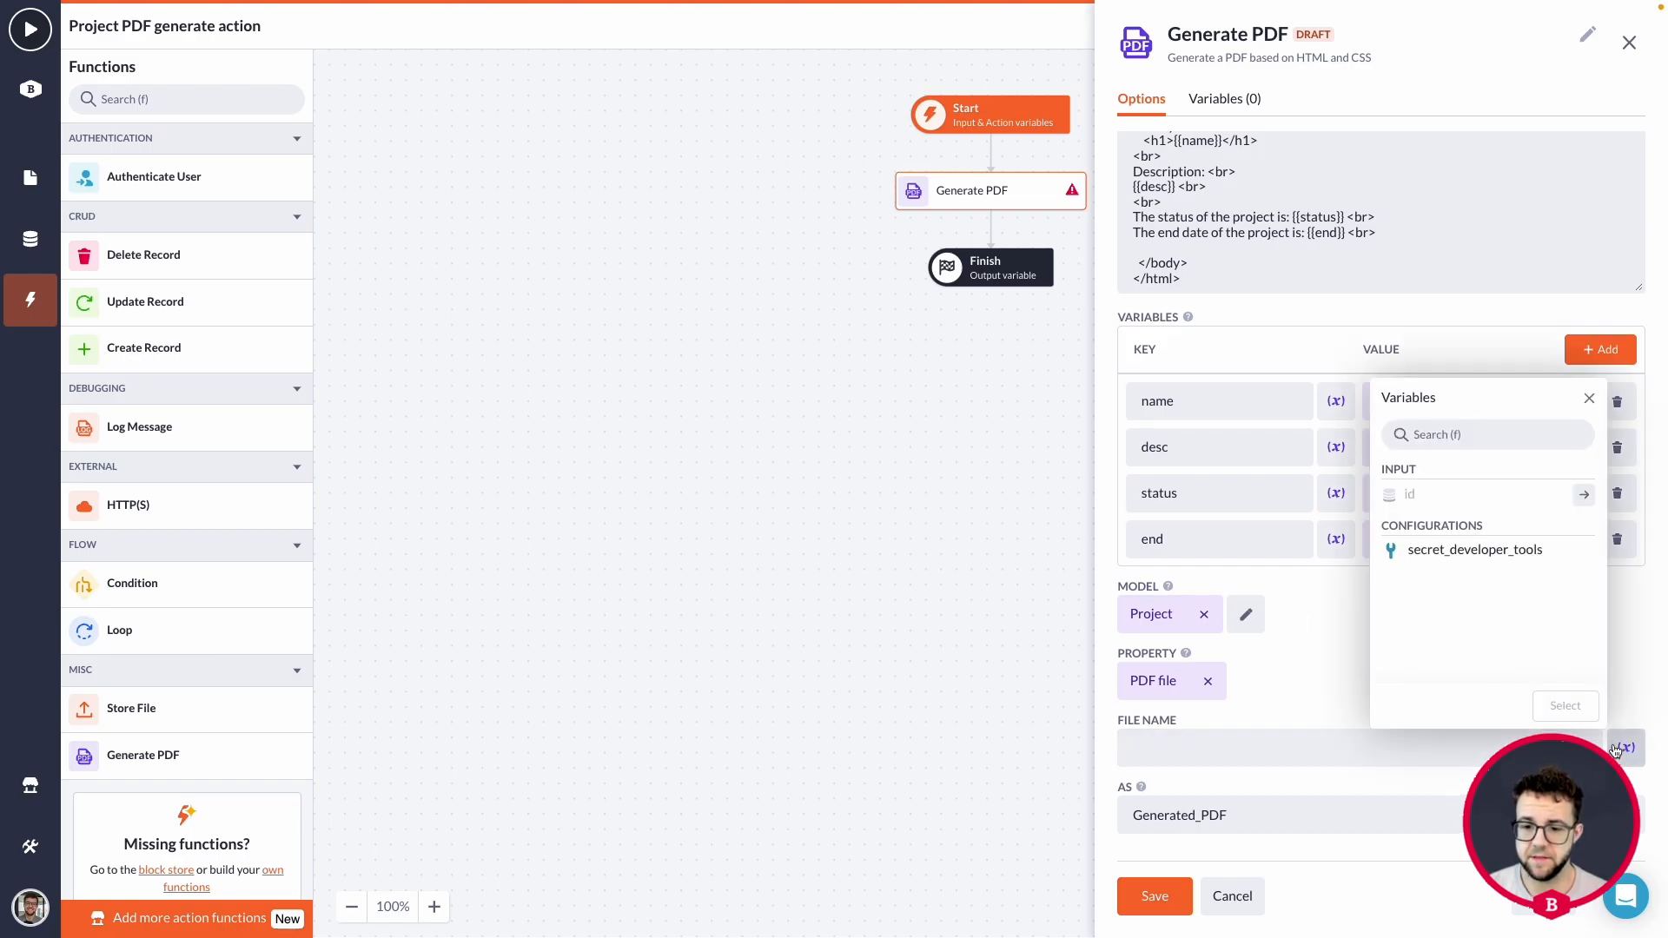
left_click(1583, 494)
left_click(1461, 681)
left_click(1566, 705)
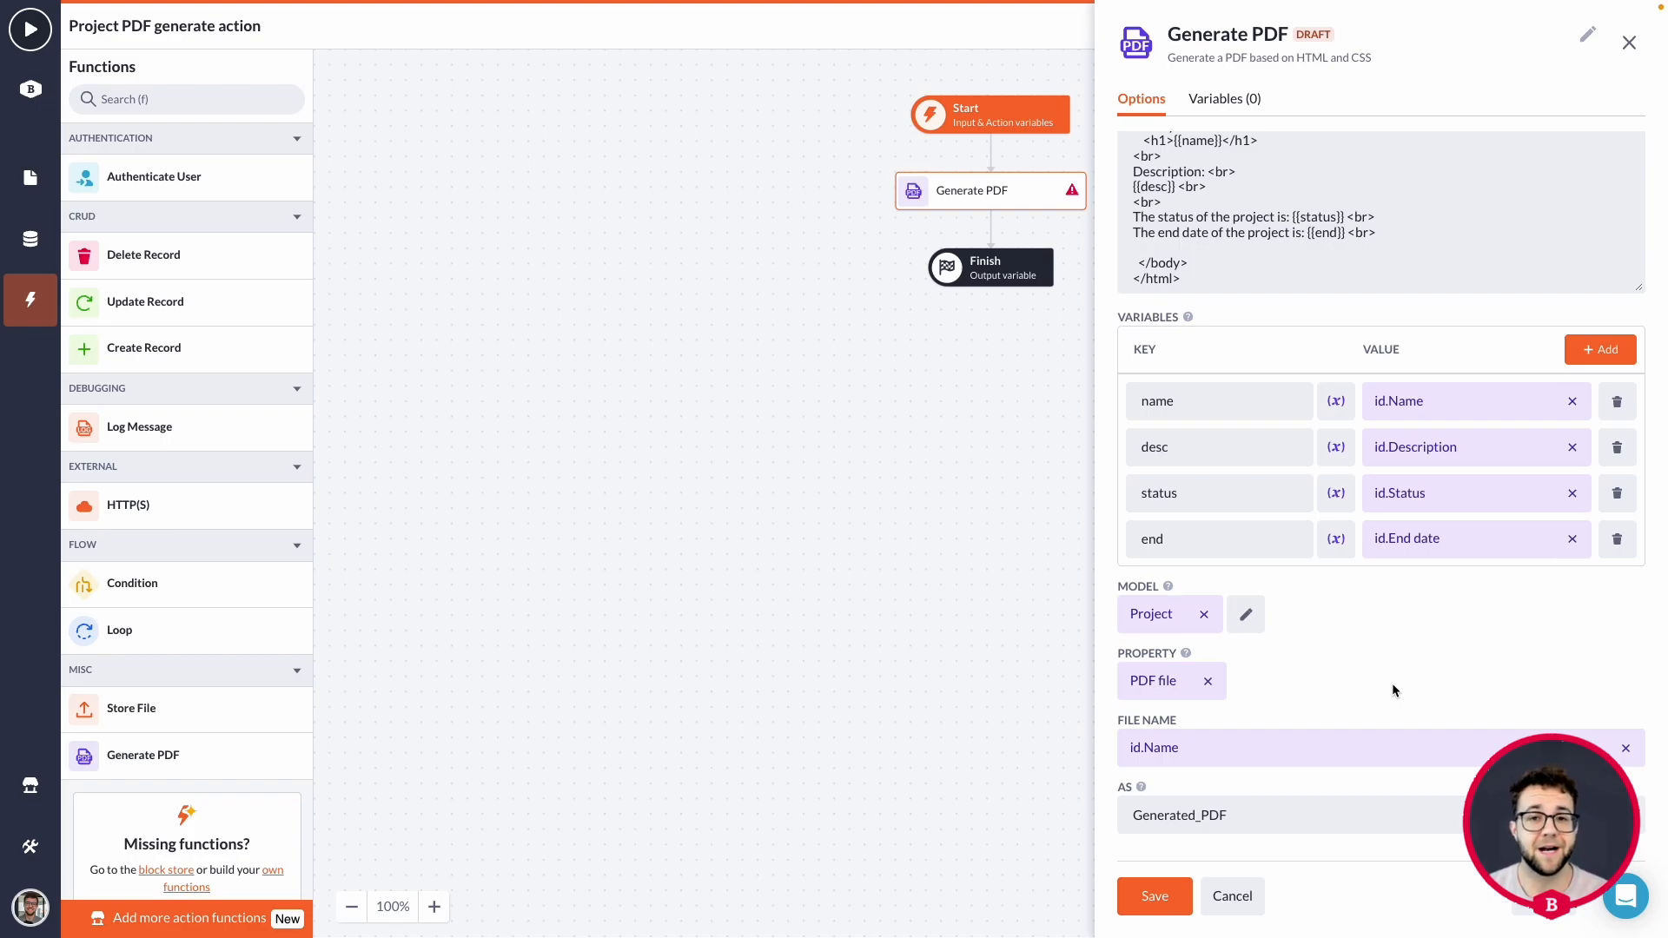
left_click(1158, 899)
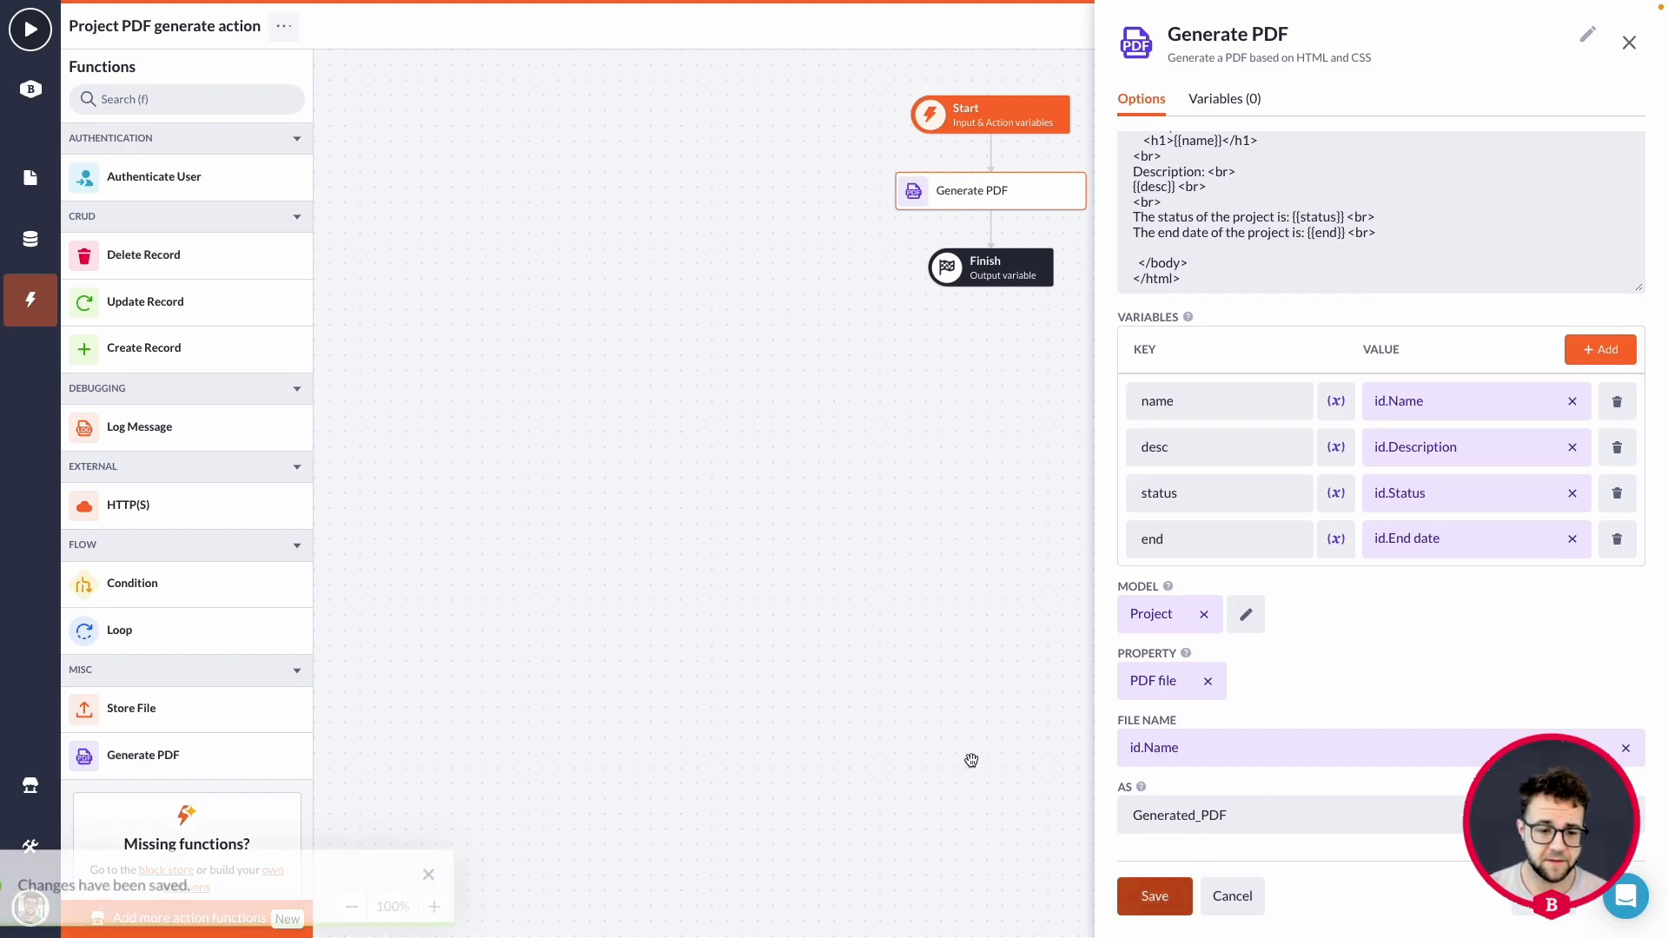
left_click(1231, 896)
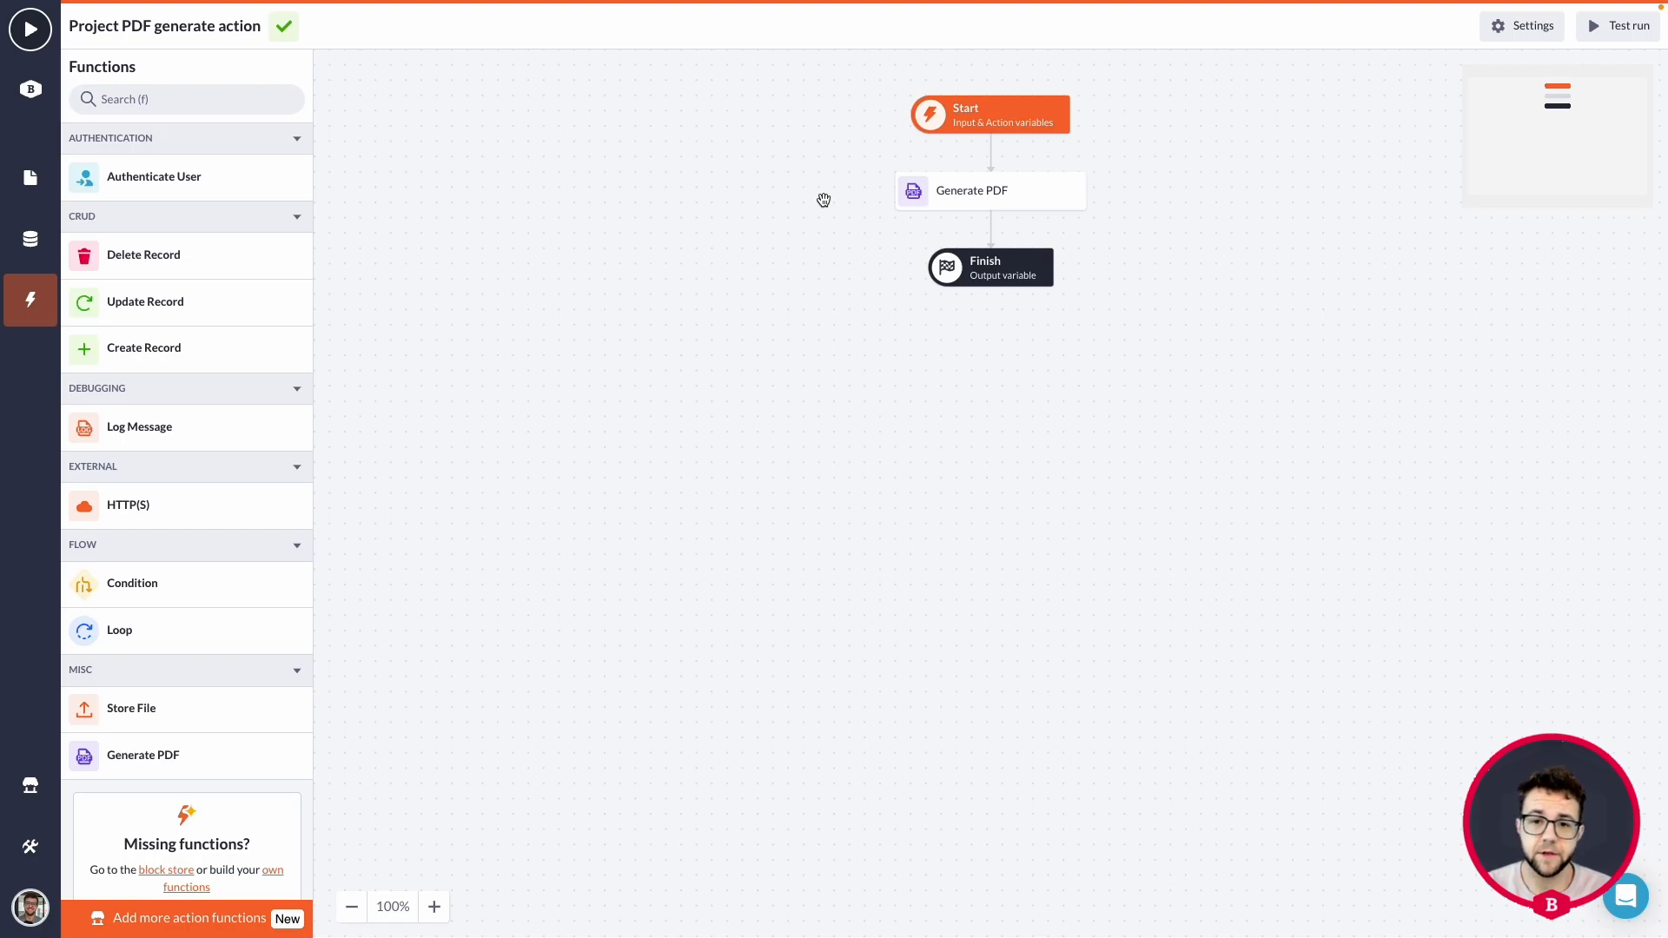
Insert an Update Record block between Generate PDF and Finish and choose the id variable as its record.
left_click_drag(115, 304, 971, 245)
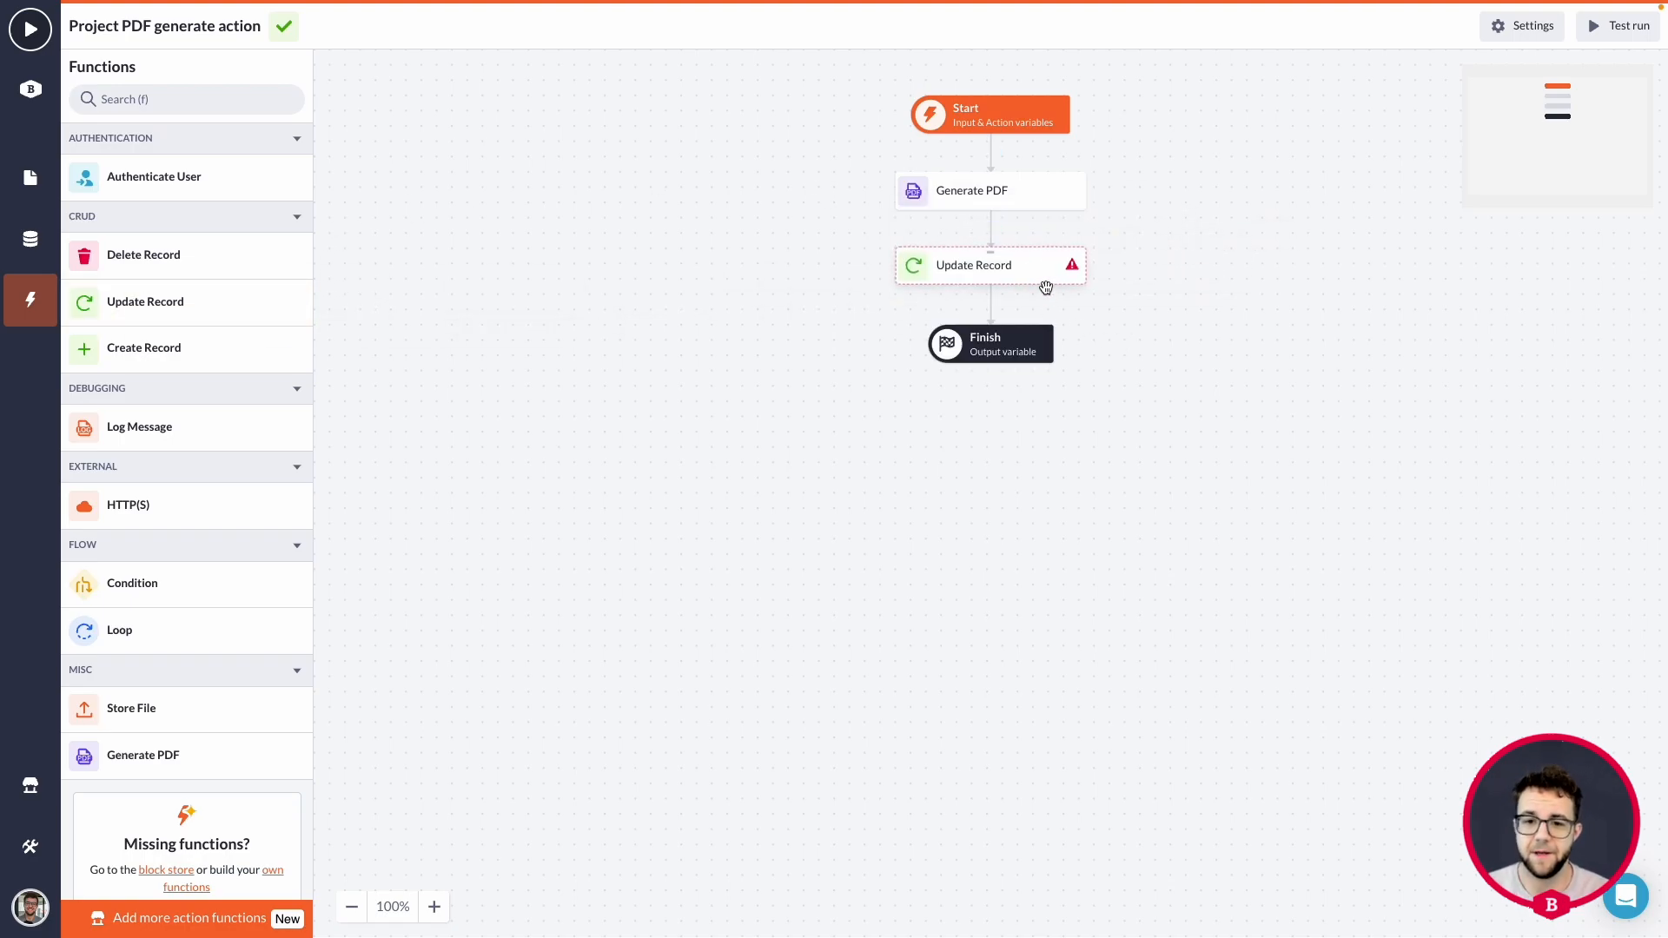
left_click(1001, 264)
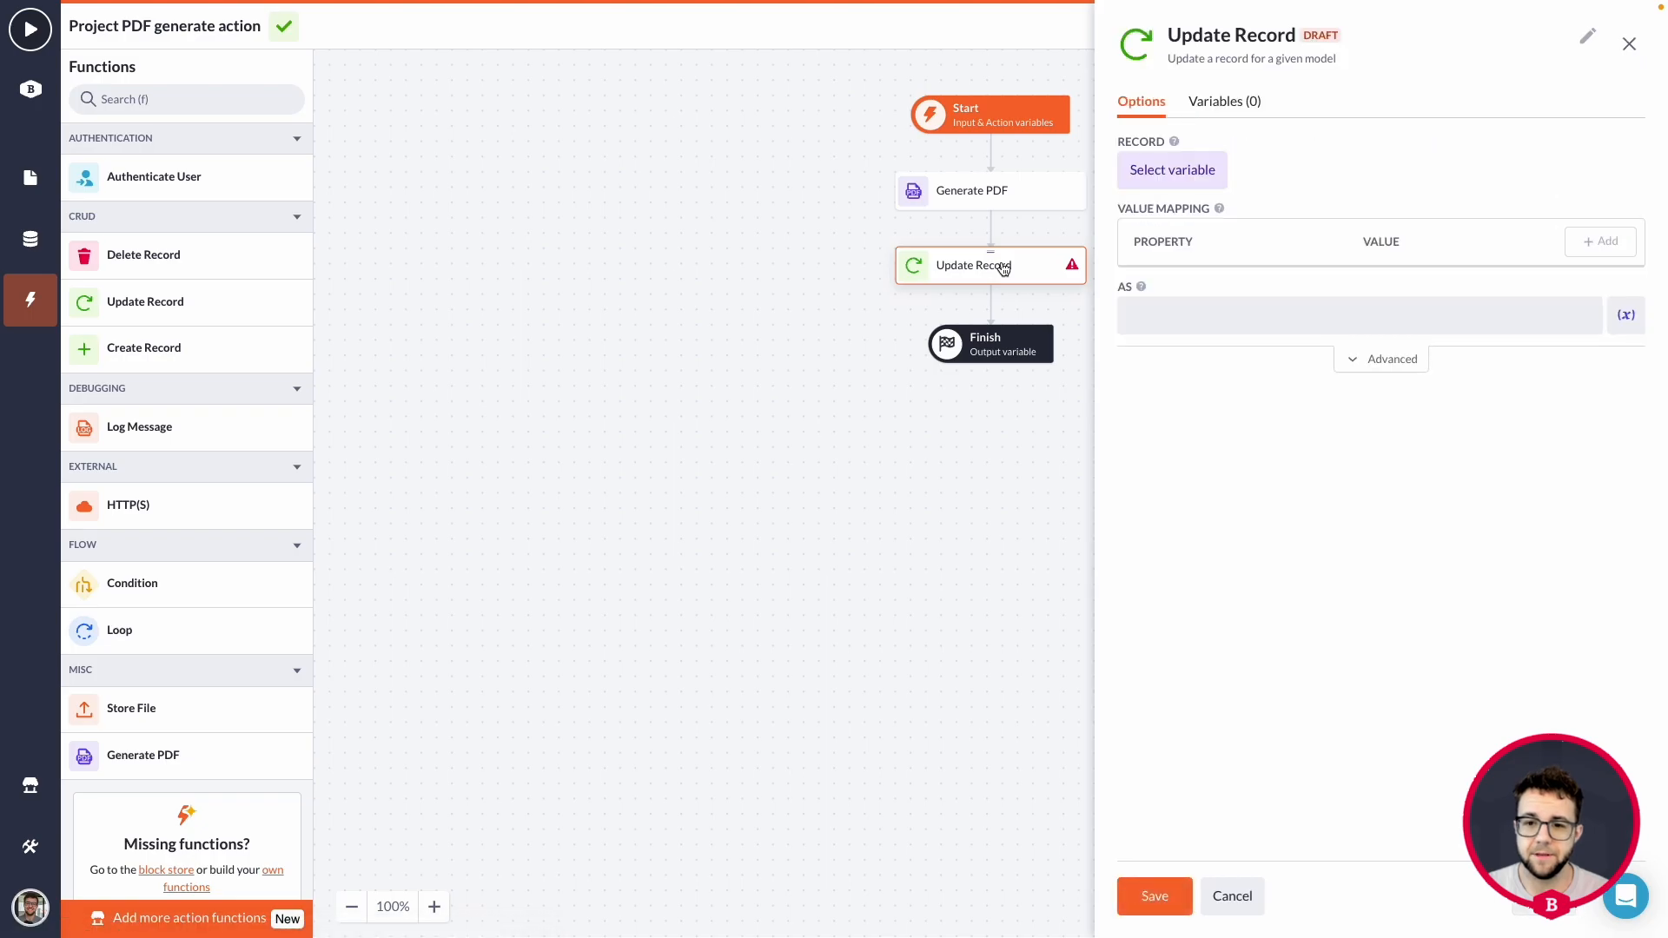
left_click(1189, 171)
left_click(1207, 309)
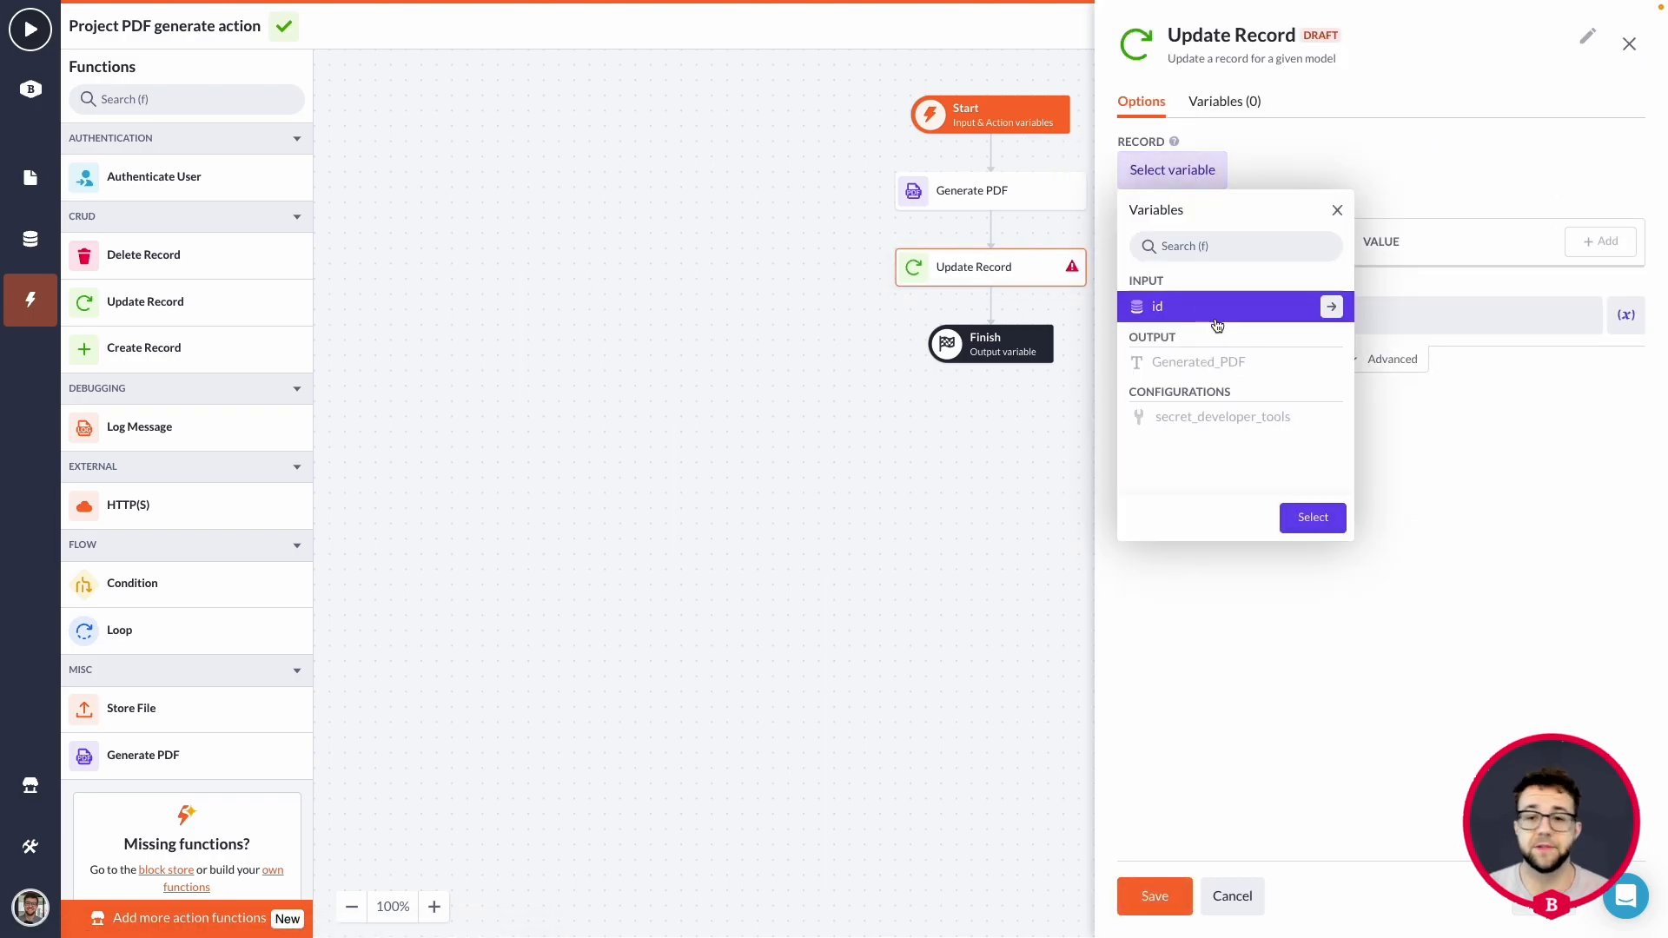
left_click(1321, 515)
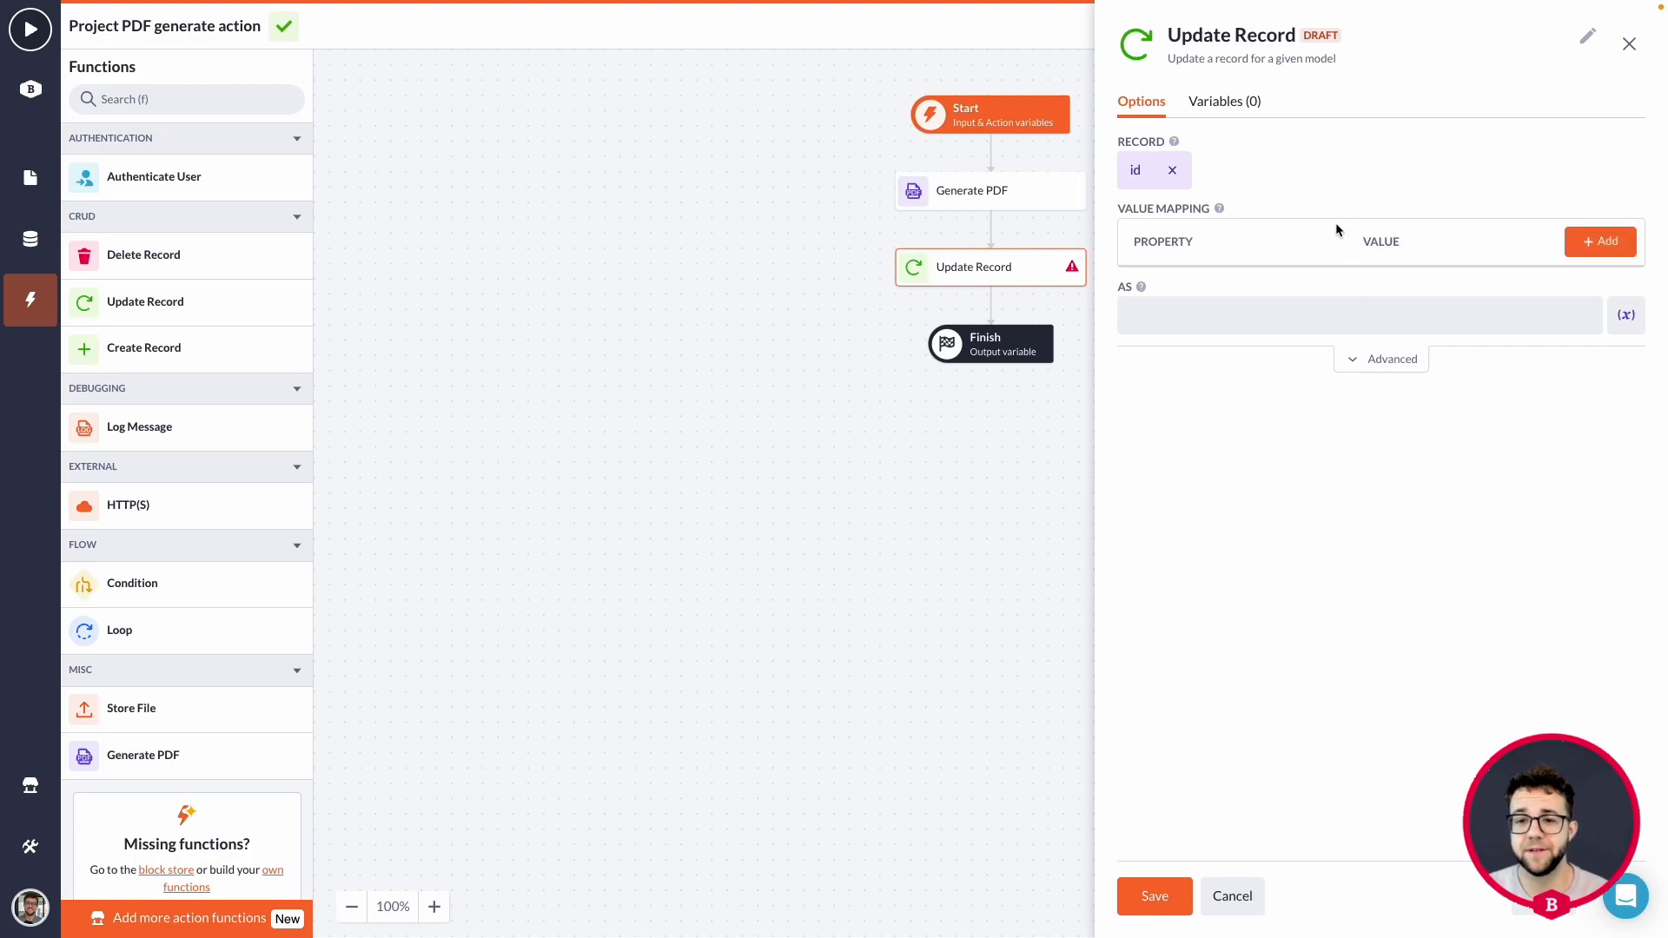
Add a value mapping to Update Record that assigns the Generated_PDF variable to the PDF file property.
left_click(1604, 243)
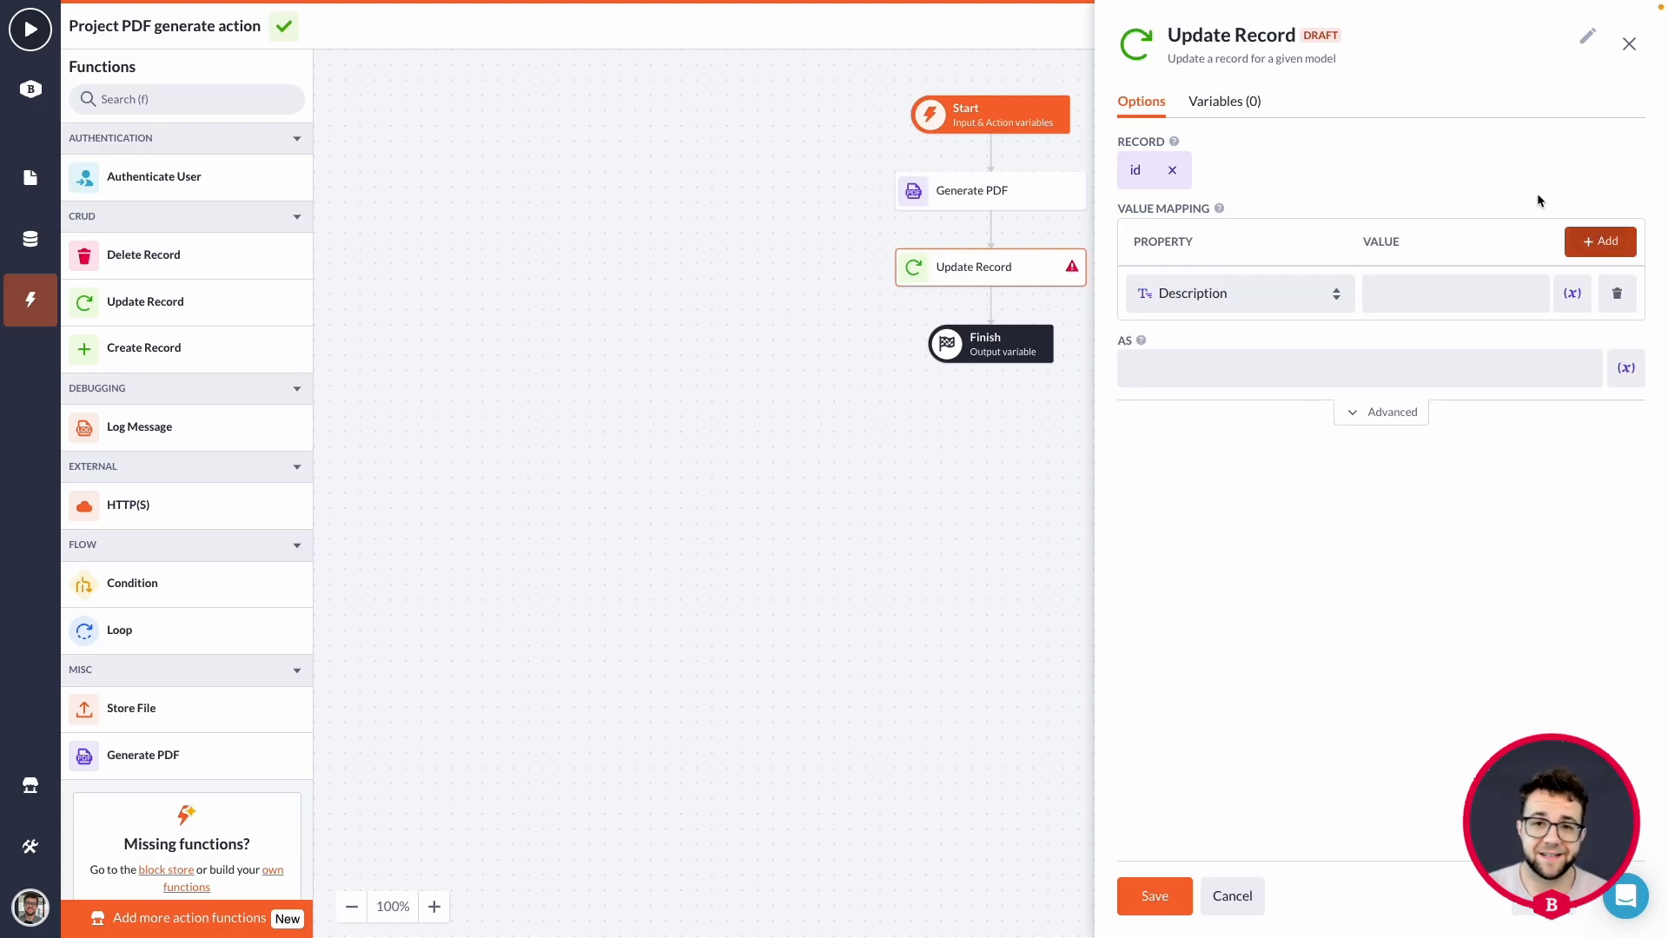
left_click(1259, 294)
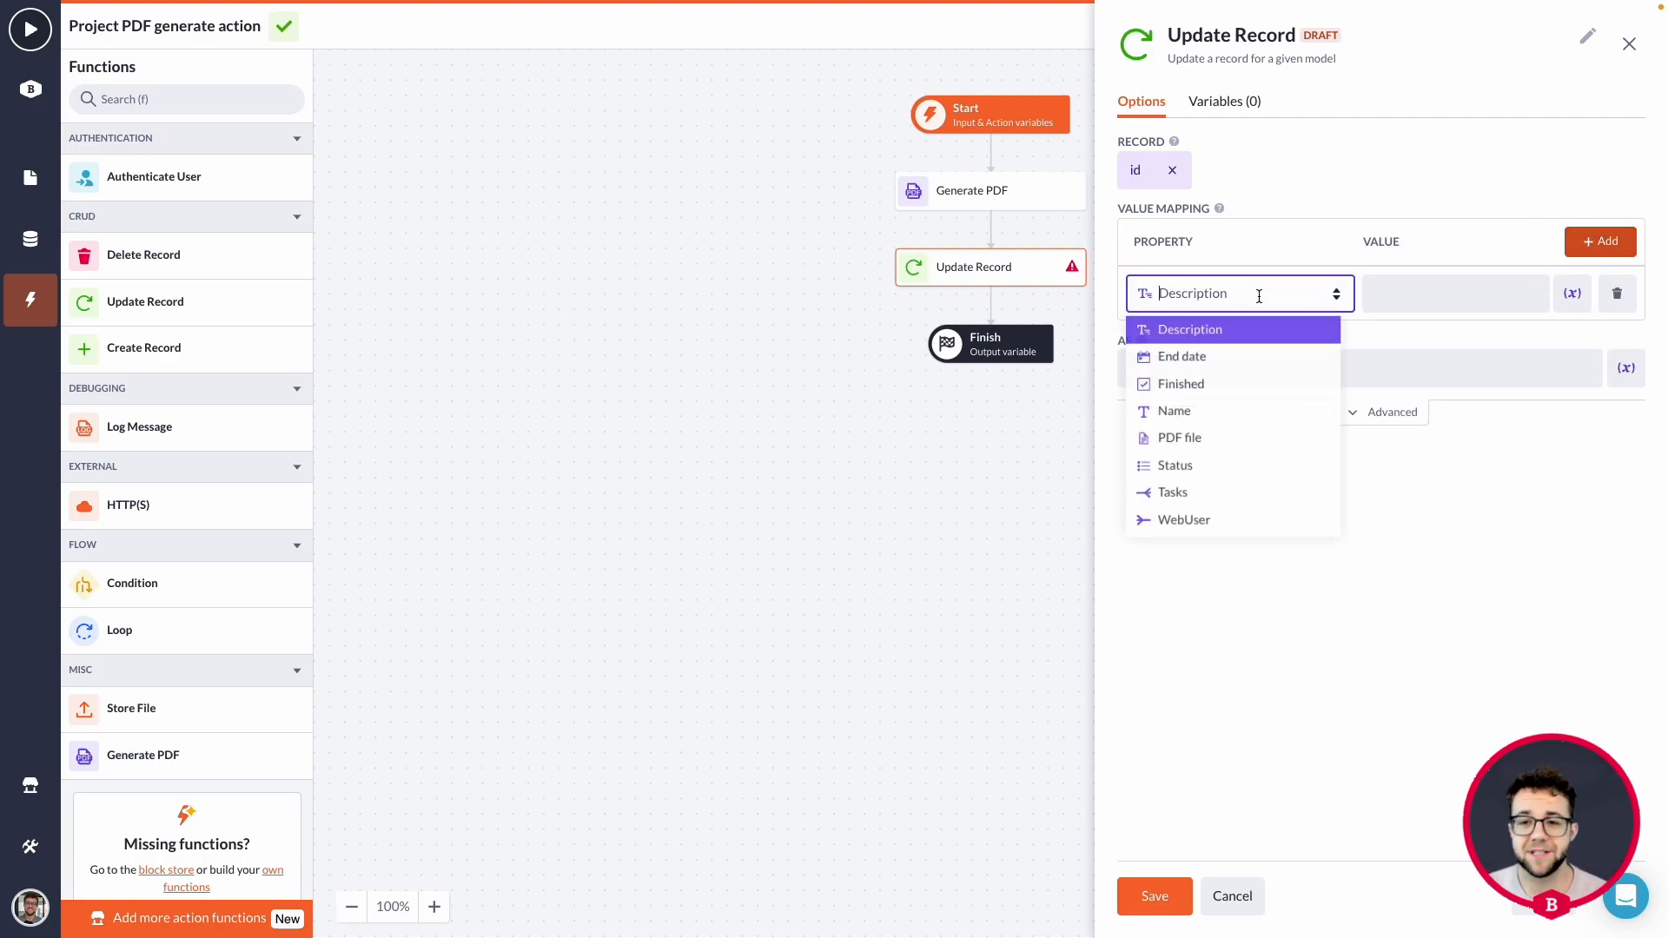
left_click(1221, 446)
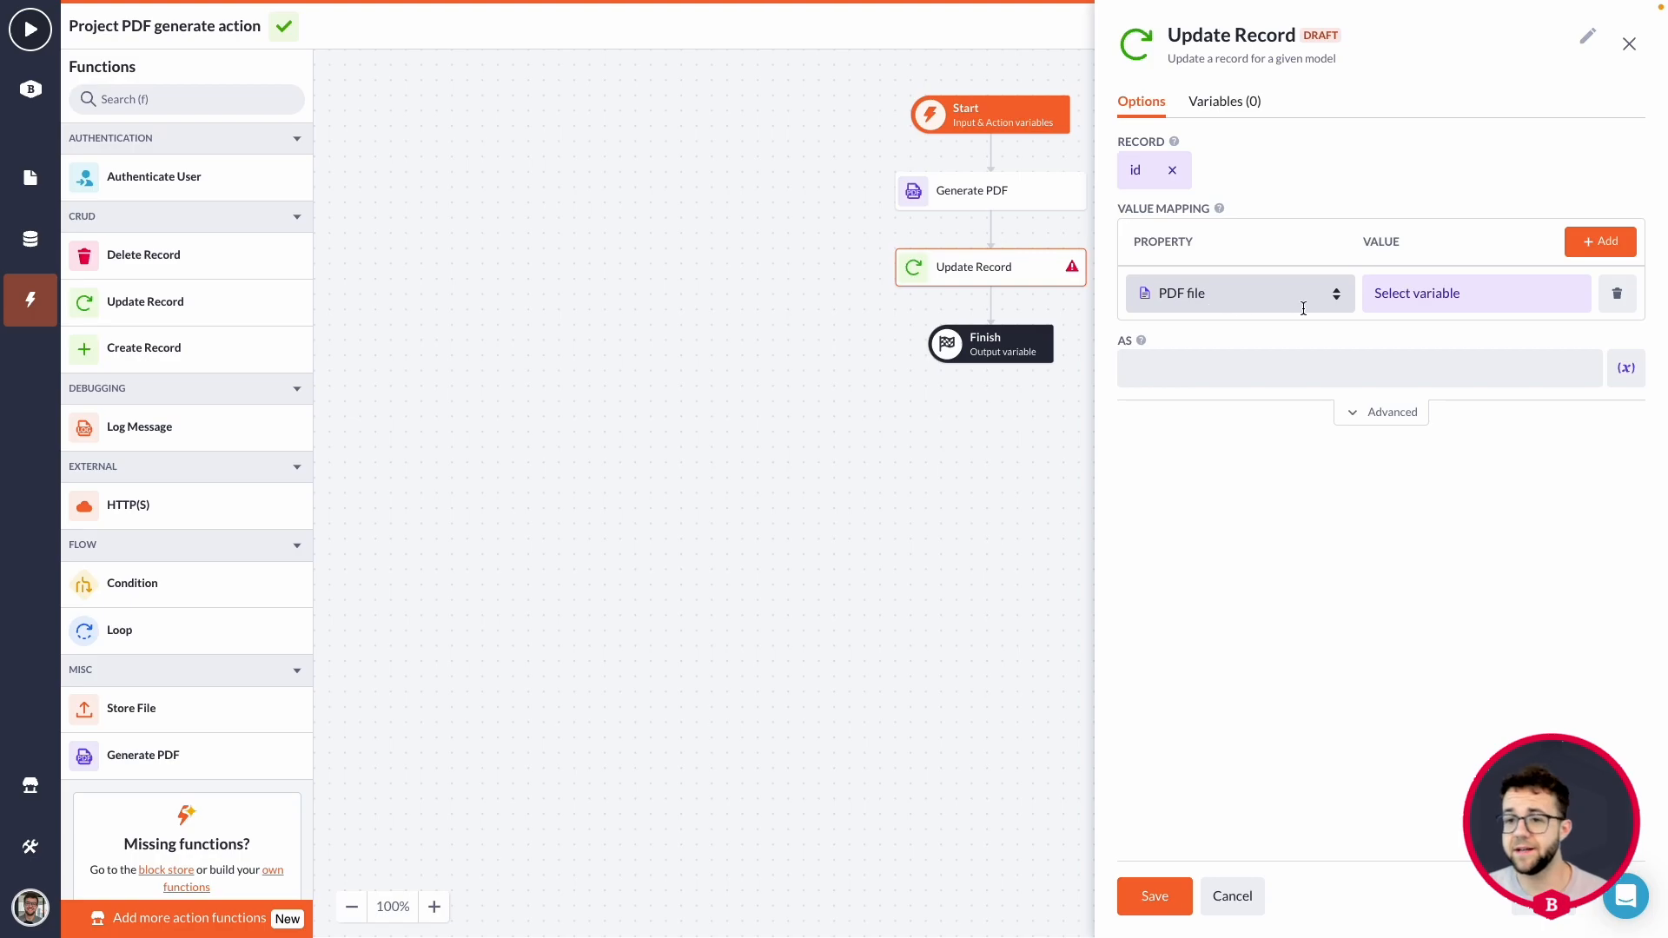
left_click(1446, 295)
left_click(1471, 493)
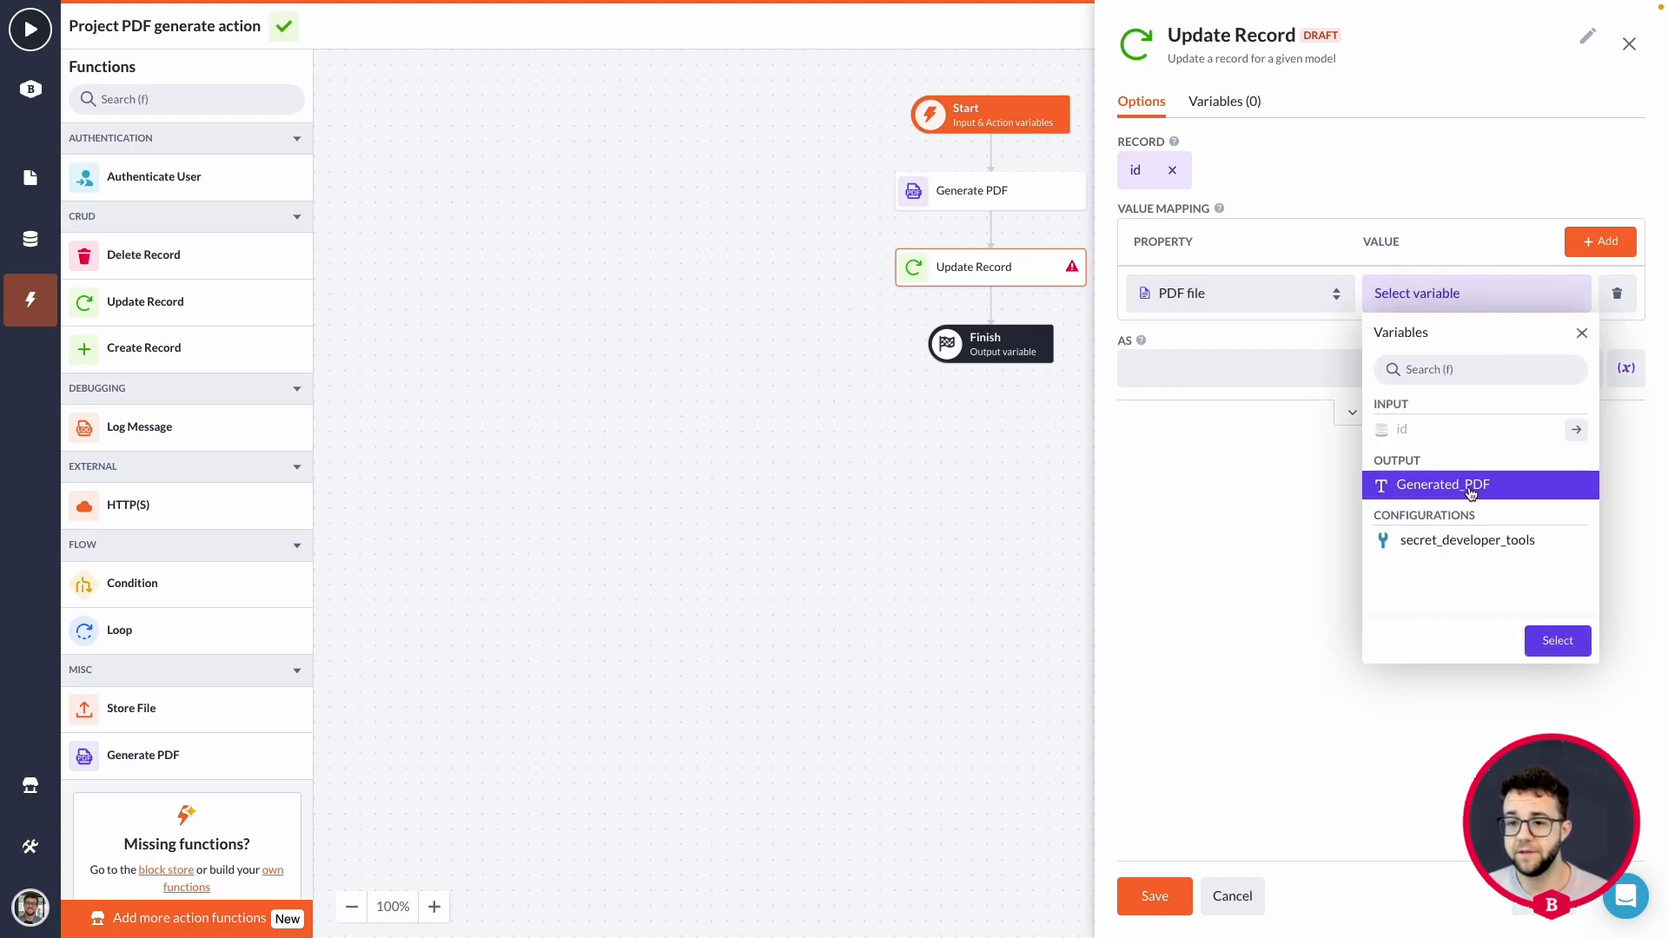
left_click(1554, 642)
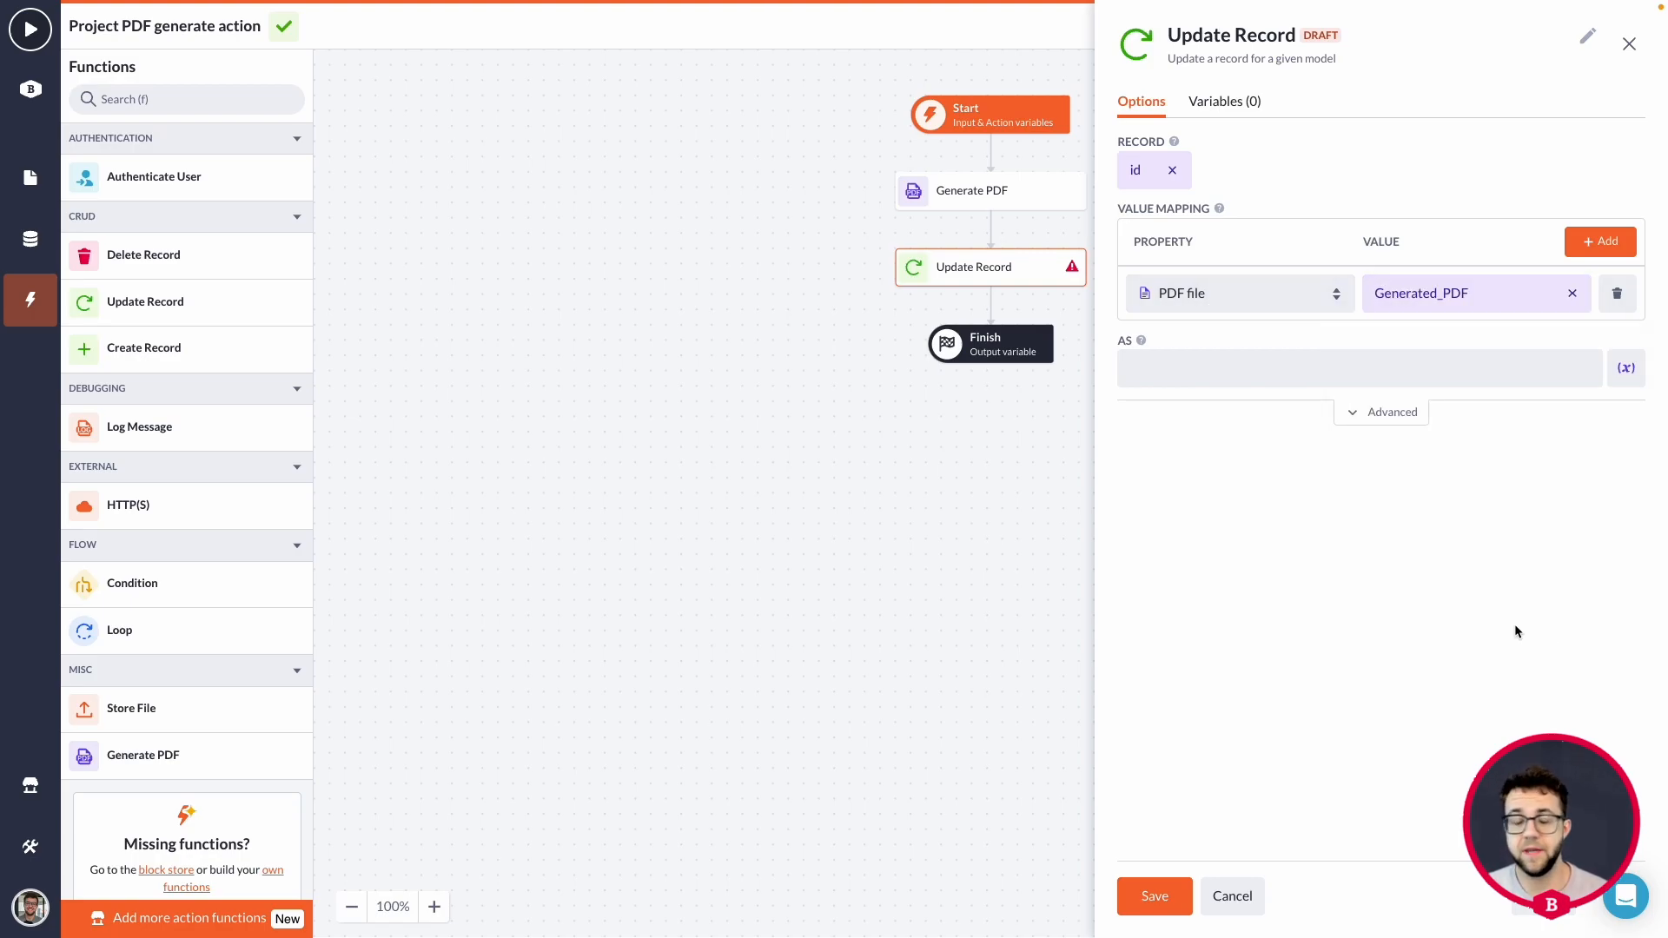
Name the Update Record output updated_record, then save and close the block's options.
left_click(1224, 372)
type("updated_record")
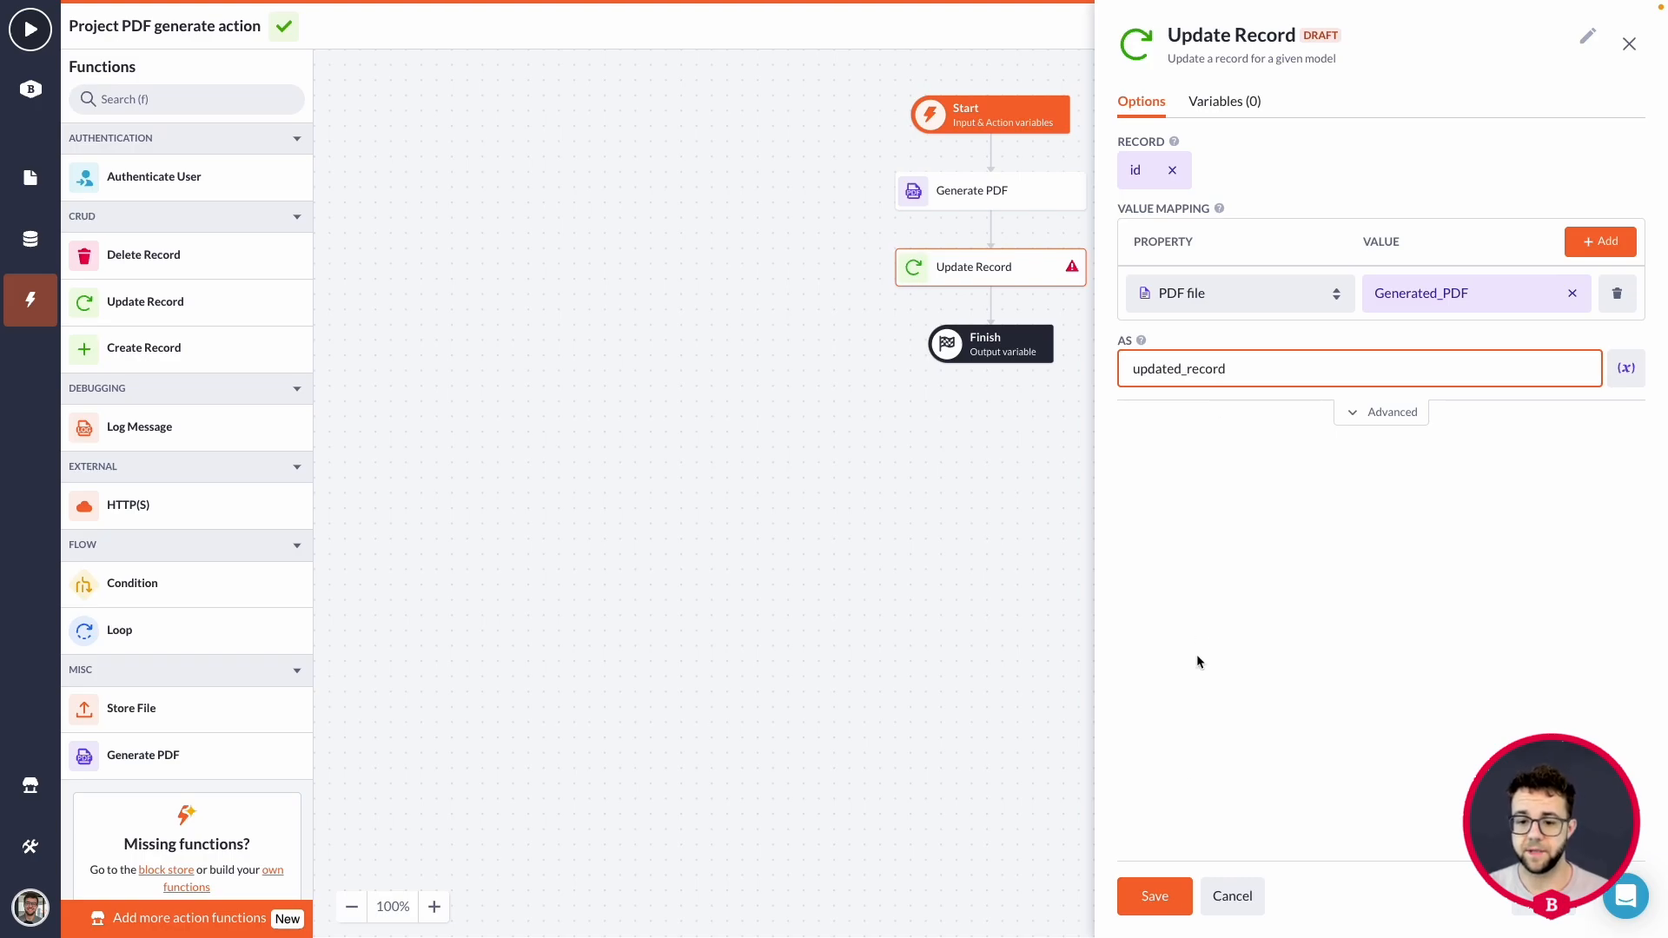
left_click(1155, 896)
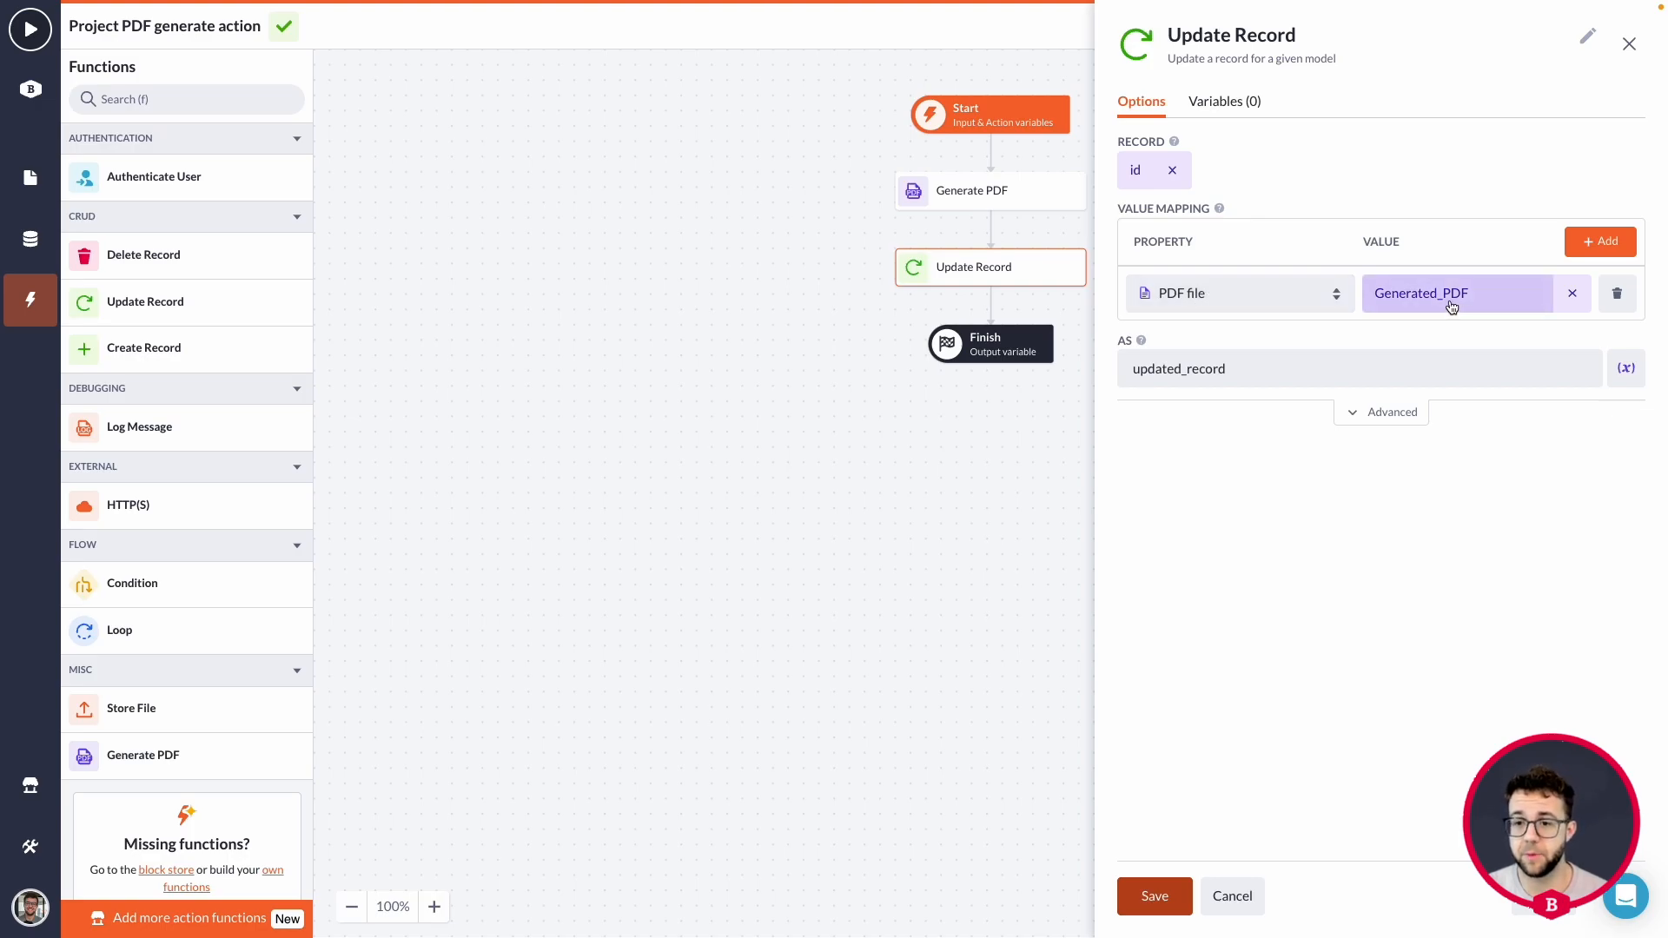
left_click(1232, 896)
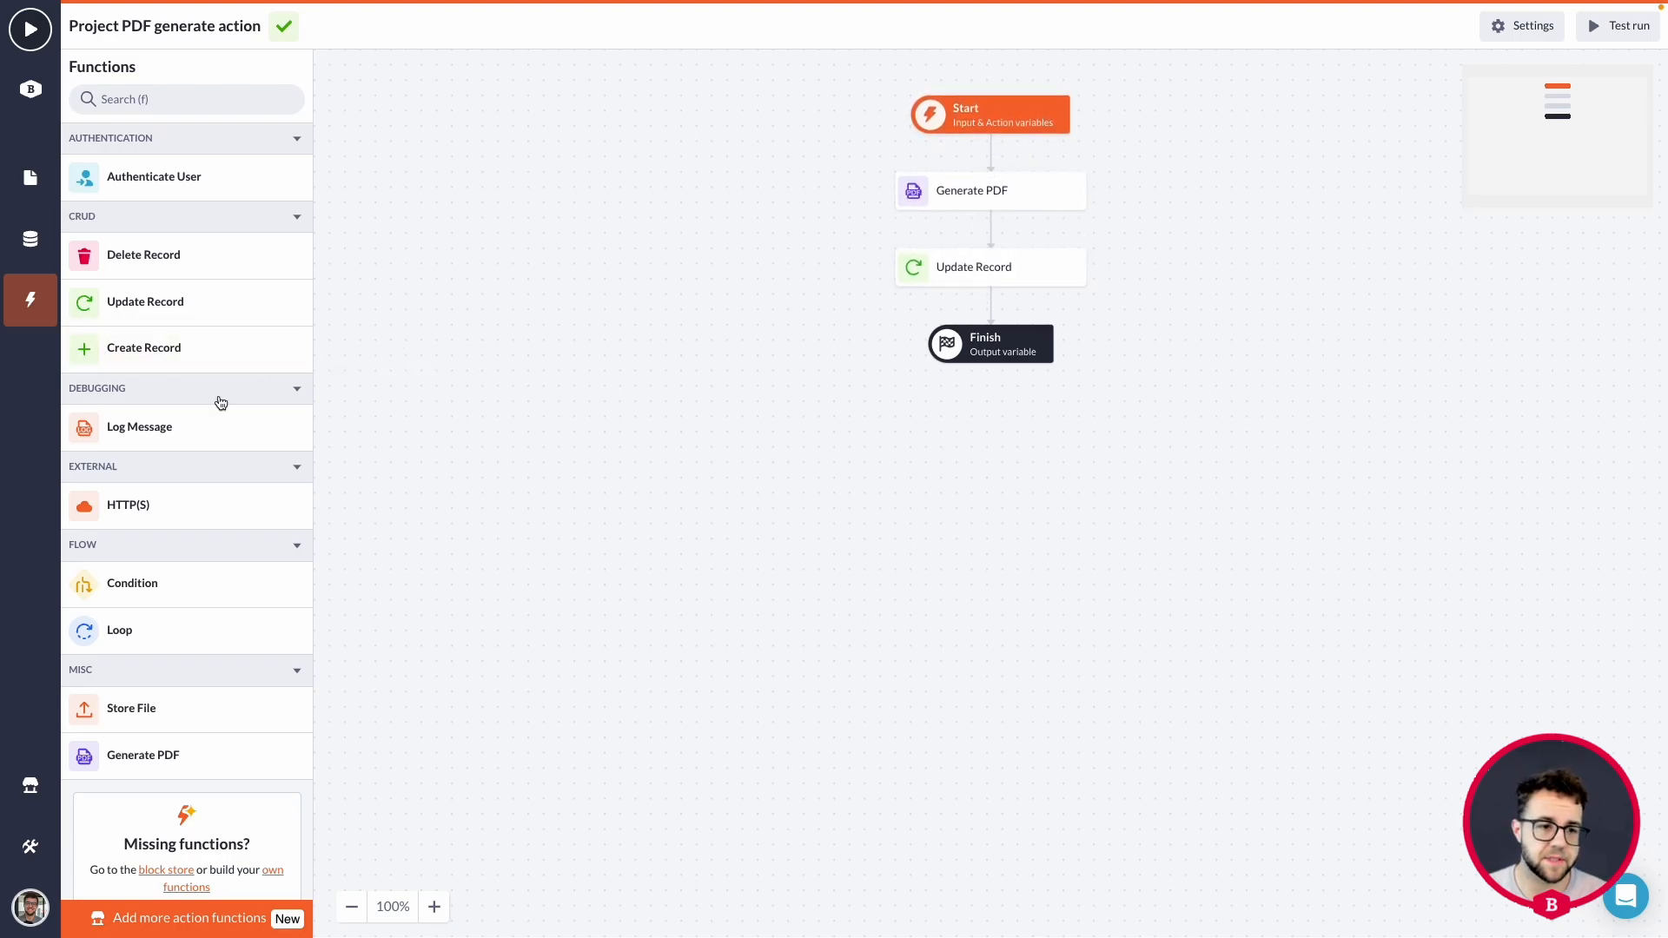
Insert a Log Message block between Generate PDF and Update Record and set its severity to Debug.
left_click_drag(132, 428, 984, 230)
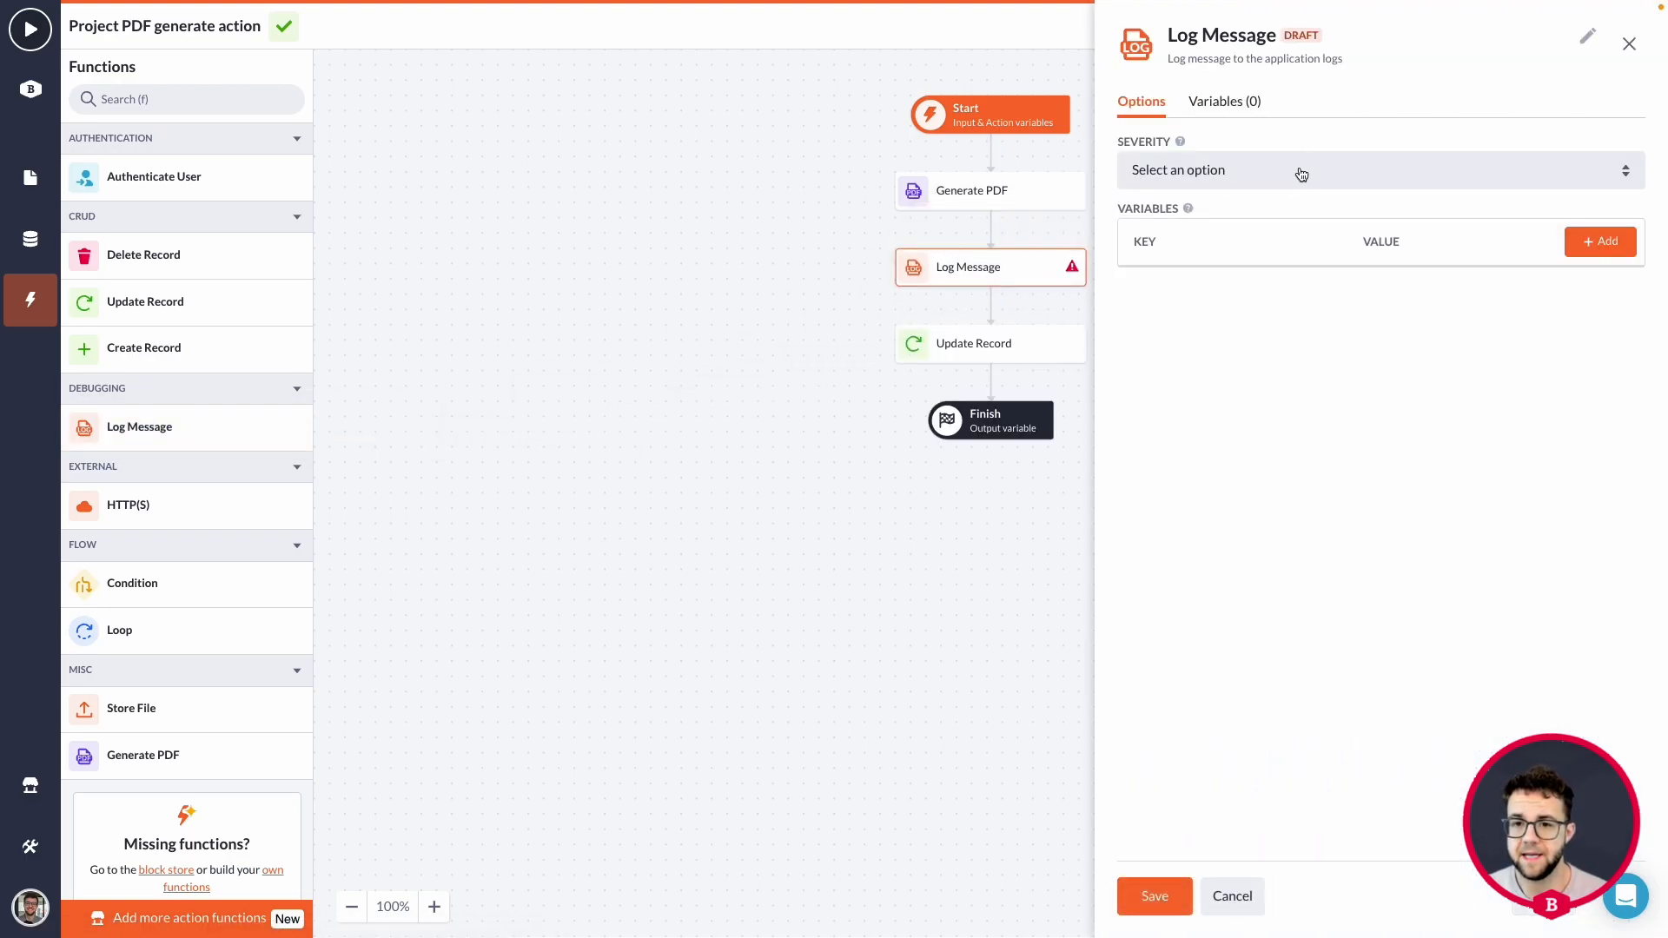
left_click(1296, 174)
left_click(1303, 193)
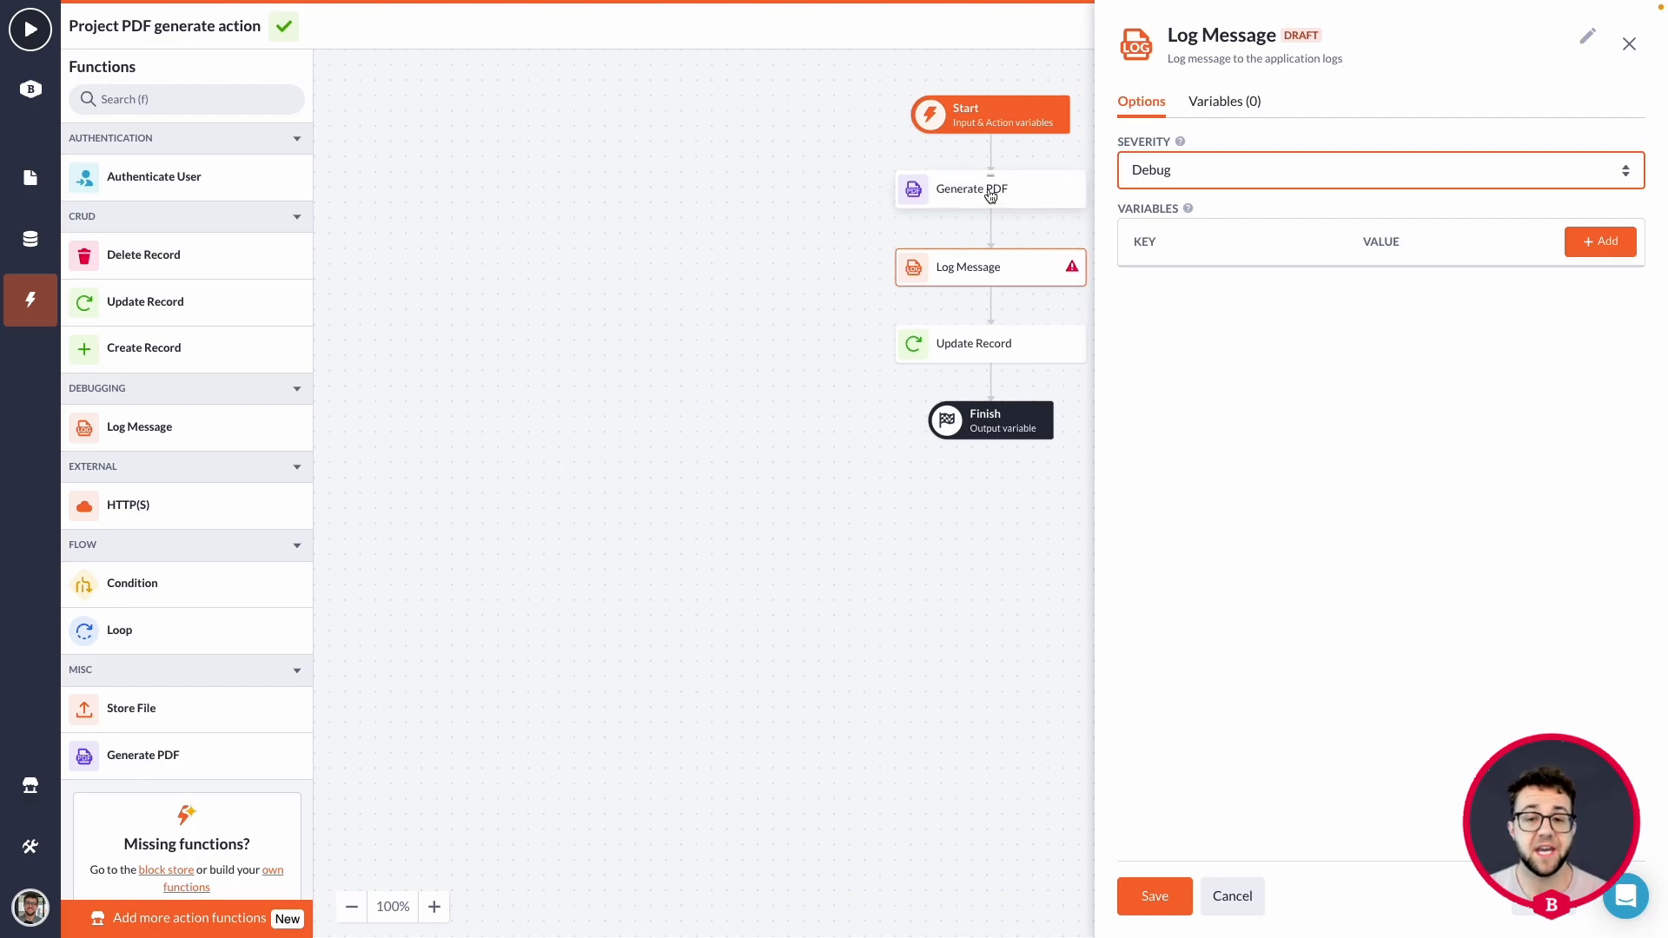
Add a log variable with key pdf info and value Generated_PDF, then save and close the Log Message options.
left_click(1600, 242)
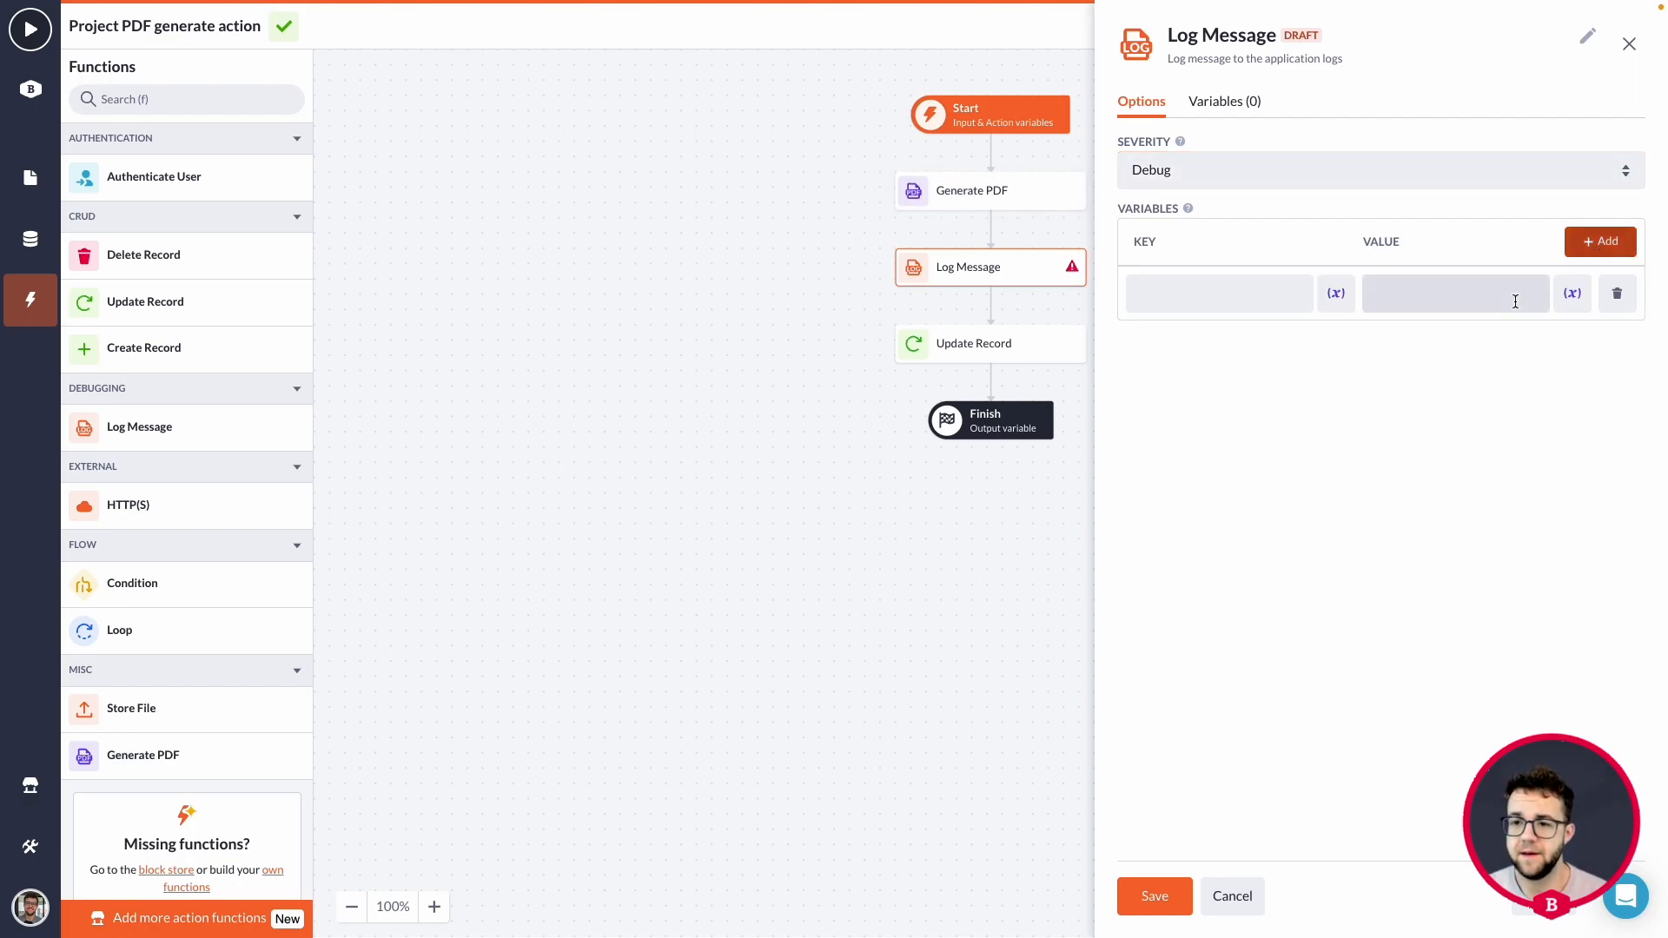
left_click(1570, 296)
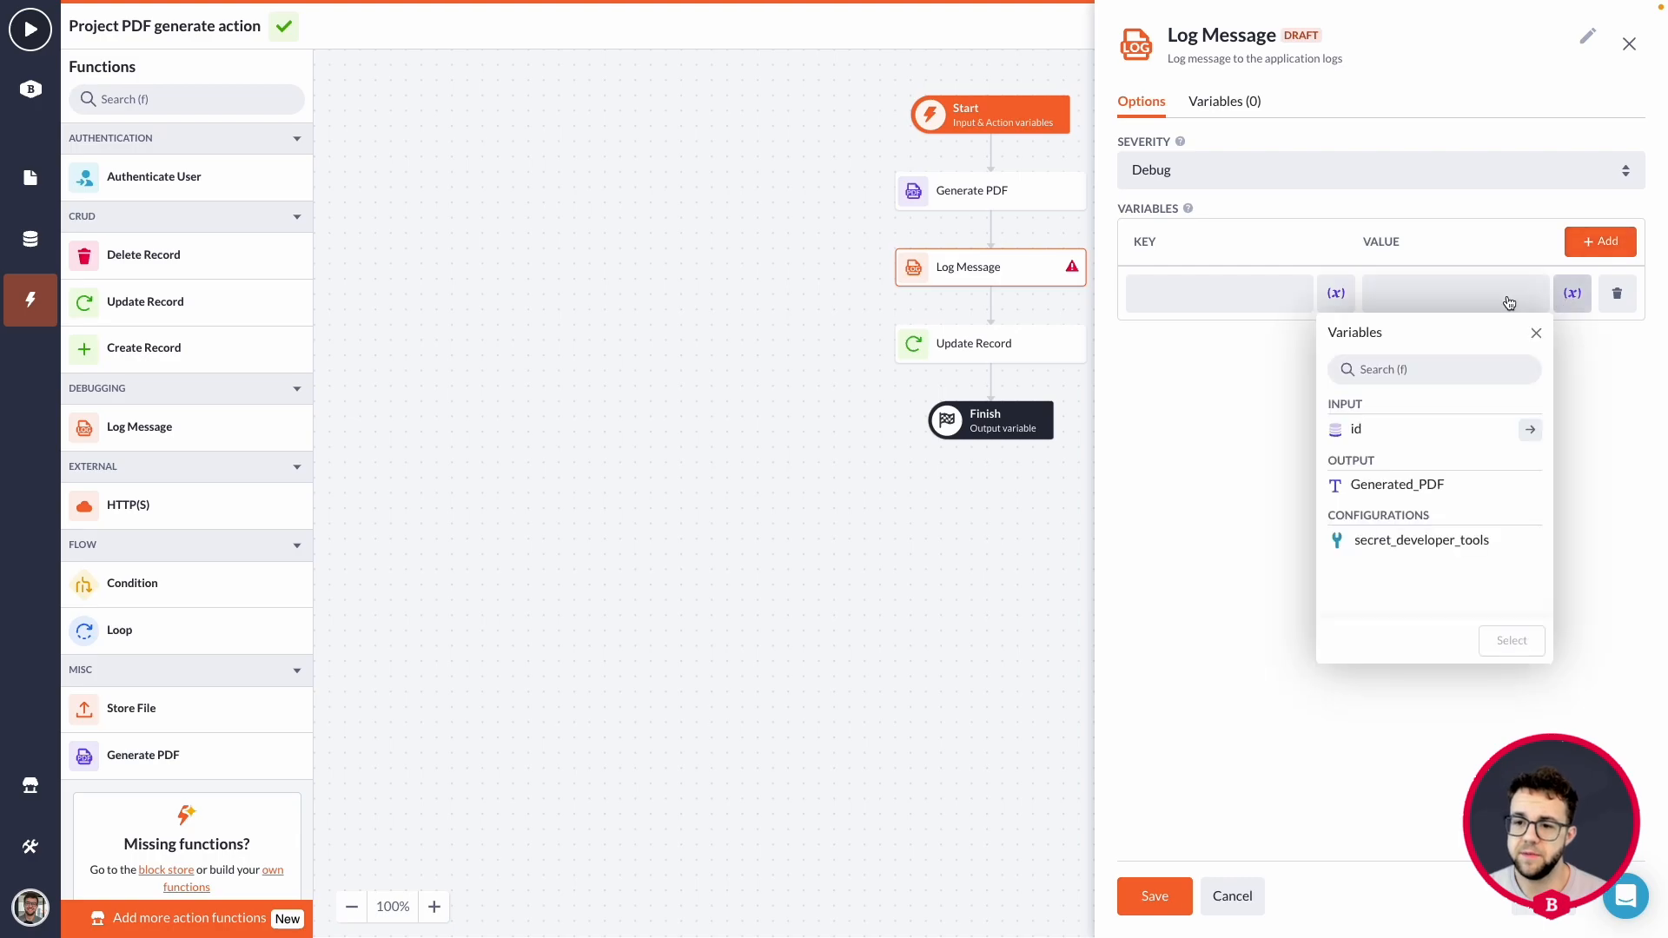
left_click(1435, 484)
left_click(1509, 641)
left_click(1241, 290)
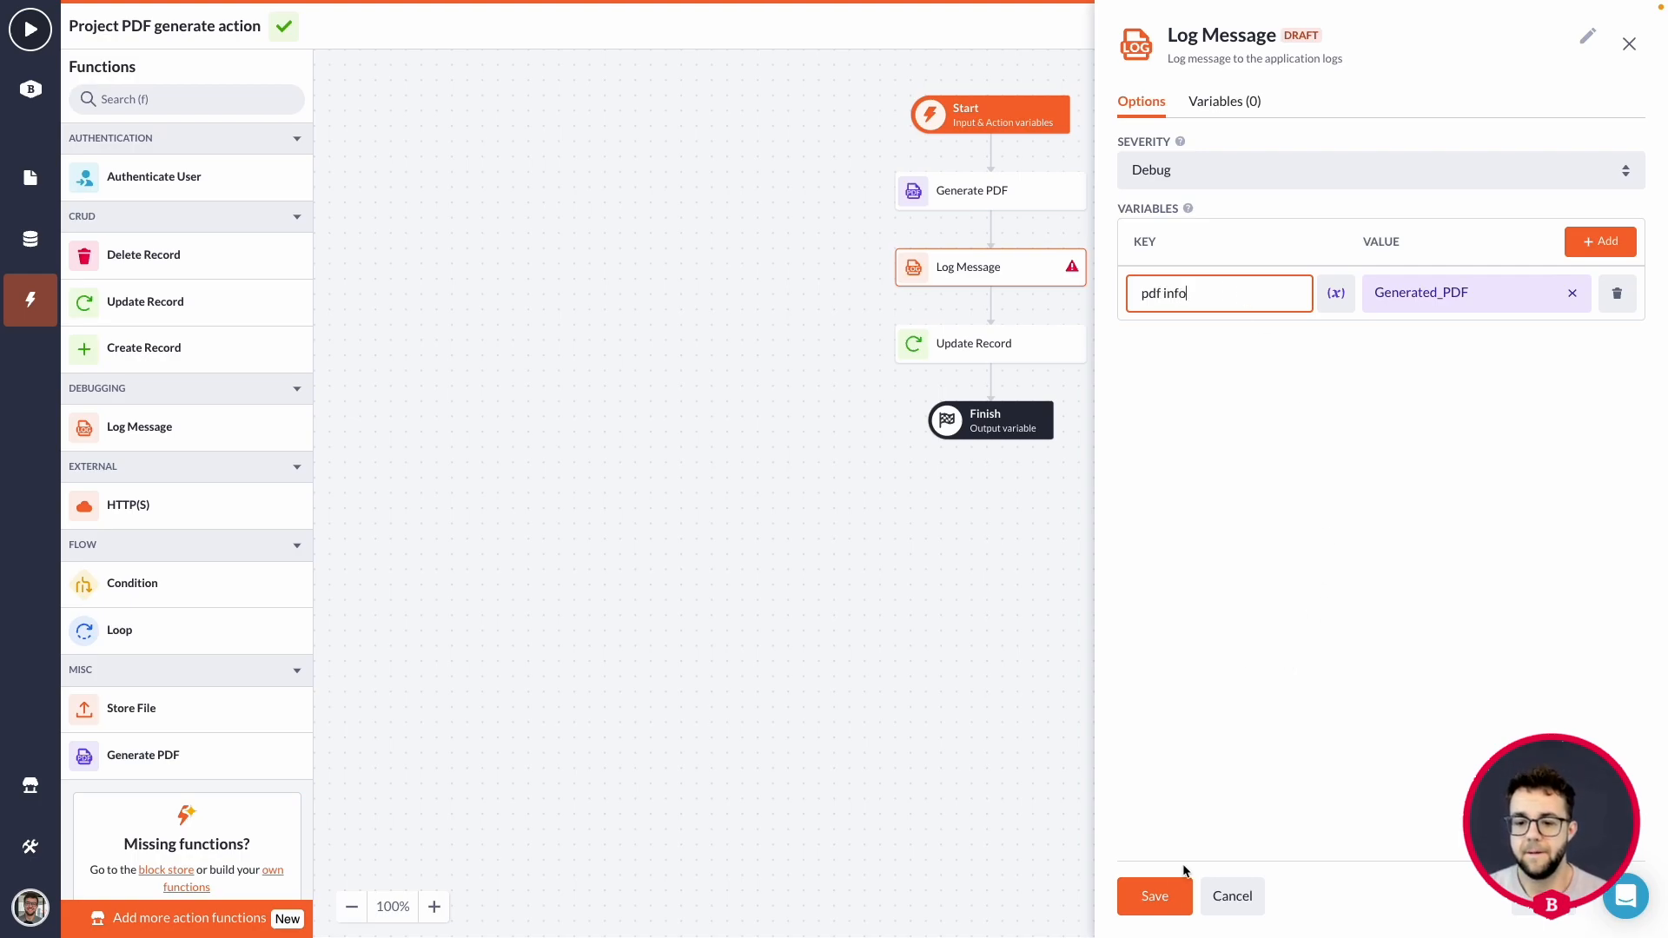
left_click(1154, 895)
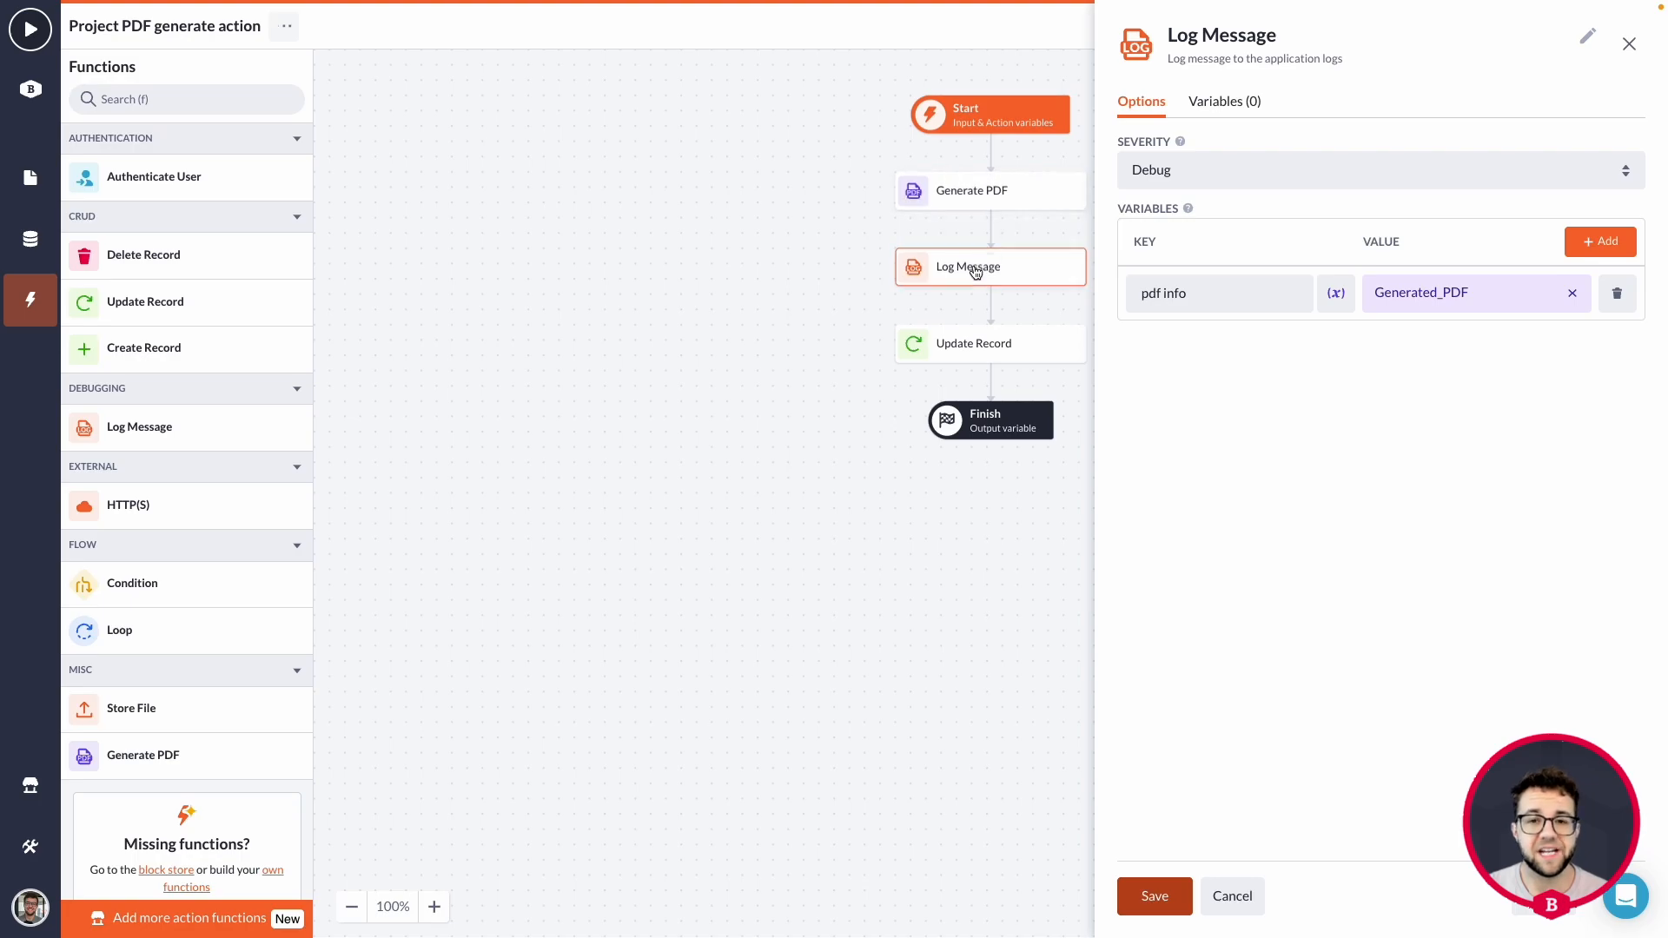
left_click(31, 847)
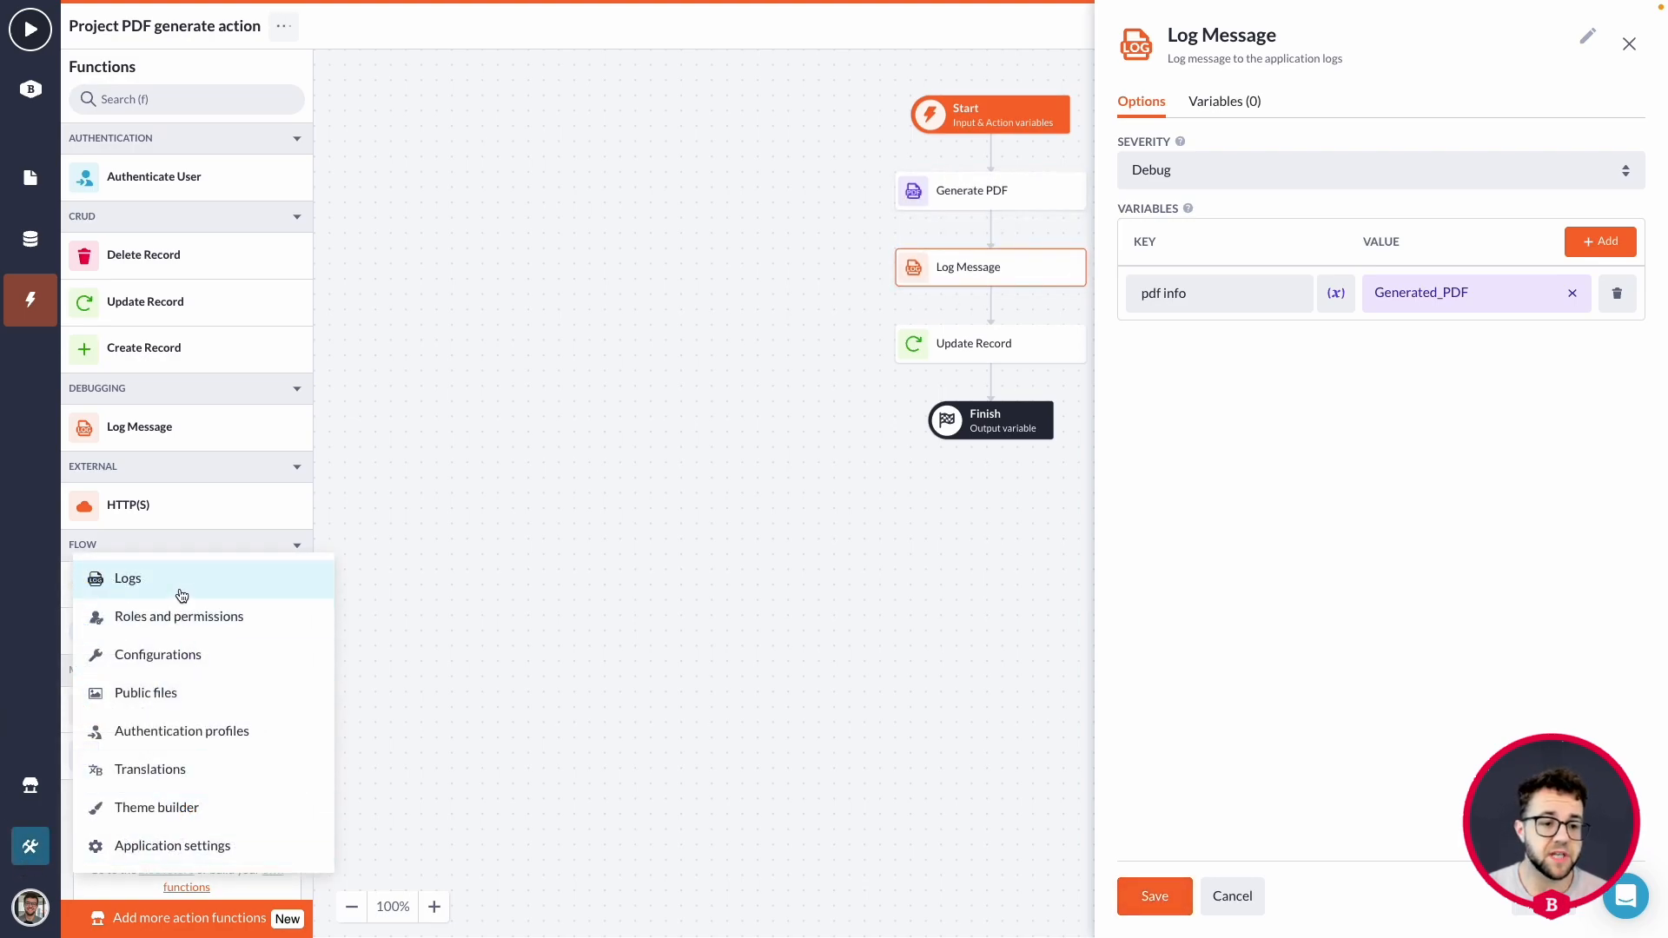
left_click(674, 601)
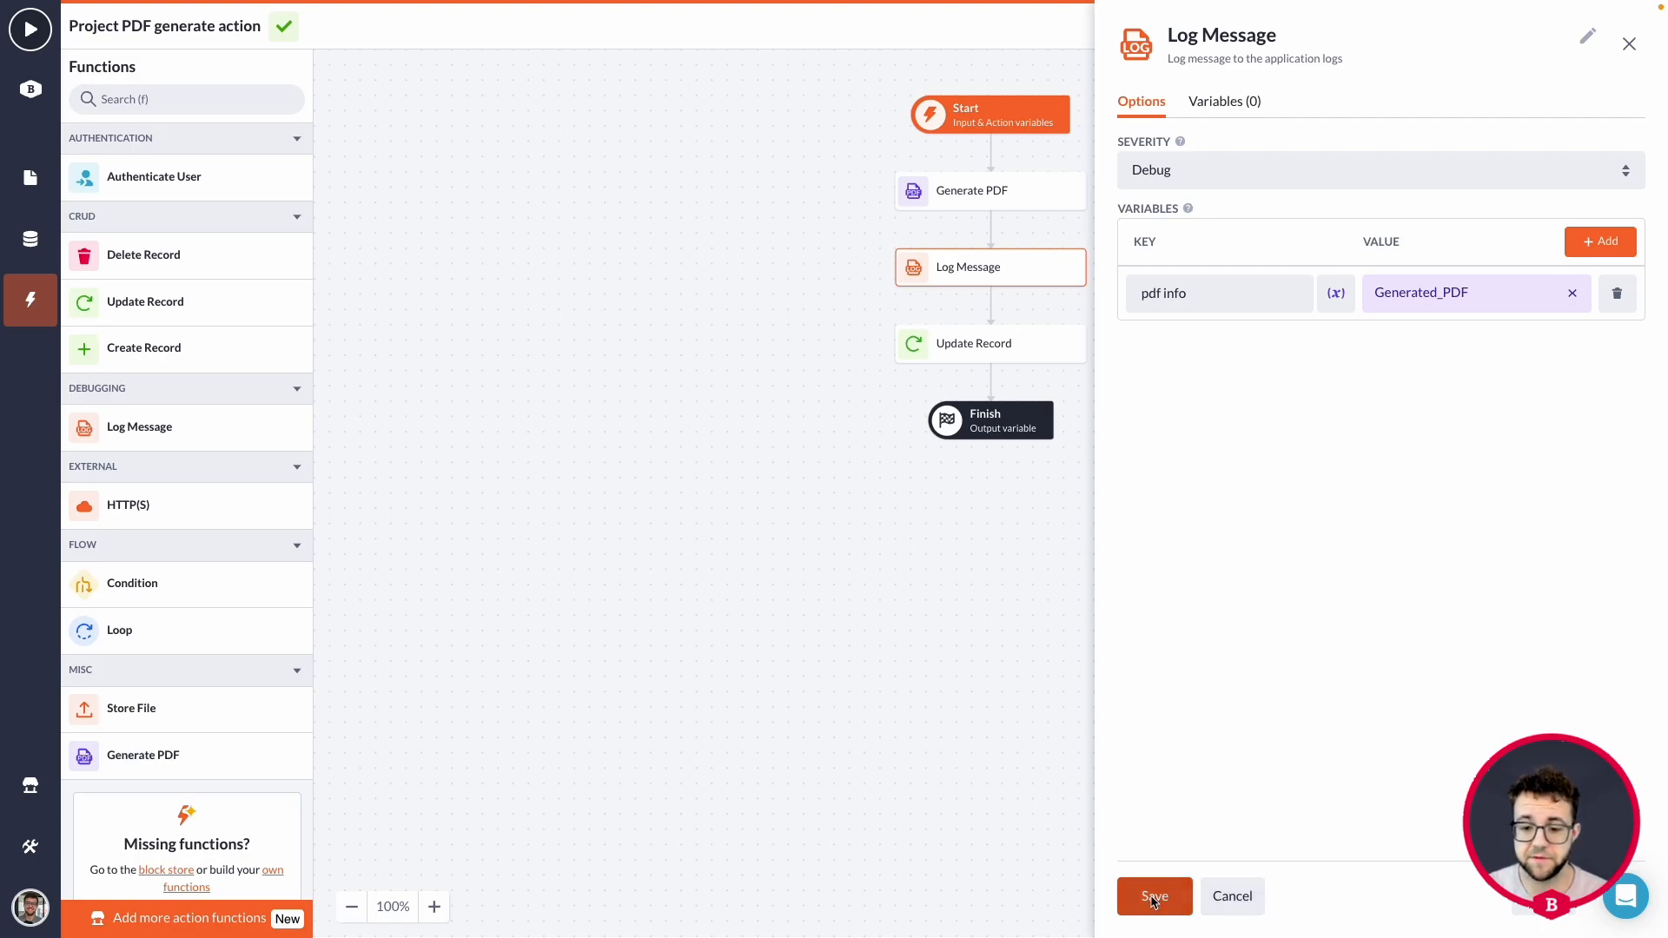
left_click(1234, 896)
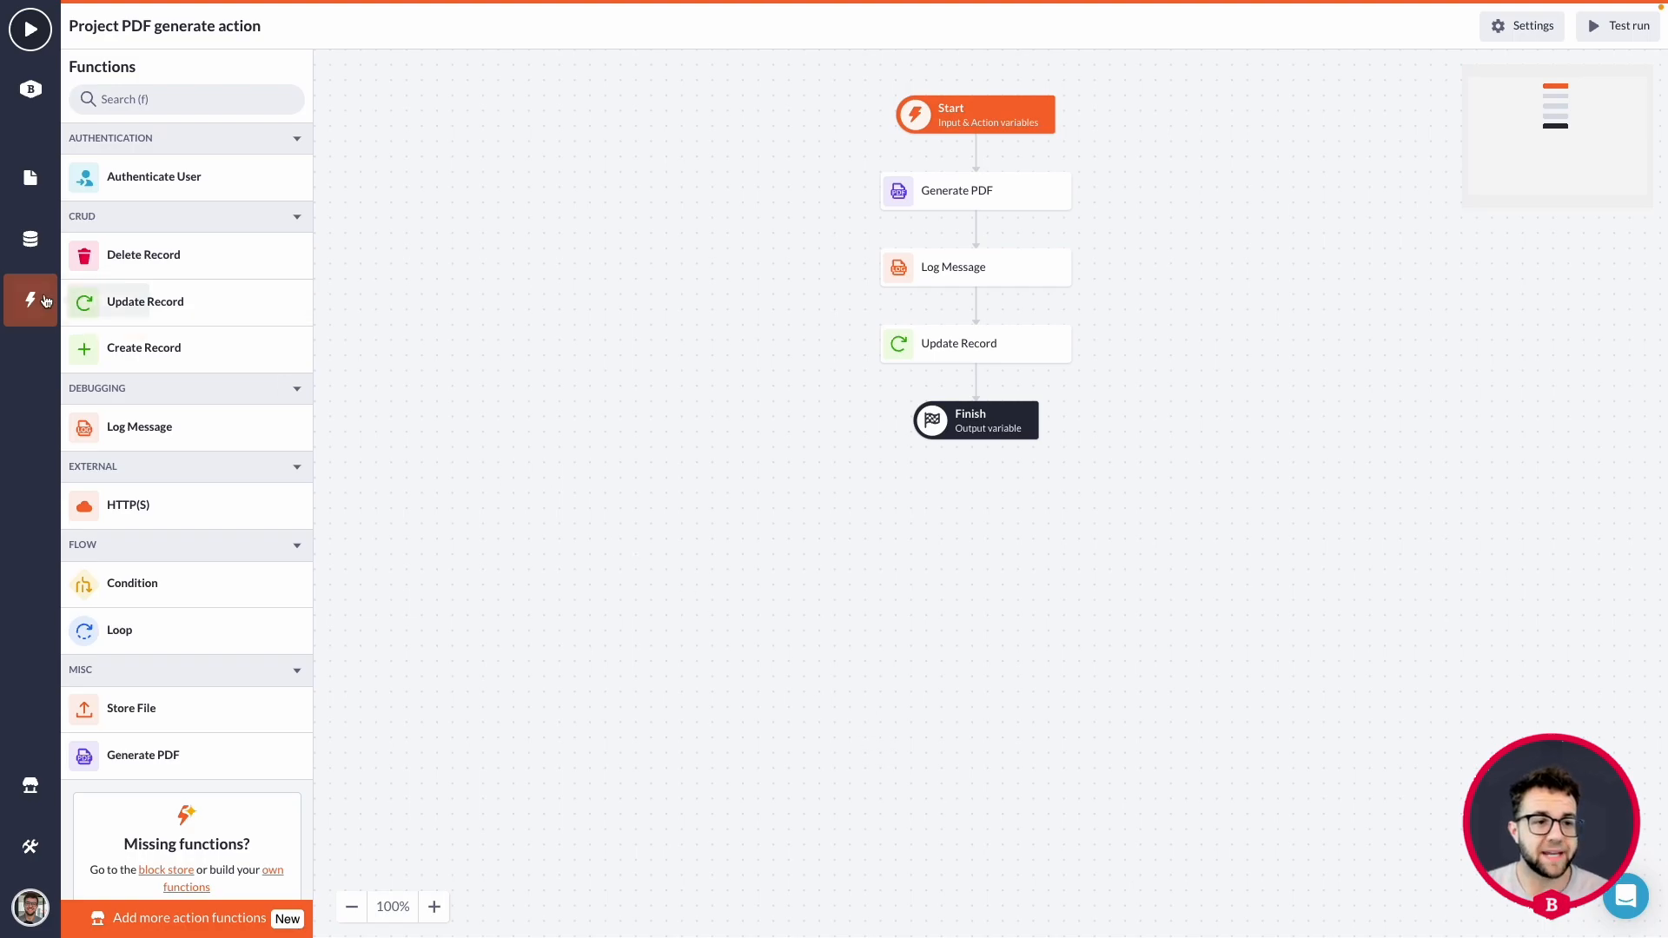
Open the Project detail page and inspect the options of its Generate project PDF action button.
left_click(33, 177)
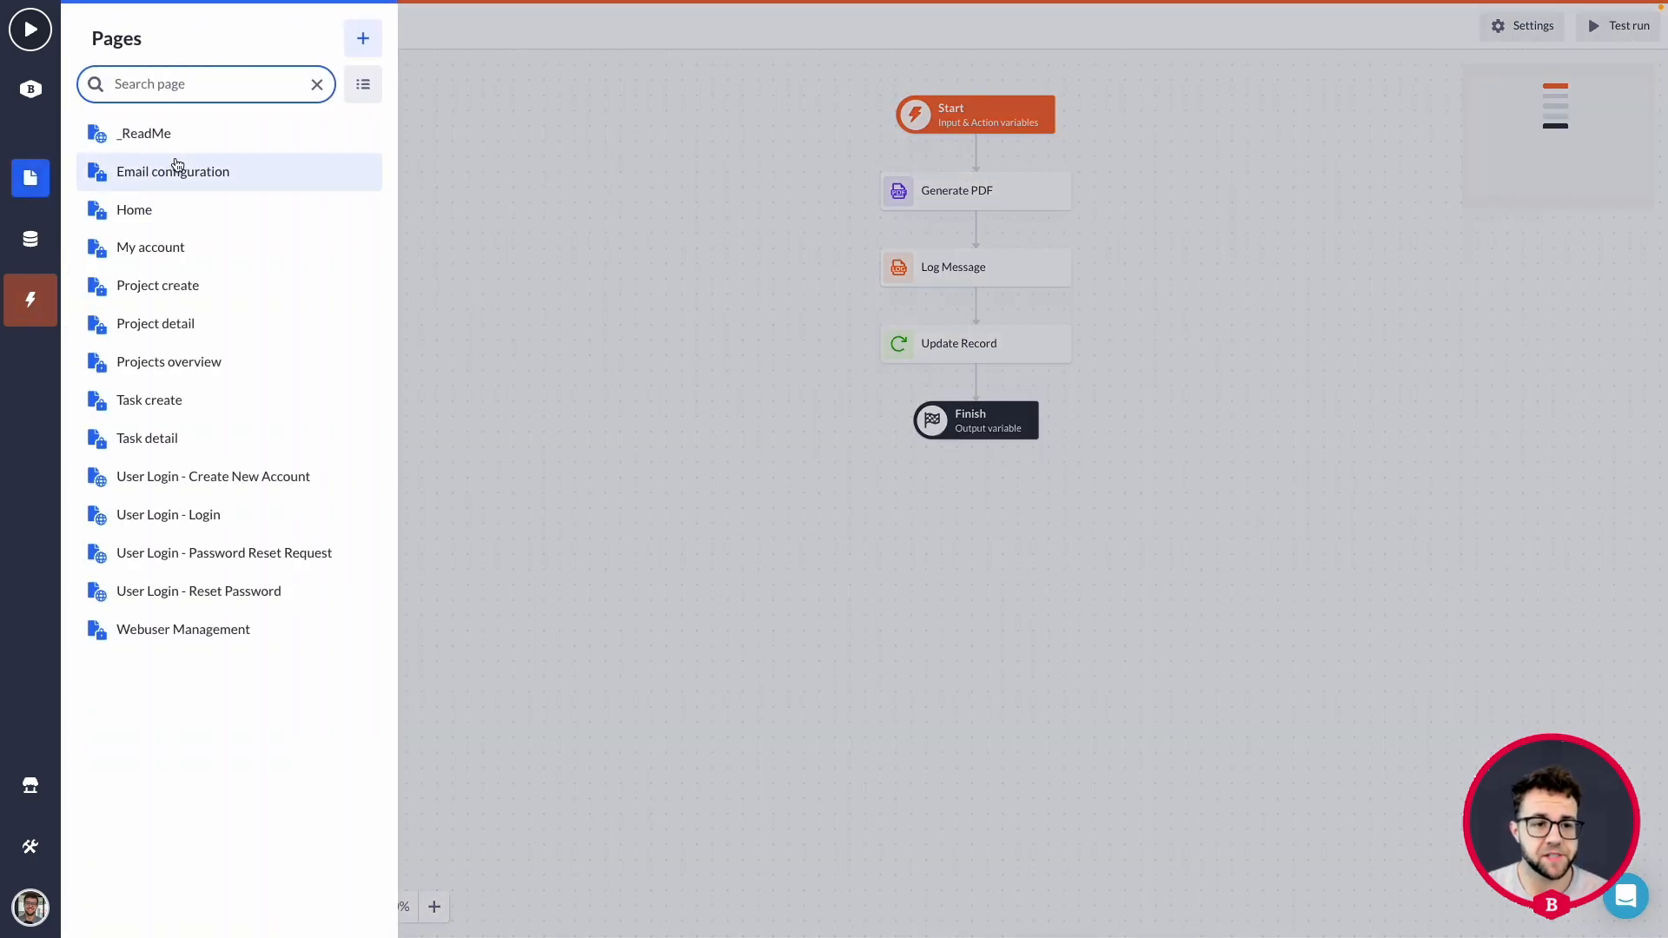
left_click(186, 324)
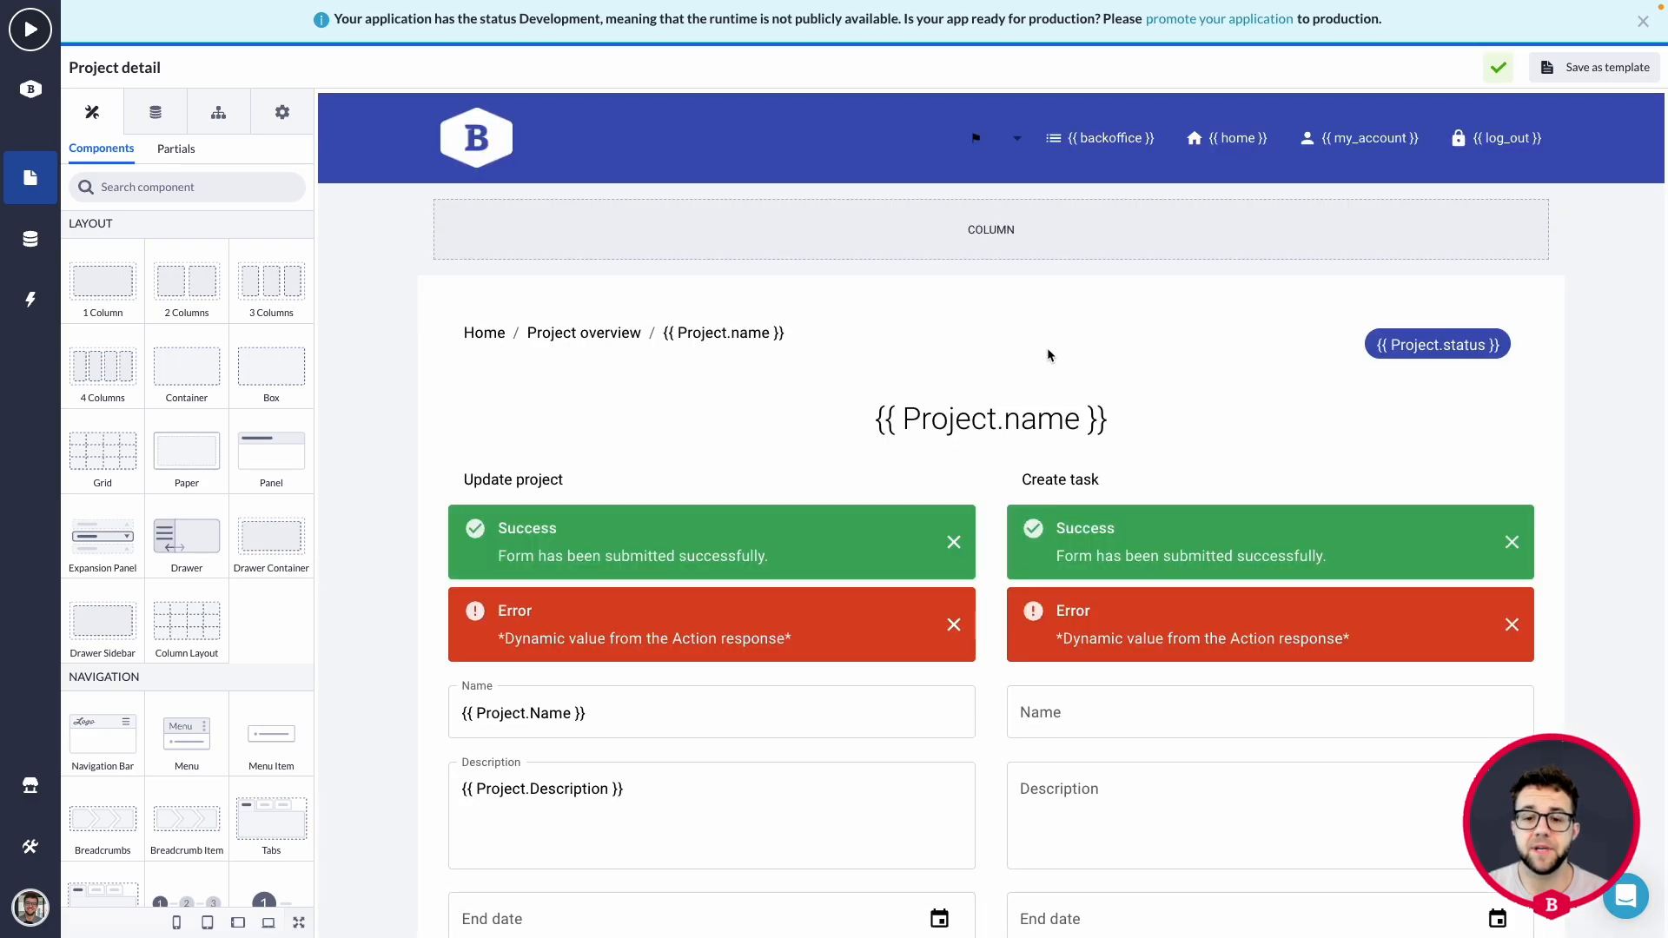
scroll(1052, 349, "down", 5)
scroll(1051, 348, "down", 4)
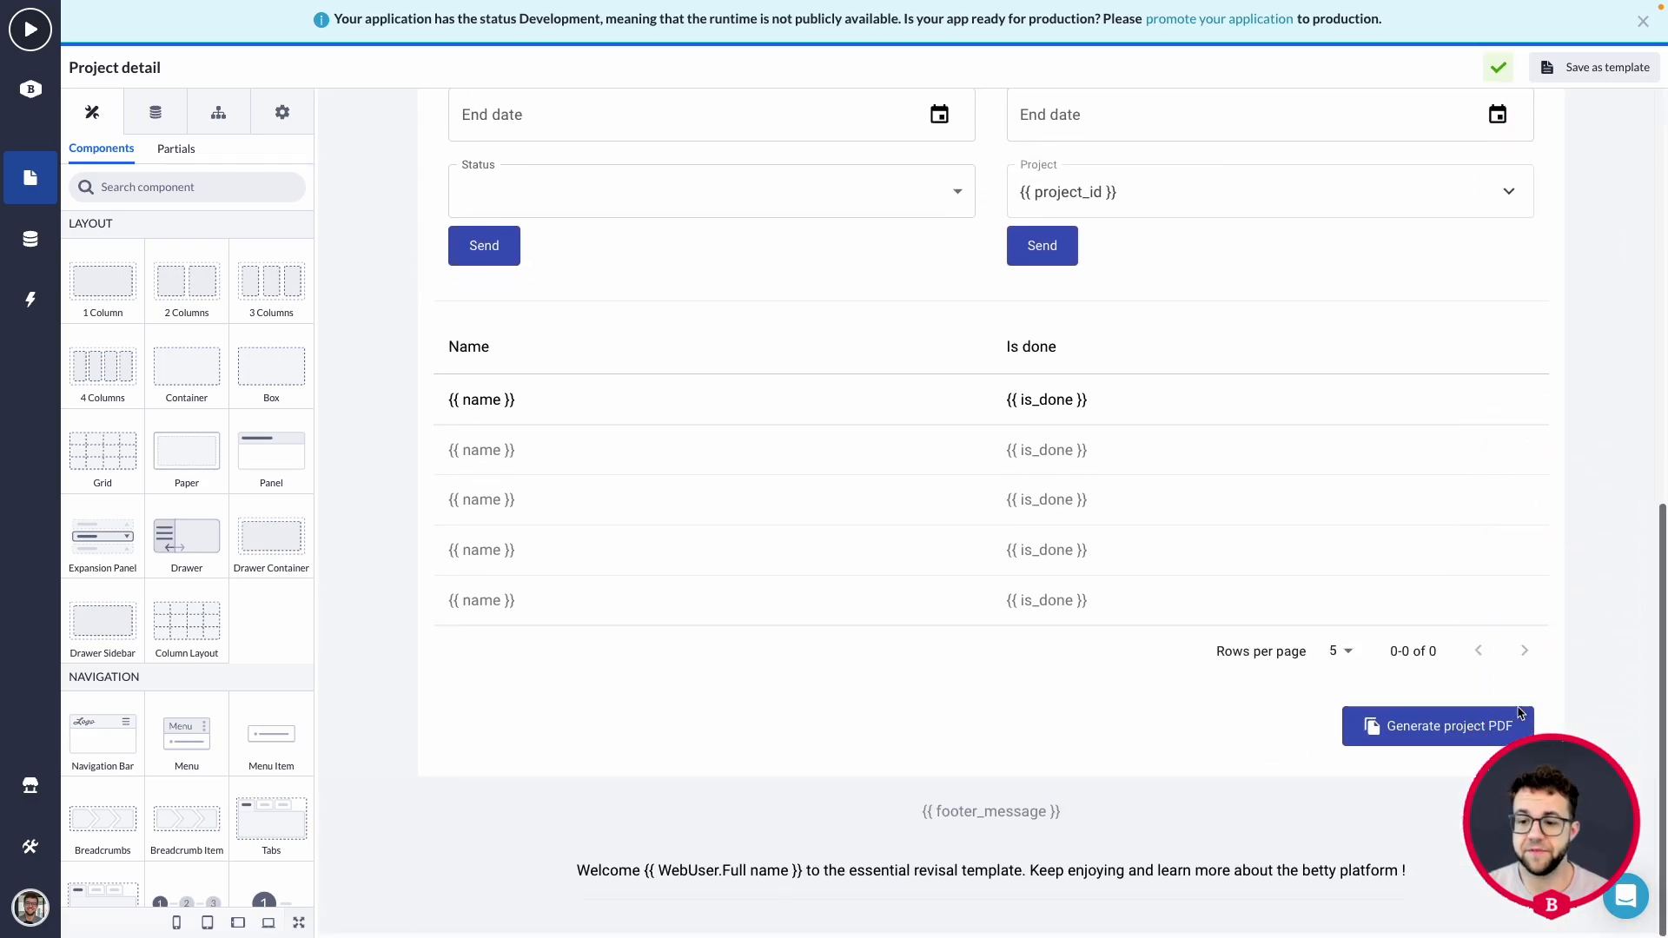
left_click(1455, 724)
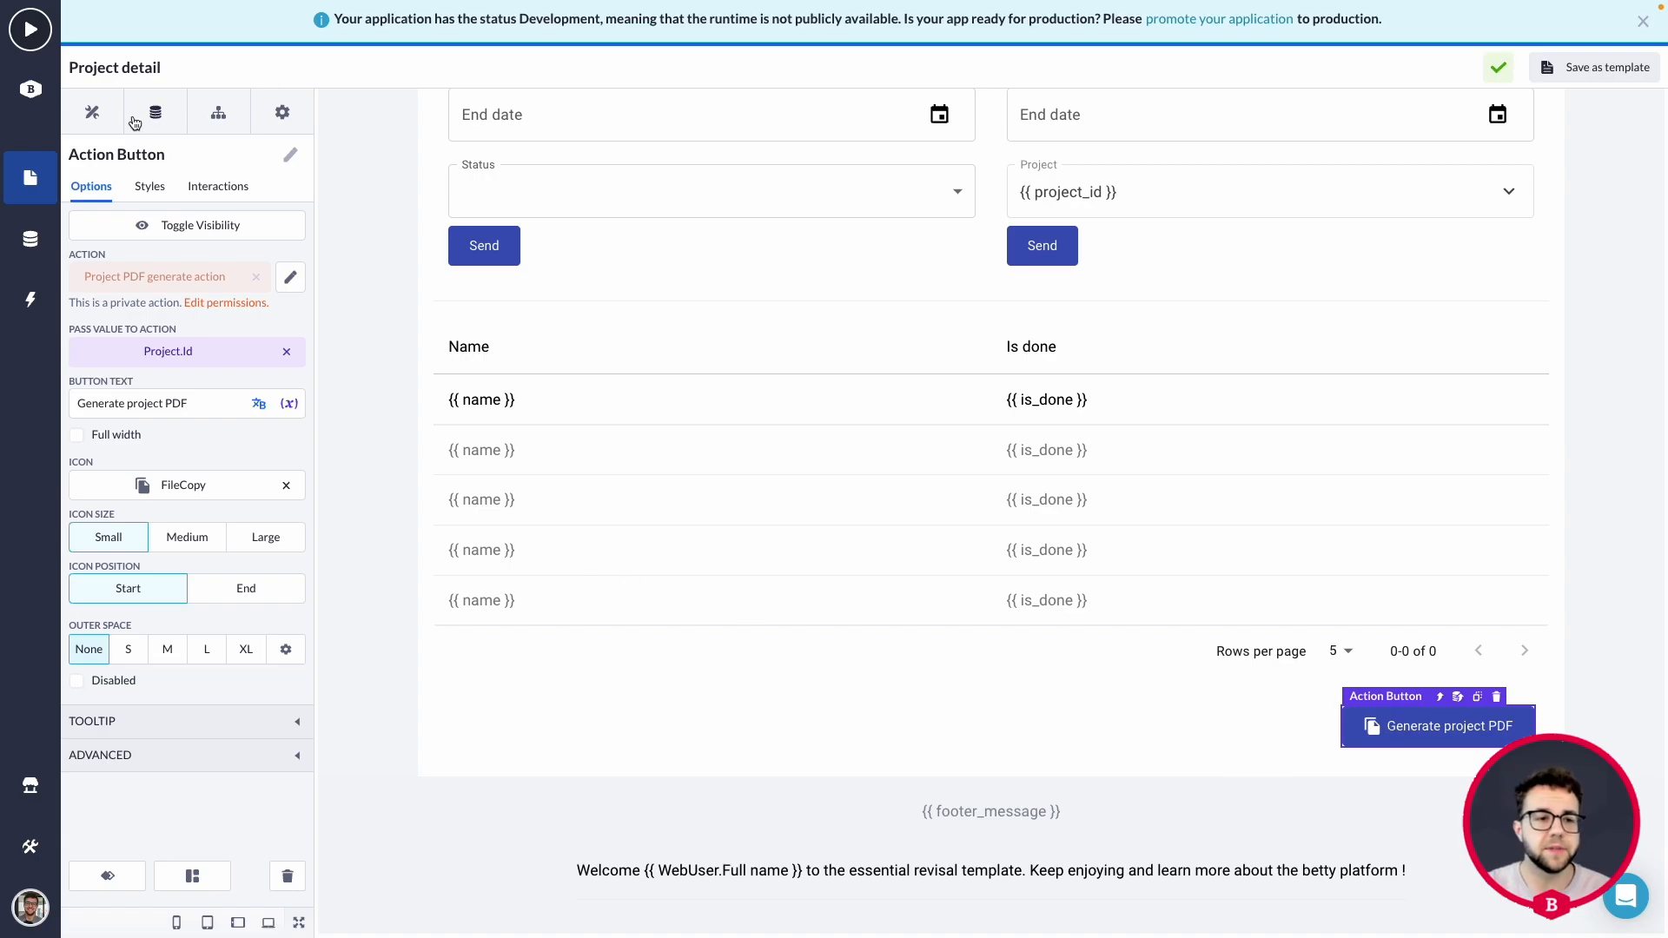
Add a Text component directly below the Generate project PDF button and select it.
left_click(106, 116)
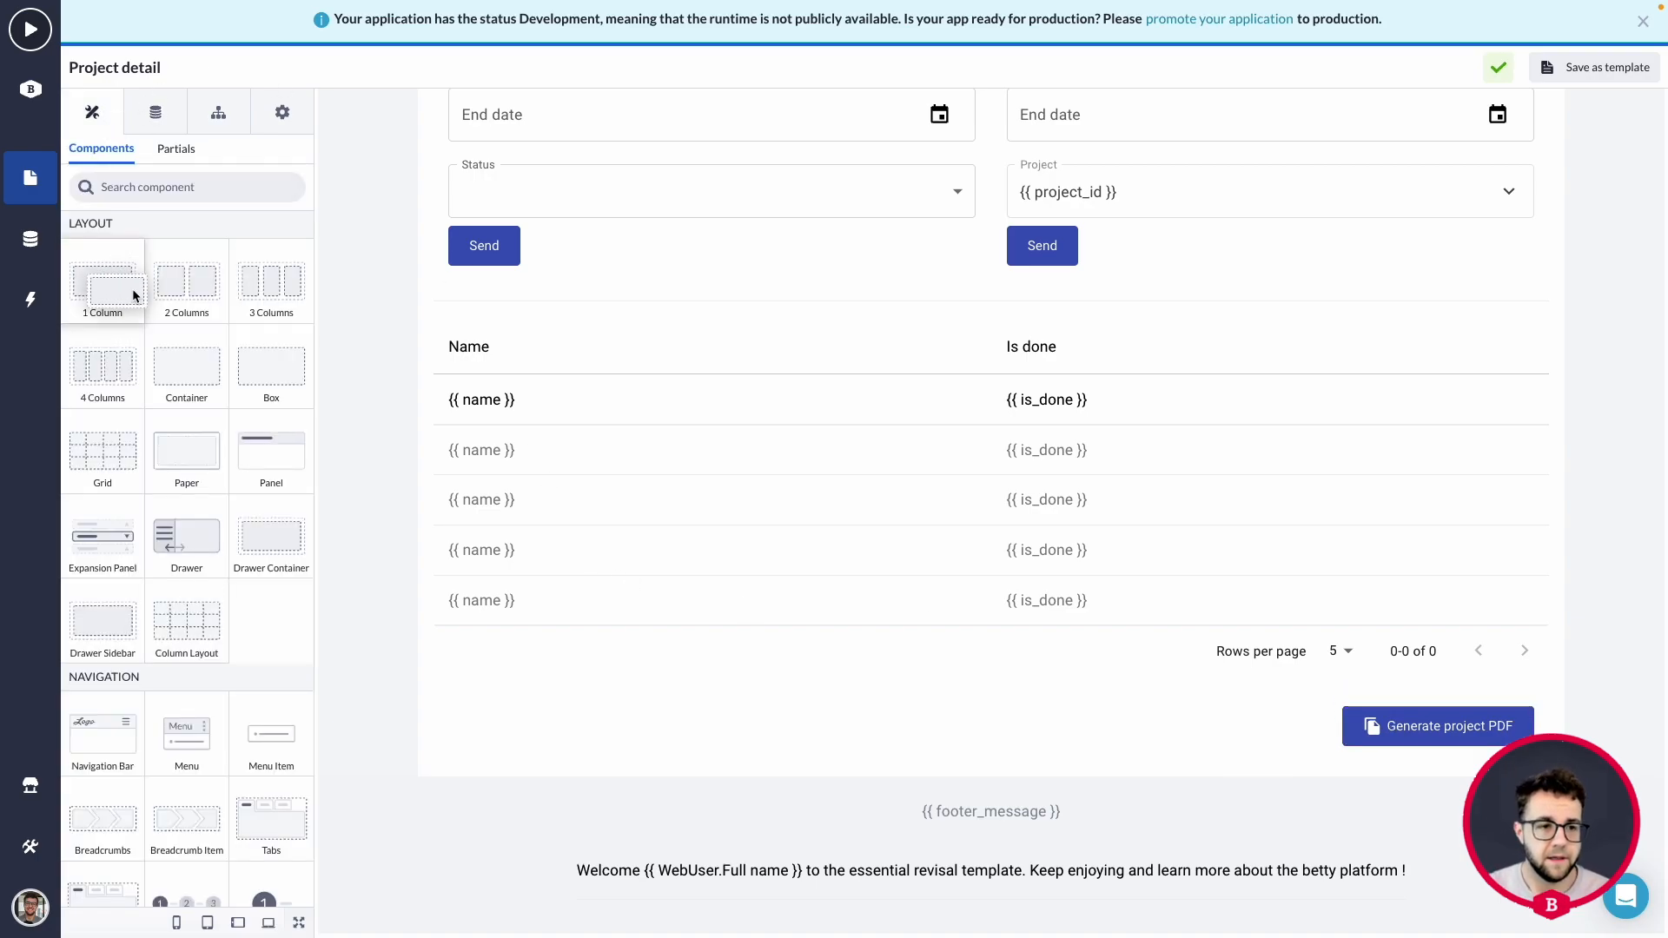
scroll(173, 374, "down", 6)
left_click_drag(186, 476, 1438, 761)
left_click(1476, 761)
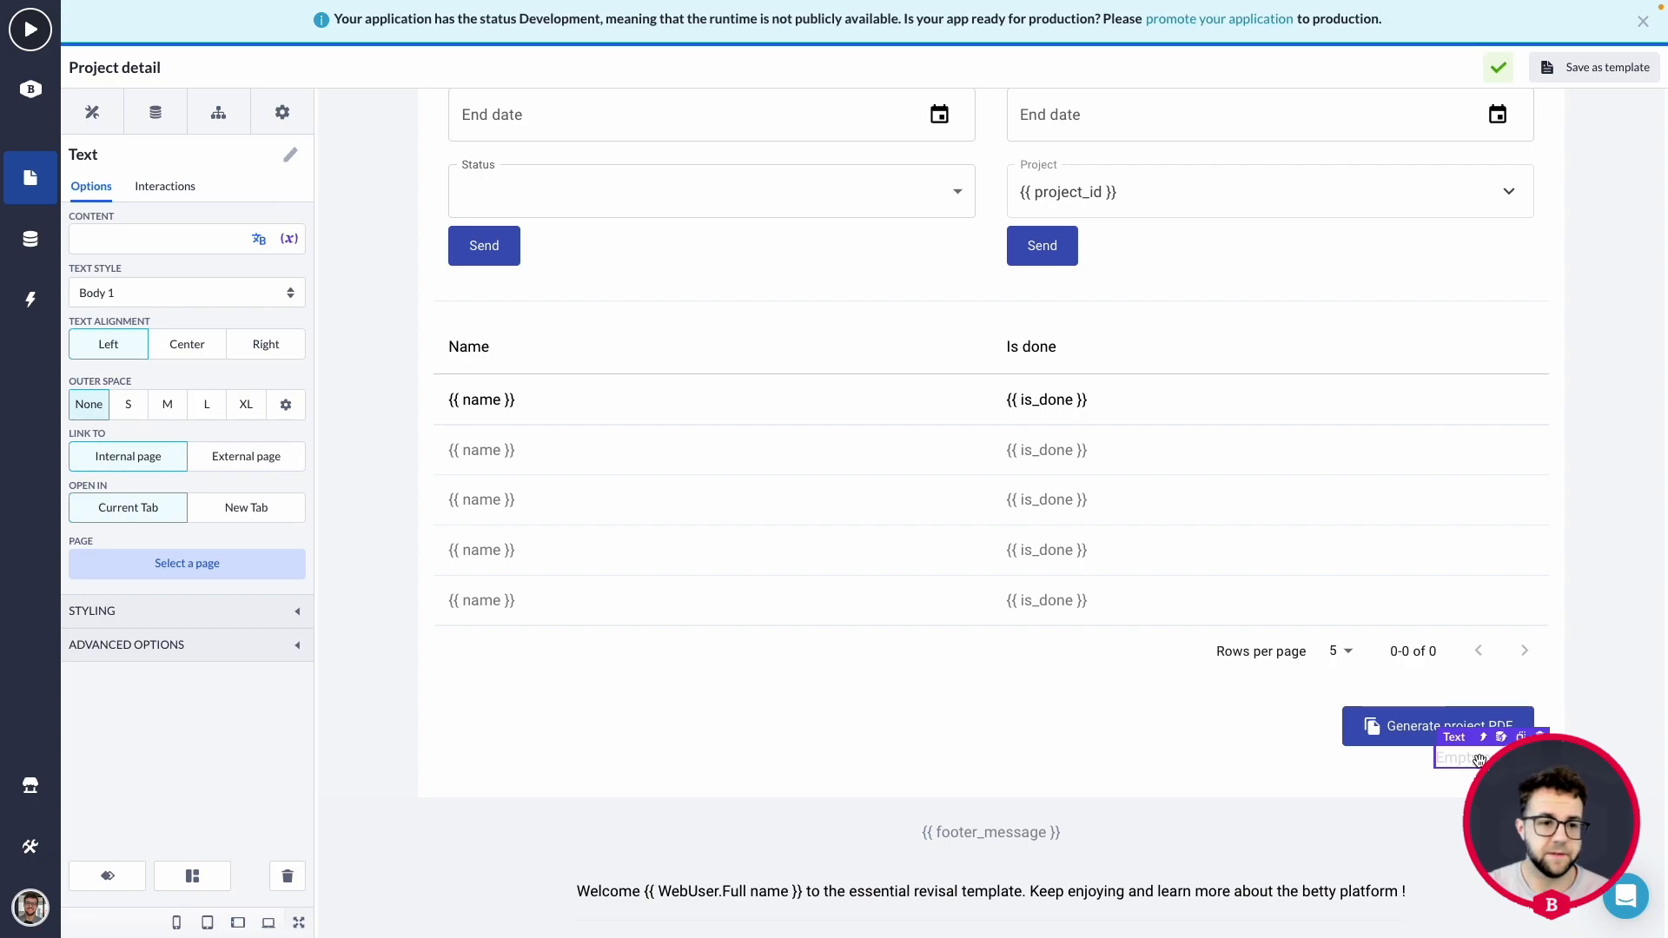
Set the new text's content to the PDF file property of the Project model.
left_click(288, 241)
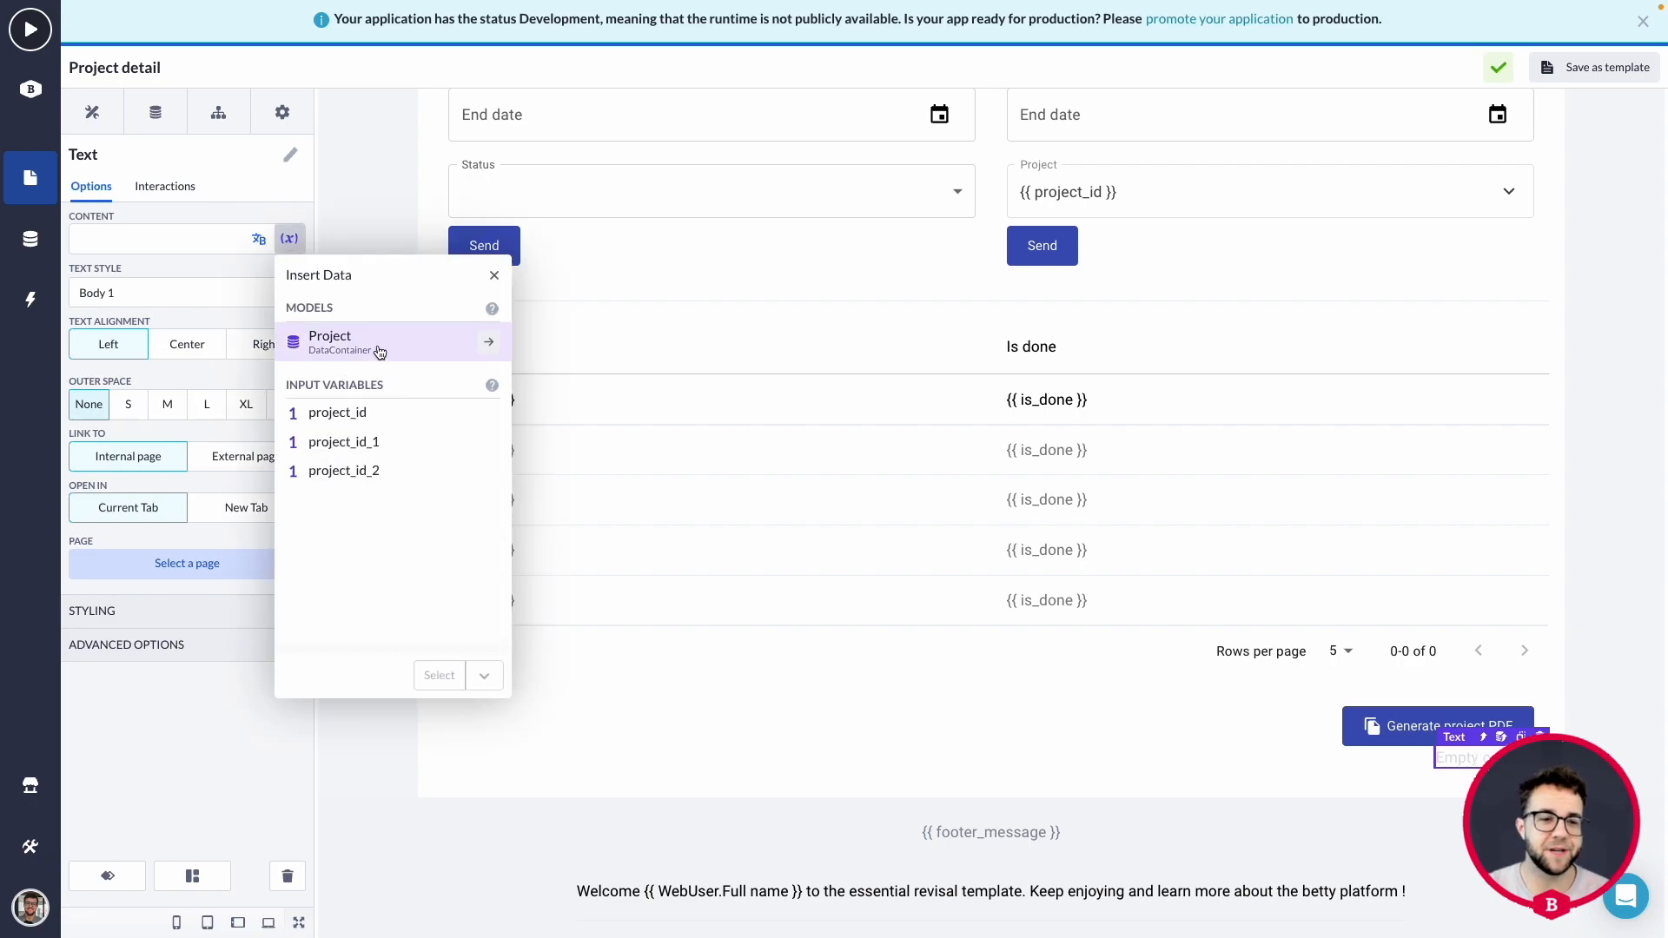
left_click(477, 345)
scroll(403, 439, "down", 2)
left_click(362, 492)
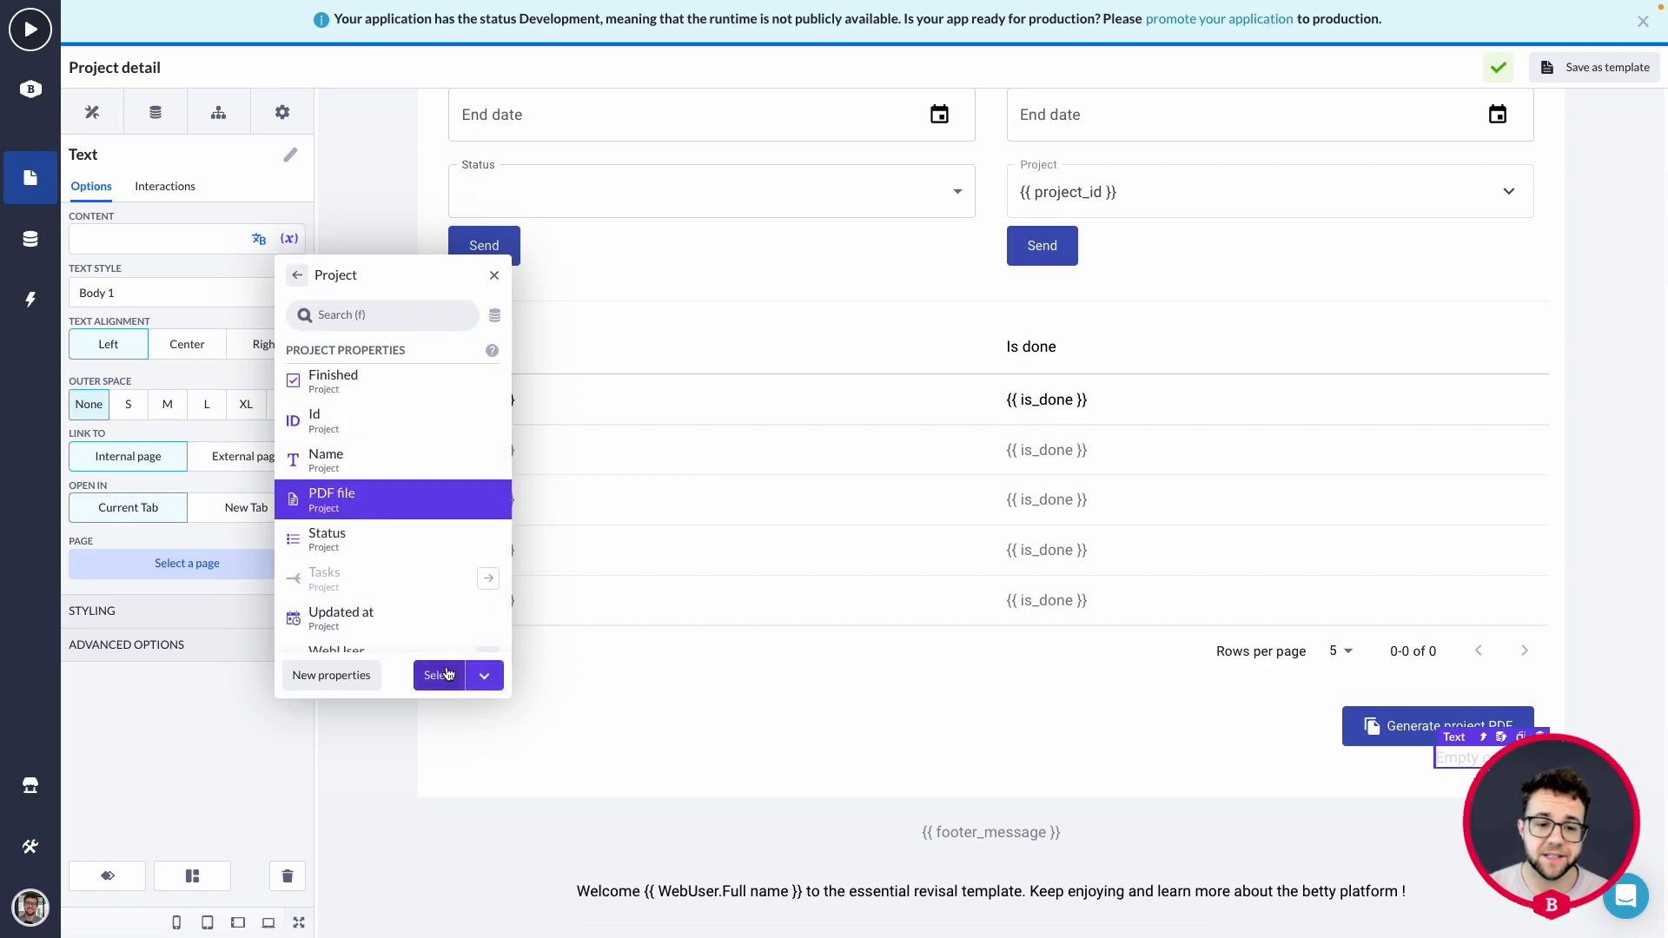
left_click(441, 676)
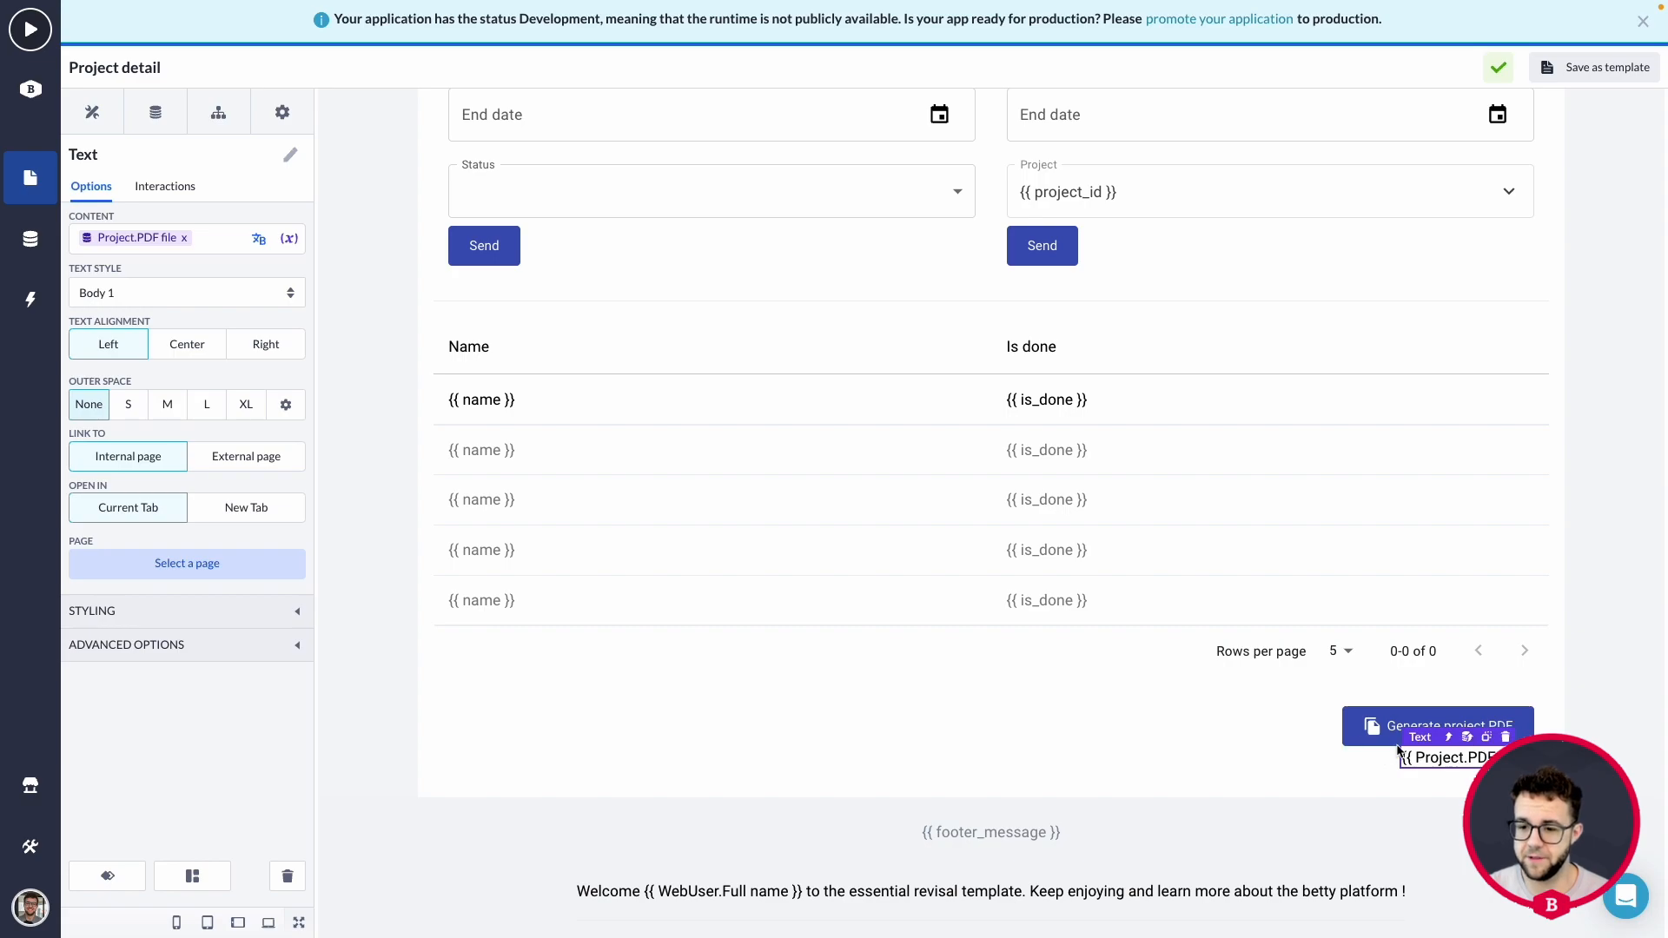
Launch the running app and open the details of my first project from the project overview.
left_click(33, 35)
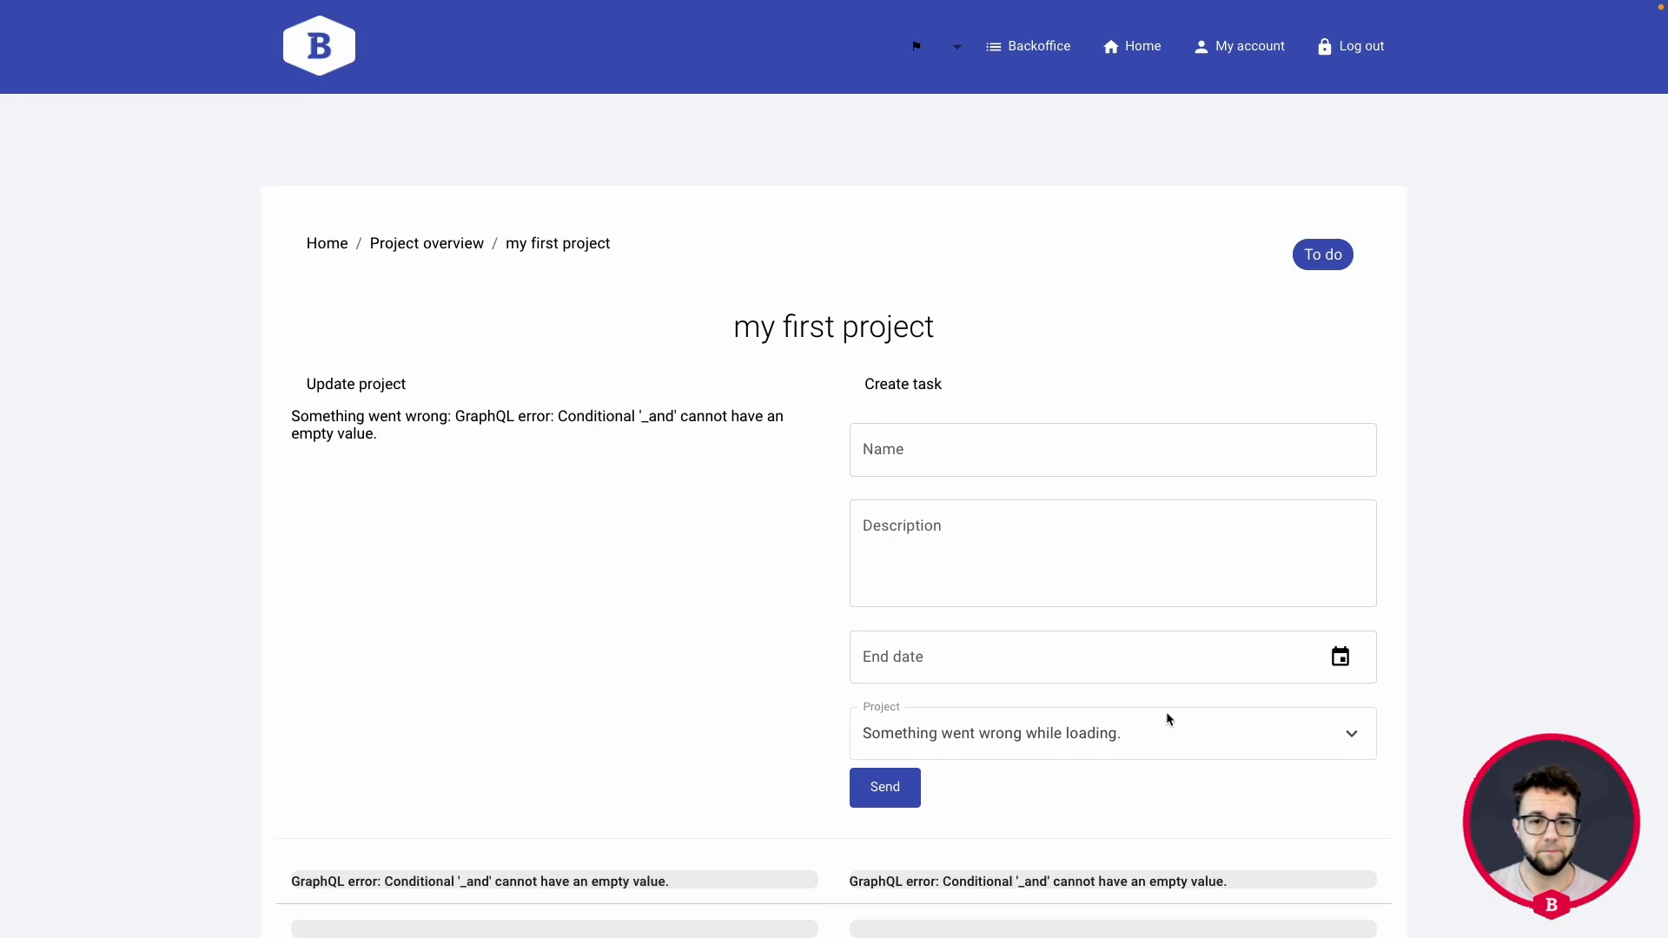
left_click(1120, 48)
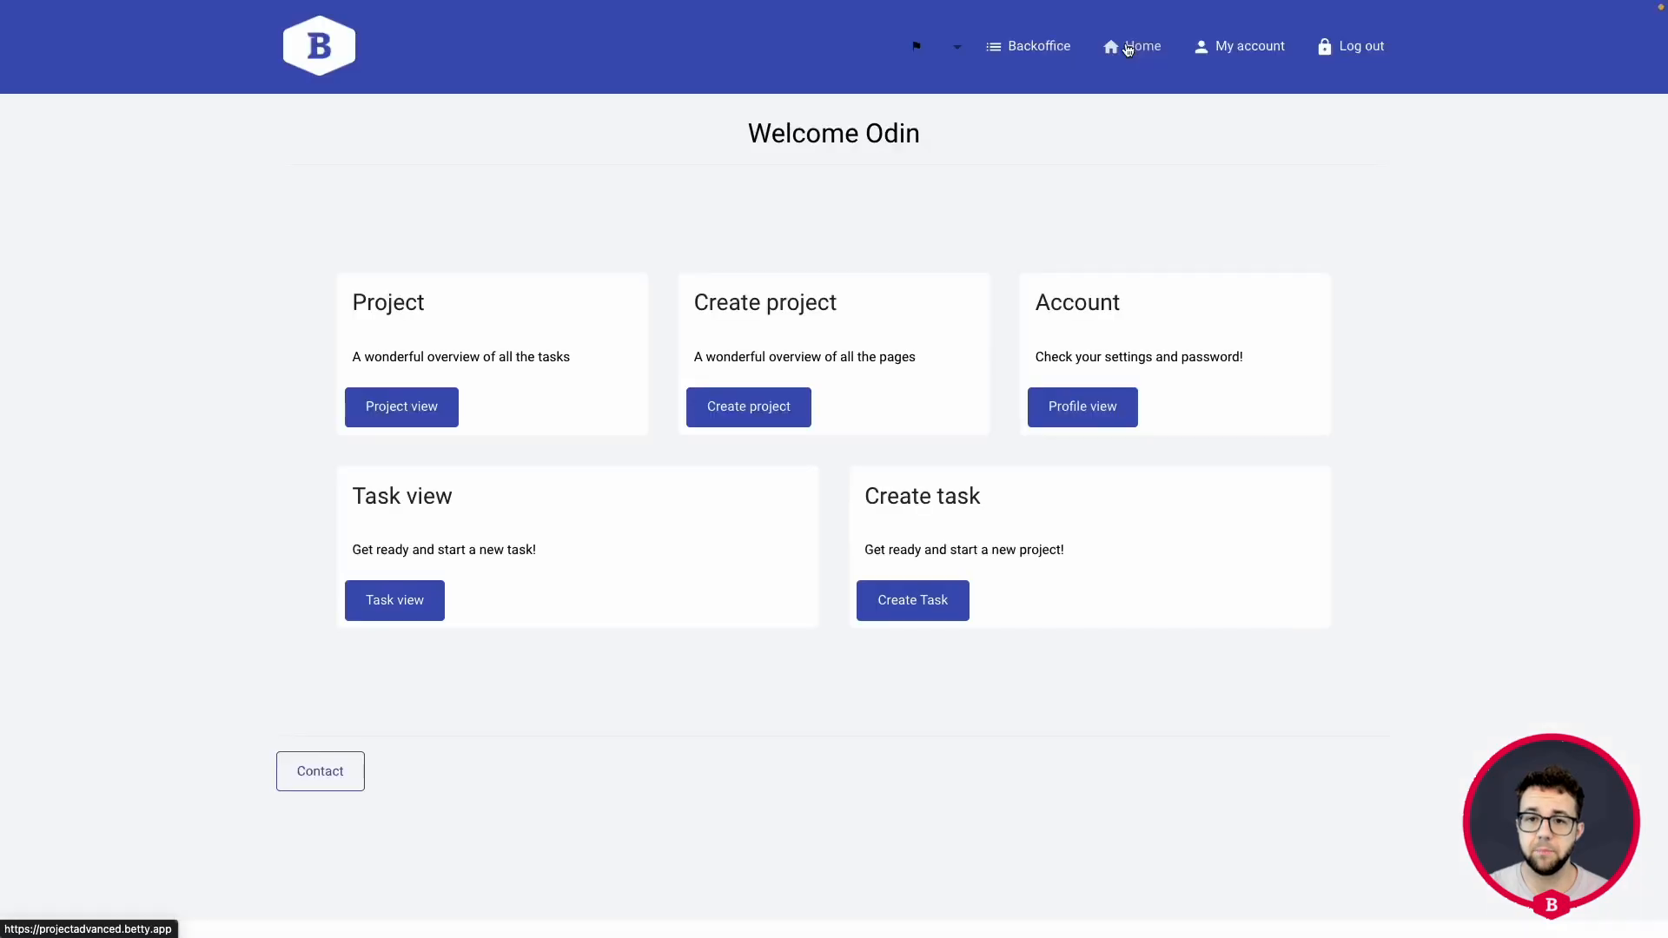
left_click(409, 413)
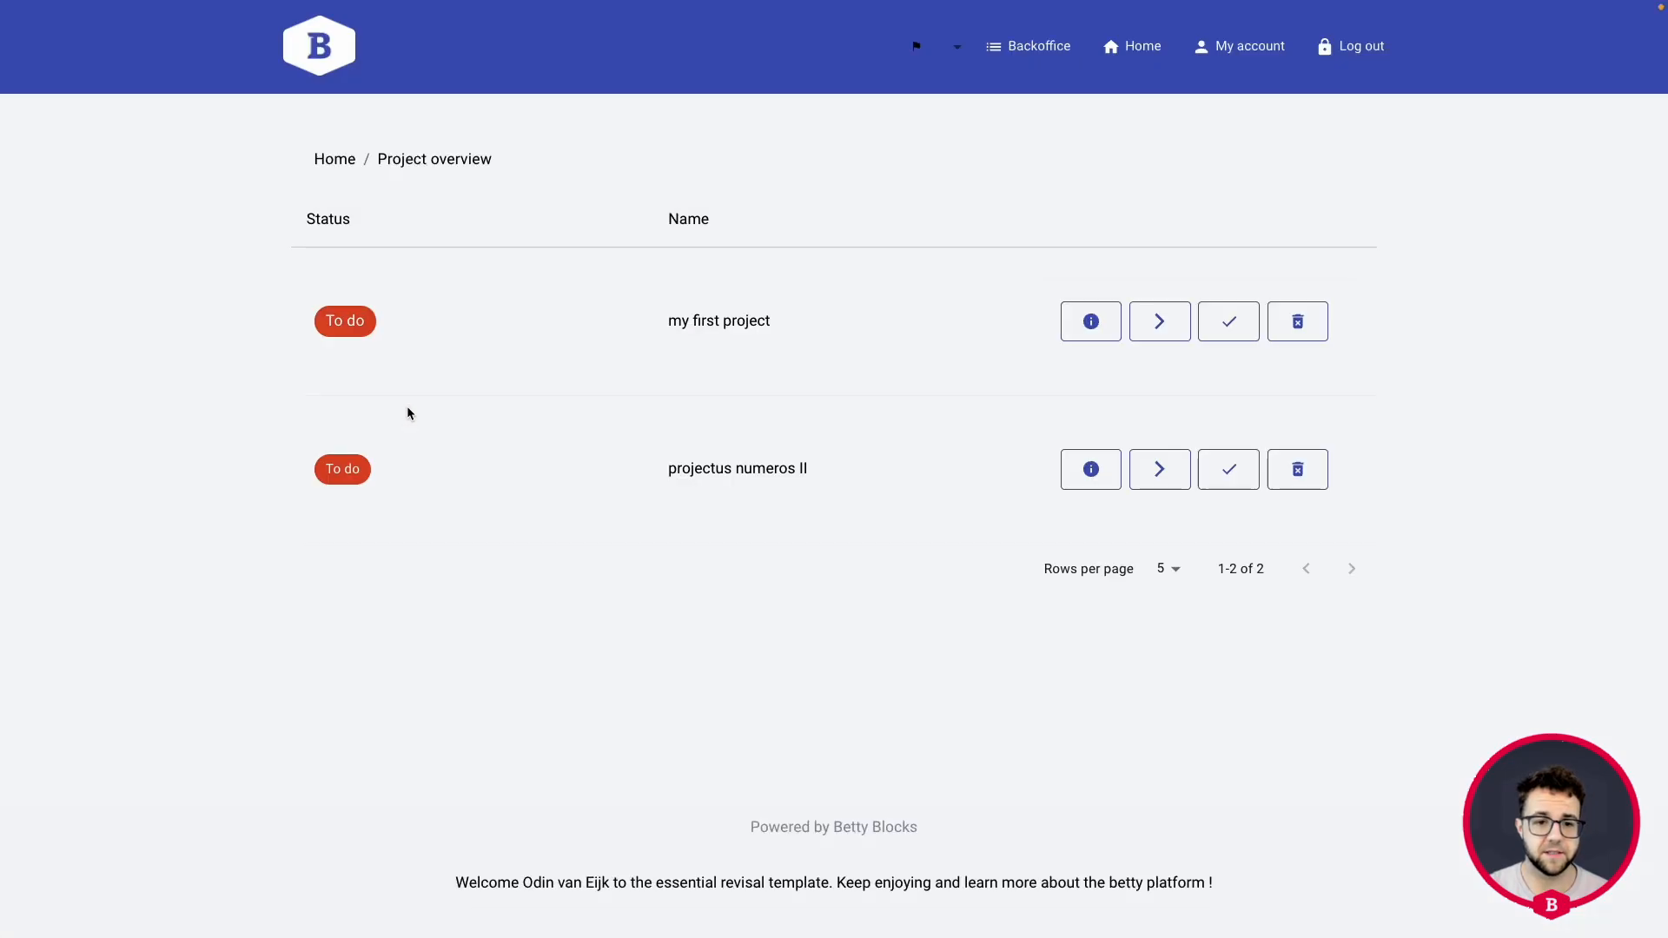
left_click(1090, 322)
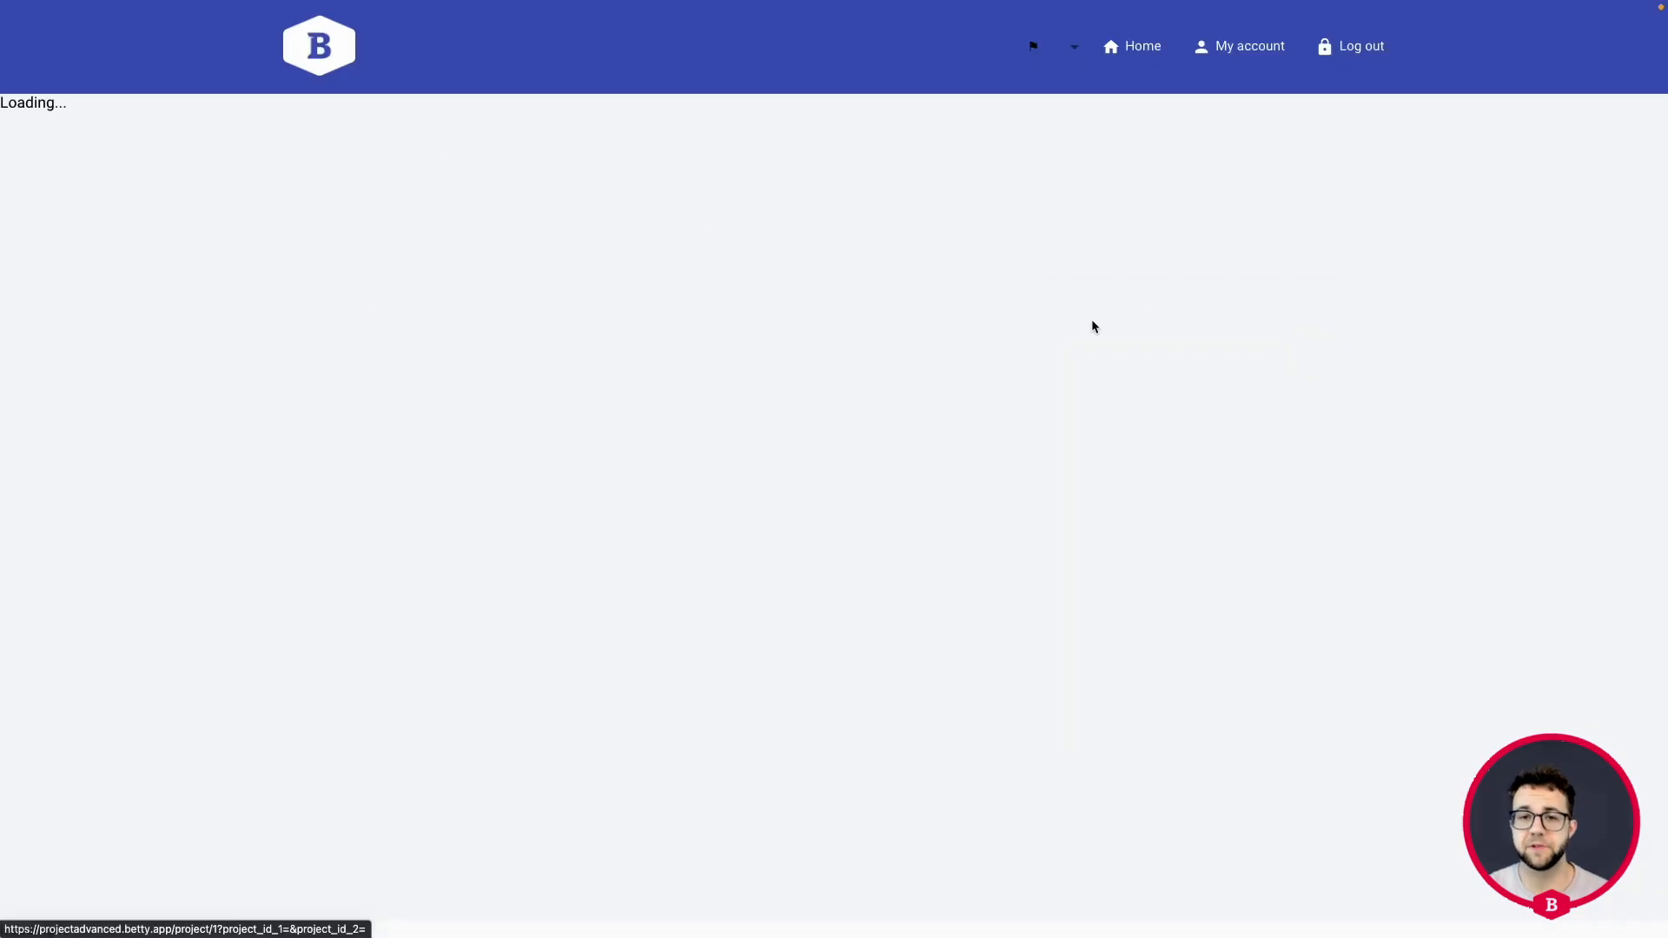
Generate the project PDF for my first project and go to the text below the button.
scroll(1093, 322, "down", 3)
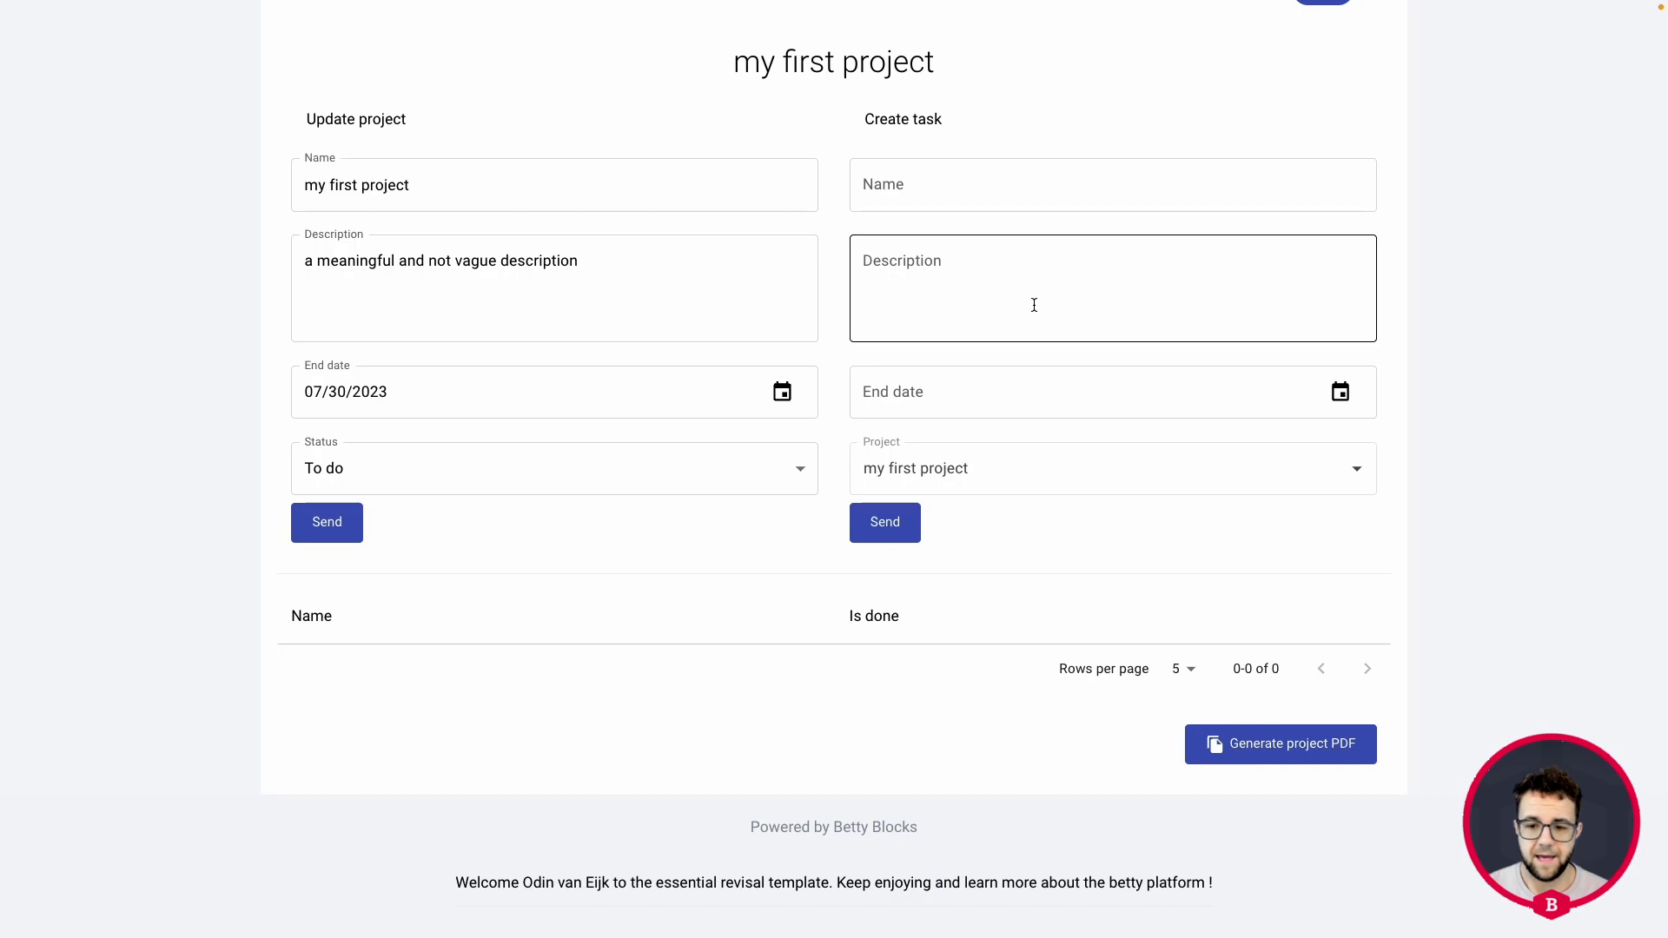
left_click(1274, 752)
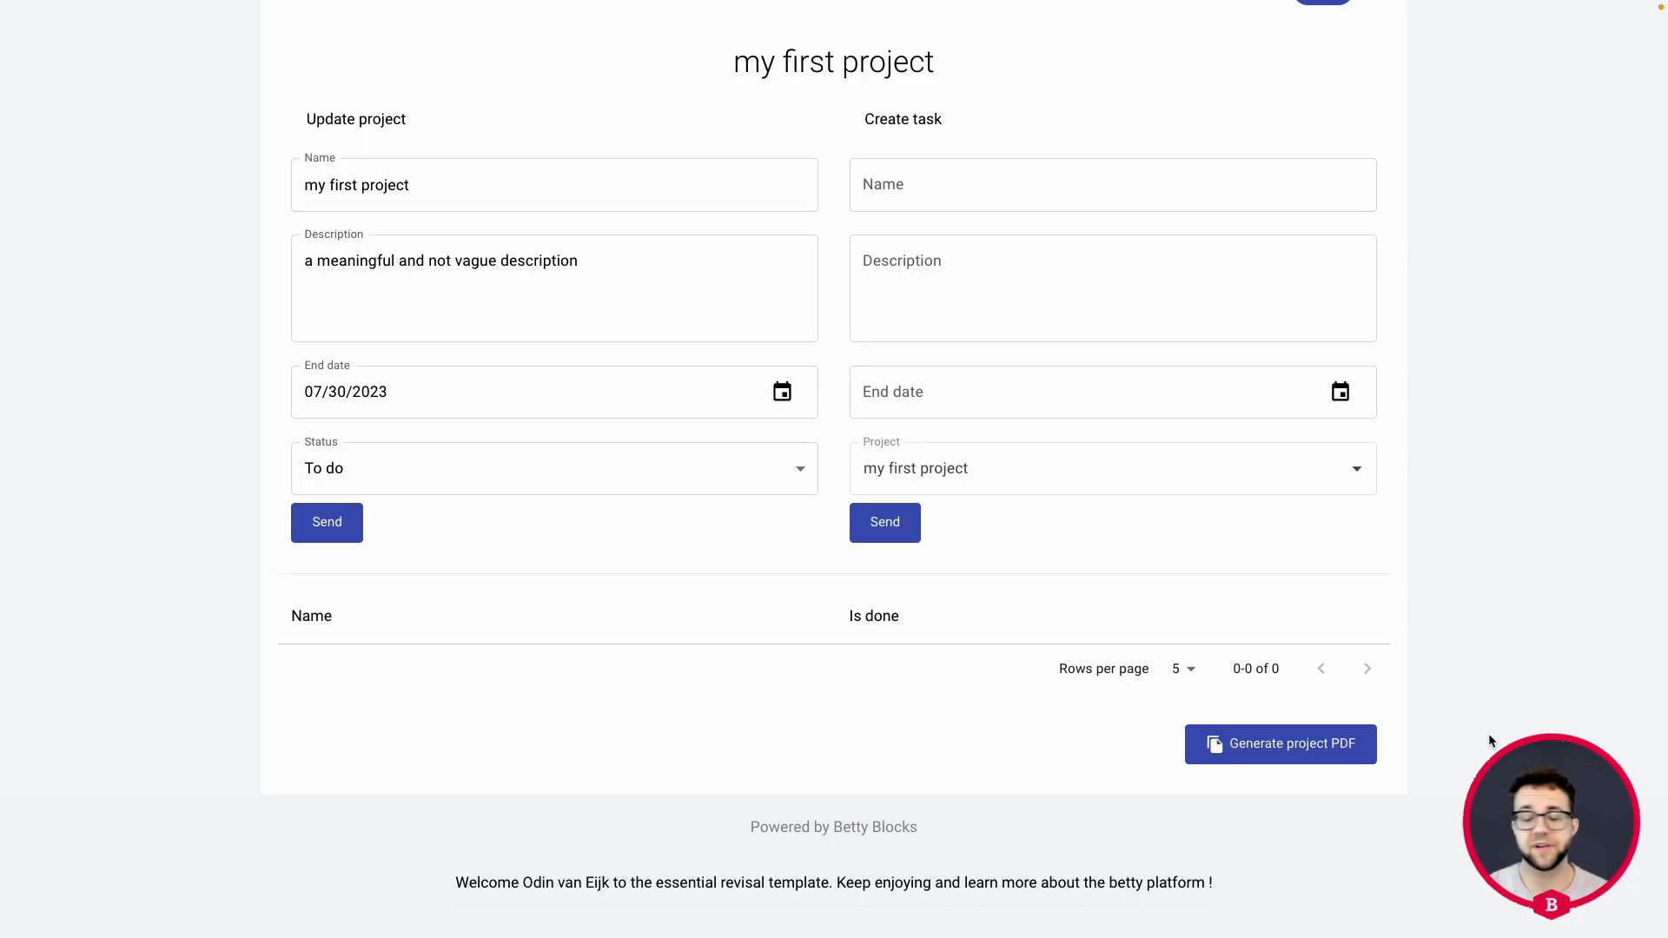
scroll(1487, 733, "down", 5)
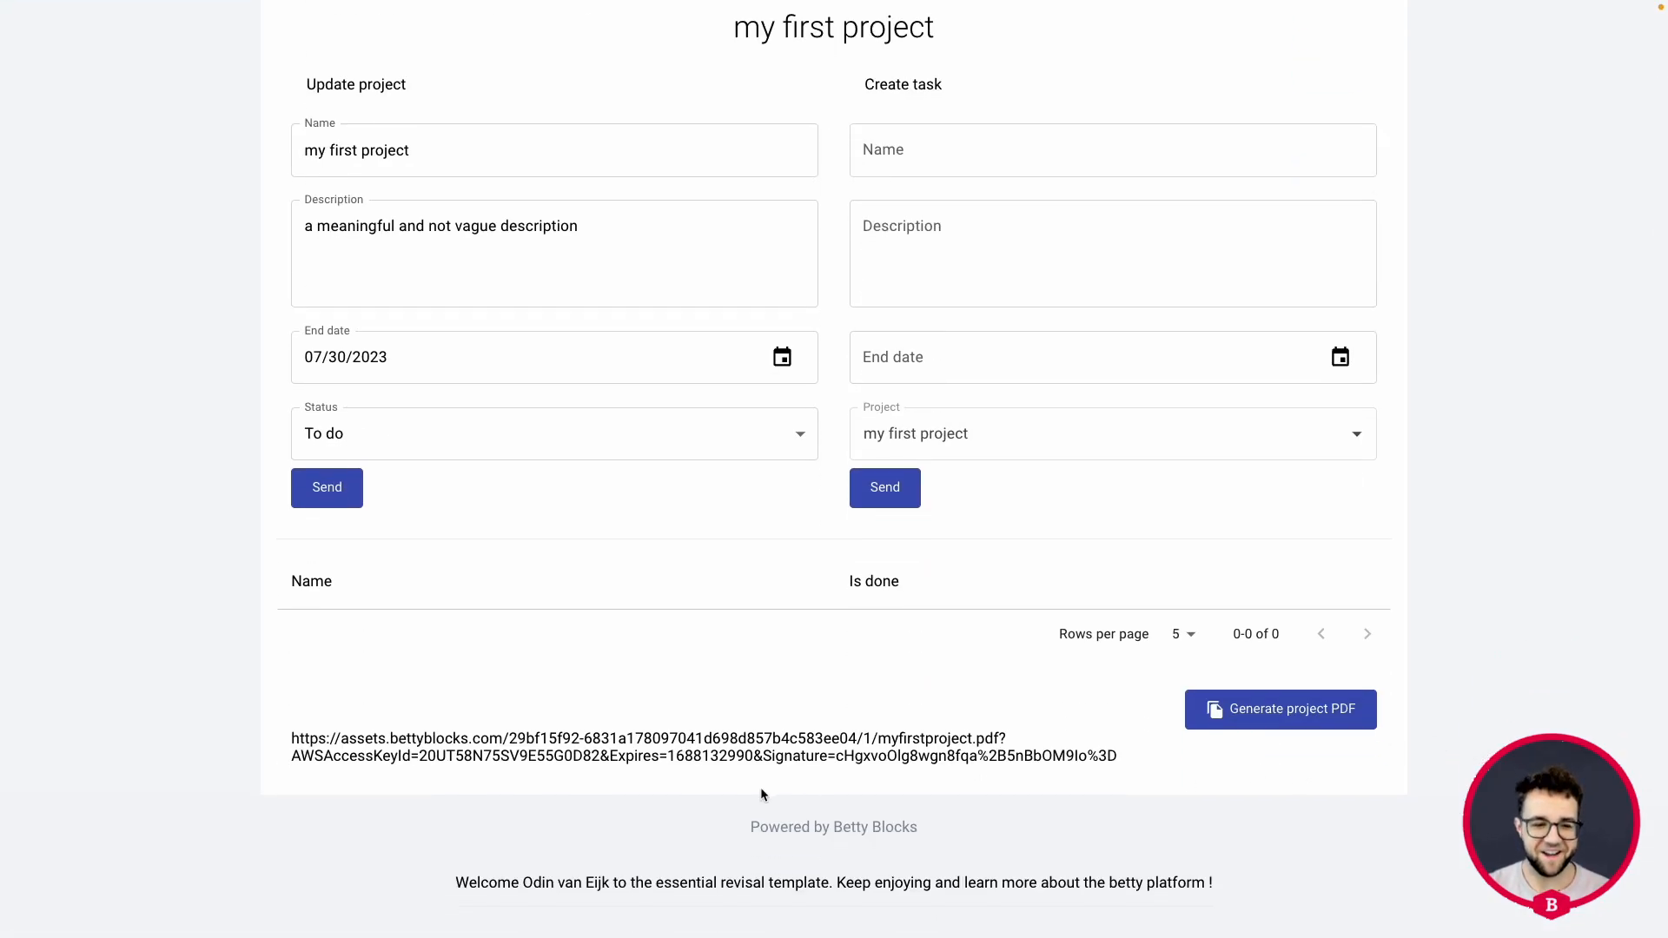
Copy the generated PDF's full link from the project page and open it in a new browser tab.
left_click_drag(1123, 754, 289, 736)
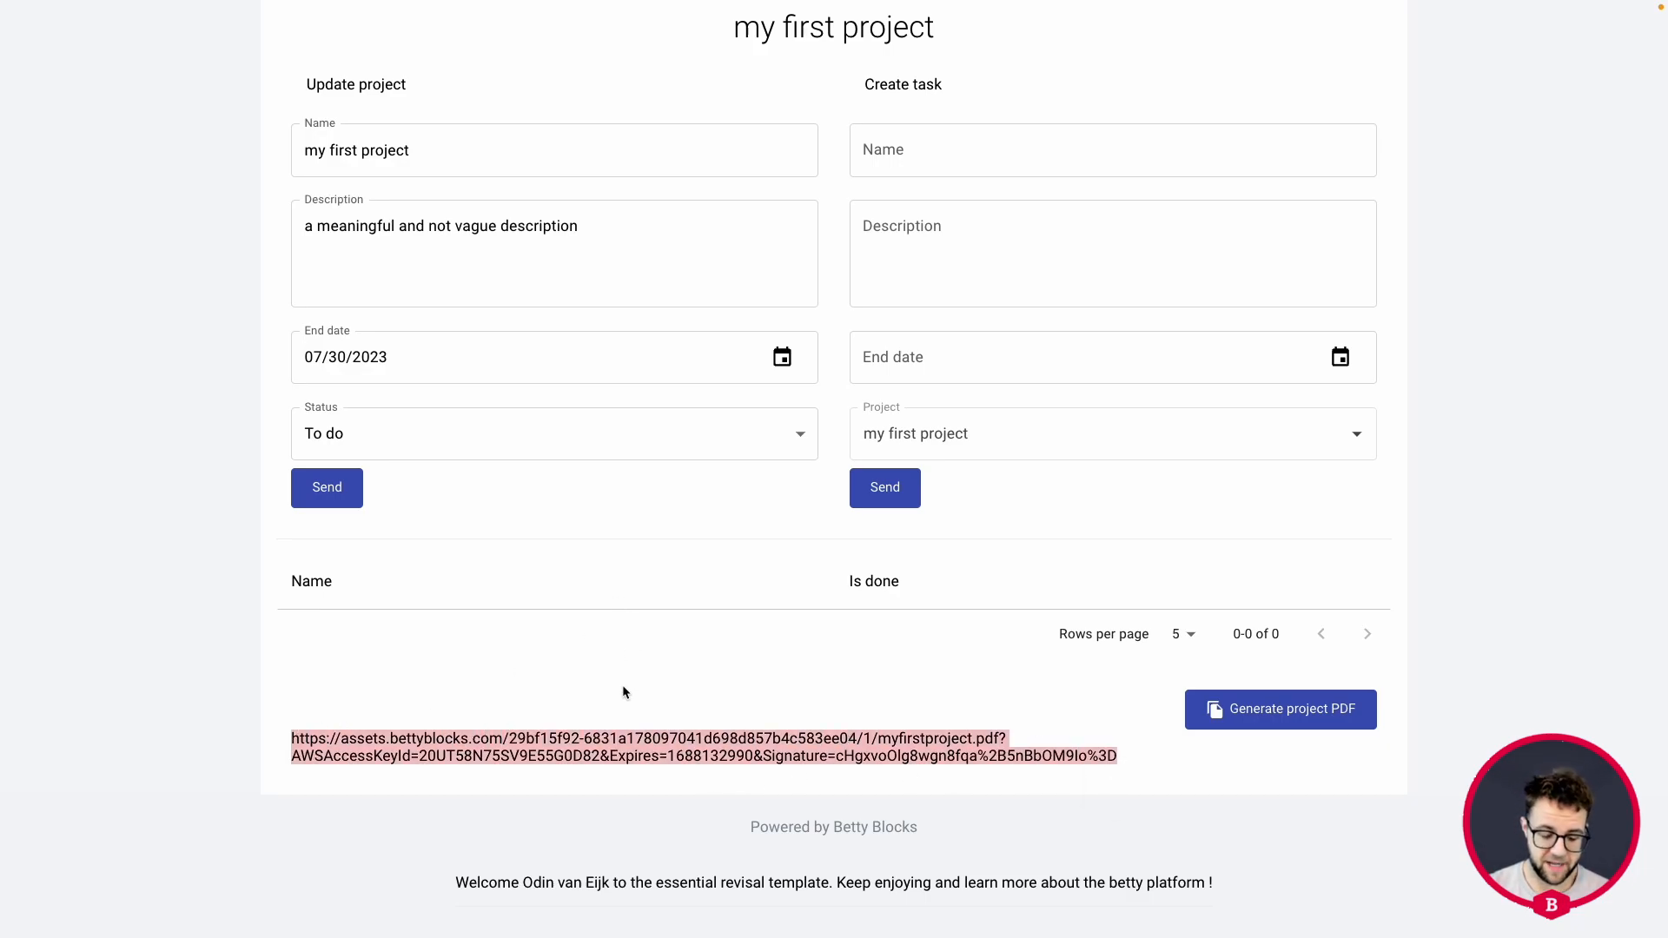
left_click(1066, 66)
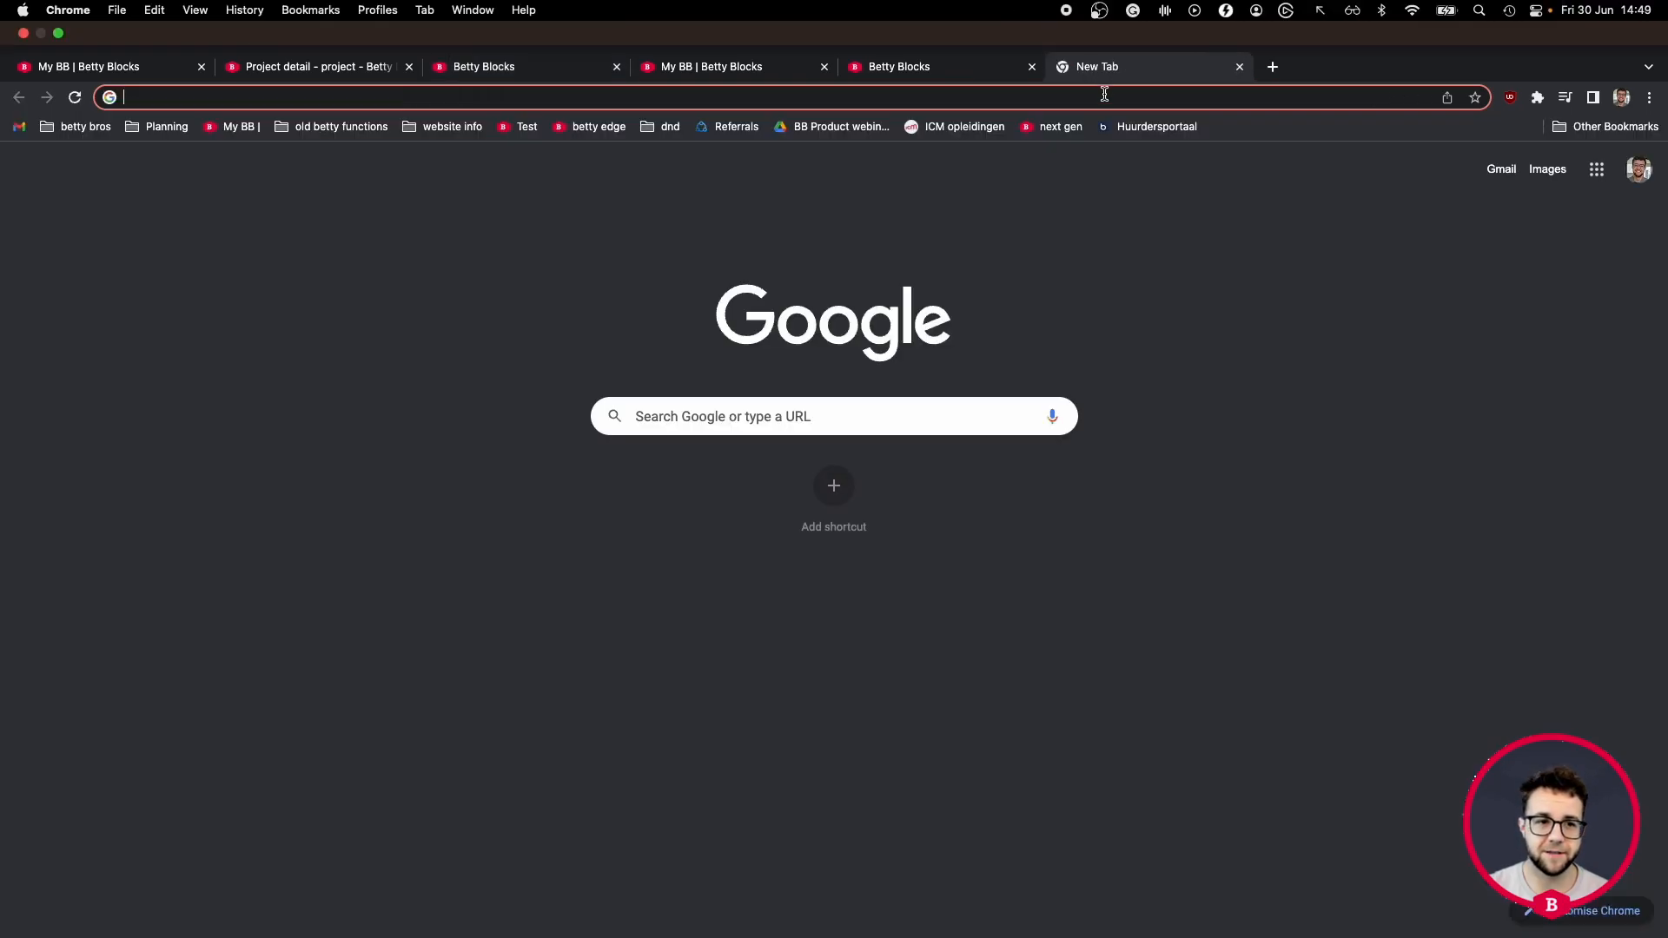
key("super+f")
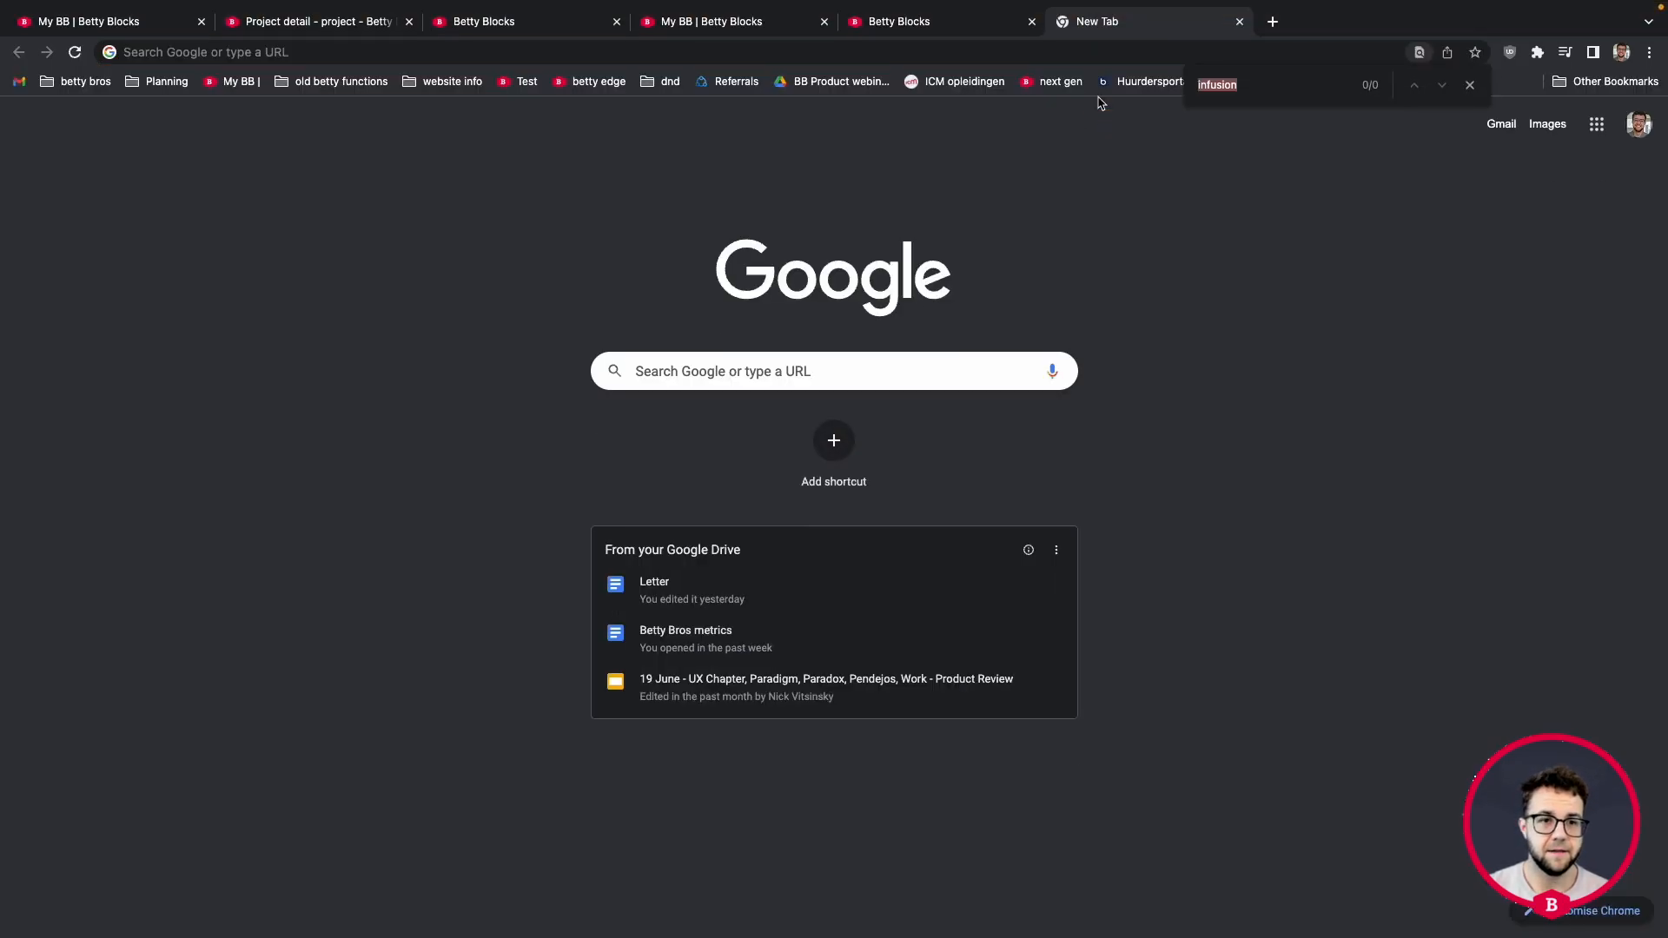
left_click(1069, 52)
key("super+v")
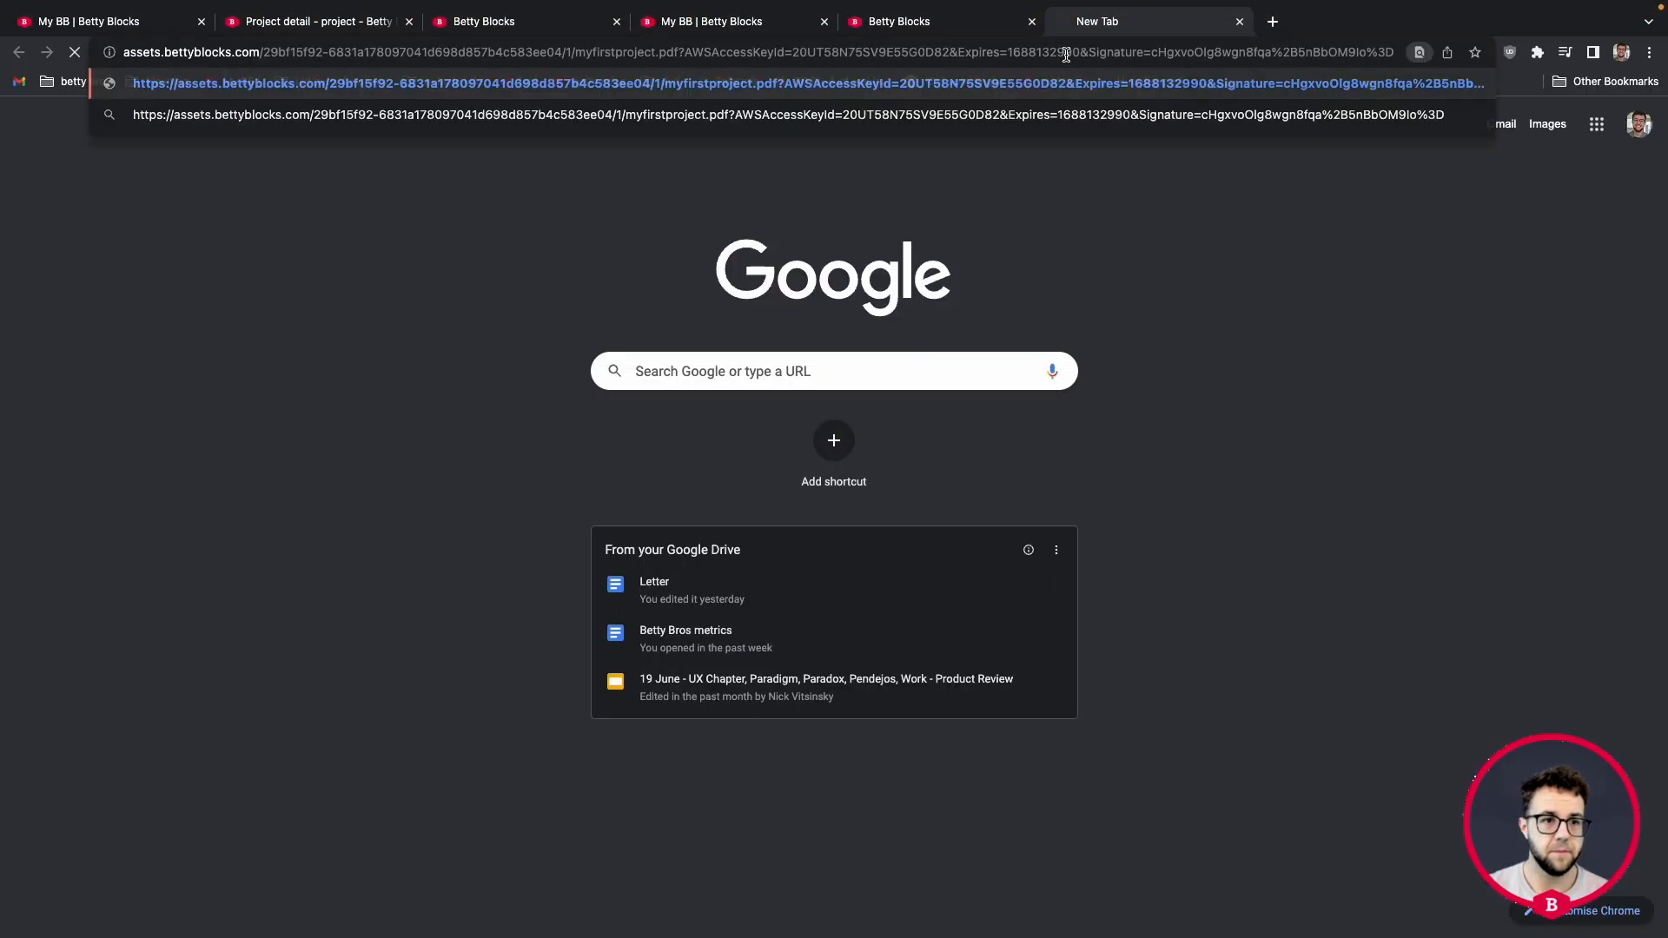
key("Return")
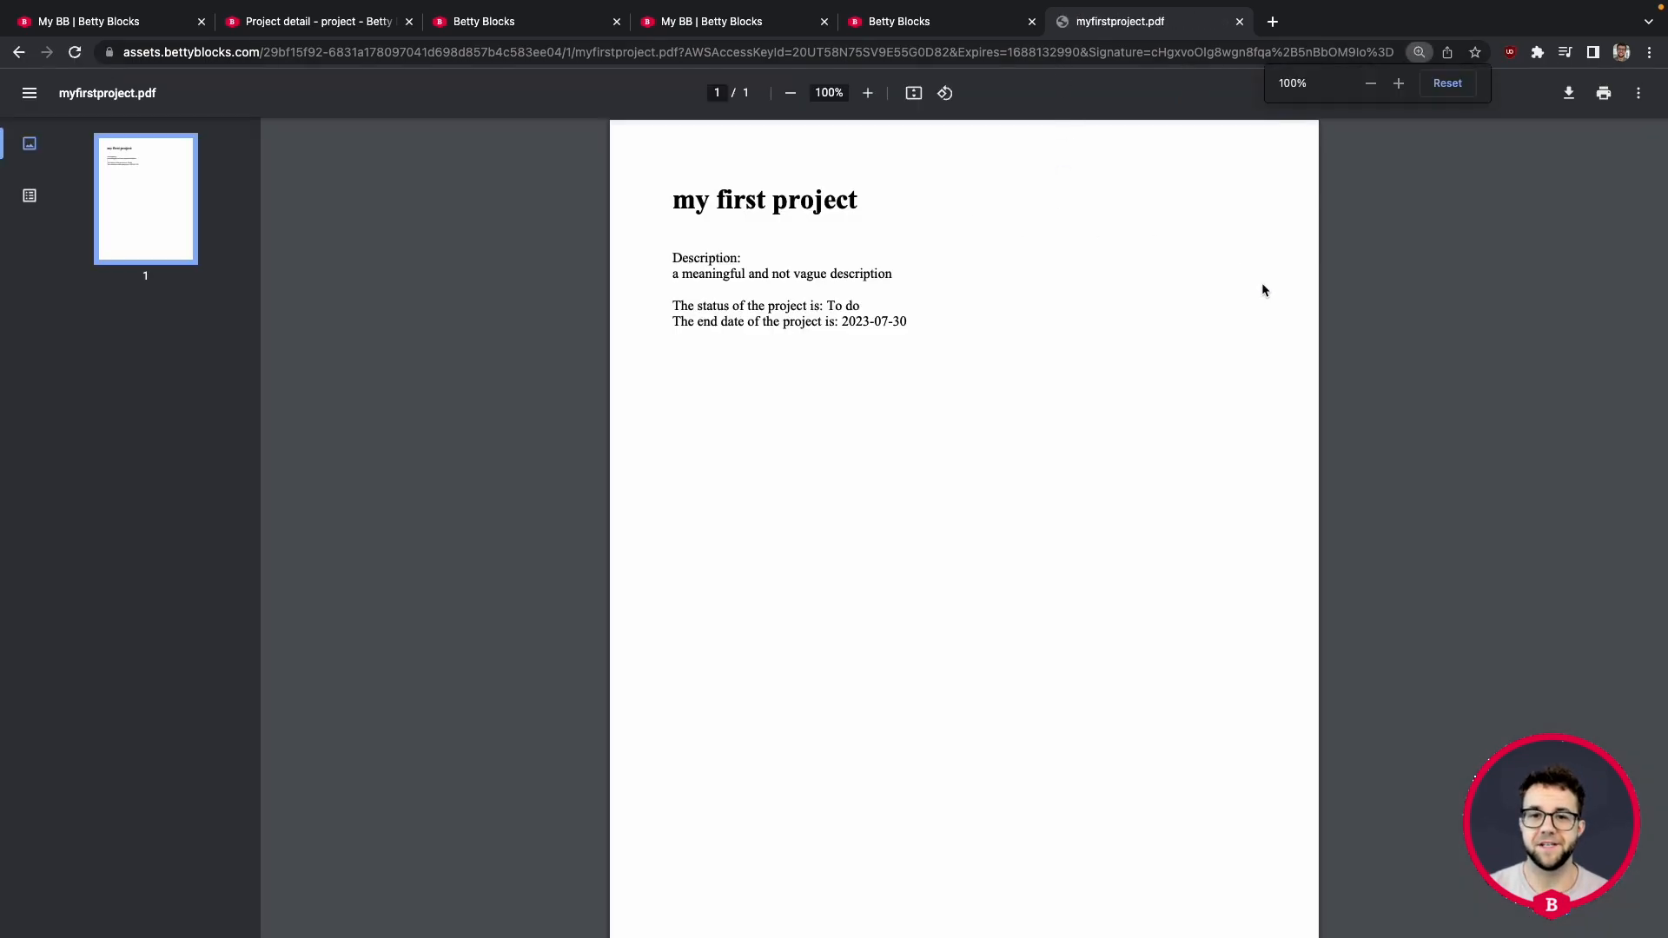